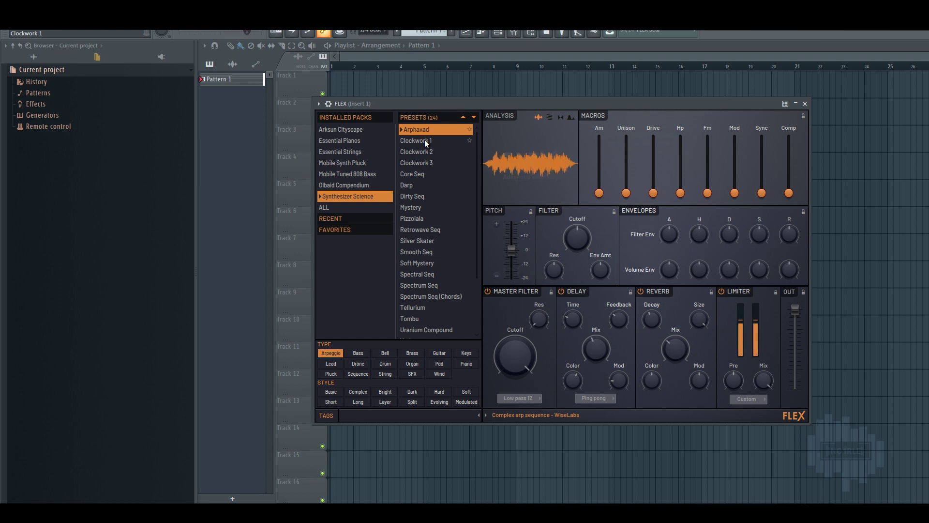
# - Audition the Synthesizer Science arpeggio presets one by one from Clockwork 1 through Clockwork 3, Core Seq and Darp
pyautogui.click(425, 140)
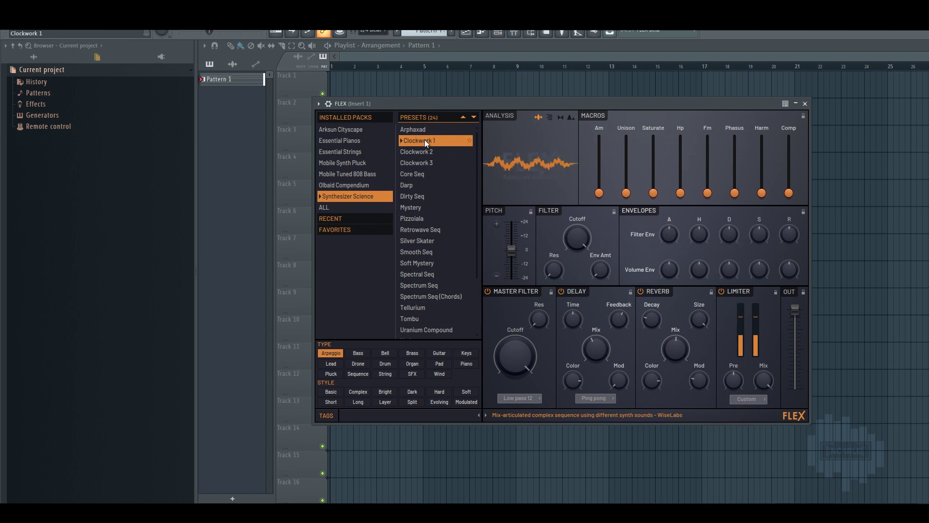
pyautogui.click(423, 152)
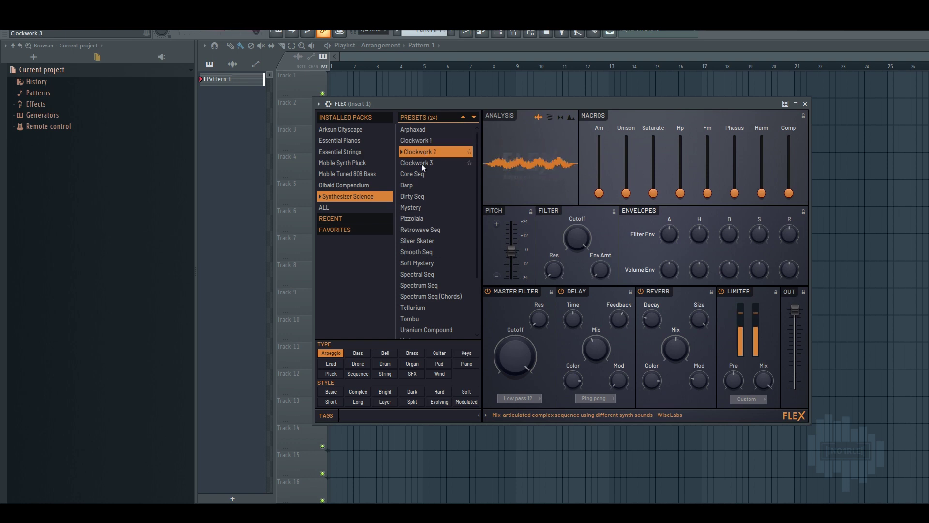
pyautogui.click(422, 163)
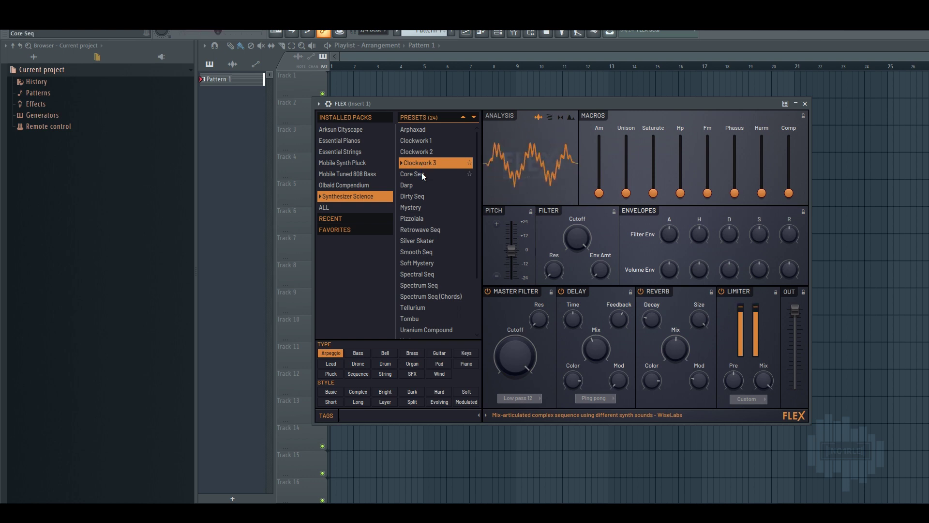
pyautogui.click(422, 173)
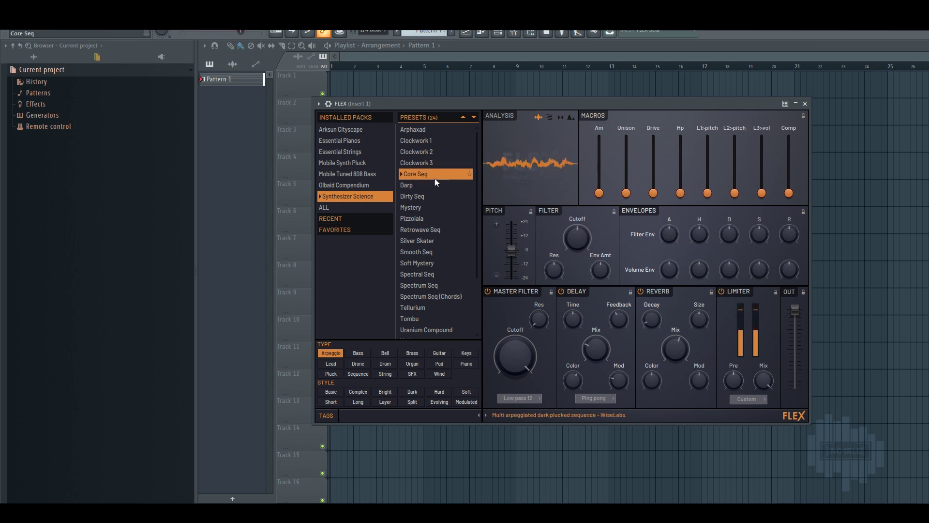
pyautogui.click(410, 185)
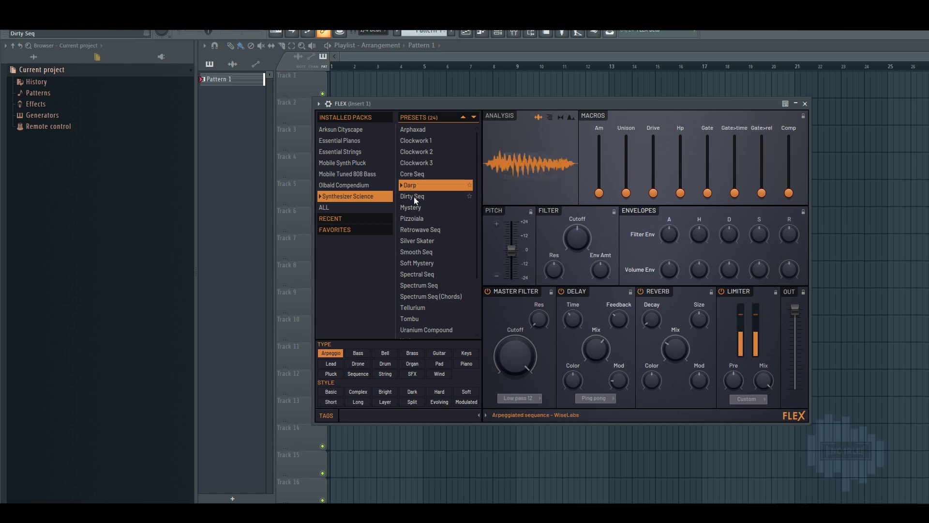
# - Audition the arpeggio presets Dirty Seq, Mystery, Pizzoiala, Retrowave Seq and Silver Skater in order
pyautogui.click(413, 196)
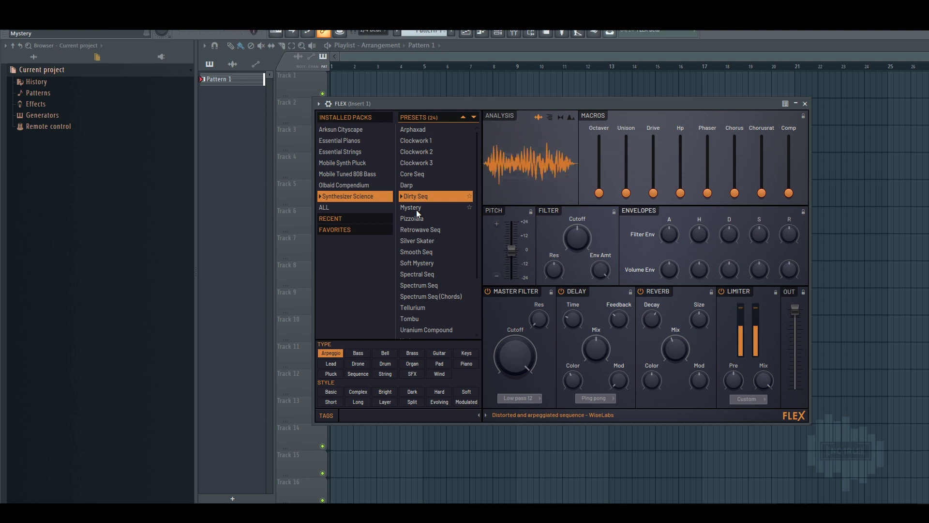
pyautogui.click(419, 211)
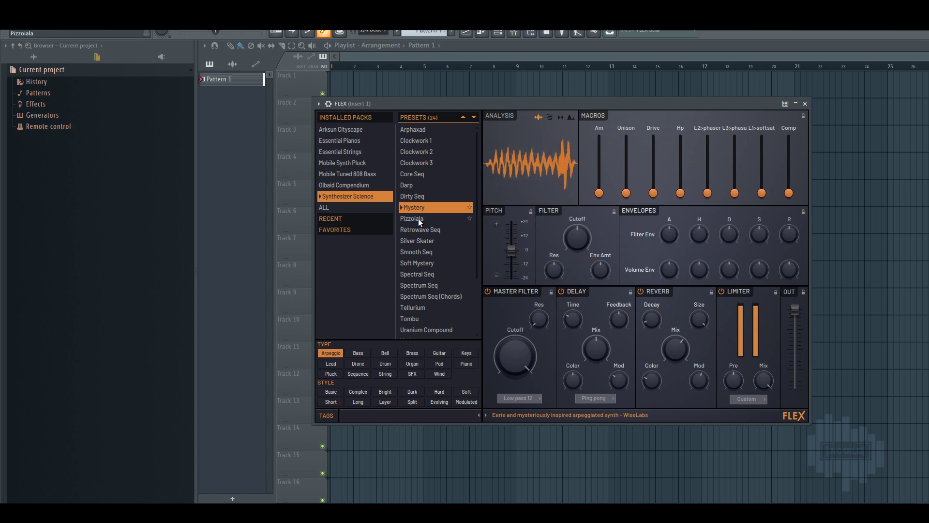
pyautogui.click(418, 219)
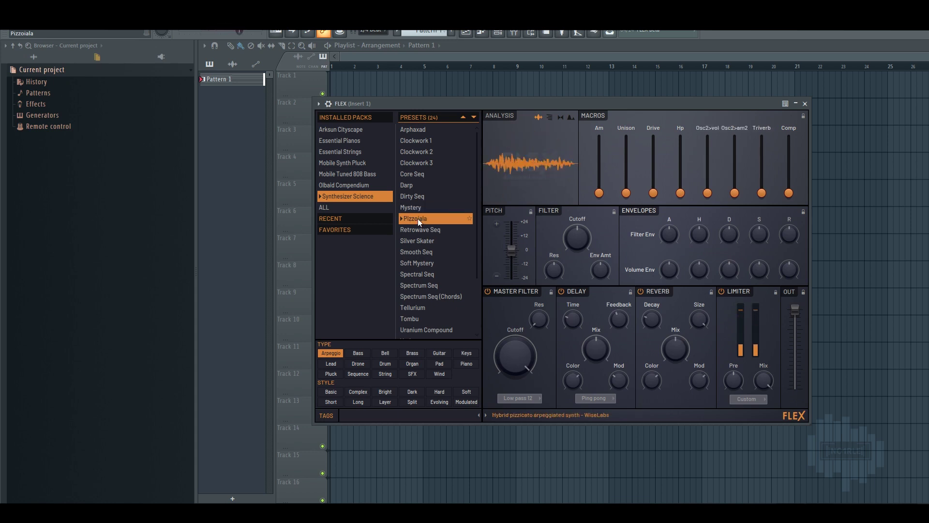
pyautogui.click(420, 230)
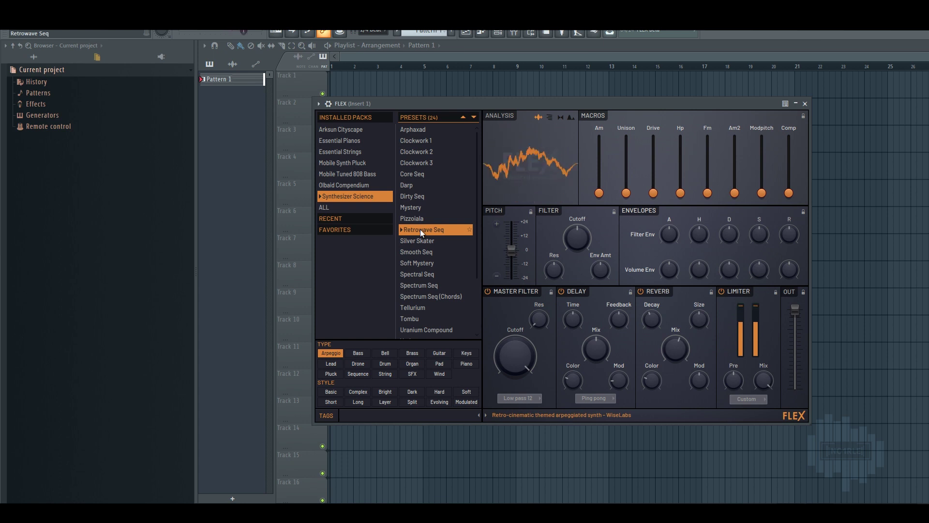
pyautogui.click(422, 240)
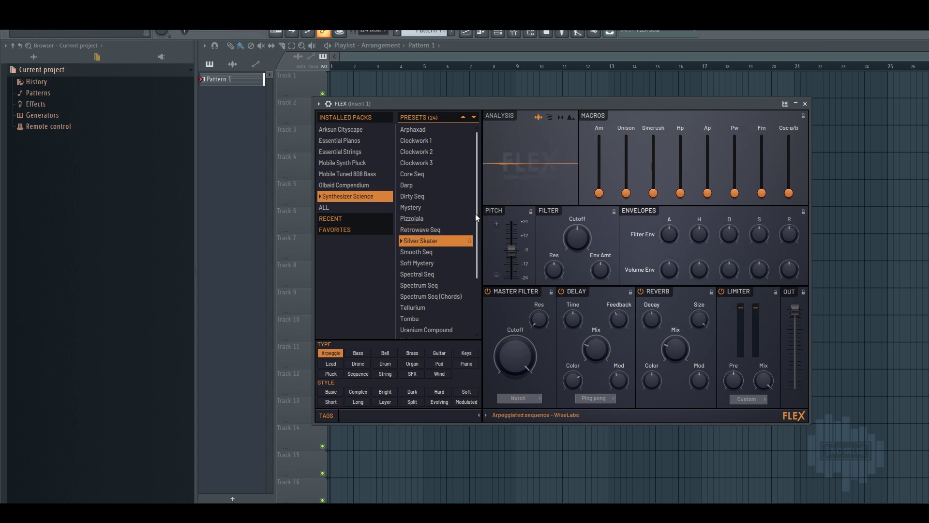
# - Audition the arpeggio presets in order from Smooth Seq through Soft Mystery, Spectral Seq and both Spectrum Seq variants to Tellurium
pyautogui.moveTo(477, 217); pyautogui.dragTo(474, 292)
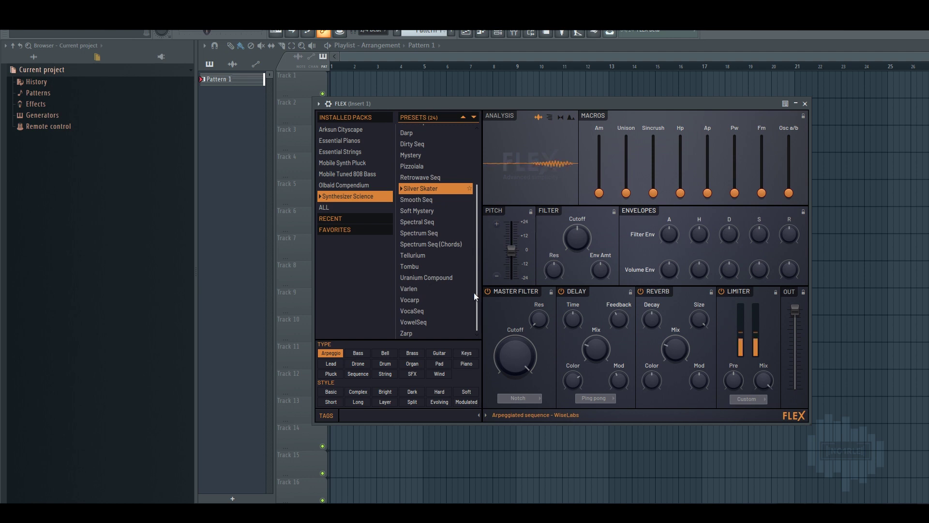
pyautogui.click(427, 199)
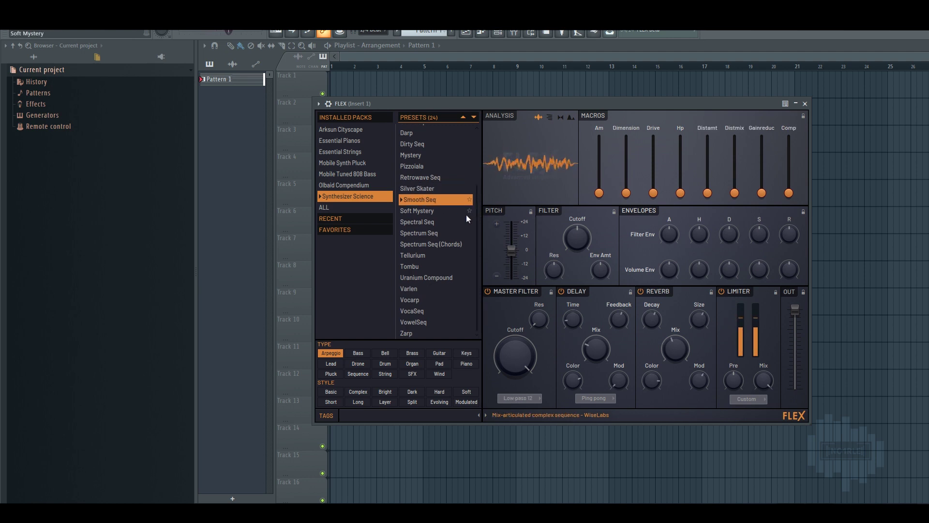
pyautogui.click(426, 209)
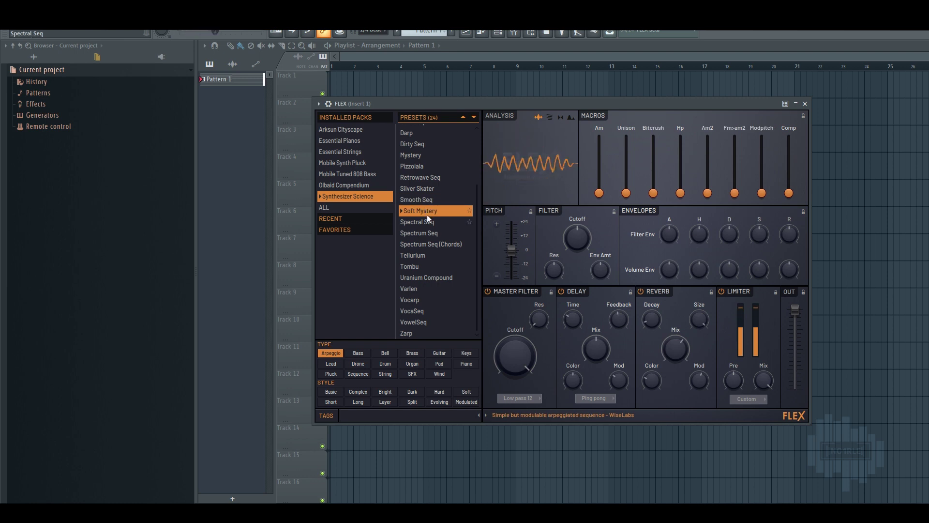
pyautogui.click(427, 222)
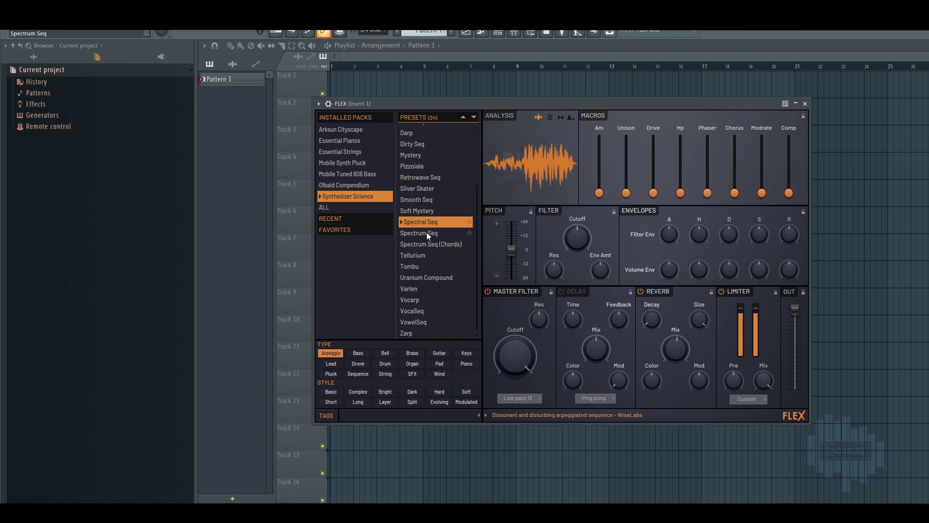
pyautogui.click(426, 232)
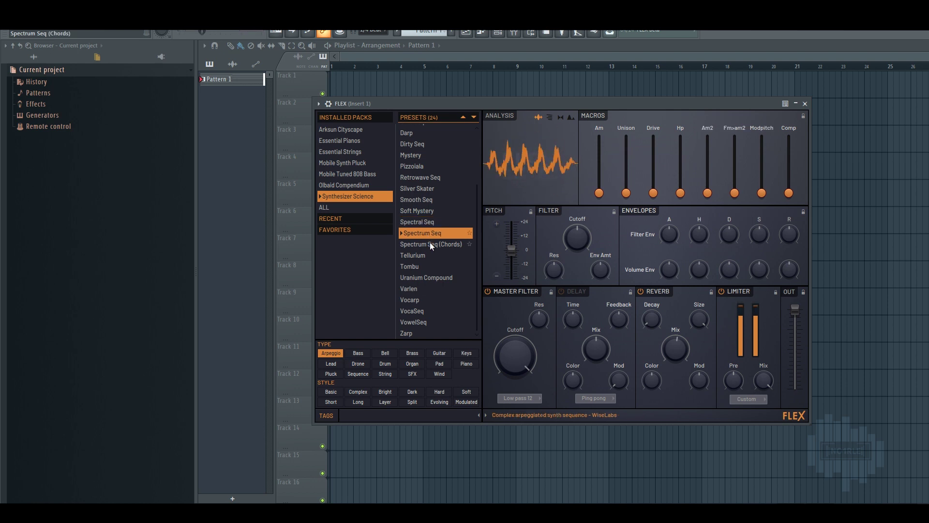
pyautogui.click(429, 244)
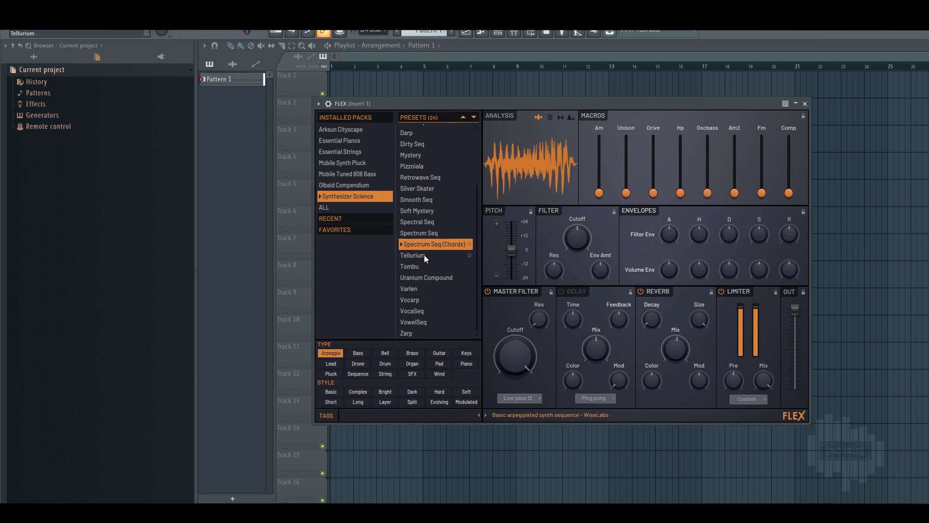
pyautogui.click(424, 254)
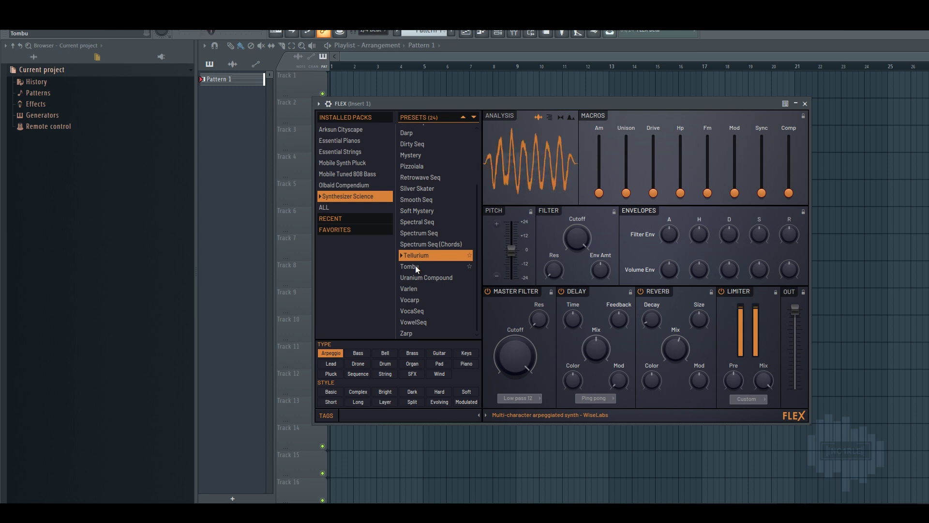
# - Audition the remaining arpeggio presets in order: Tombu, Uranium Compound, Varien, Vocarp, VocaSeq, VowelSeq and Zarp
pyautogui.click(415, 266)
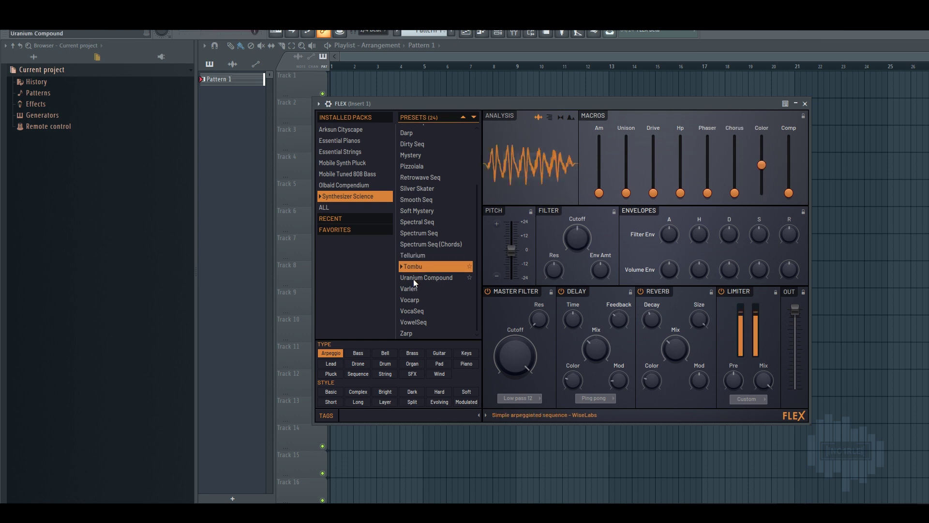
pyautogui.click(414, 279)
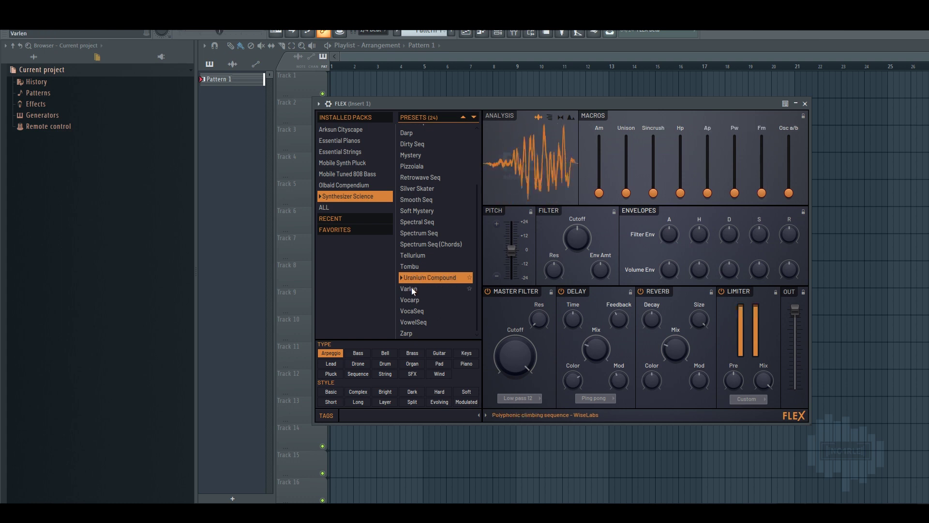
pyautogui.click(411, 288)
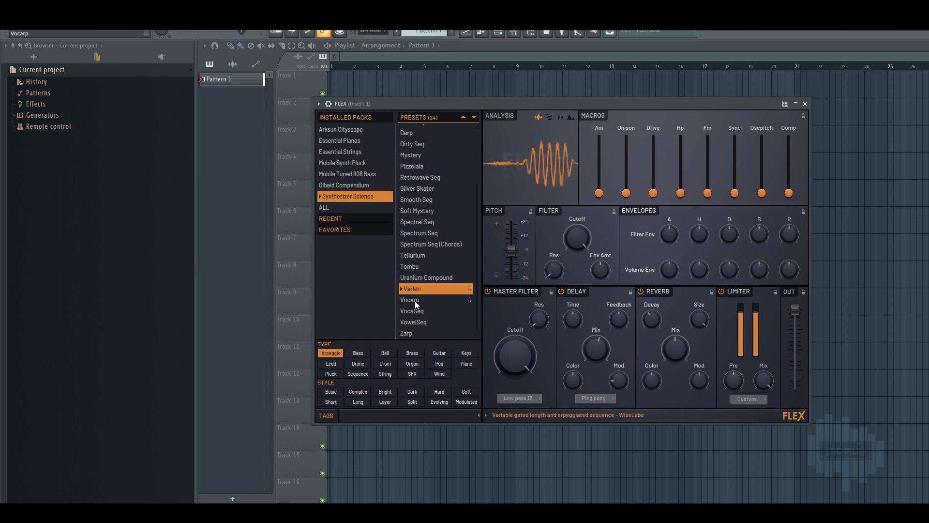
pyautogui.click(415, 301)
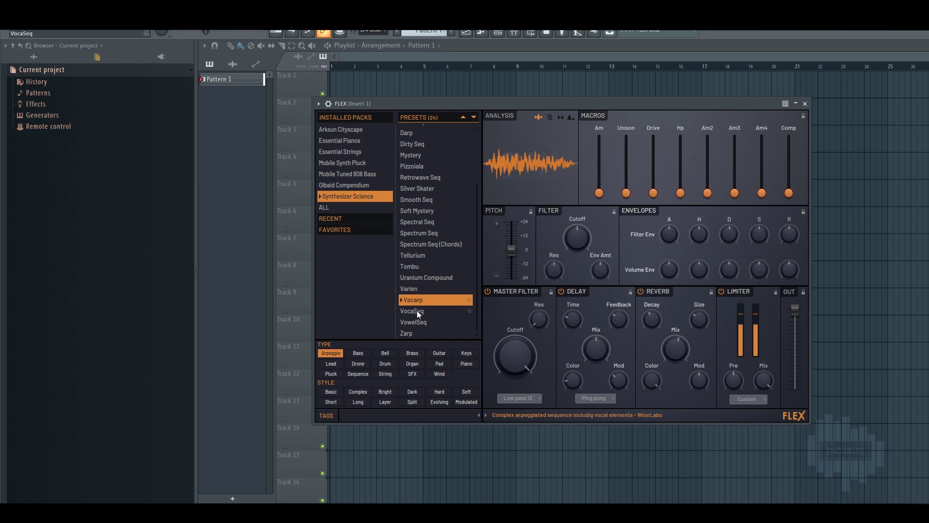
pyautogui.click(416, 310)
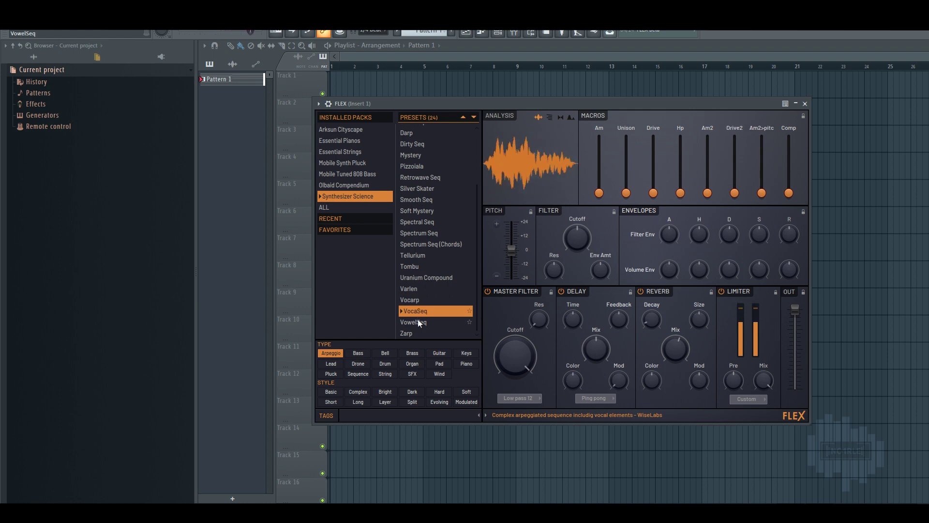
pyautogui.click(418, 322)
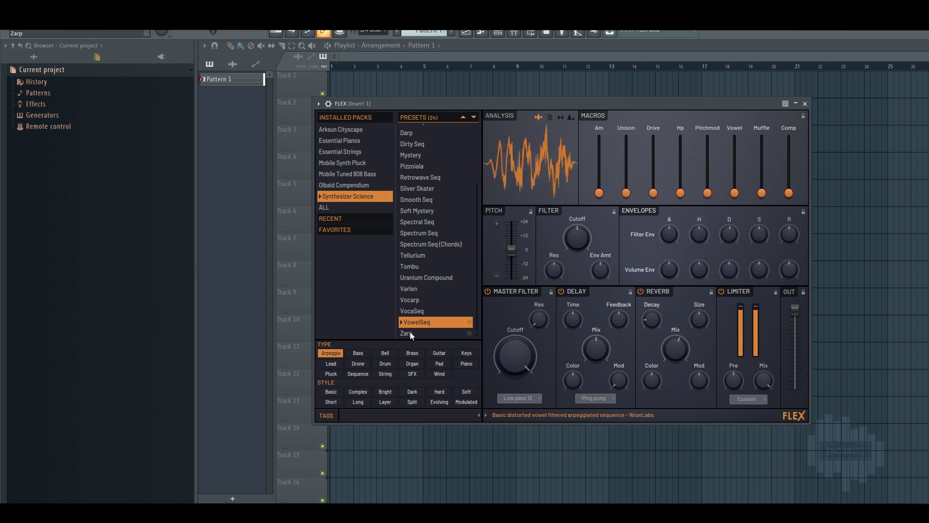
pyautogui.click(410, 332)
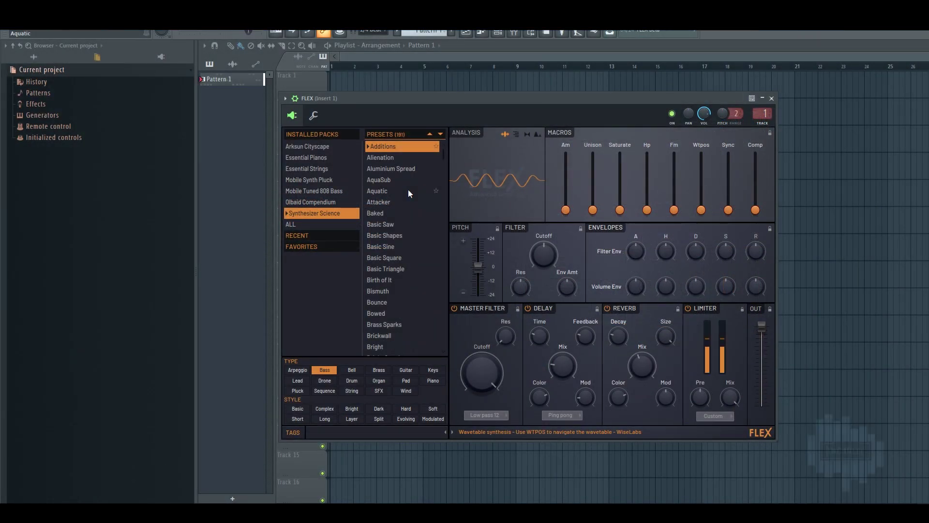
# - Audition the Synthesizer Science bass presets in order: Alienation, Aluminium Spread, AquaSub, Aquatic, Attacker and Baked
pyautogui.press('Down')
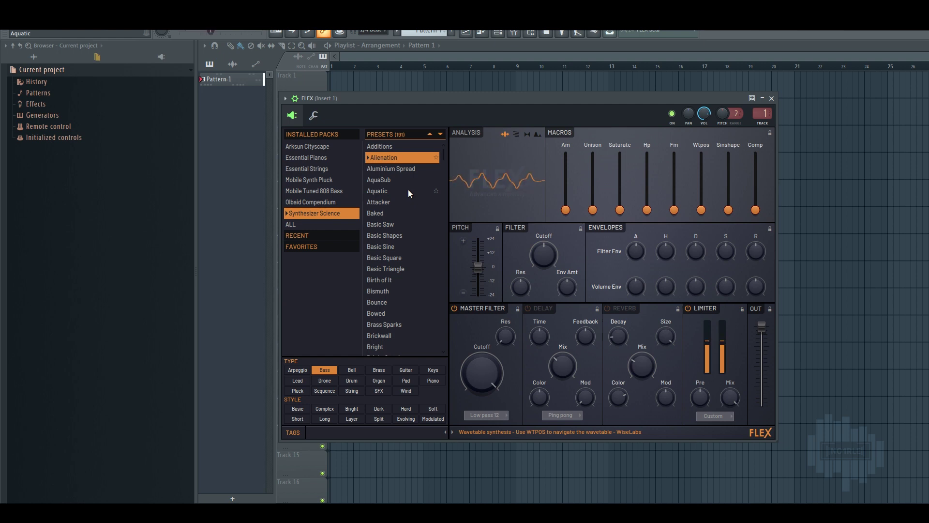
pyautogui.press('Down')
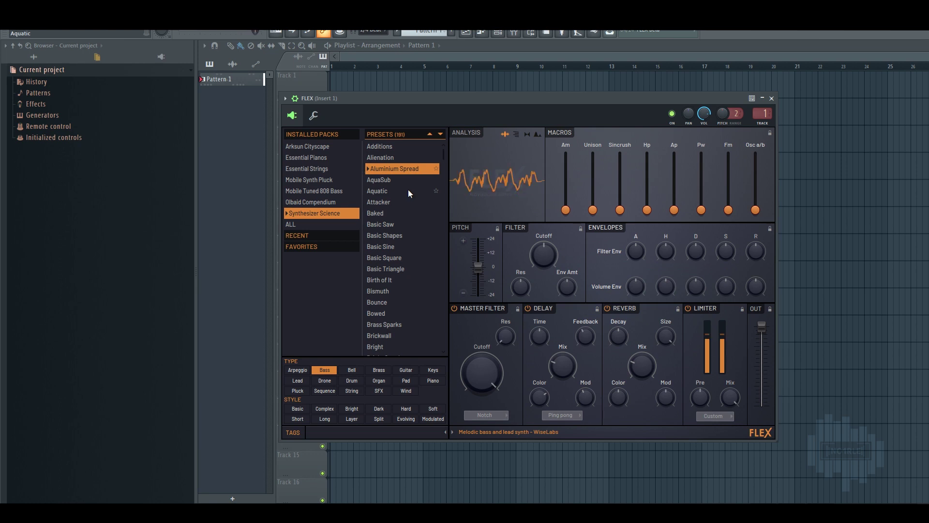
pyautogui.press('Down')
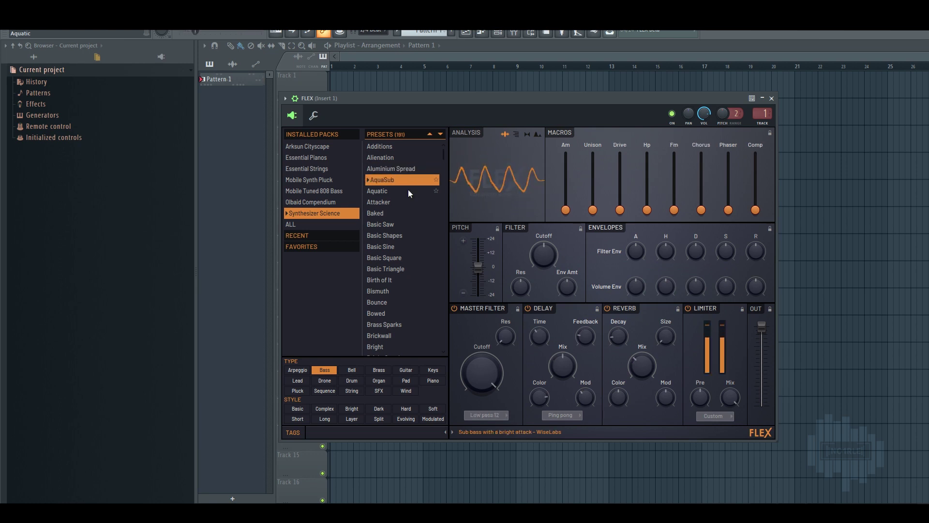
pyautogui.press('Down')
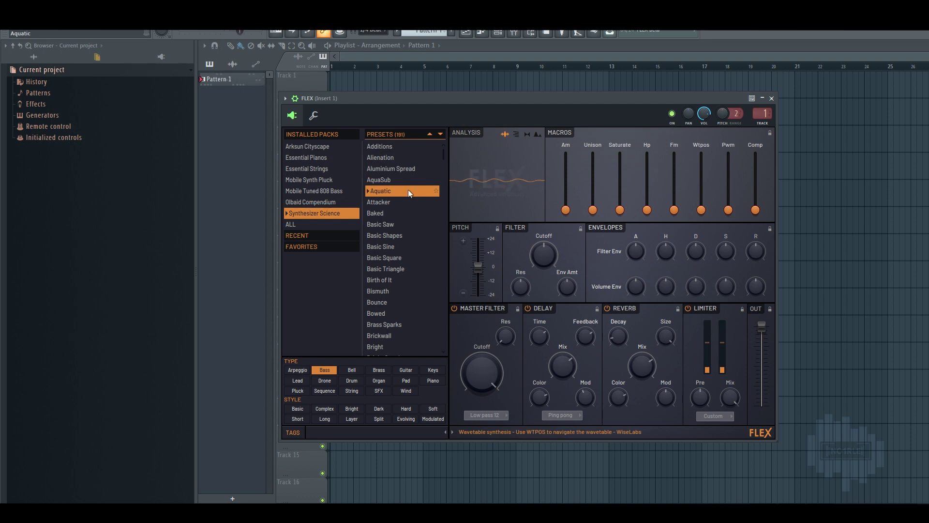
pyautogui.press('Down')
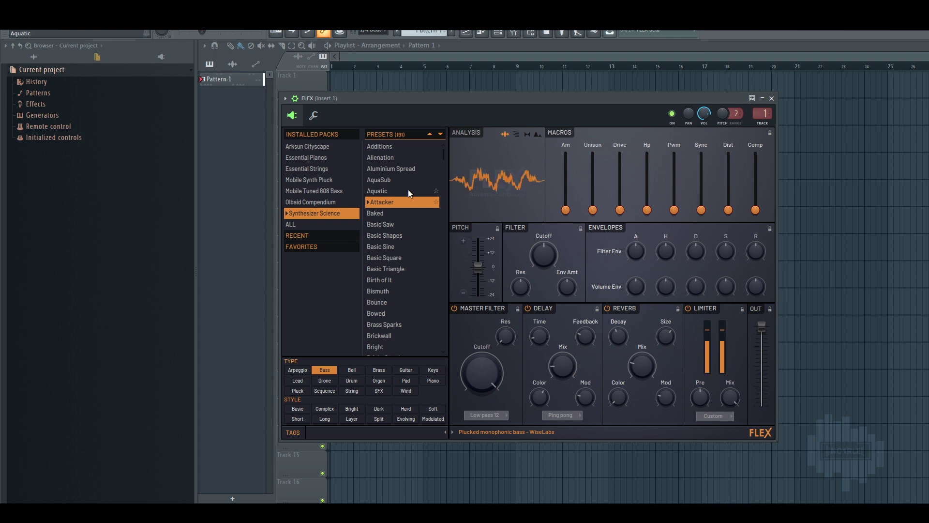
pyautogui.press('Down')
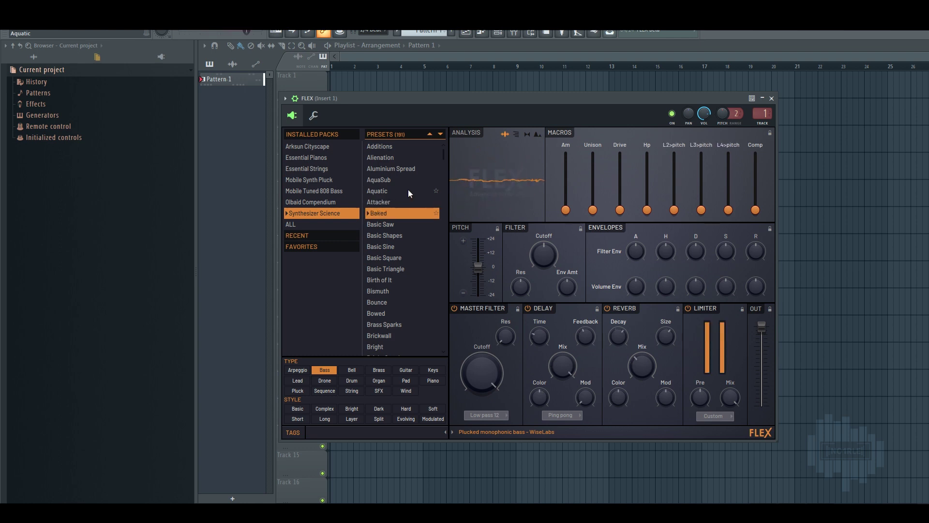
# - Audition the basic waveform bass presets in order: Basic Saw, Basic Shapes, Basic Sine, Basic Square and Basic Triangle
pyautogui.press('Down')
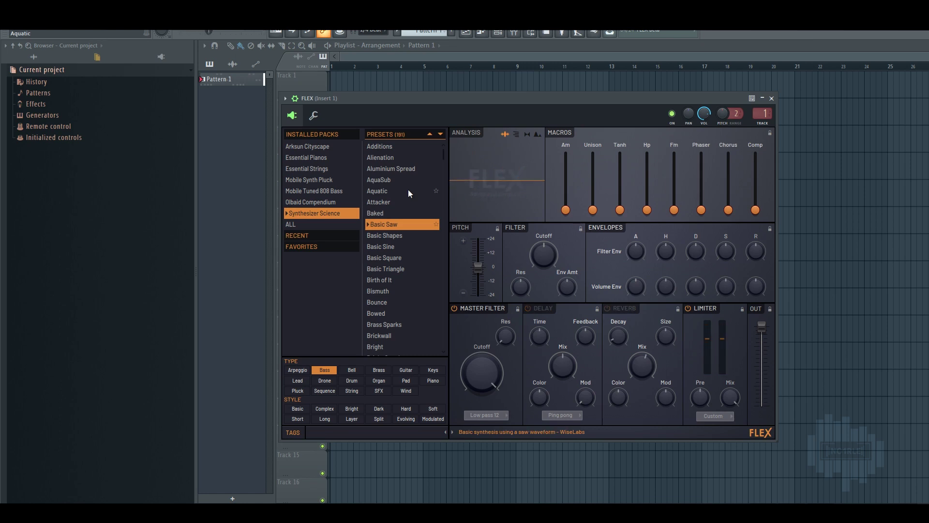
pyautogui.press('Down')
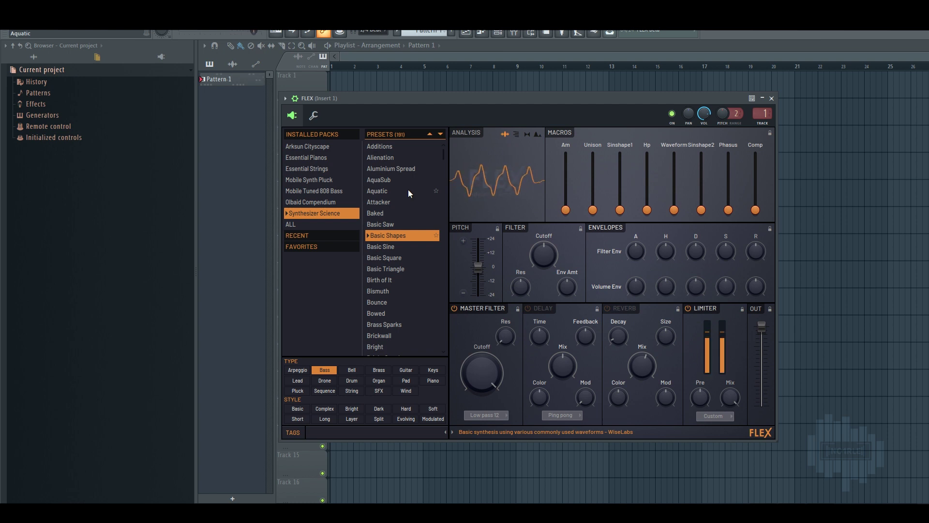
pyautogui.press('Down')
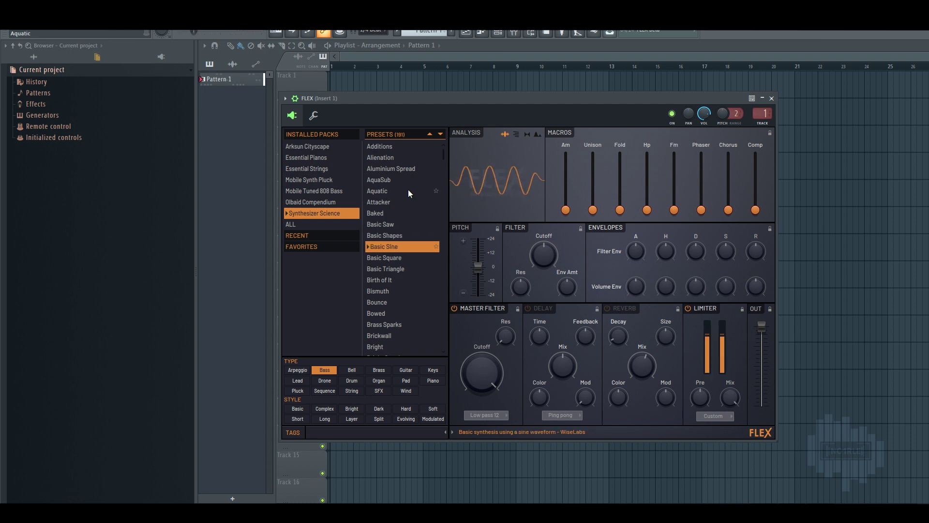
pyautogui.press('Down')
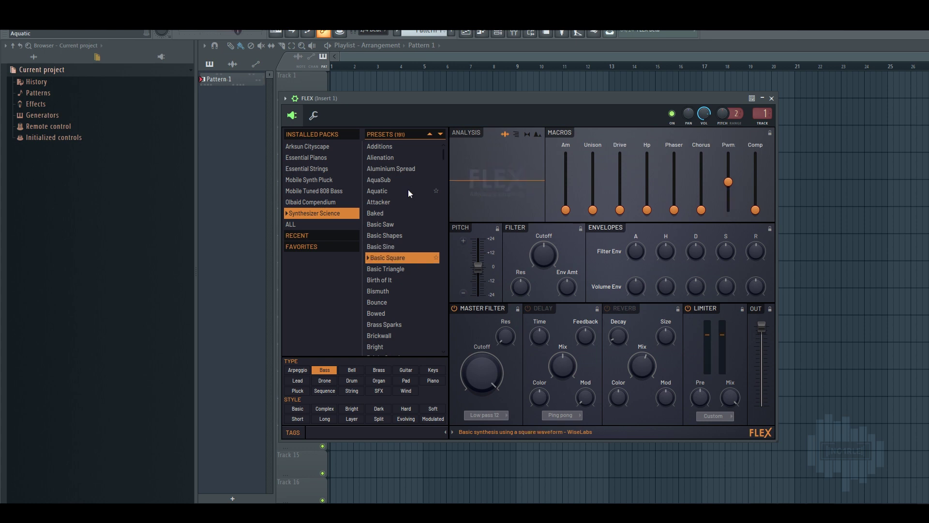
pyautogui.press('Down')
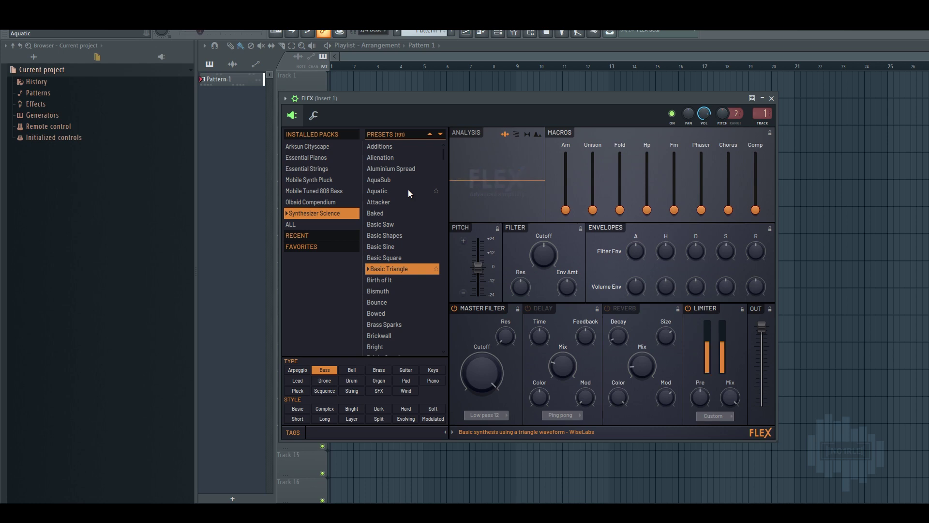
# - Audition the bass presets in order: Birth of It, Bismuth, Bounce, Bowed, Brass Sparks, Brickwall and Bright
pyautogui.press('Down')
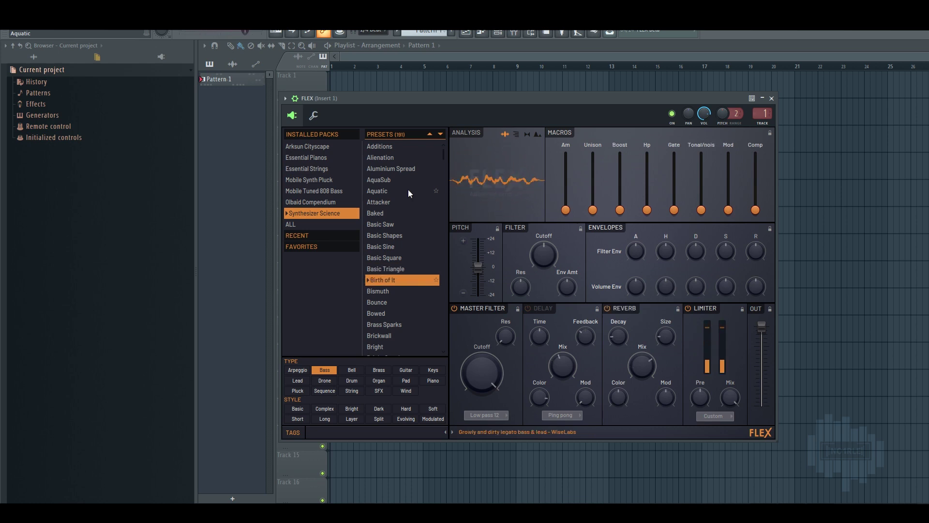
pyautogui.press('Down')
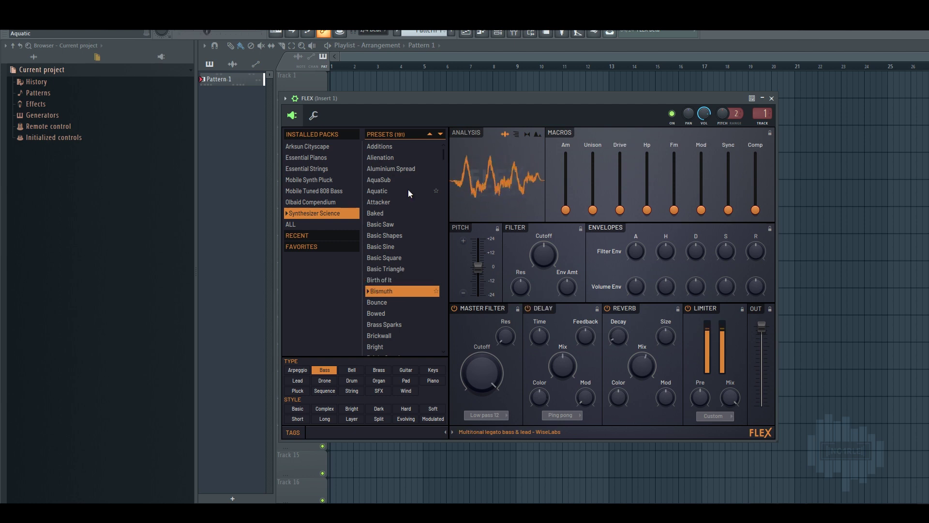
pyautogui.press('Down')
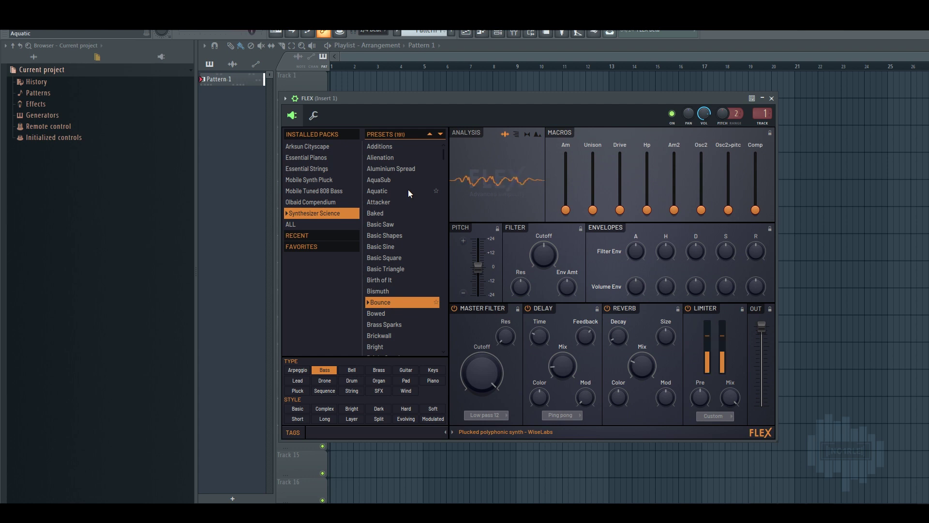
pyautogui.press('Down')
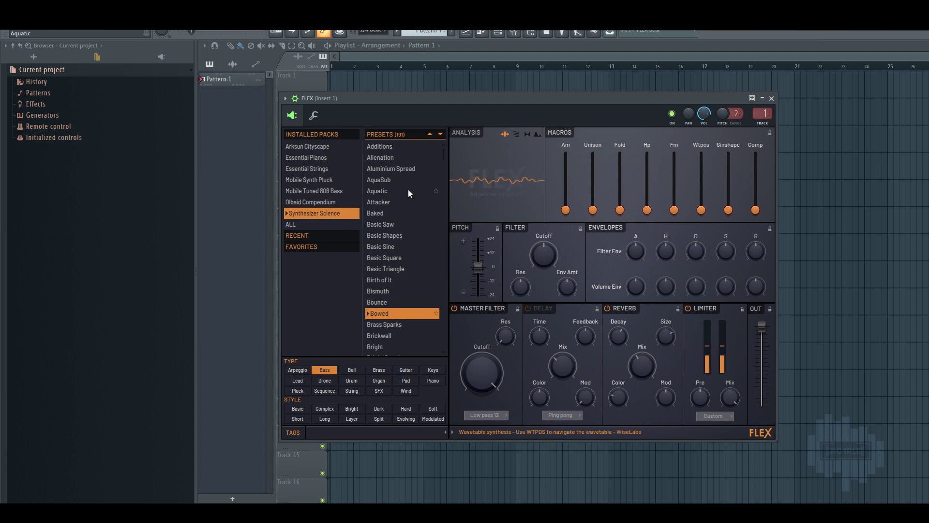
pyautogui.press('Down')
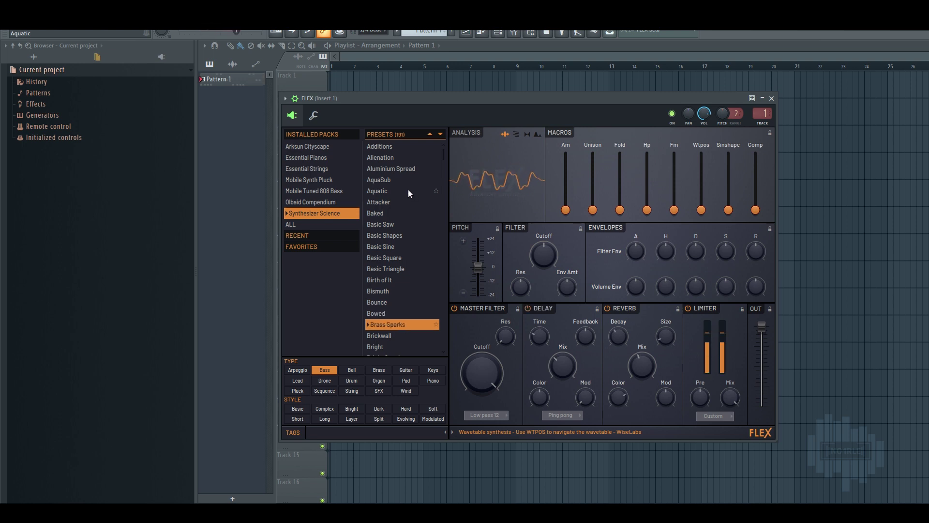
pyautogui.press('Down')
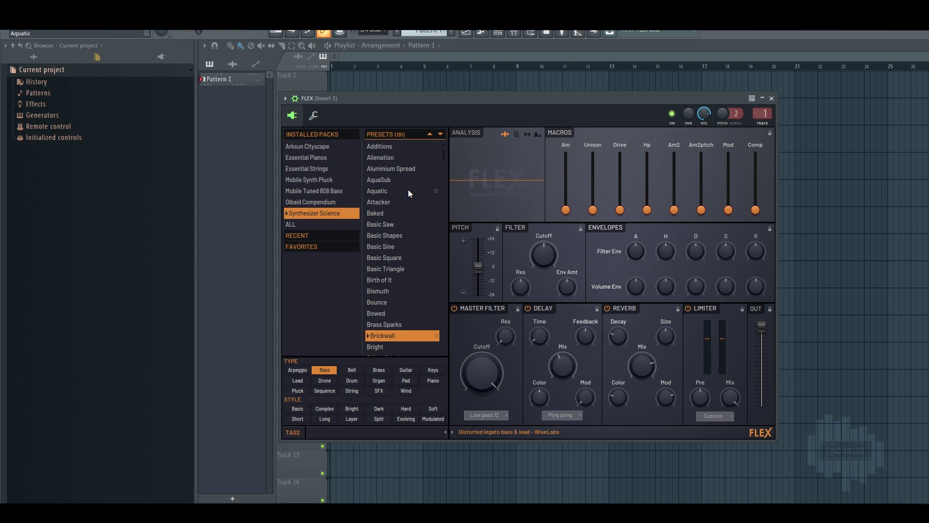
pyautogui.press('Down')
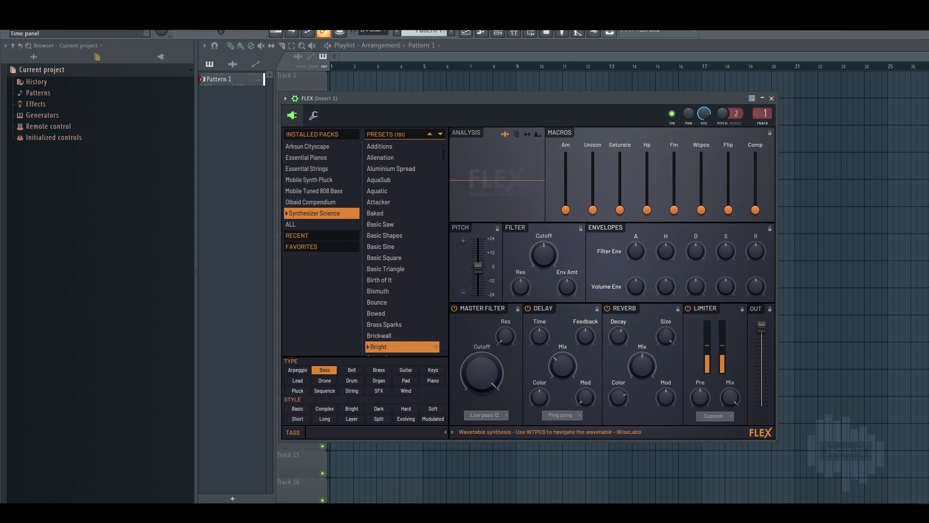
# - Audition the bass presets in order: Bright Growl, Bronzification, Californium, Chubakeys, Clav Keys, Clavex (Mono) and Clavex (Poly)
pyautogui.moveTo(443, 153); pyautogui.dragTo(443, 175)
pyautogui.press('Down')
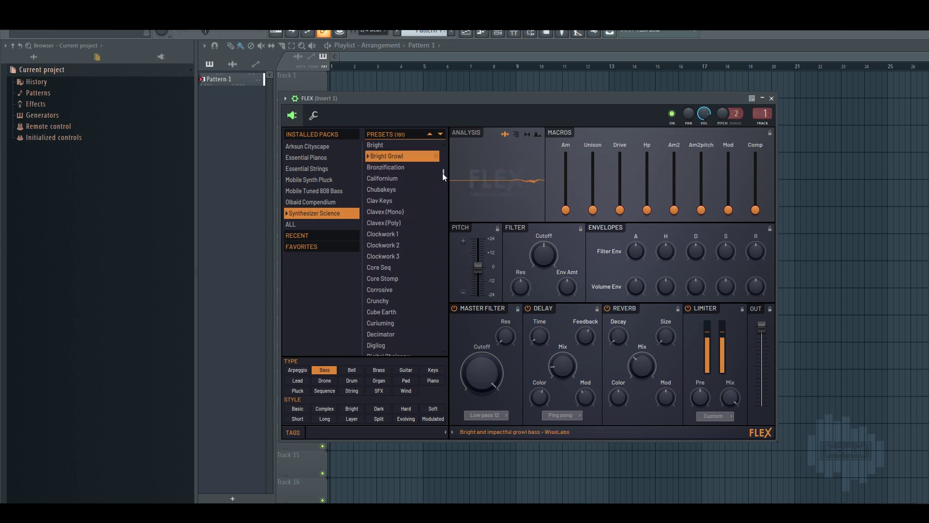
pyautogui.press('Down')
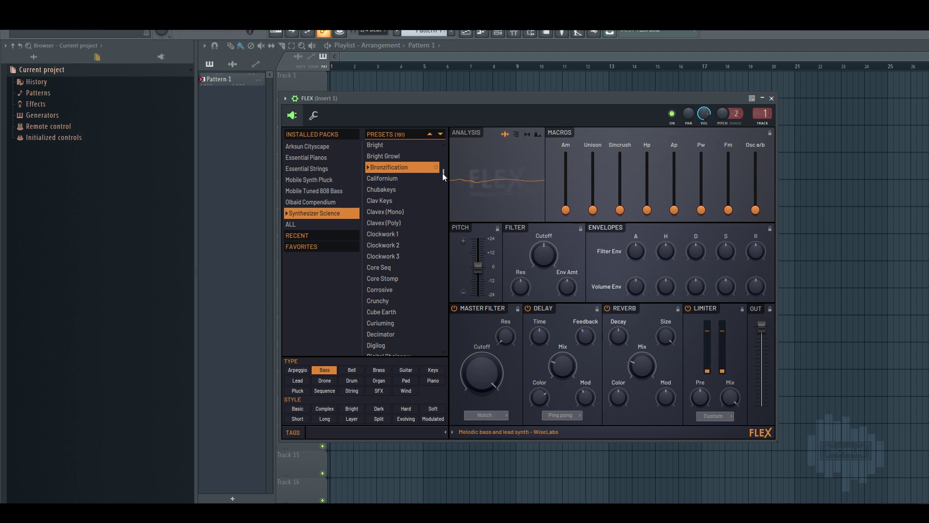
pyautogui.press('Down')
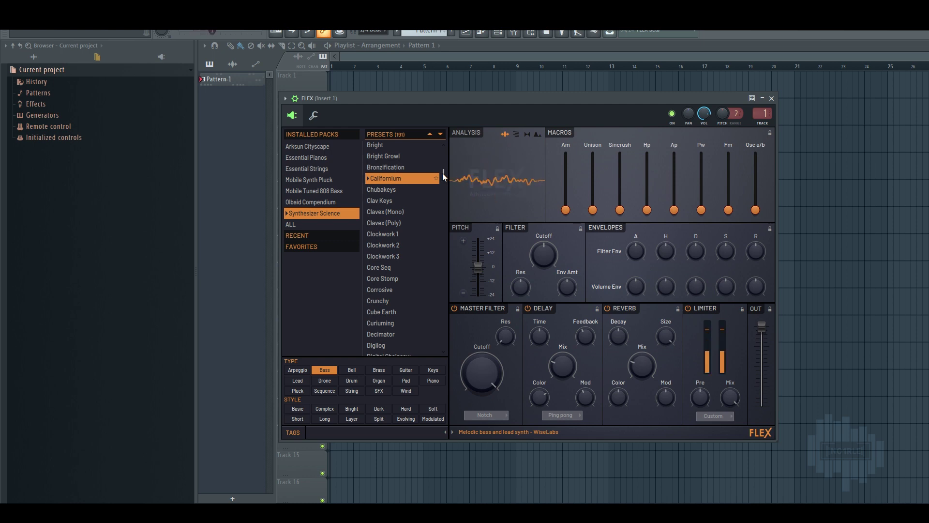
pyautogui.press('Down')
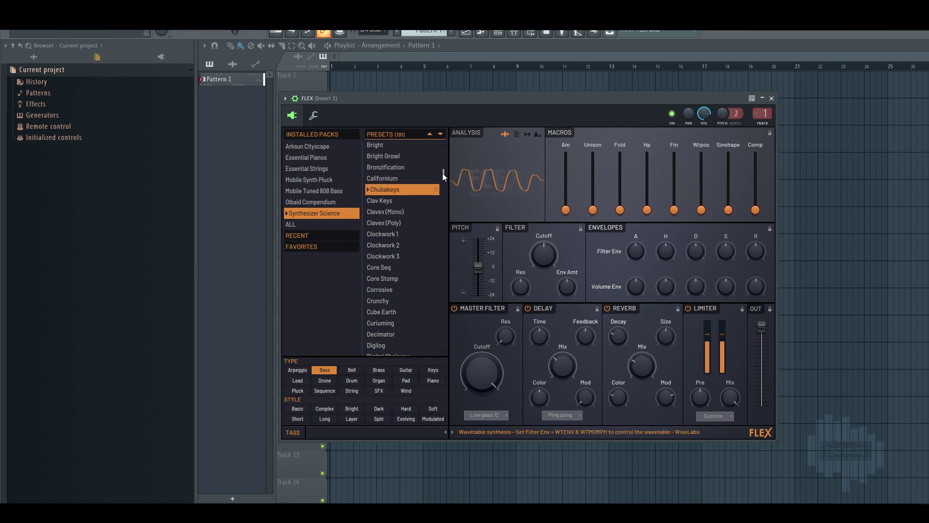
pyautogui.press('Down')
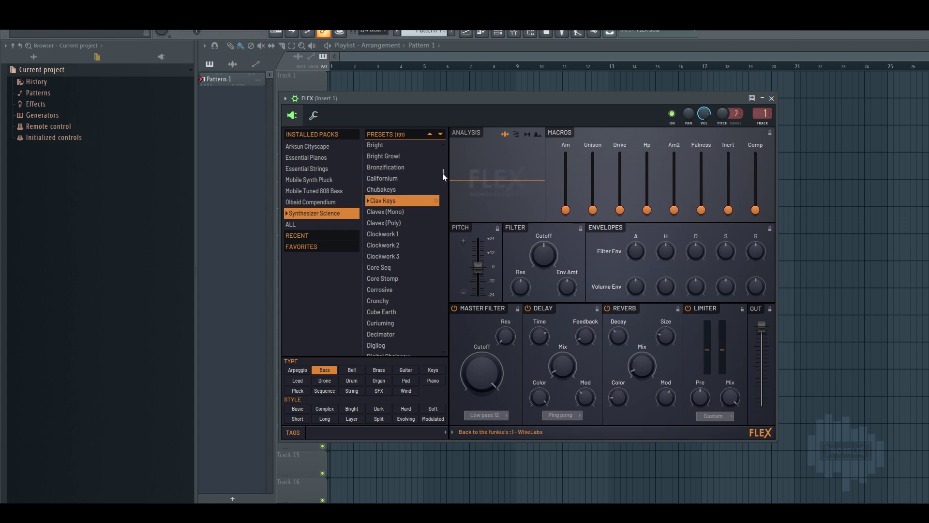
pyautogui.press('Down')
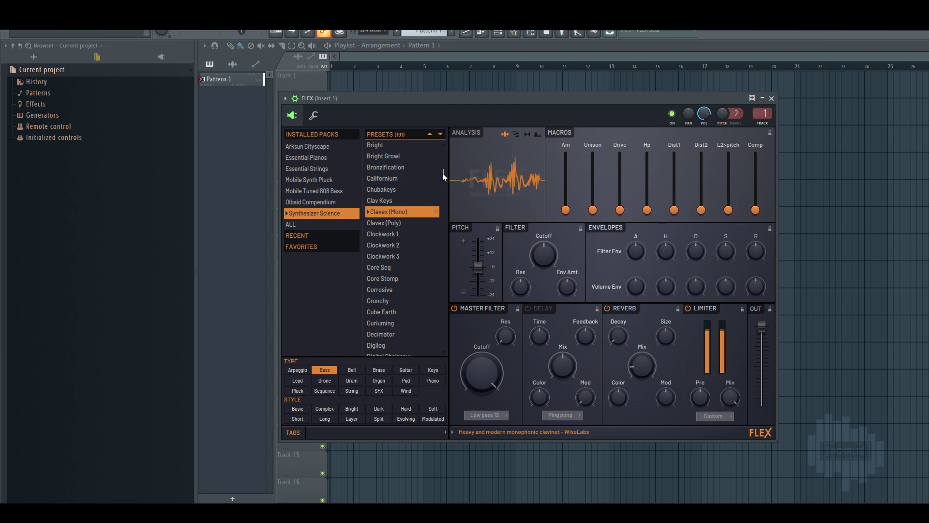
pyautogui.press('Down')
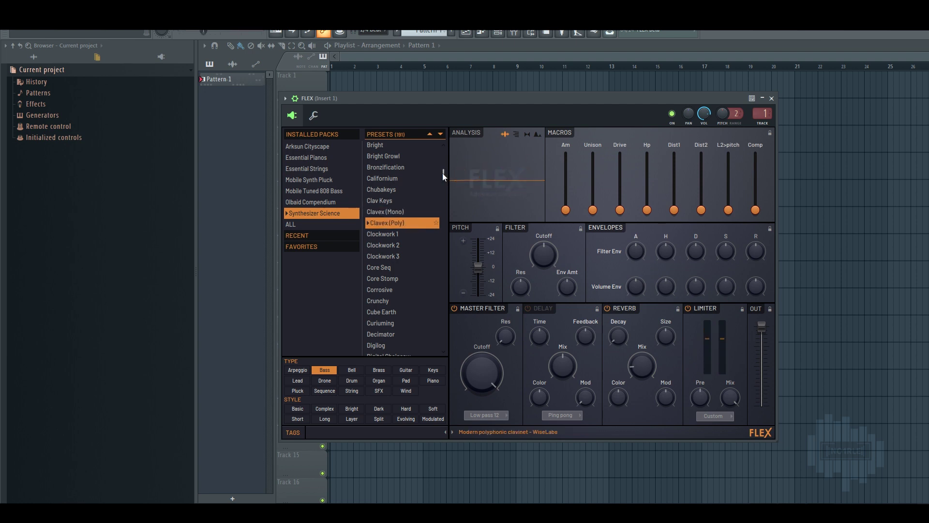
# - Audition the bass presets Clockwork 1, Clockwork 2 and Clockwork 3, followed by Core Seq and Core Stomp
pyautogui.press('Down')
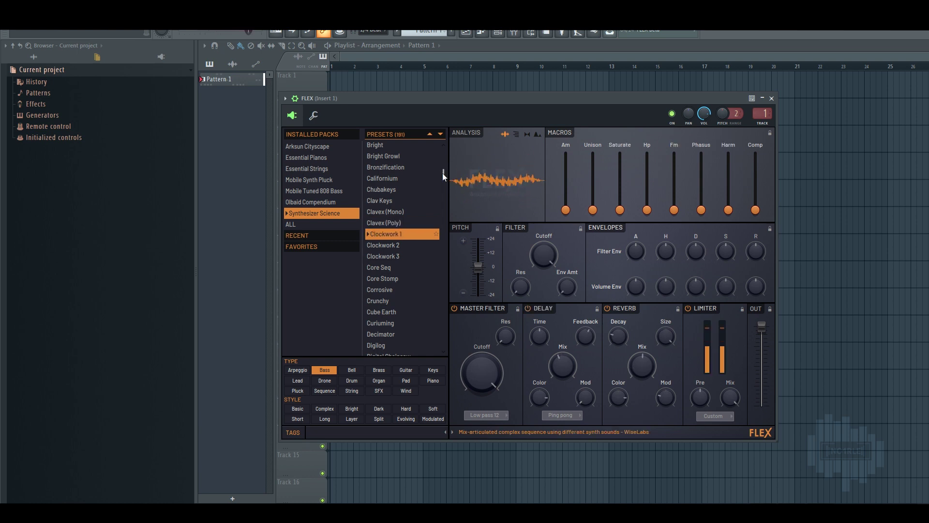
pyautogui.press('Down')
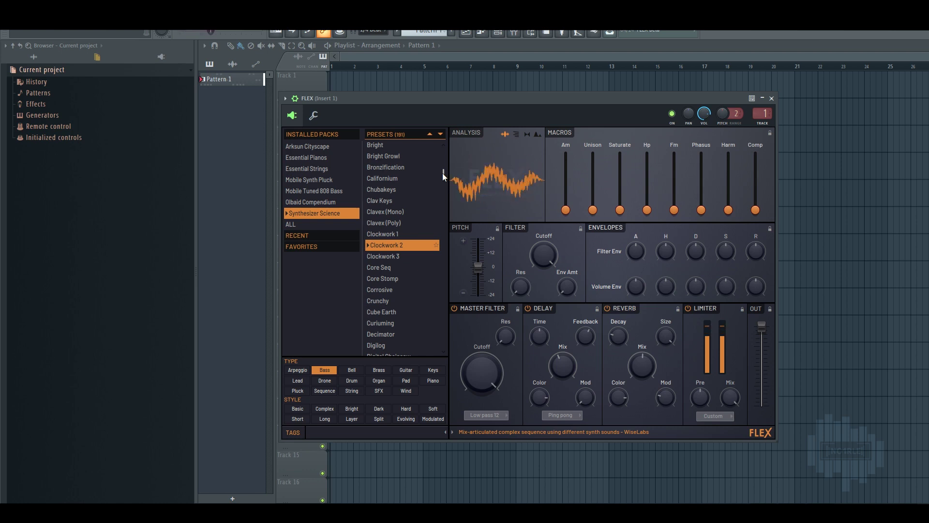
pyautogui.press('Down')
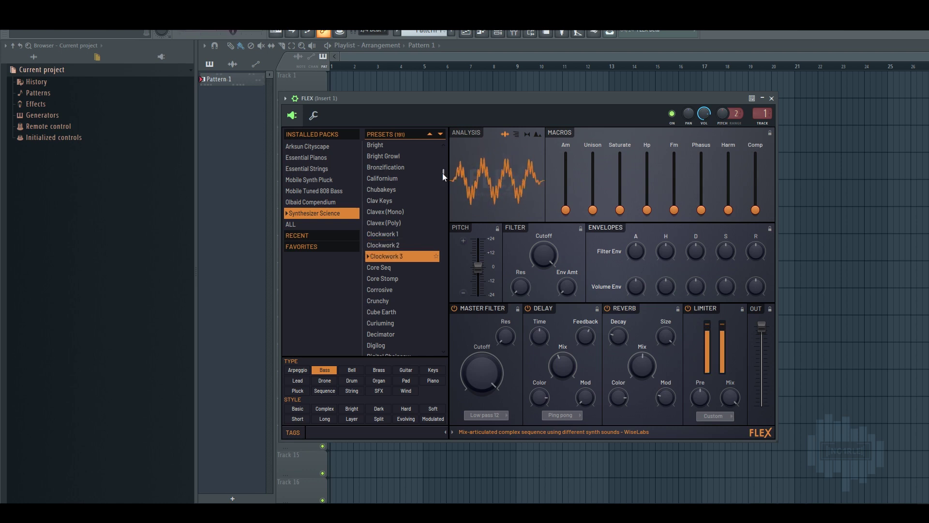
pyautogui.press('Down')
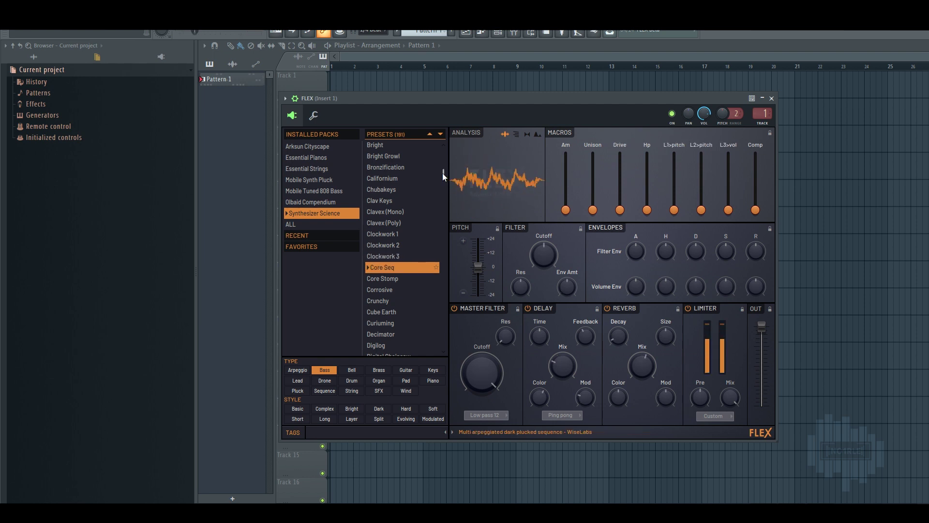
pyautogui.press('Down')
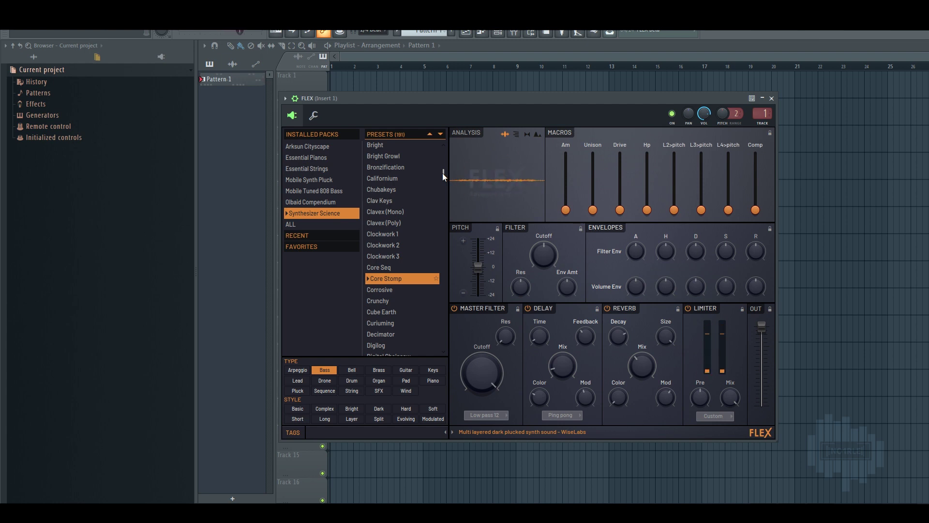
# - Audition the bass presets in order: Corrosive, Crunchy, Cube Earth, Curiuming, Decimator and Digilog
pyautogui.press('Down')
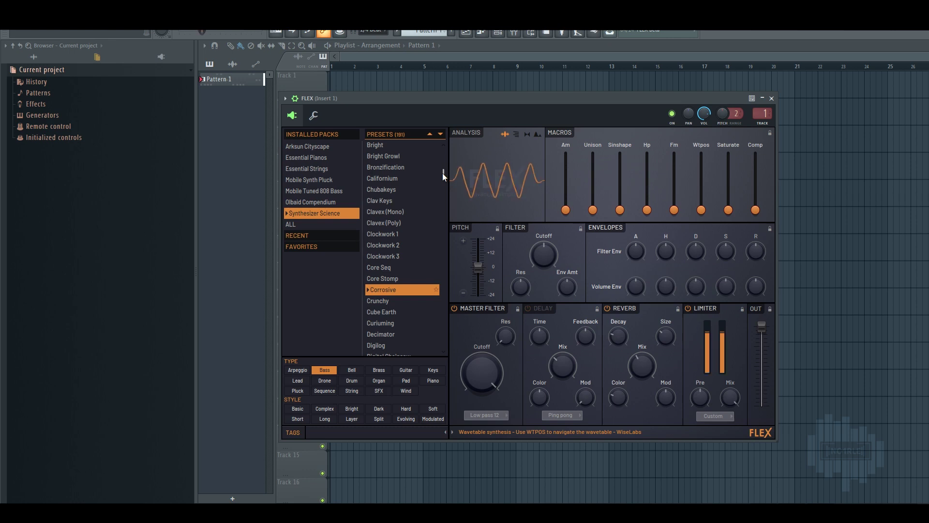
pyautogui.press('Down')
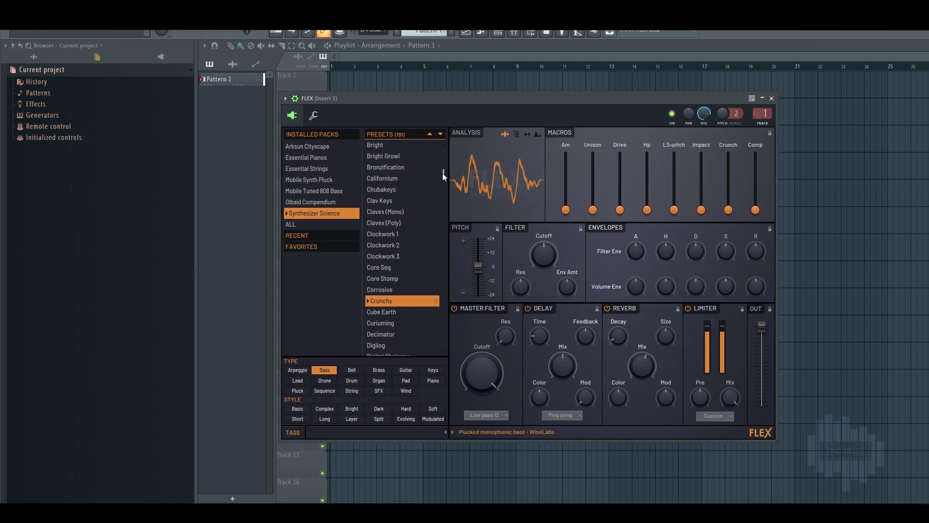
pyautogui.press('Down')
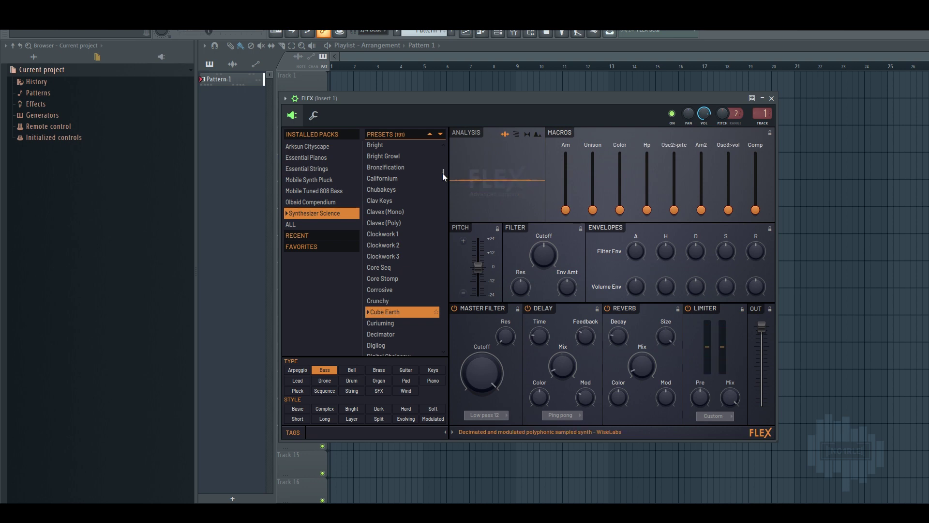
pyautogui.press('Down')
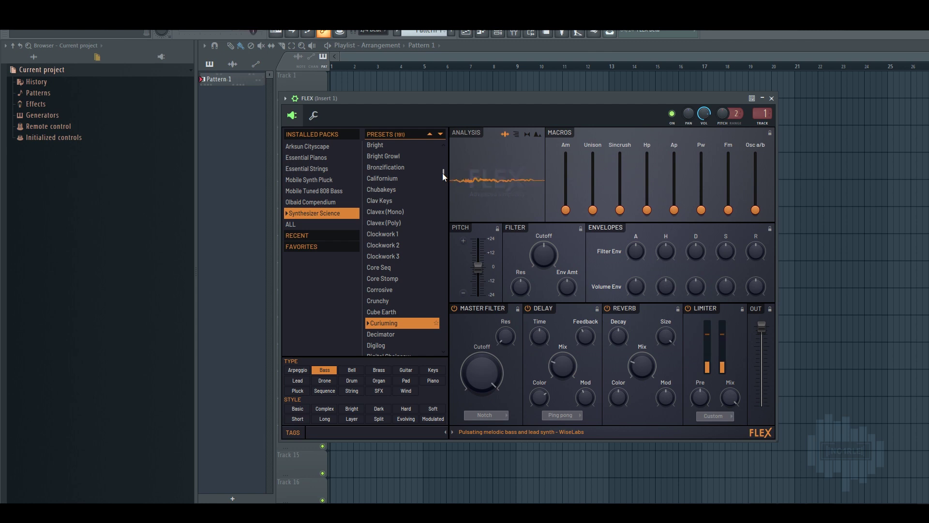
pyautogui.press('Down')
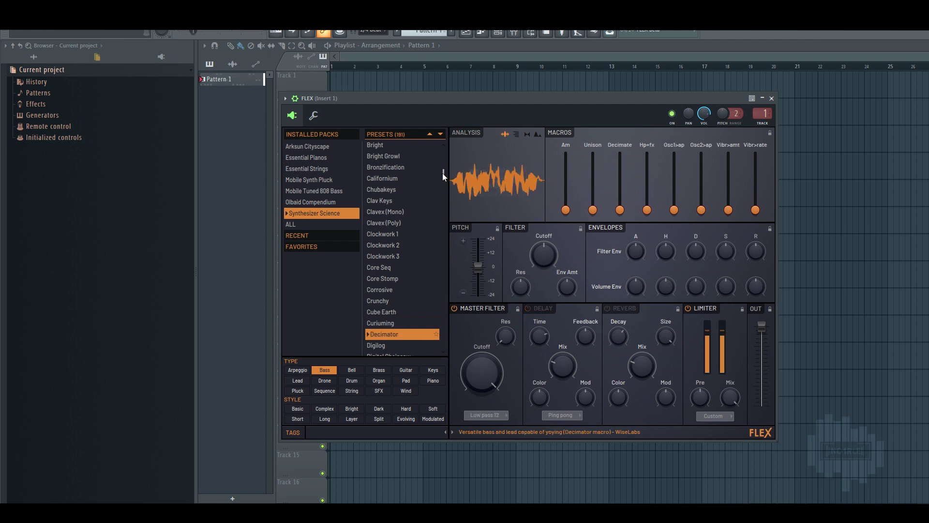
pyautogui.press('Down')
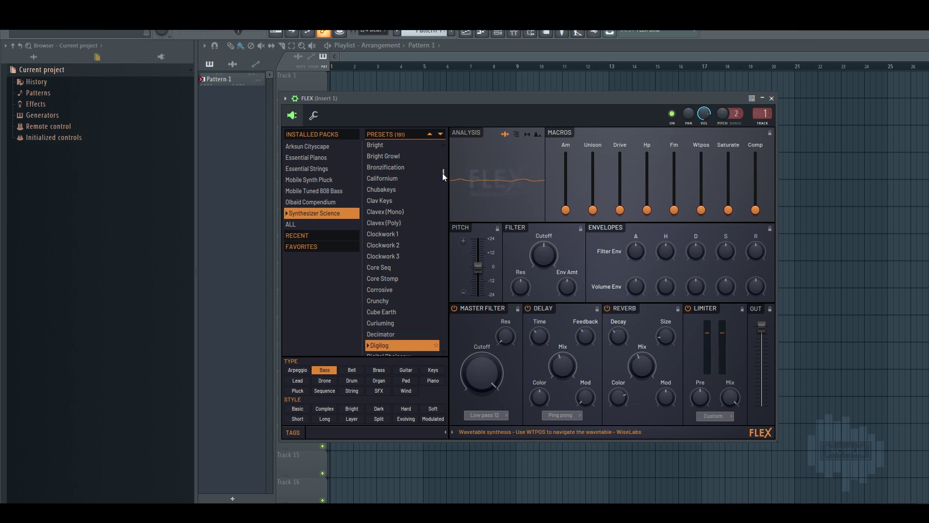
# - Audition the bass presets in order: Digital Chainsaw, Digital Fog, Digital Rolling Vowels, Dissonance and Dissonant Stab
pyautogui.press('Down')
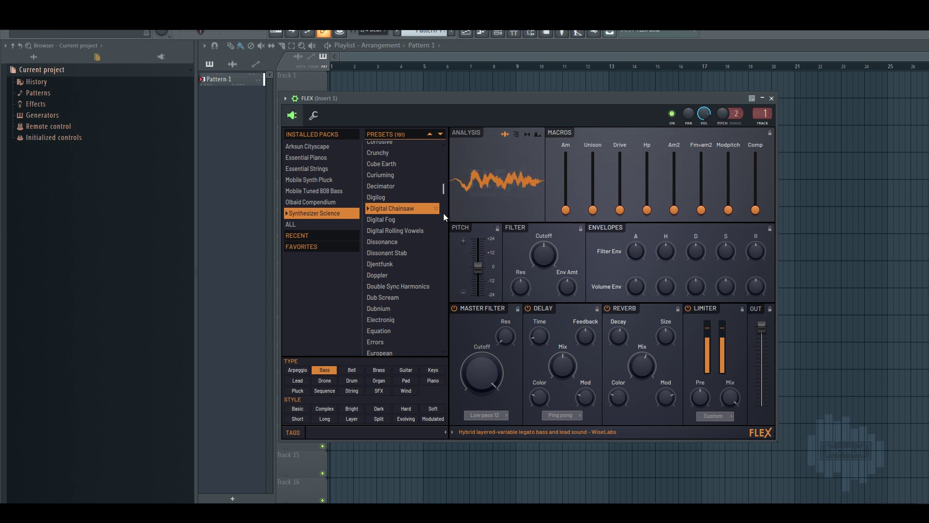
pyautogui.press('Down')
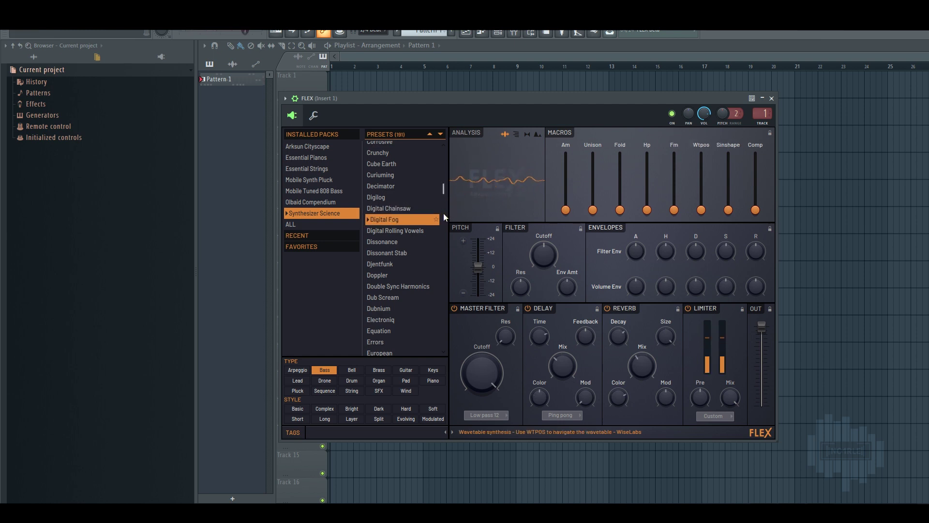
pyautogui.press('Down')
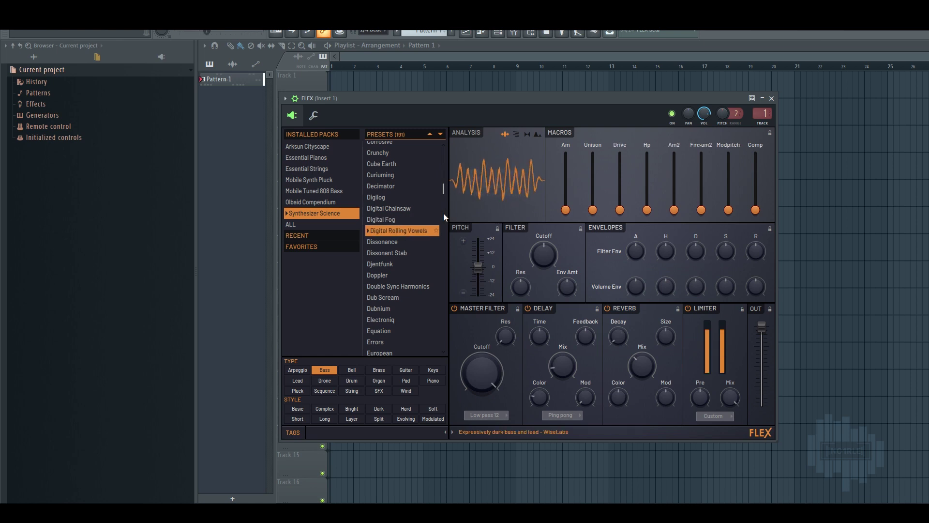
pyautogui.press('Down')
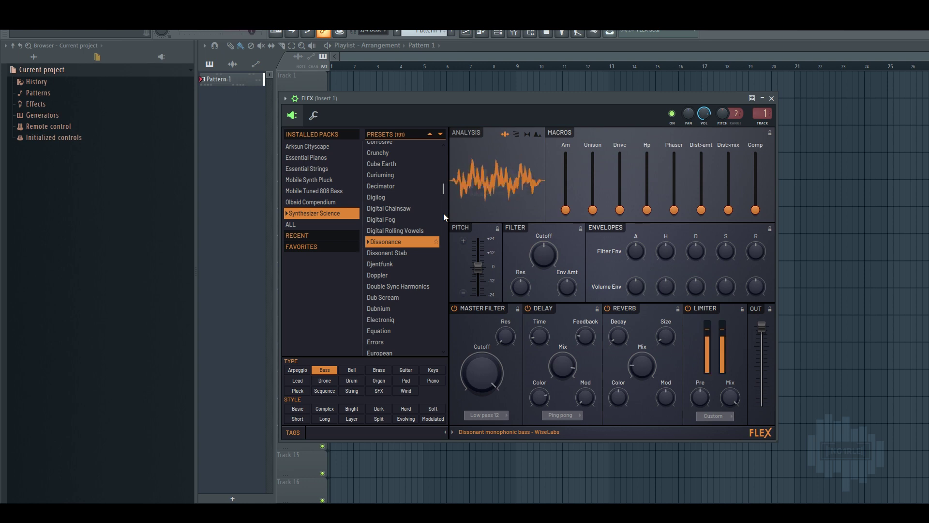
pyautogui.press('Down')
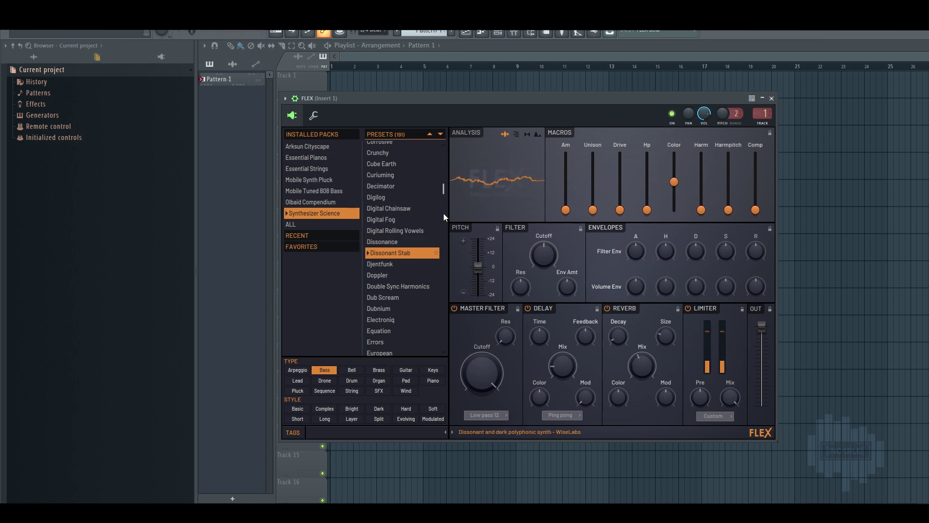
# - Audition the bass presets in order: Djentfunk, Doppler, Double Sync Harmonics, Dub Scream and Dubnium
pyautogui.press('Down')
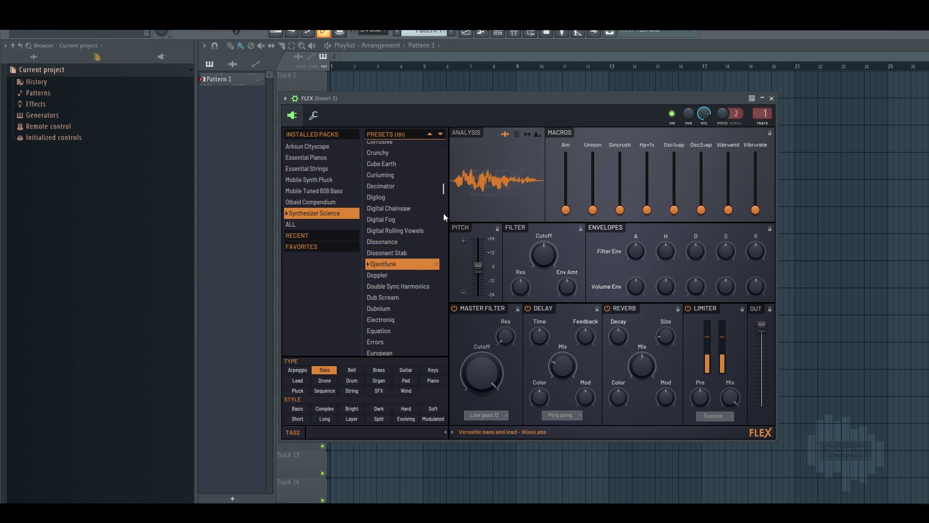
pyautogui.press('Down')
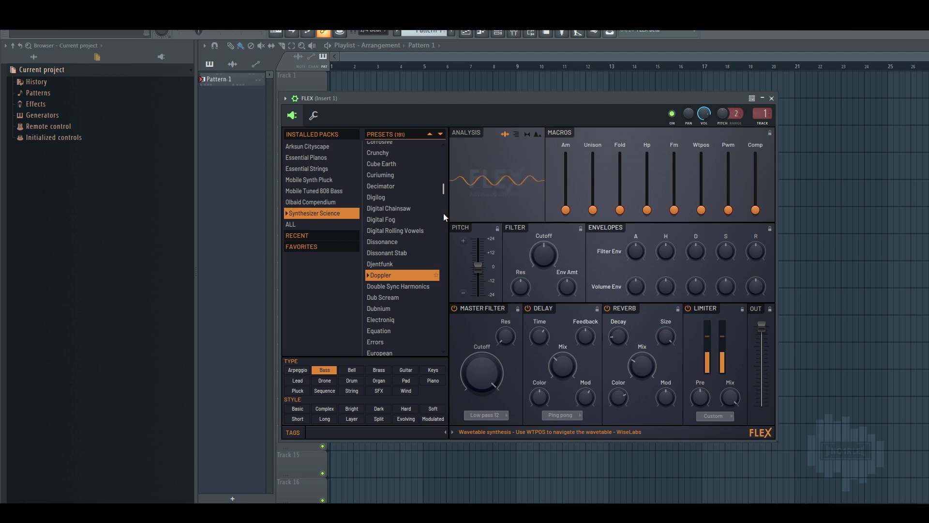
pyautogui.press('Down')
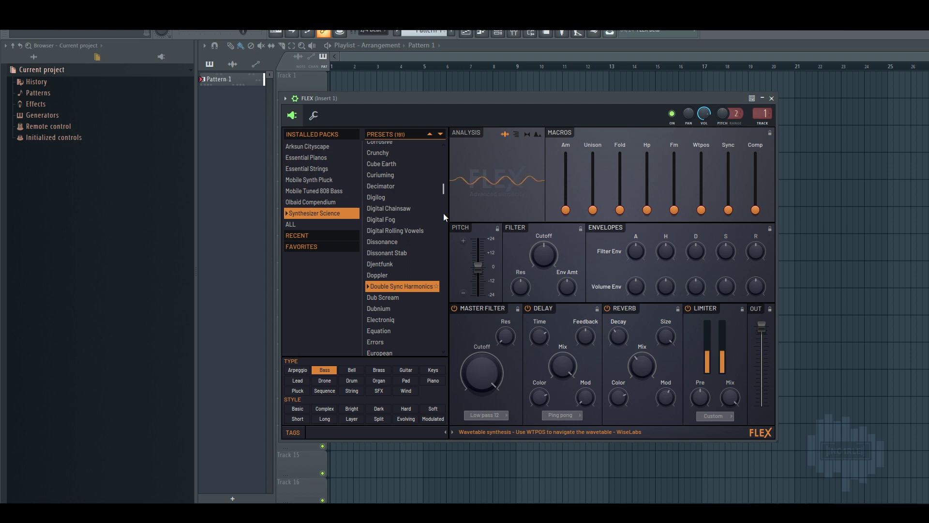
pyautogui.press('Down')
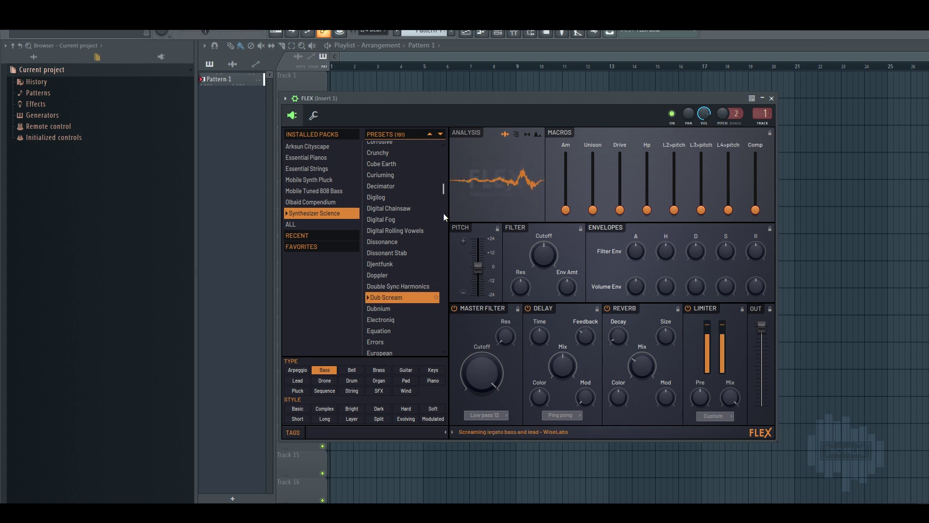
pyautogui.press('Down')
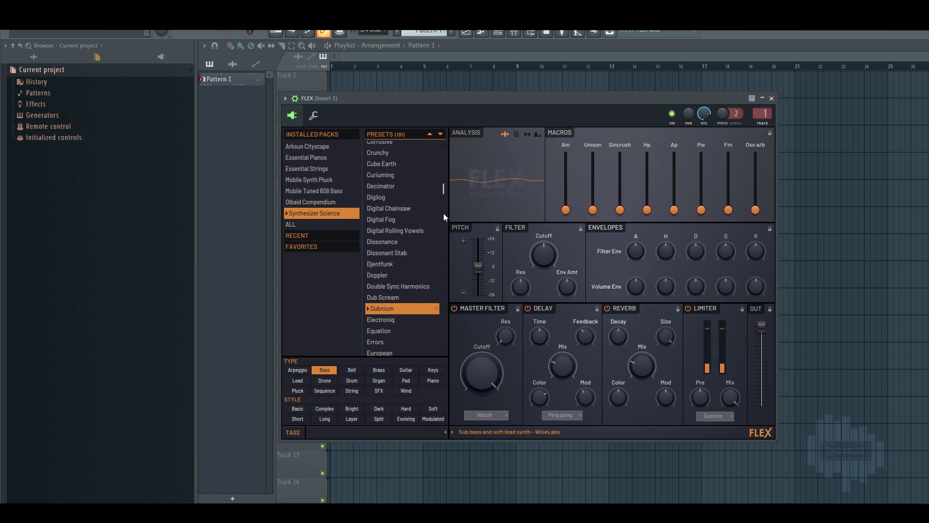
# - Audition the bass presets in order: Electroniq, Equation, Errors, European, Evolving Machinery and Explosive Herd
pyautogui.press('Down')
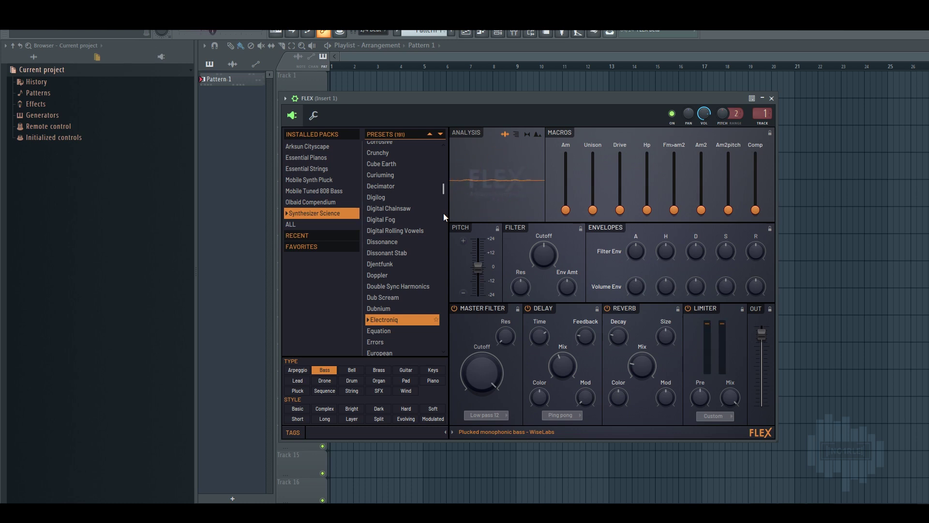
pyautogui.press('Down')
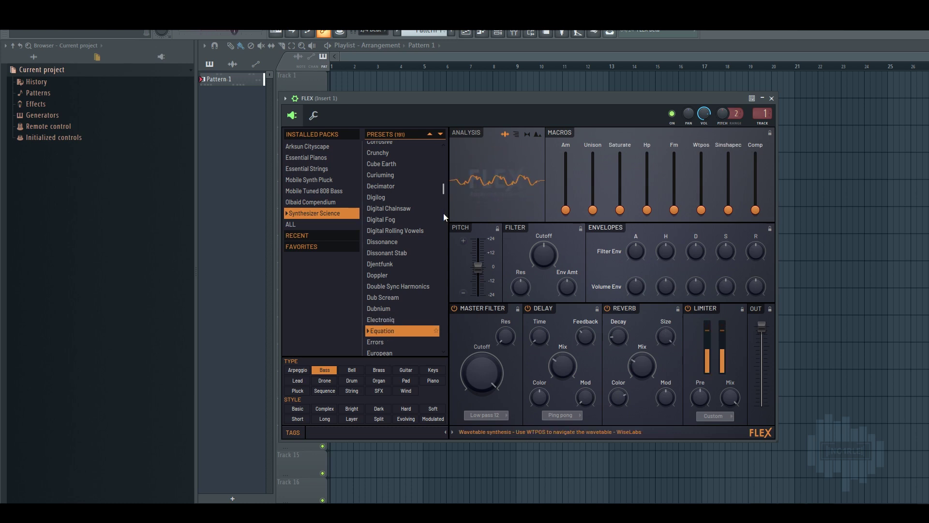
pyautogui.press('Down')
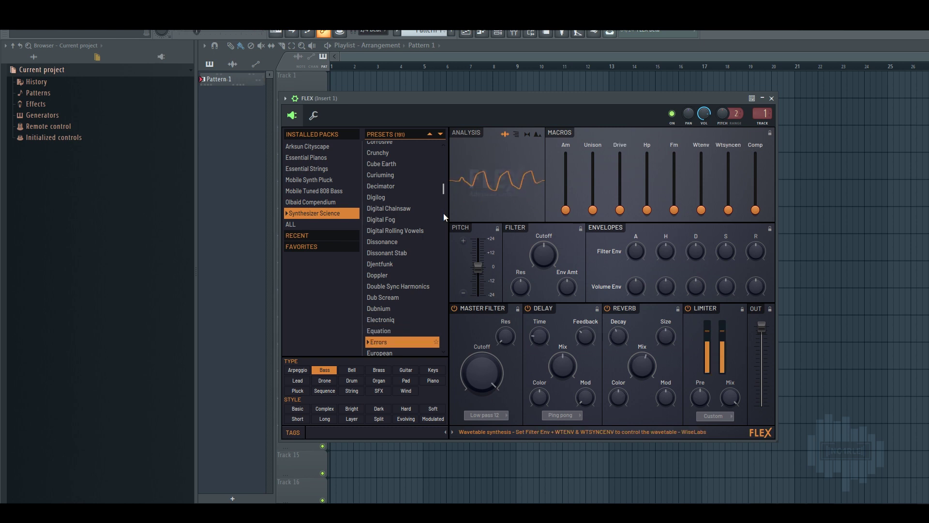
pyautogui.press('Down')
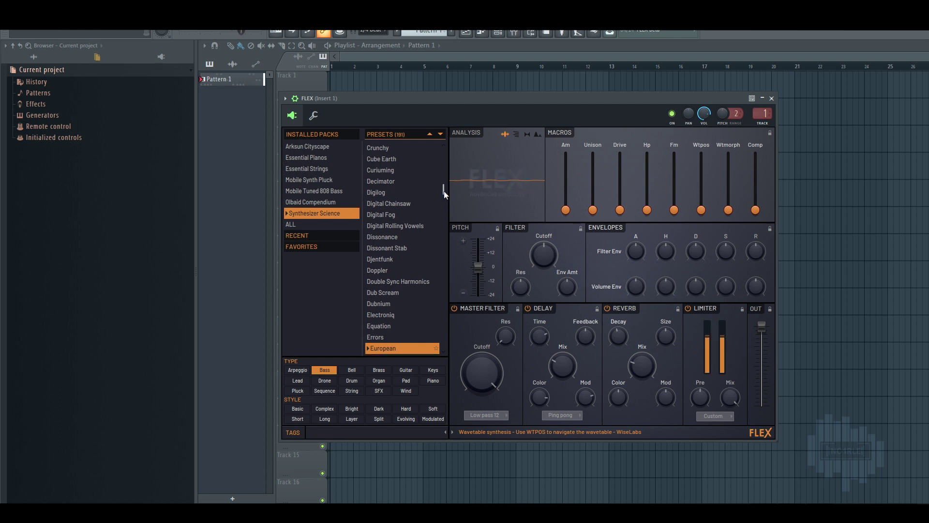
pyautogui.moveTo(443, 191); pyautogui.dragTo(443, 212)
pyautogui.press('Down')
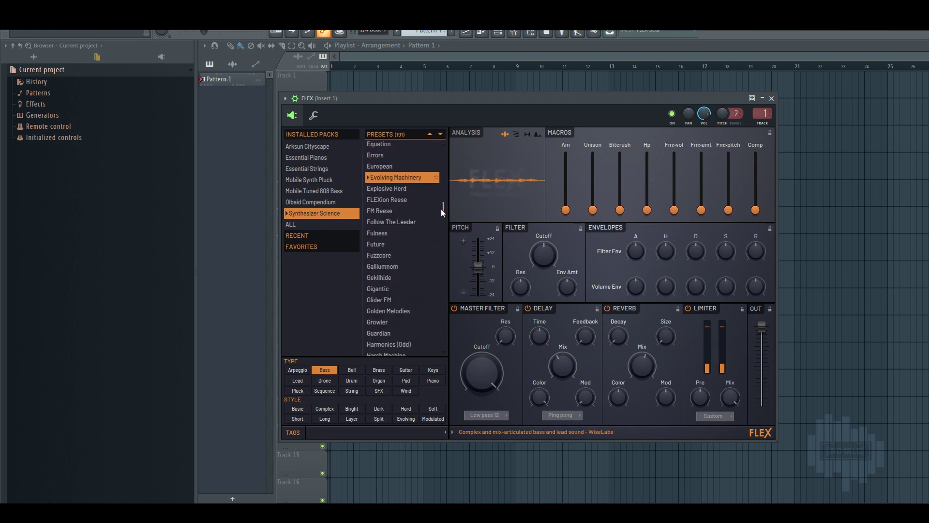
pyautogui.press('Down')
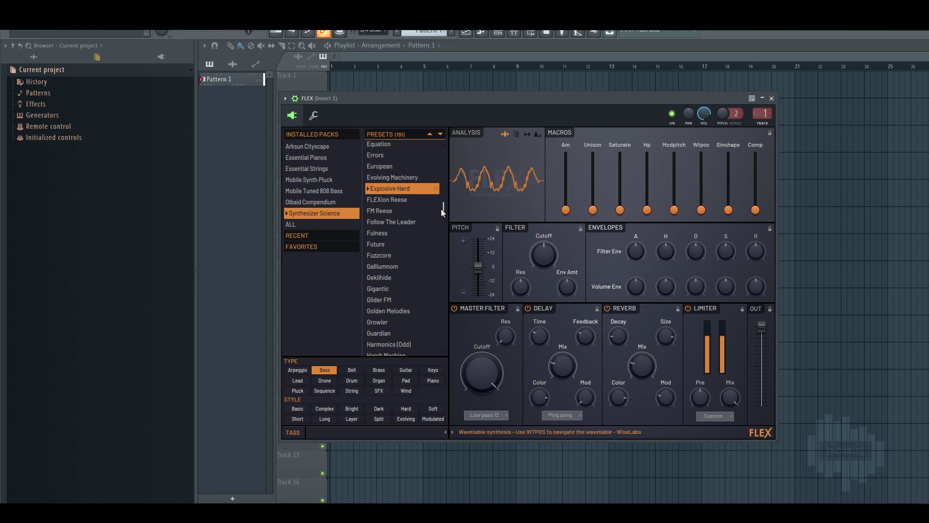
# - Audition the bass presets in order: FLEXion Reese, FM Reese, Follow The Leader, Fulness, Future and Fuzzcore
pyautogui.press('Down')
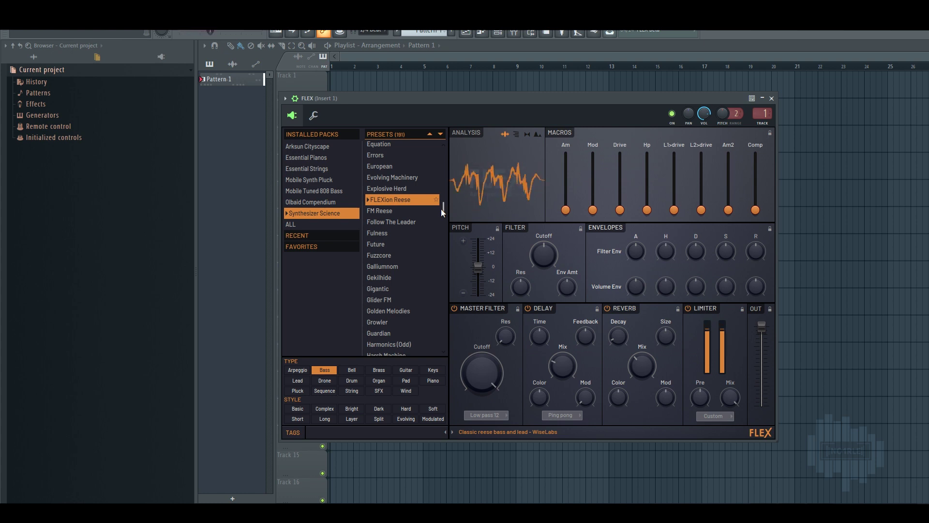
pyautogui.press('Down')
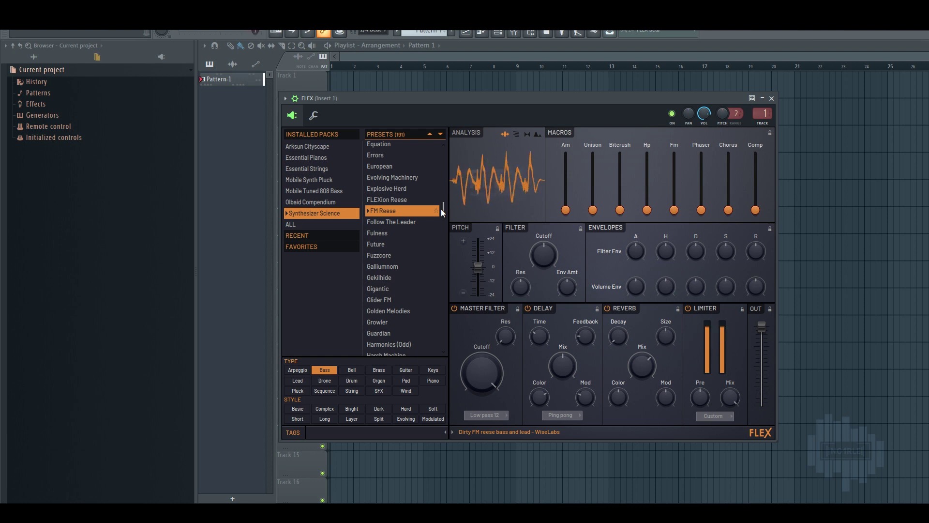
pyautogui.press('Down')
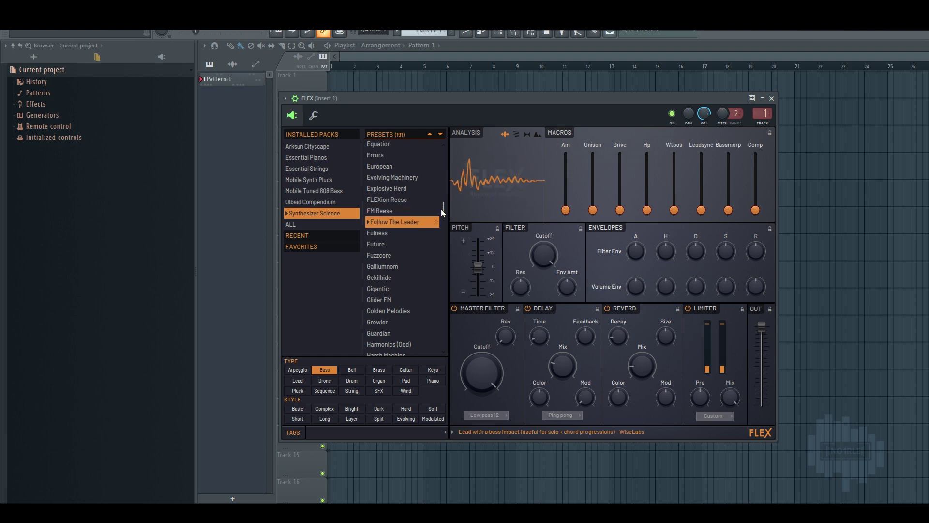
pyautogui.press('Down')
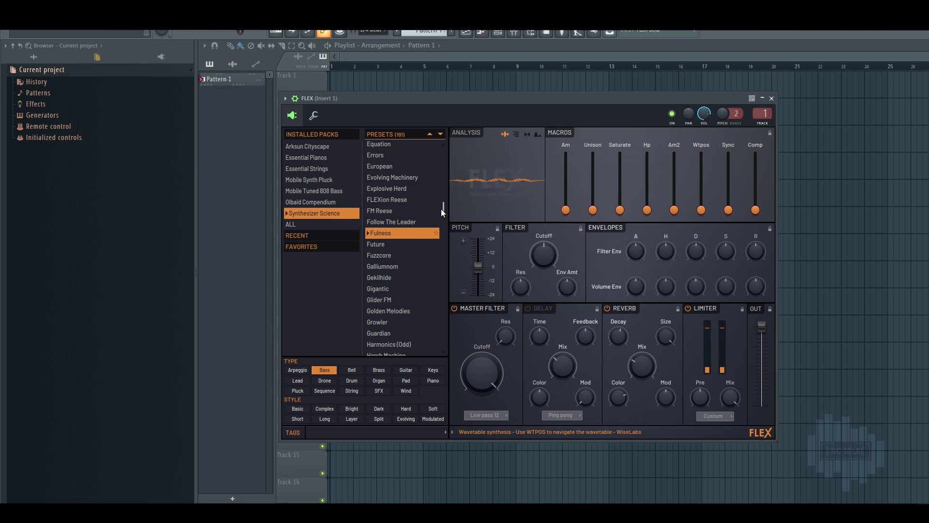
pyautogui.press('Down')
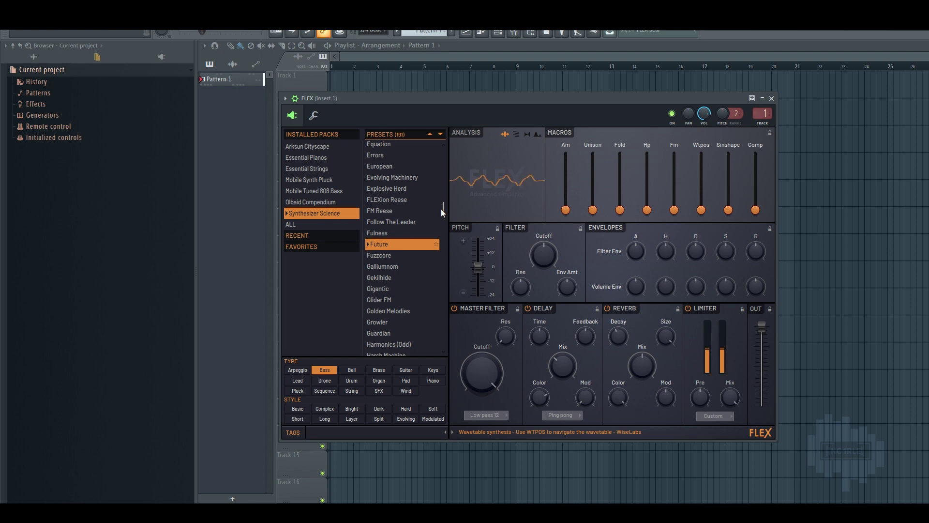
pyautogui.press('Down')
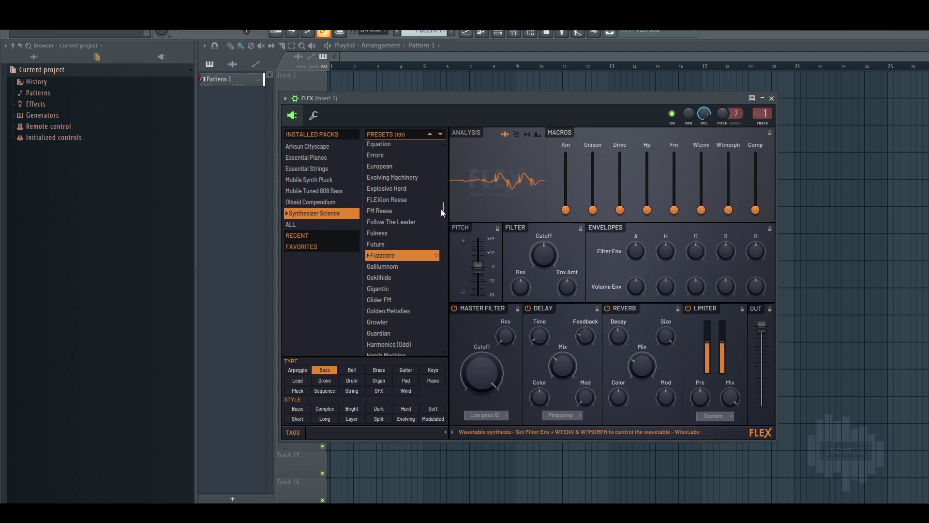
# - Audition the bass presets in order: Galliumnom, Gekilhide, Gigantic, Glider FM, Golden Melodies, Growler and Guardian
pyautogui.press('Down')
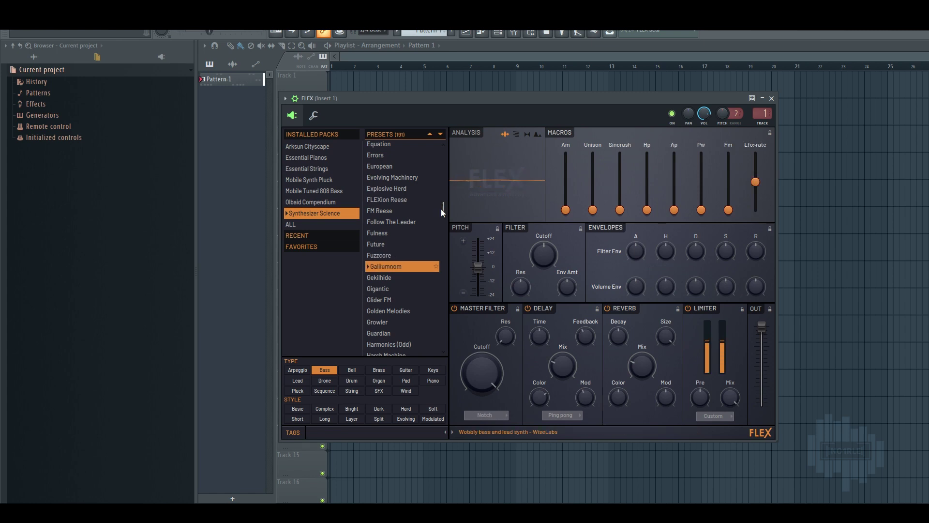
pyautogui.press('Down')
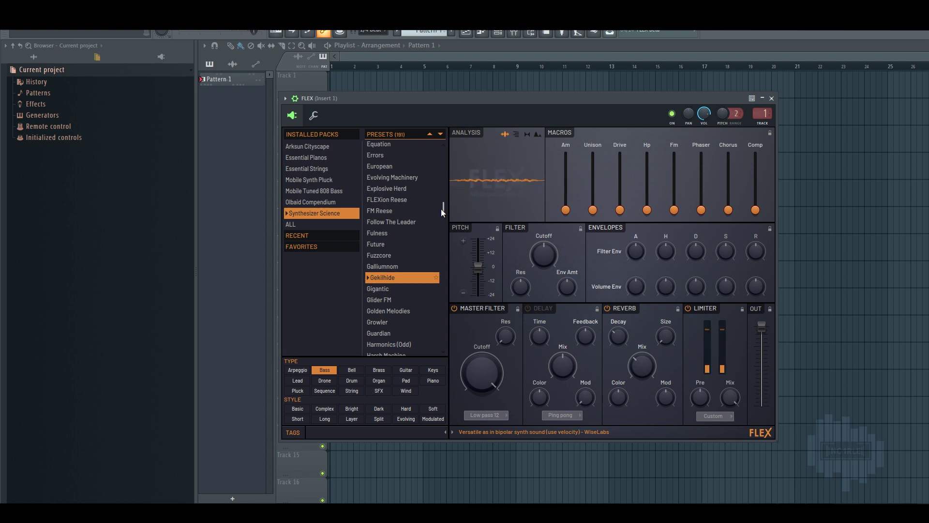
pyautogui.press('Down')
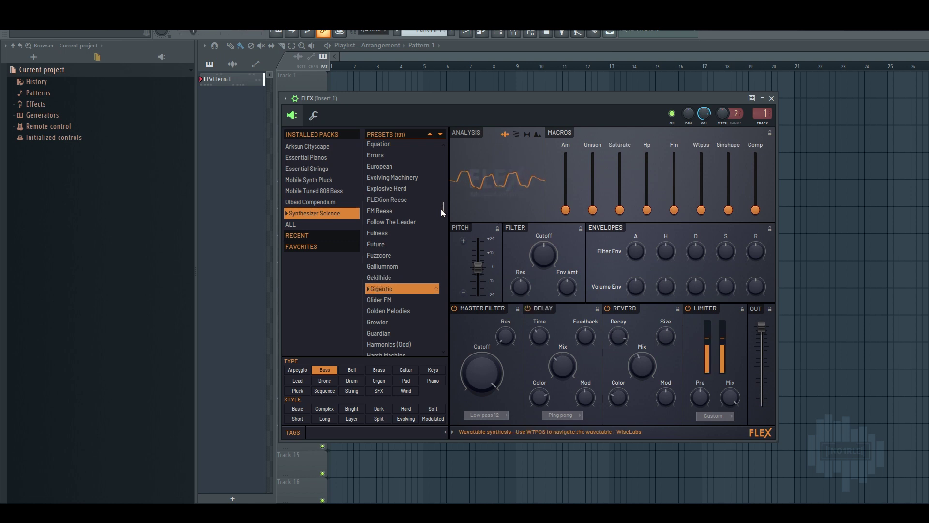
pyautogui.press('Down')
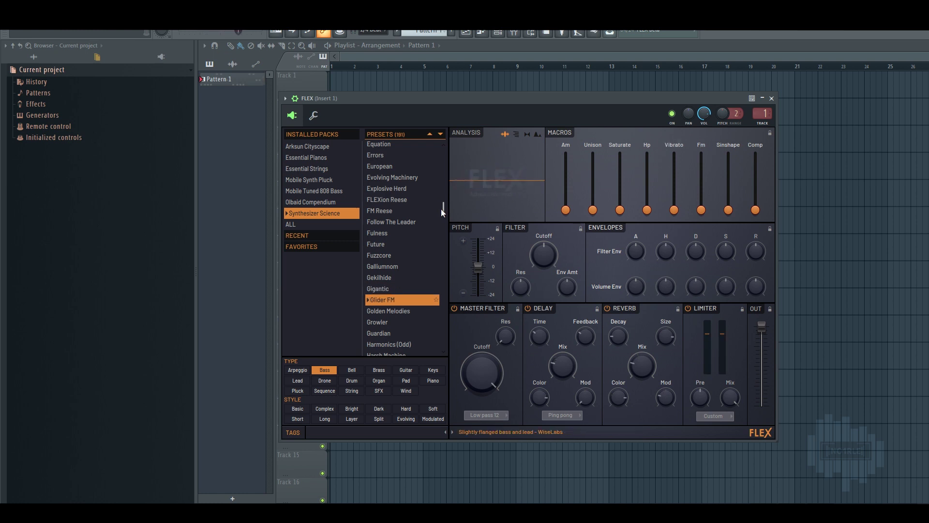
pyautogui.press('Down')
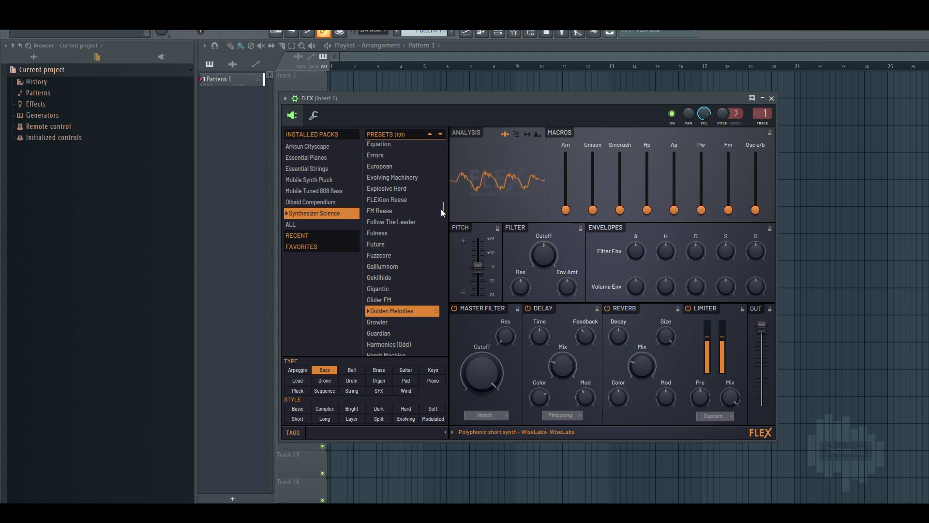
pyautogui.press('Down')
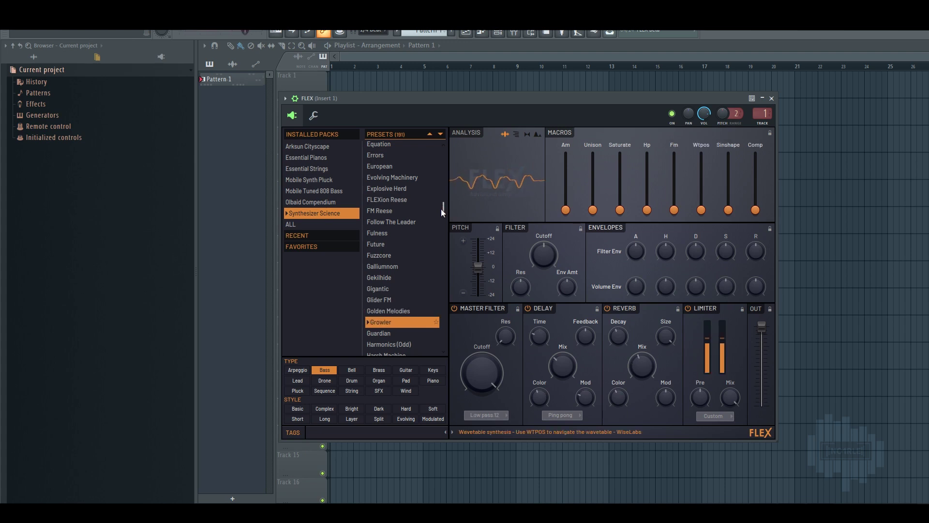
pyautogui.press('Down')
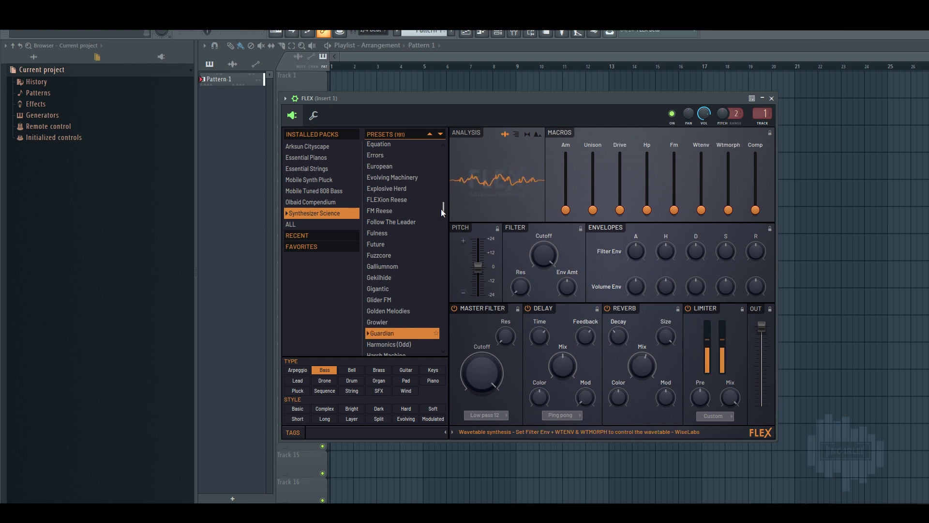
# - Audition the bass presets in order: Harmonics (Odd), Harsh Machine, House Corn, Hurt, Impact Bass, Interzone and Iron Guy
pyautogui.press('Down')
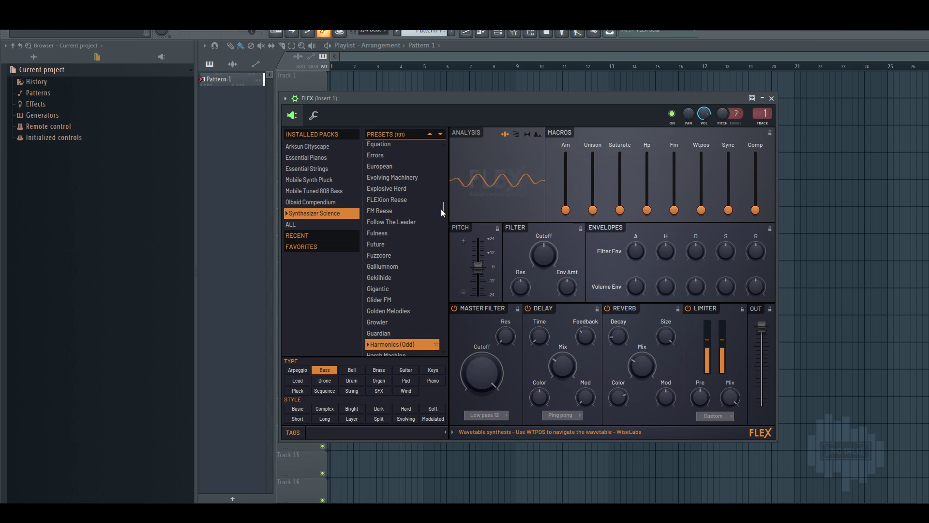
pyautogui.press('Down')
pyautogui.moveTo(441, 208); pyautogui.dragTo(443, 228)
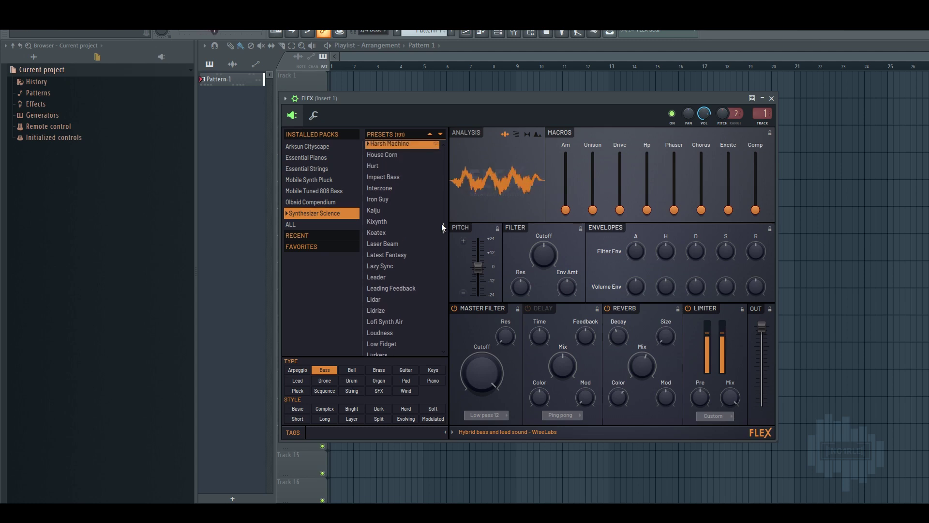
pyautogui.press('Down')
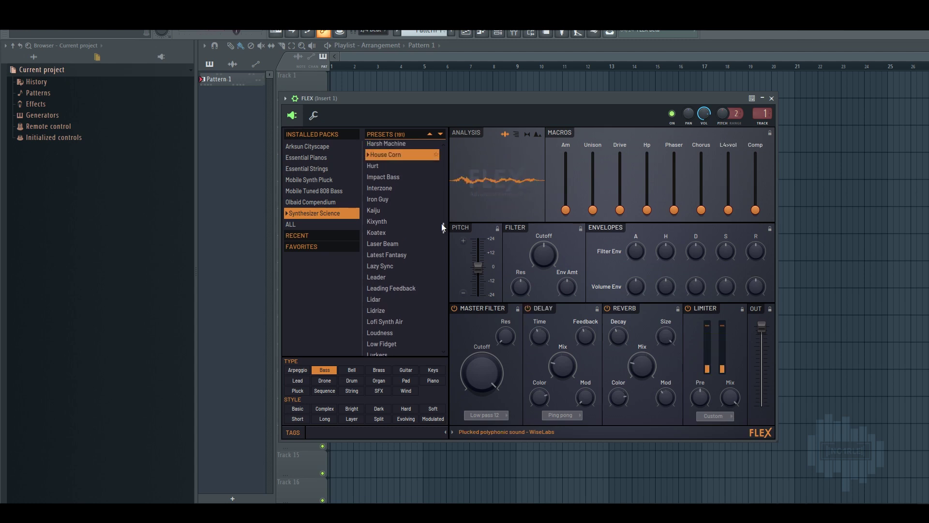
pyautogui.press('Down')
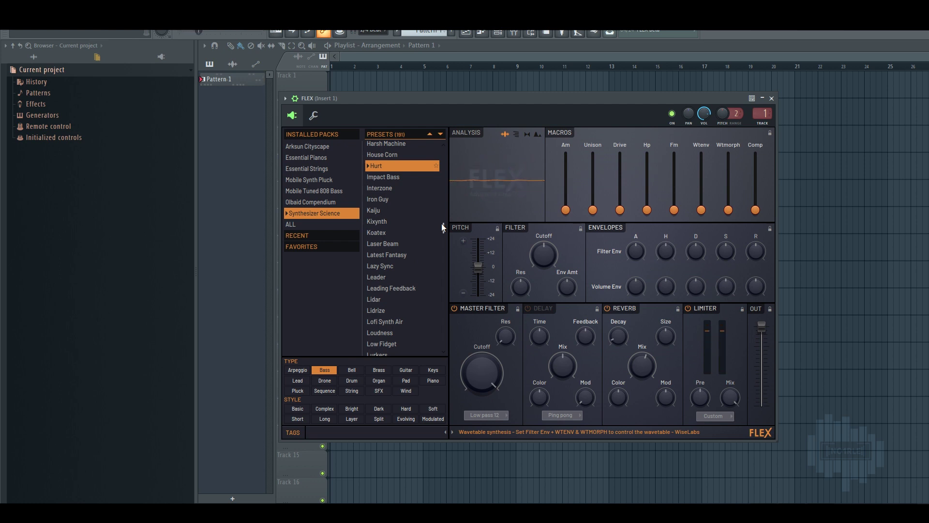
pyautogui.press('Down')
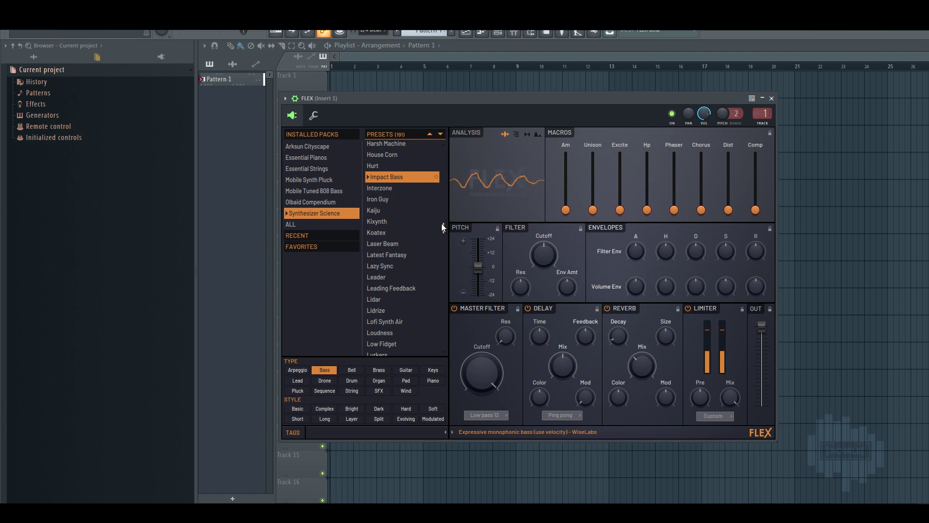
pyautogui.press('Down')
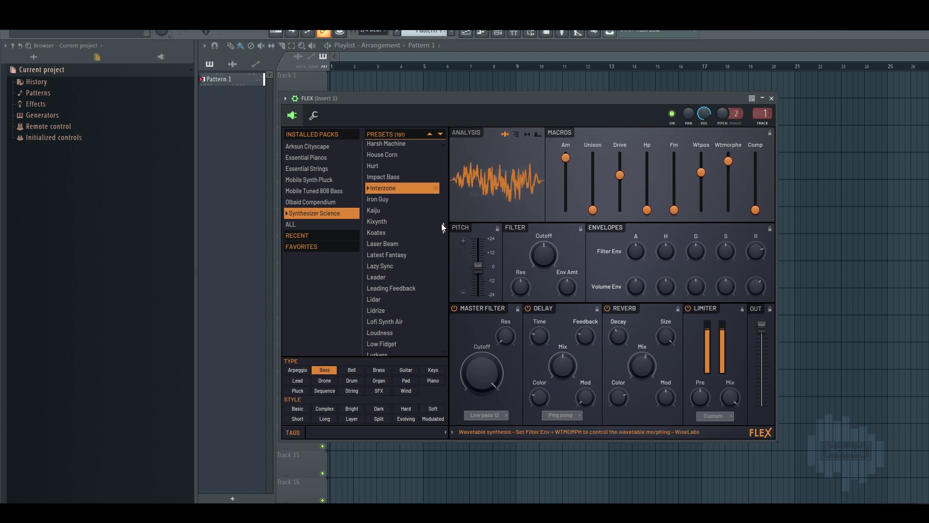
pyautogui.press('Down')
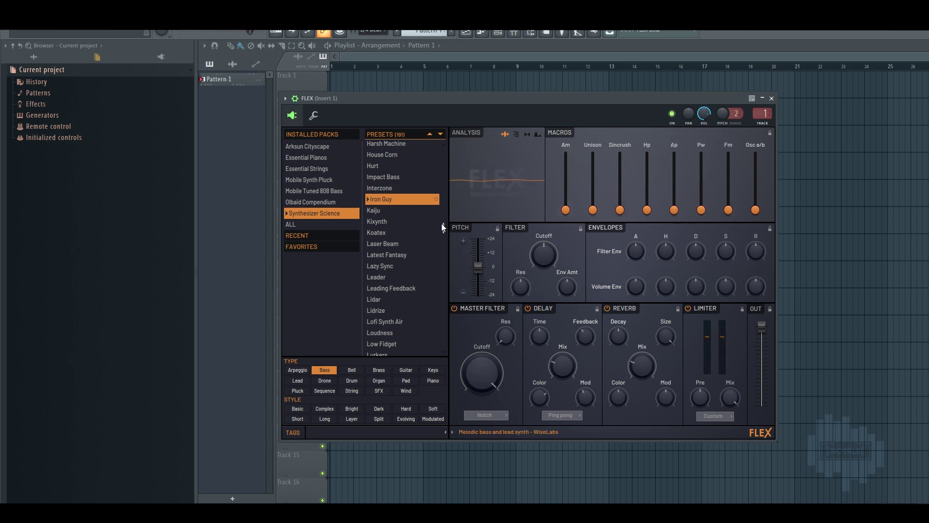
# - Audition the bass presets in order: Kaiju, Kixynth, Koatex, Laser Beam and Latest Fantasy
pyautogui.press('Down')
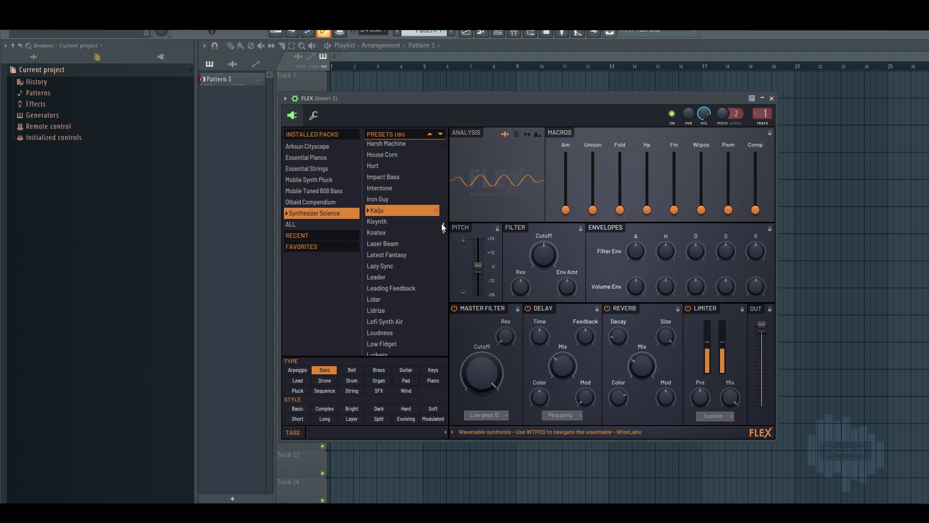
pyautogui.press('Down')
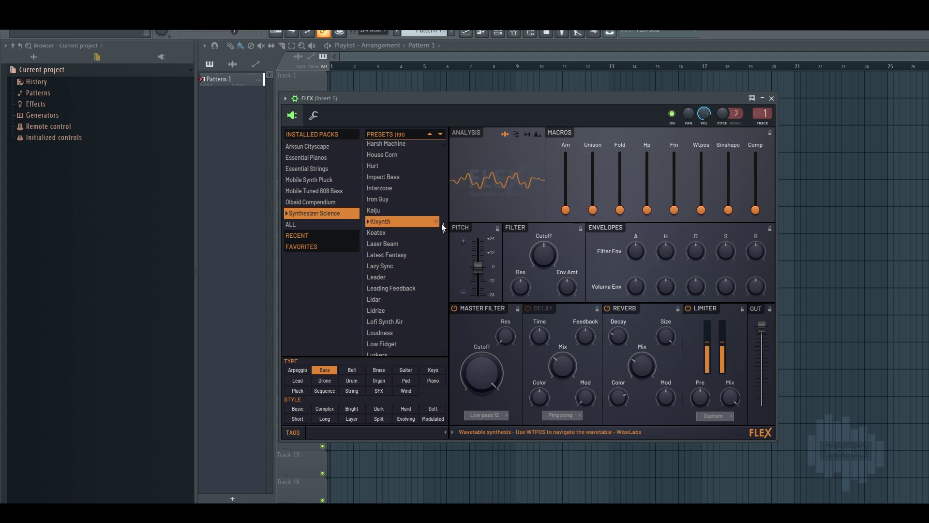
pyautogui.press('Down')
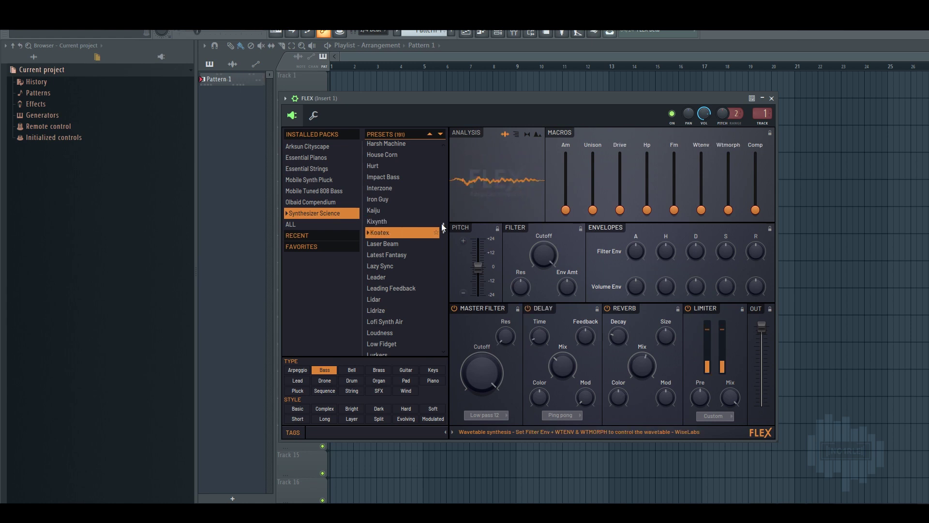
pyautogui.press('Down')
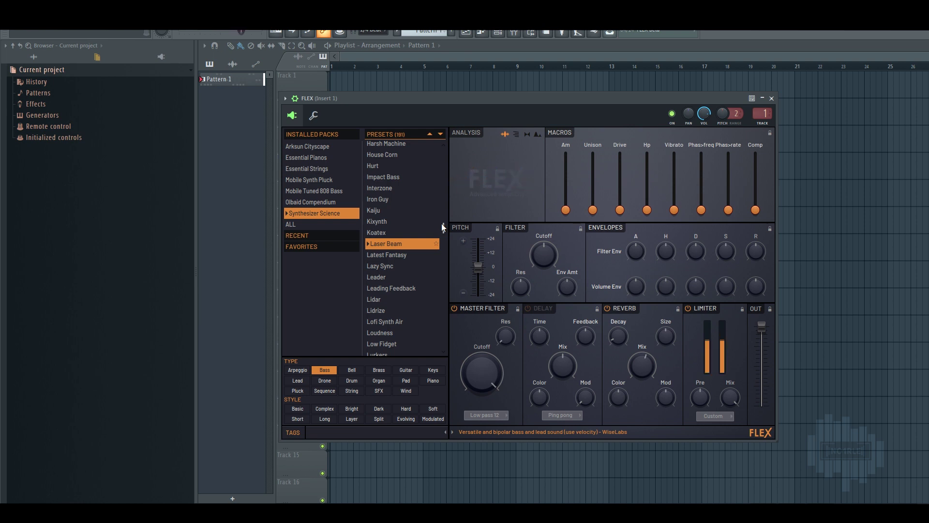
pyautogui.press('Down')
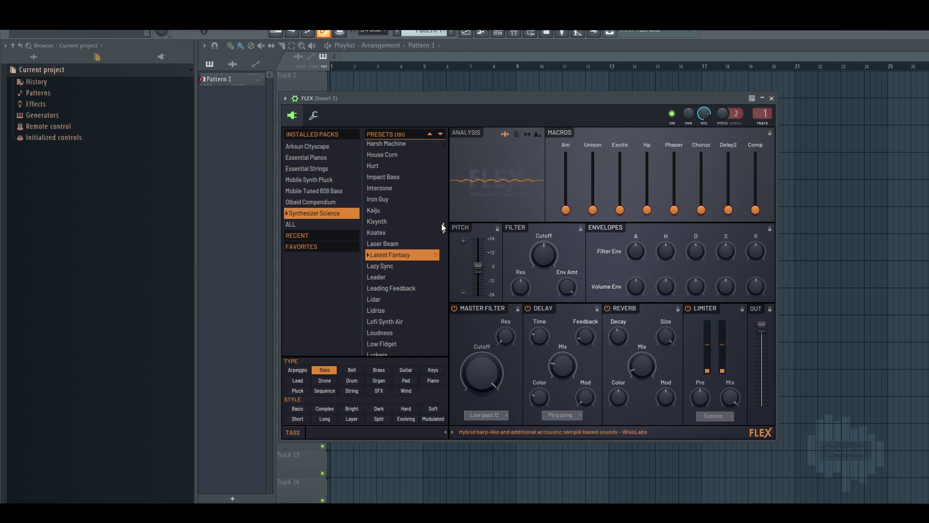
# - Audition the bass presets in order: Lazy Sync, Leader, Leading Feedback and Lidar
pyautogui.press('Down')
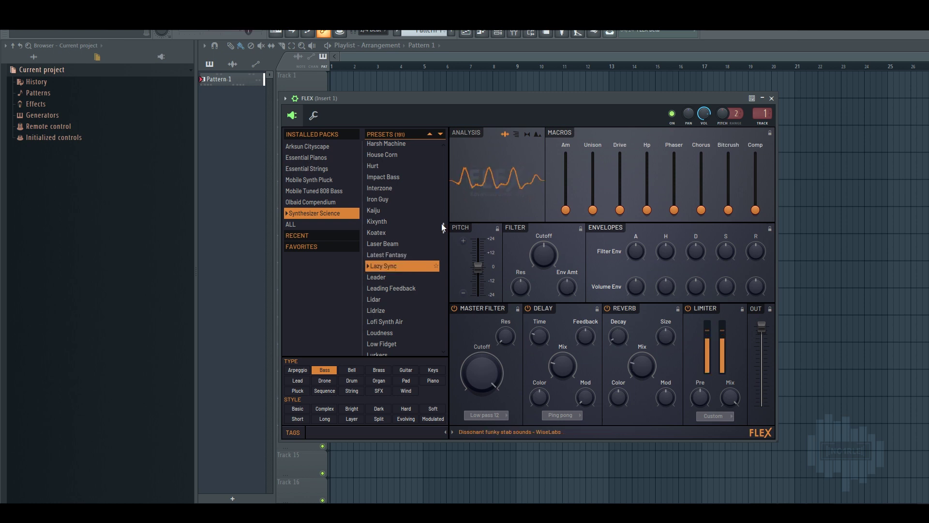
pyautogui.press('Down')
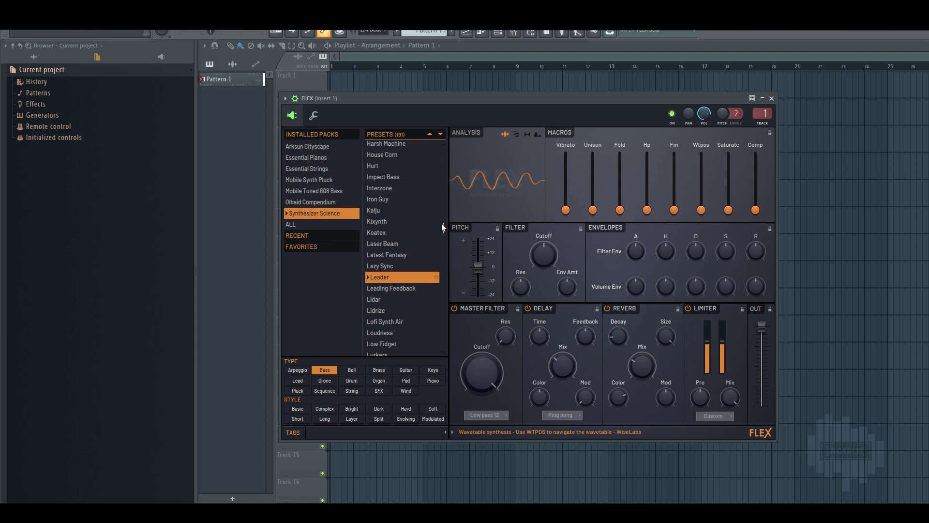
pyautogui.press('Down')
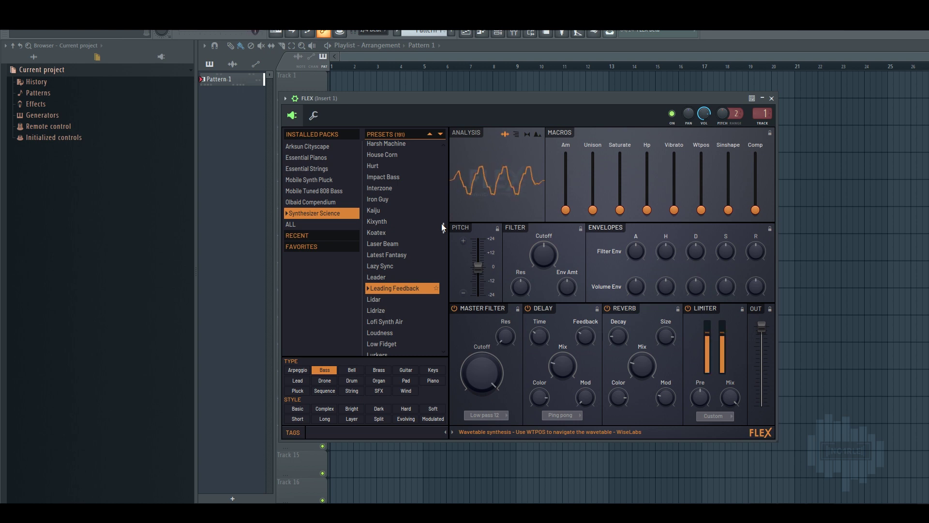
pyautogui.press('Down')
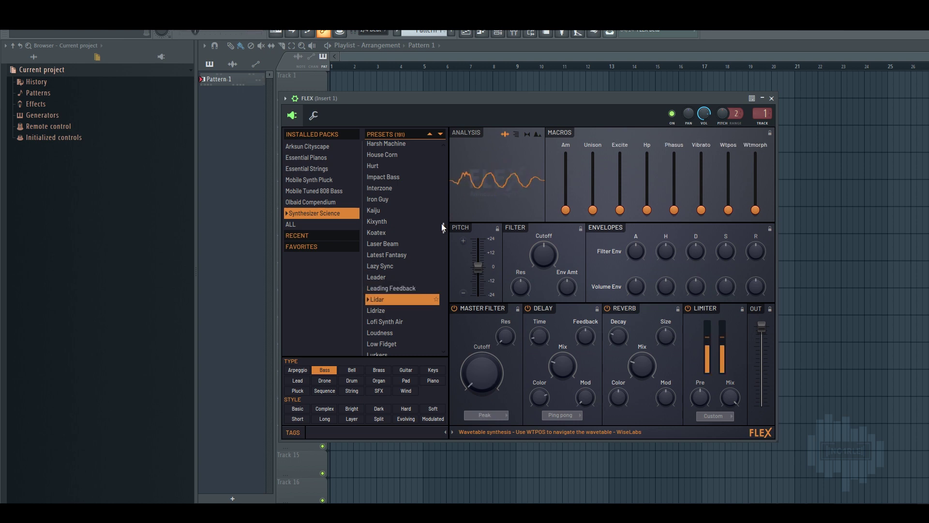
# - Audition the bass presets in order: Lidrize, Lofi Synth Air, Loudness, Low Fidget and Lurkers
pyautogui.press('Down')
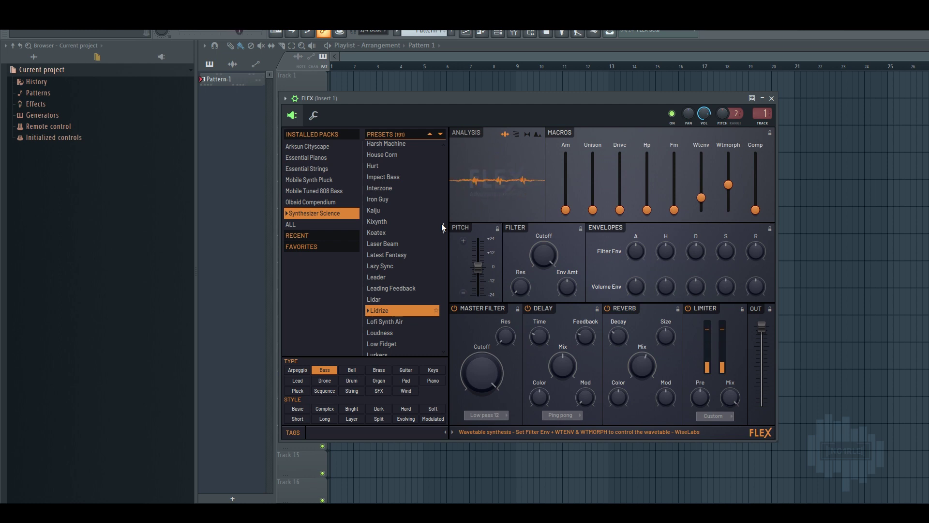
pyautogui.press('Down')
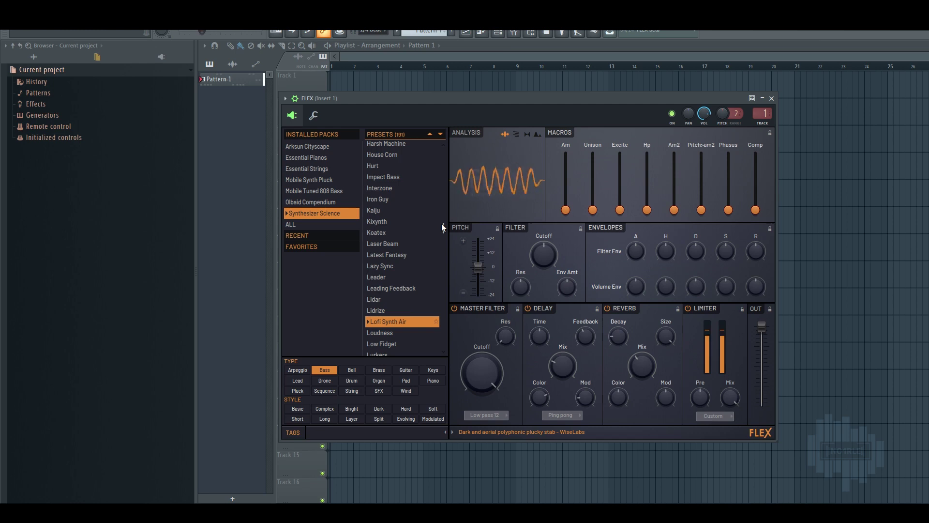
pyautogui.press('Down')
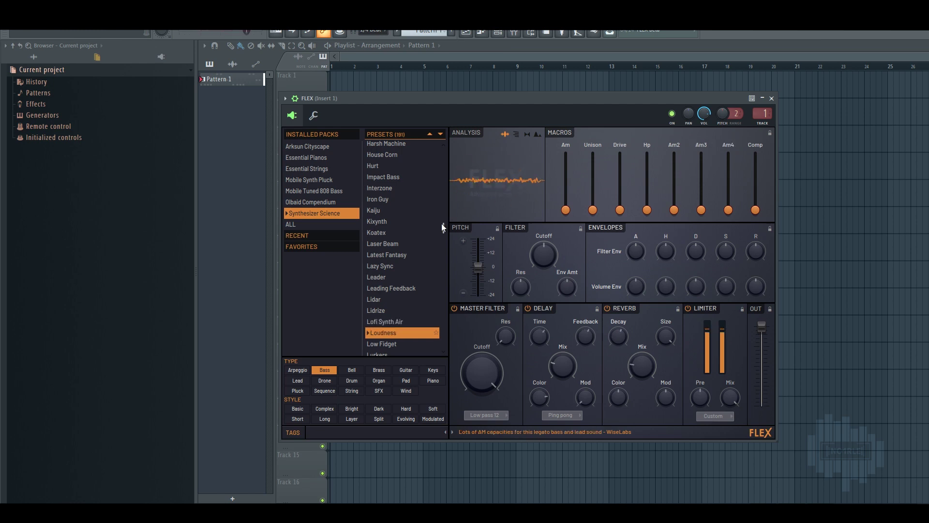
pyautogui.press('Down')
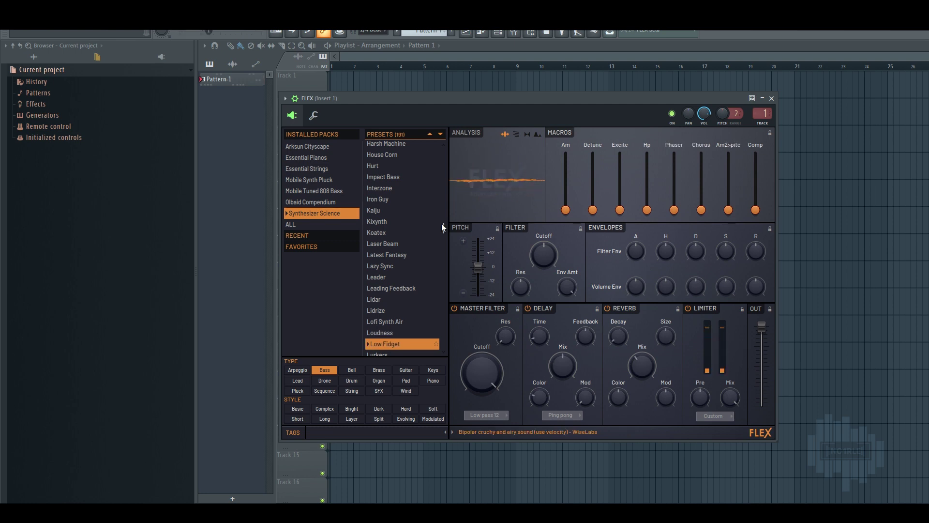
pyautogui.press('Down')
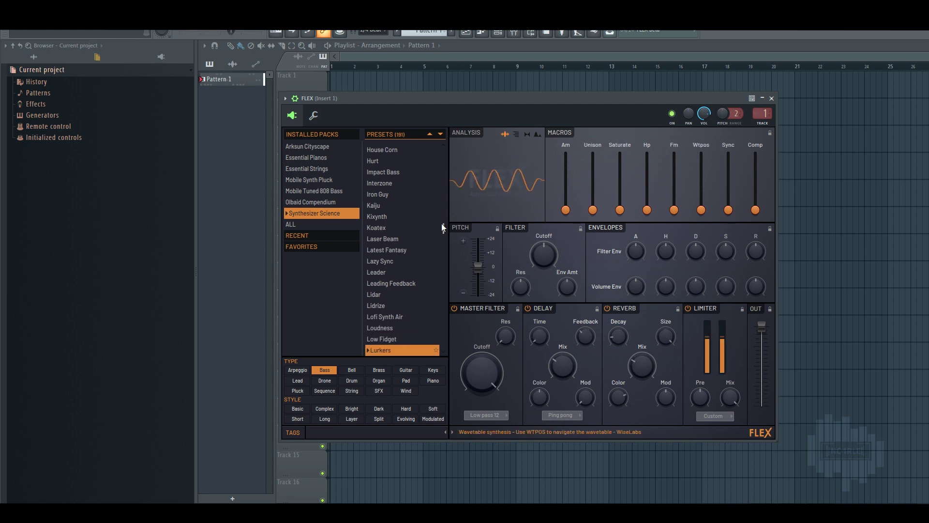
# - Audition the bass presets in order: MainCore, Manhattan, Maths, Melancholic Vibrations, Metalicious, Metallic Spring and Millenium
pyautogui.moveTo(441, 223); pyautogui.dragTo(445, 240)
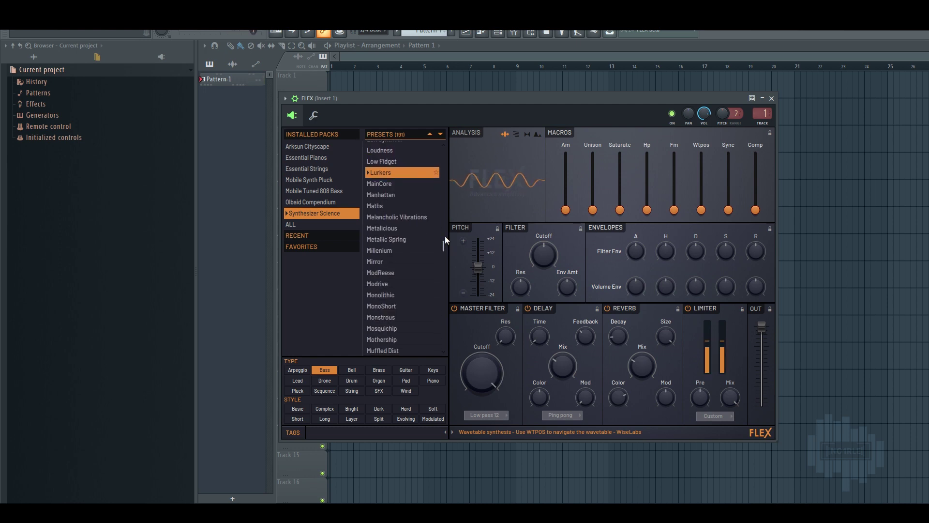
pyautogui.press('Down')
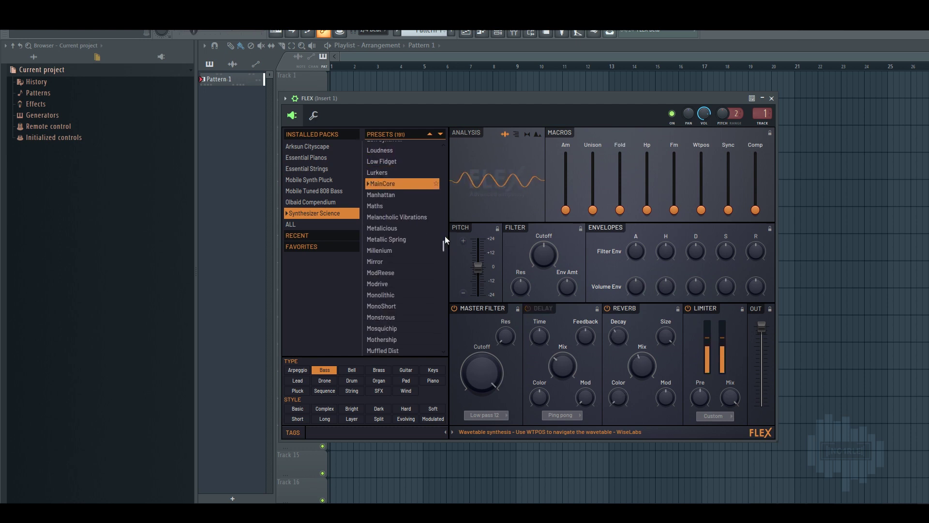
pyautogui.press('Down')
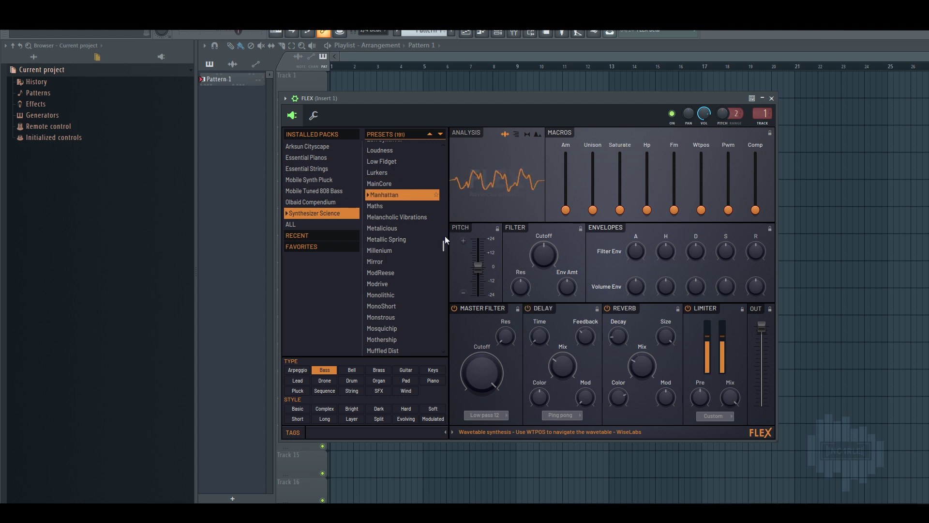
pyautogui.press('Down')
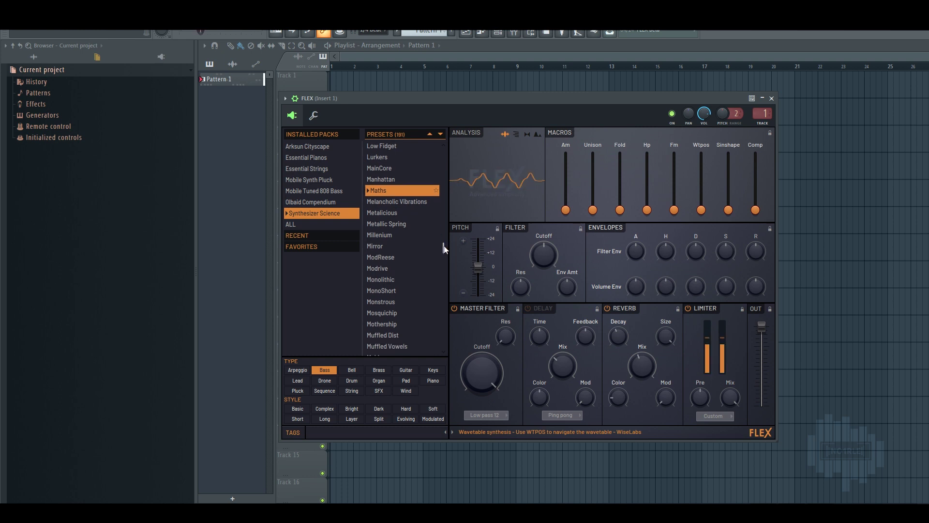
pyautogui.press('Down')
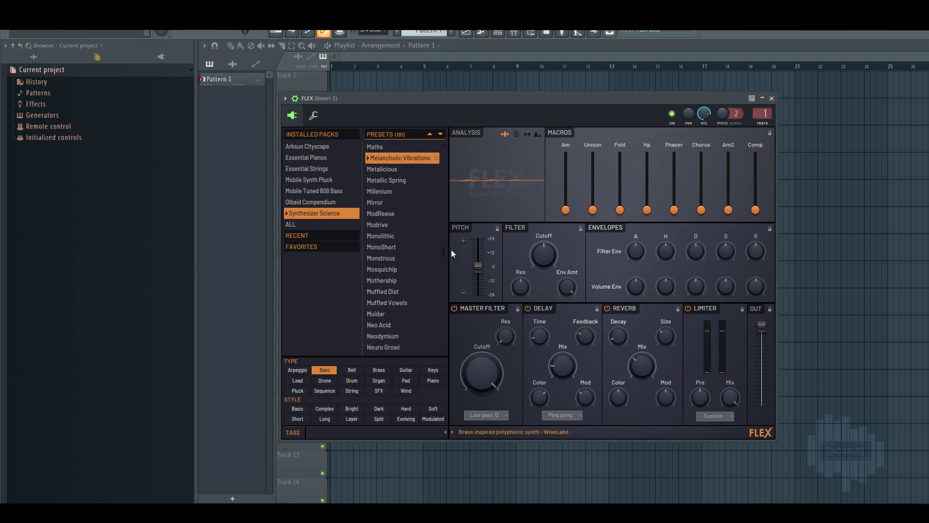
pyautogui.press('Down')
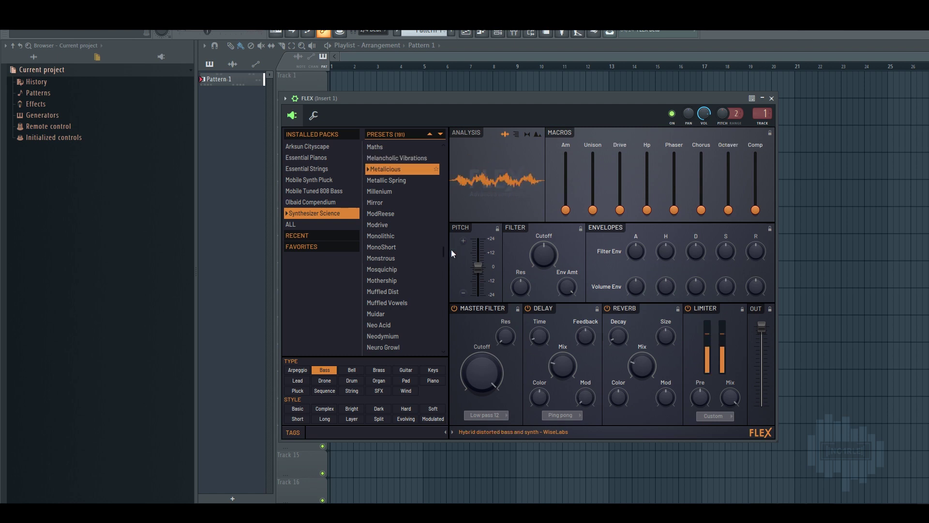
pyautogui.press('Down')
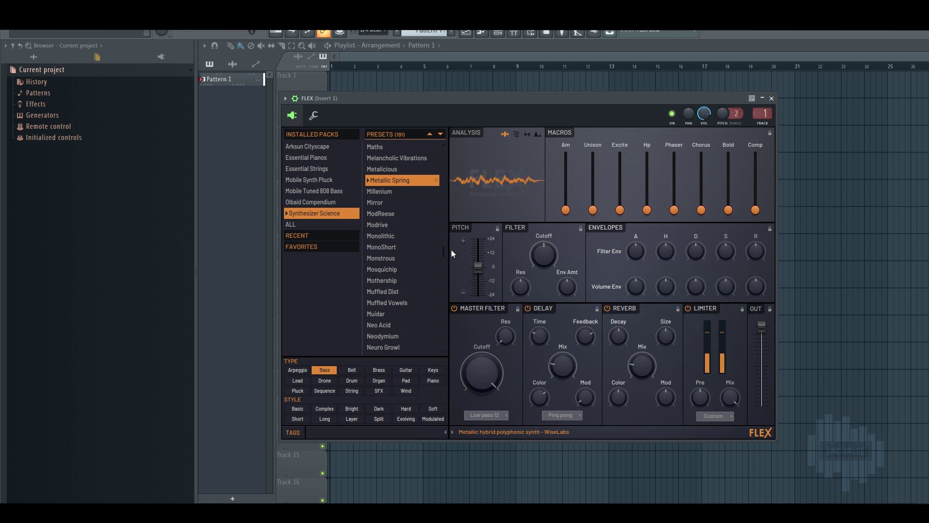
pyautogui.press('Down')
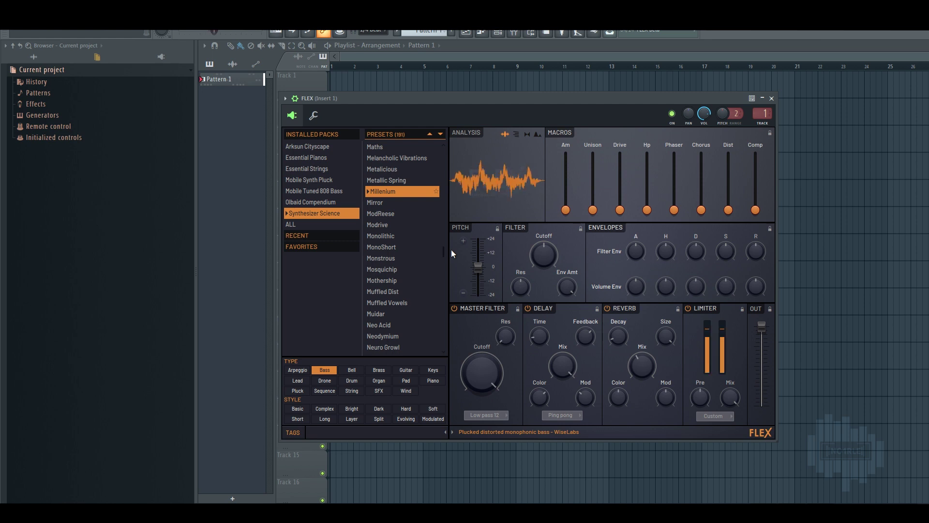
# - Audition the bass presets in order: Mirror, ModReese, Modrive, Monolithic, MonoShort and Monstrous
pyautogui.press('Down')
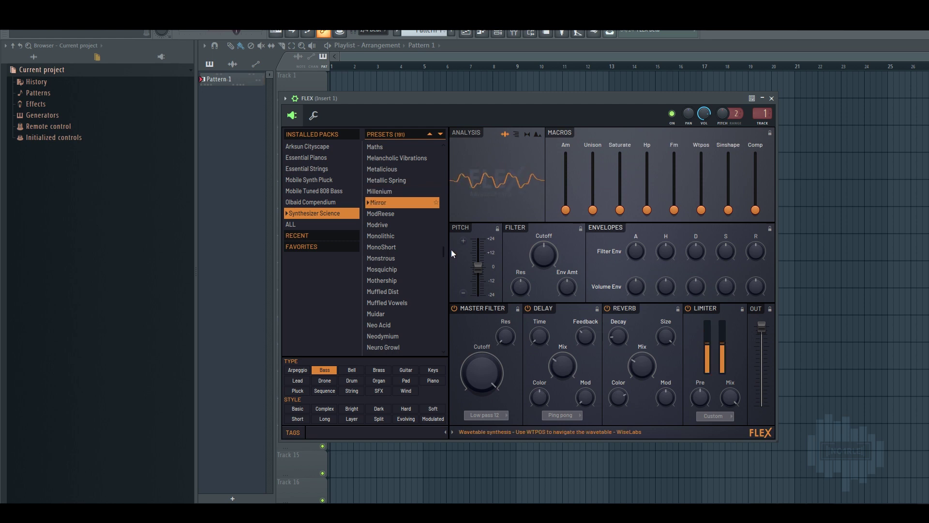
pyautogui.press('Down')
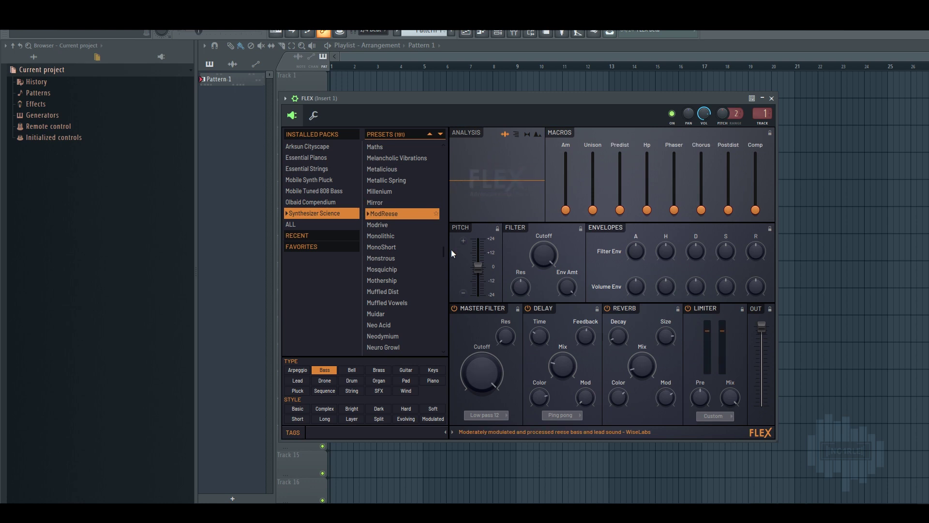
pyautogui.press('Down')
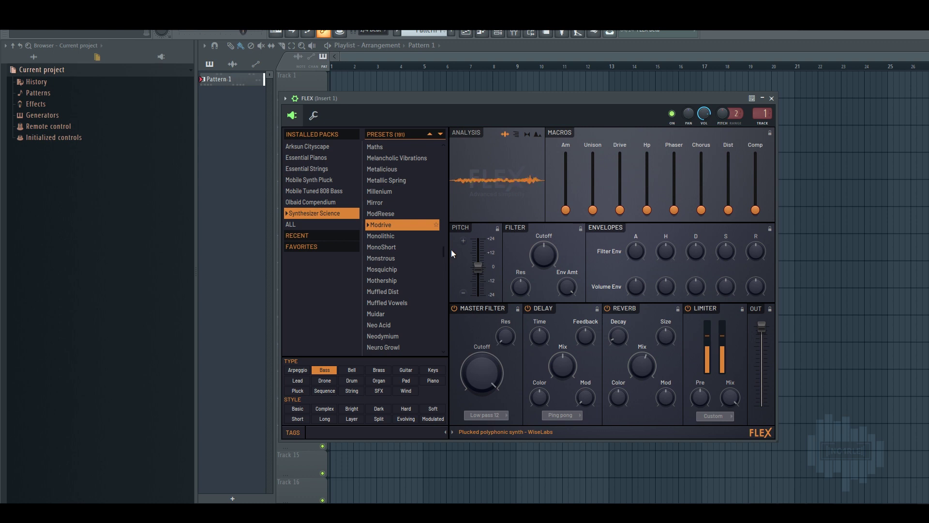
pyautogui.press('Down')
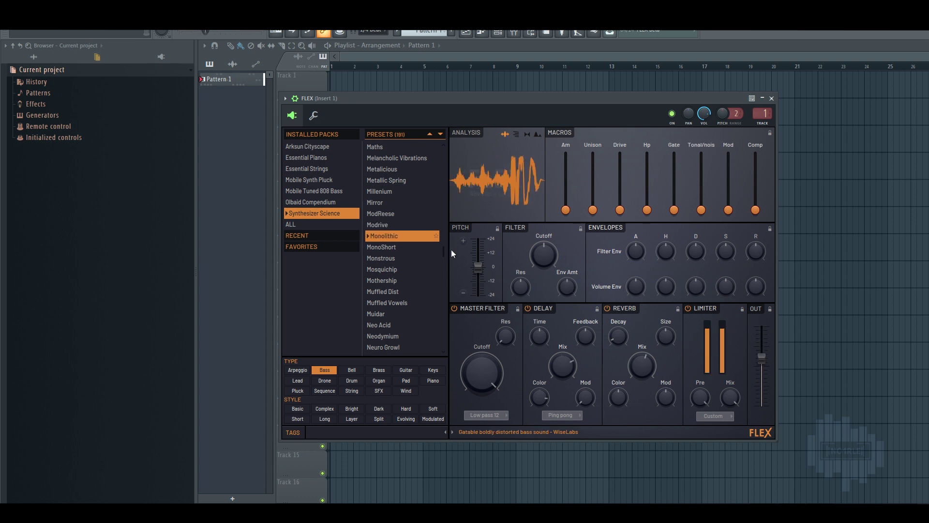
pyautogui.press('Down')
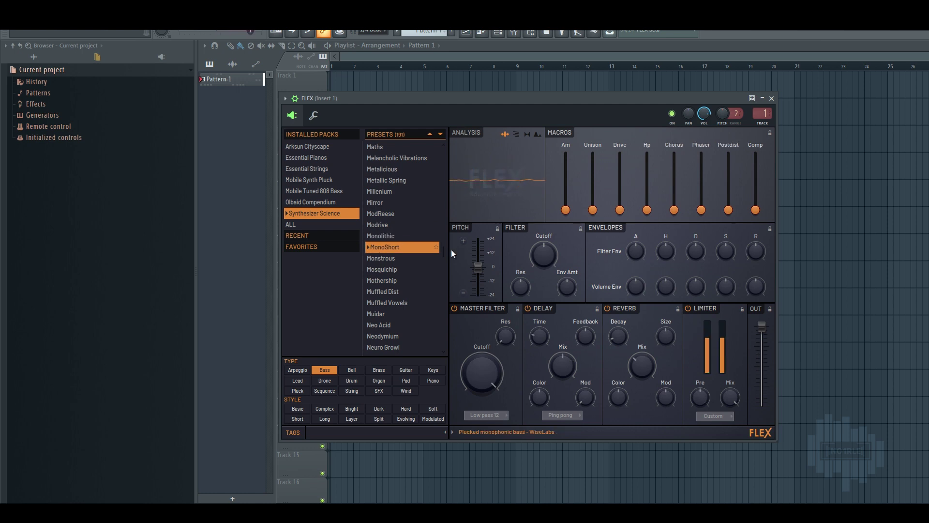
pyautogui.press('Down')
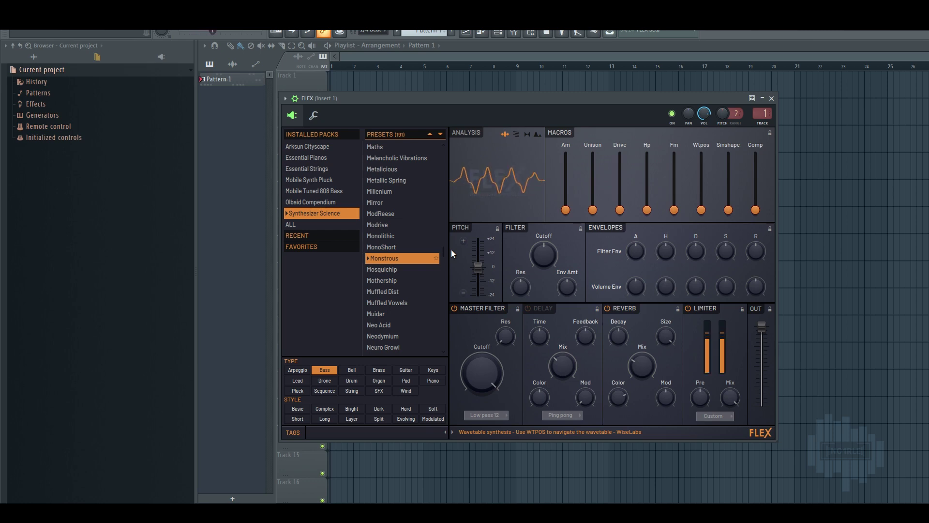
# - Audition the bass presets in order: Mosquichip, Mothership, Muffled Dist, Muffled Vowels and Muidar
pyautogui.press('Down')
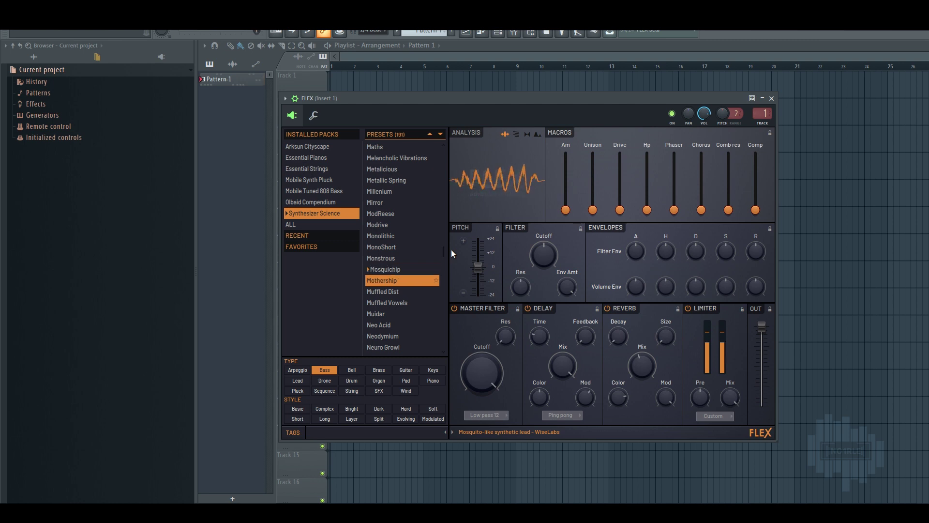
pyautogui.press('Down')
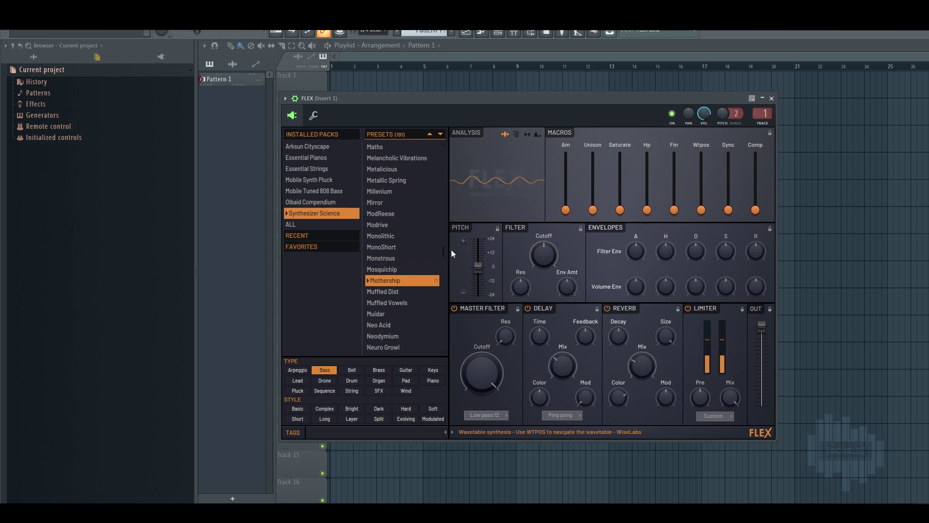
pyautogui.press('Down')
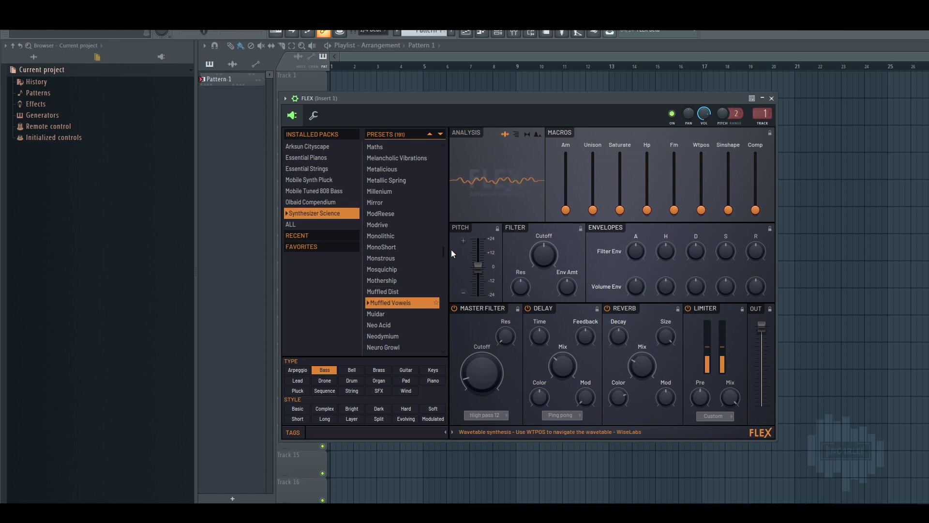
pyautogui.press('Down')
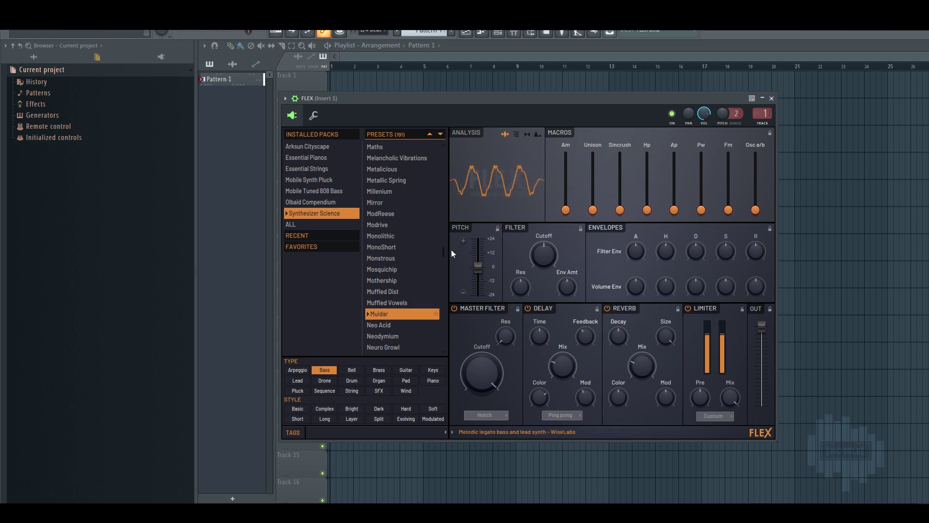
# - Audition the bass presets in order: Neo Acid, Neodymium, Neuro Growl, Nickelodyssey, Noisy Crunch and Noisy Pitch Offset
pyautogui.press('Down')
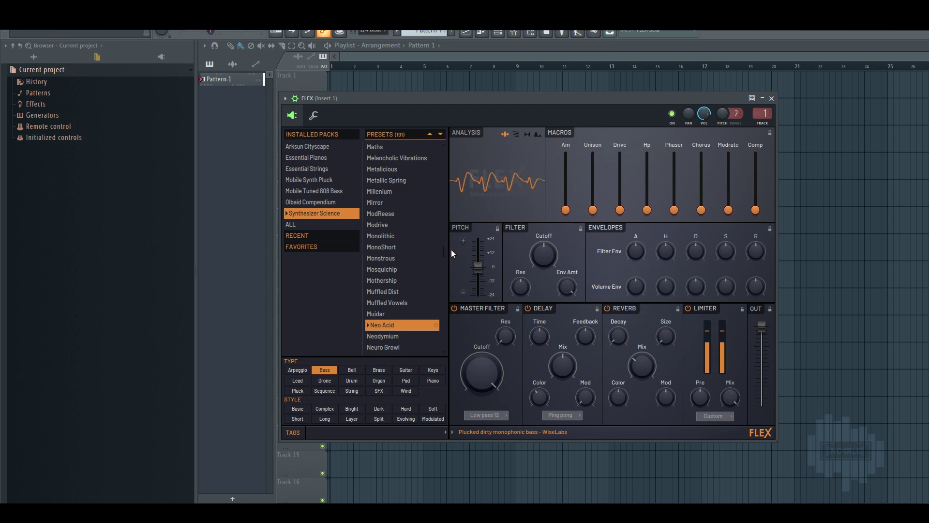
pyautogui.press('Down')
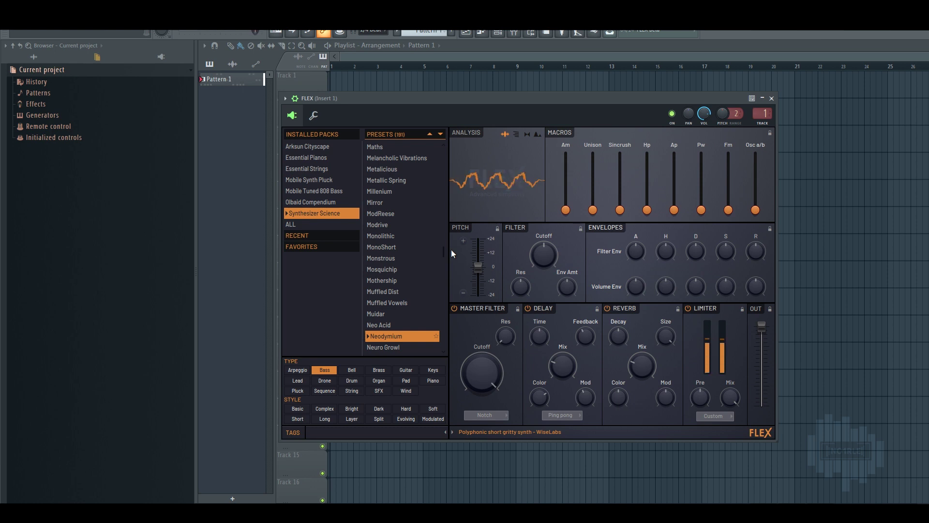
pyautogui.press('Down')
pyautogui.moveTo(445, 248); pyautogui.dragTo(440, 266)
pyautogui.press('Down')
pyautogui.scroll(-1, 440, 268)
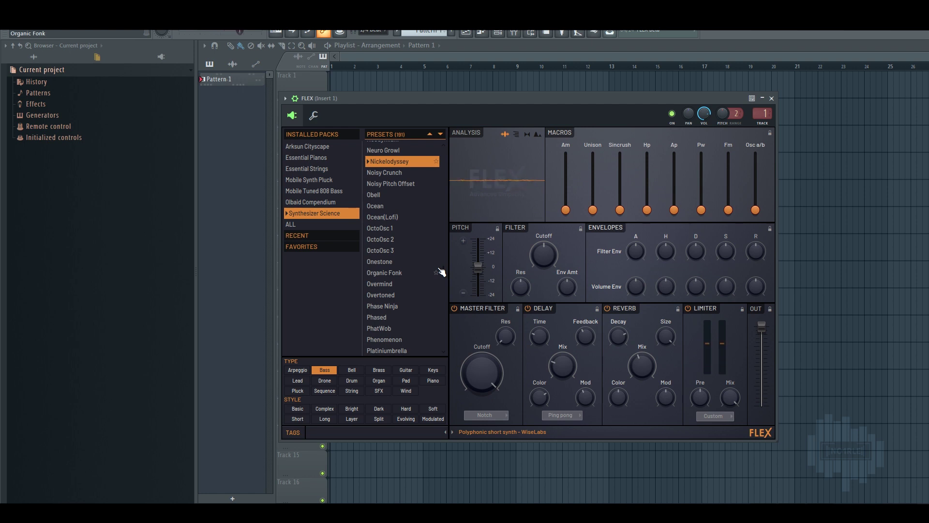
pyautogui.press('Down')
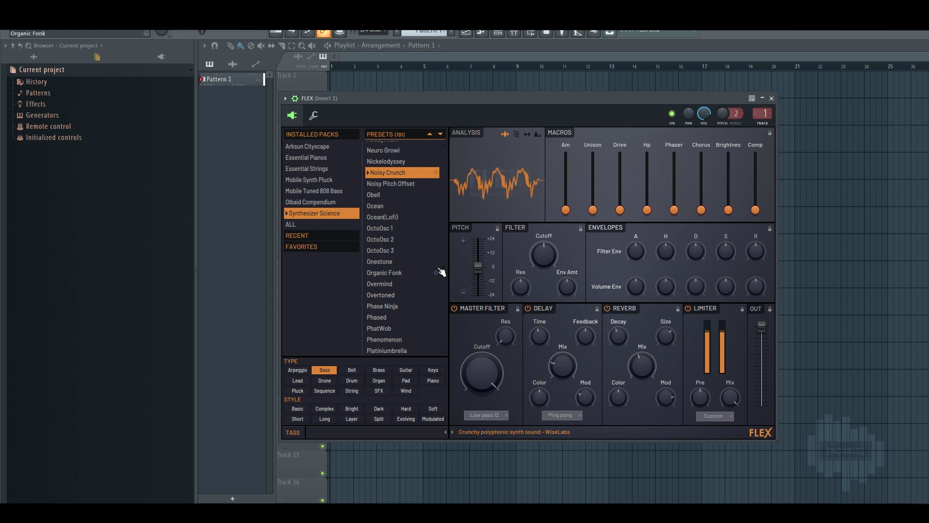
pyautogui.press('Down')
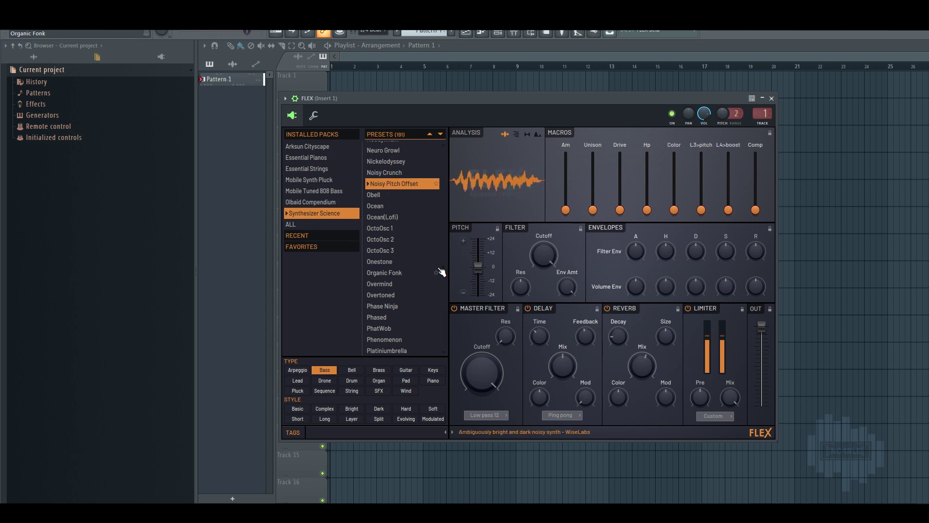
# - Audition the bass presets in order: Obell, Ocean, Ocean(Lofi), OctoOsc 1, OctoOsc 2, OctoOsc 3 and Onestone
pyautogui.press('Down')
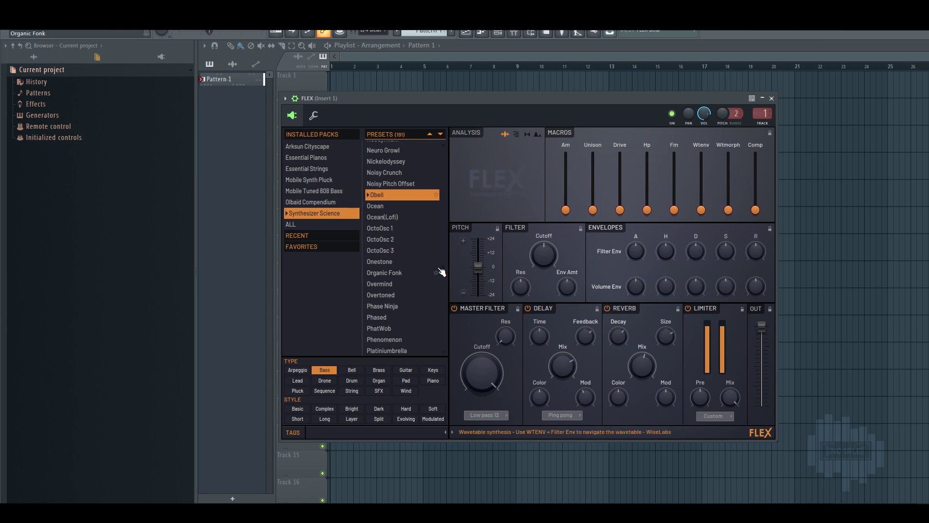
pyautogui.press('Down')
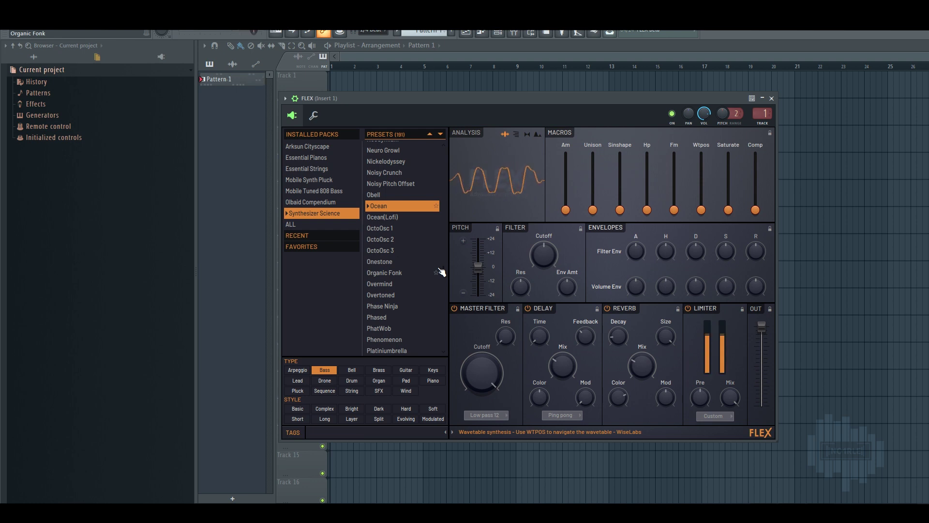
pyautogui.press('Down')
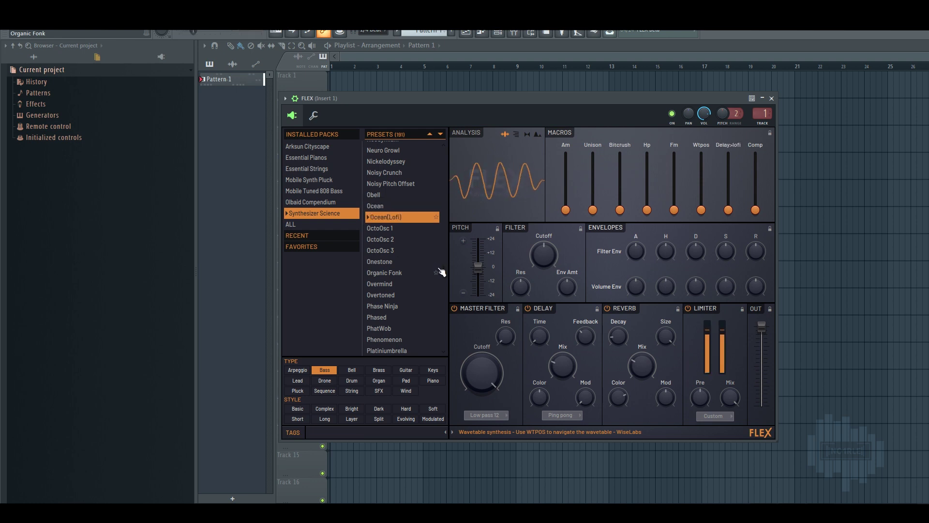
pyautogui.press('Down')
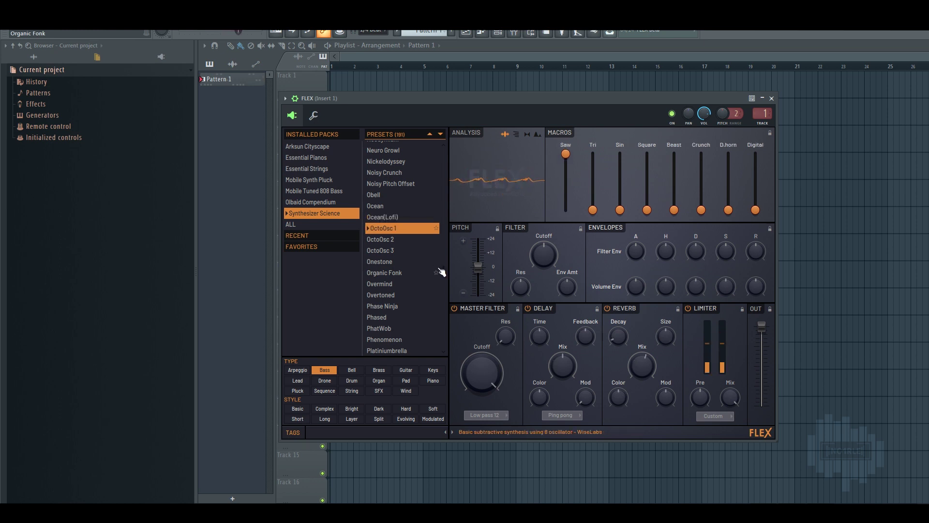
pyautogui.press('Down')
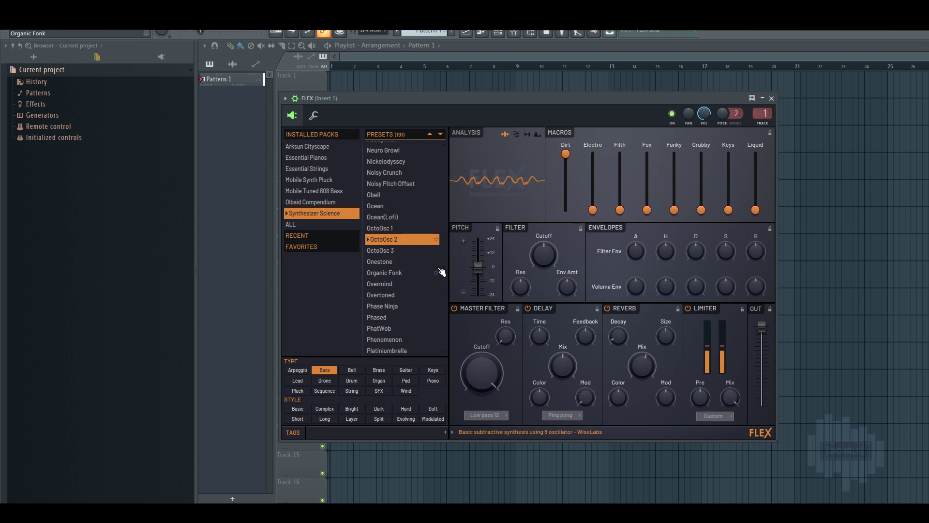
pyautogui.press('Down')
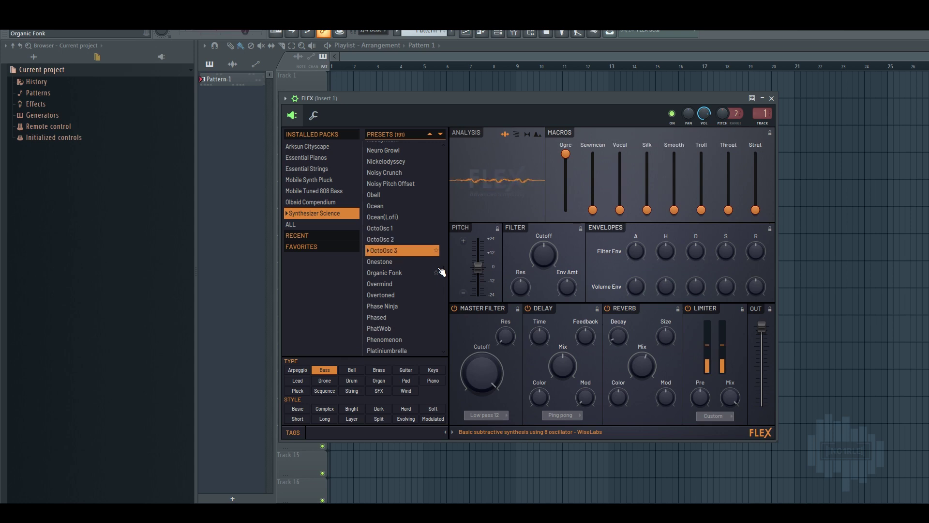
pyautogui.press('Down')
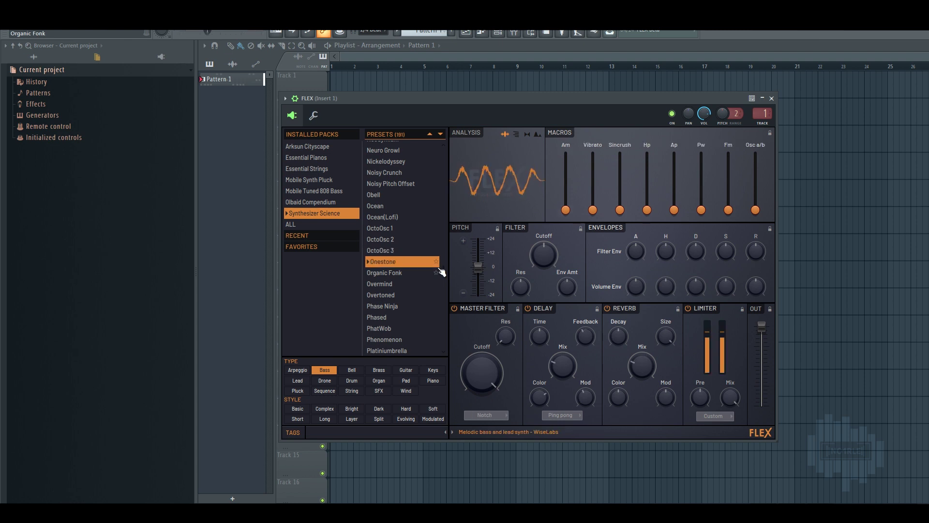
# - Audition the bass presets in order: Organic Fonk, Overmind and Overtoned
pyautogui.press('Down')
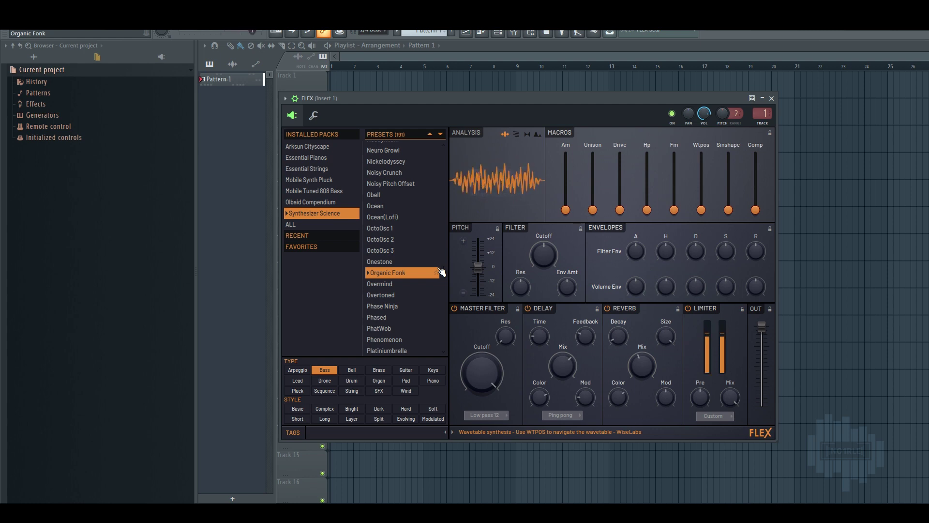
pyautogui.press('Down')
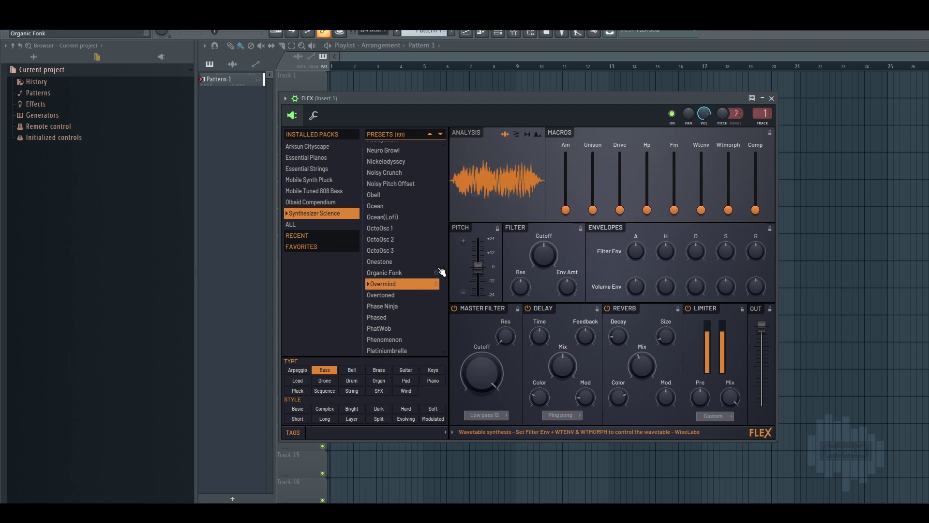
pyautogui.press('Down')
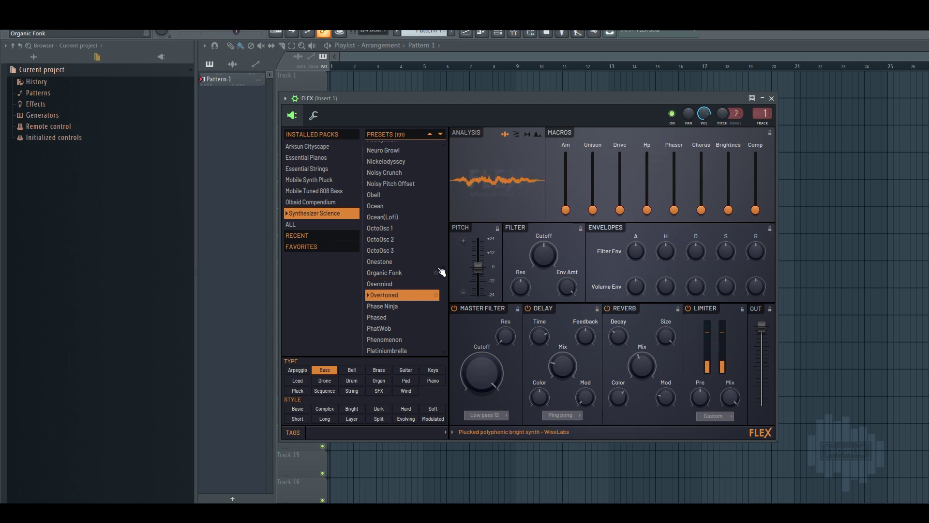
# - Audition the bass presets in order: Phase Ninja, Phased, PhatWob, Phenomenon and Platiniumbrella
pyautogui.press('Down')
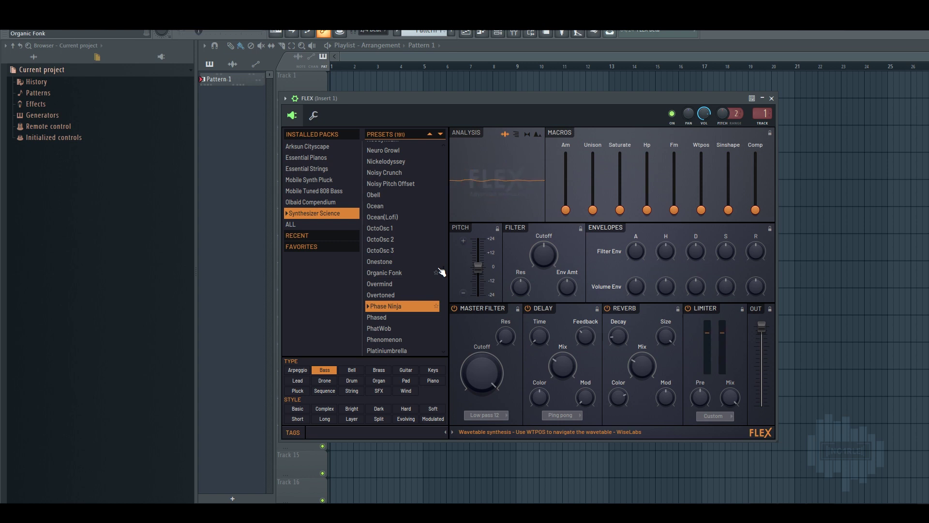
pyautogui.press('Down')
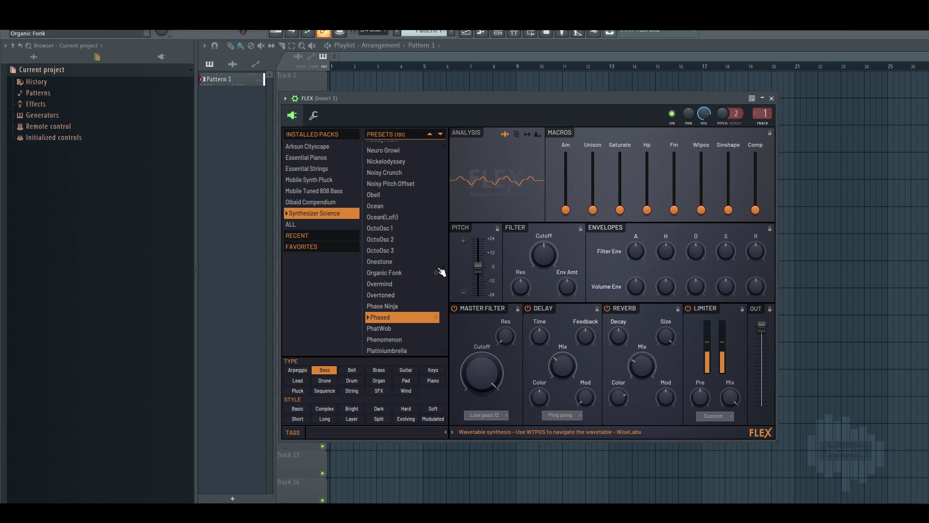
pyautogui.press('Down')
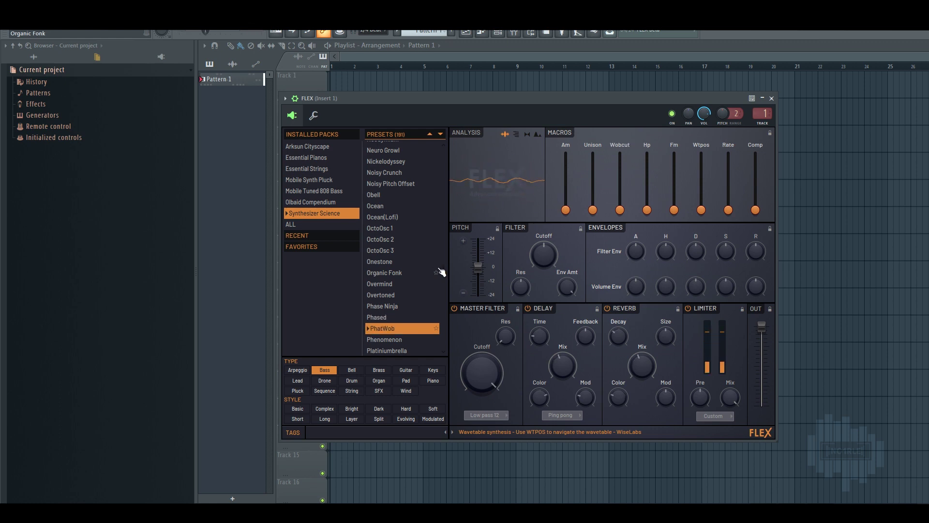
pyautogui.press('Down')
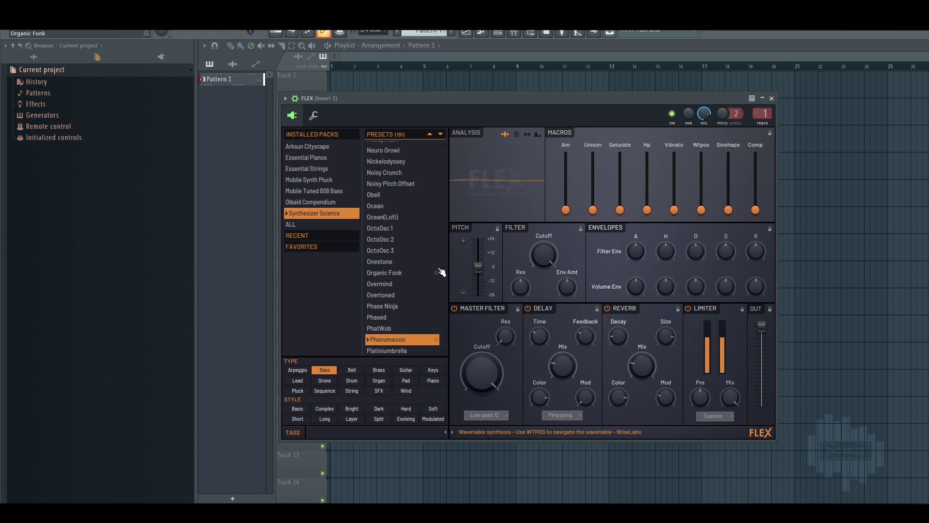
pyautogui.press('Down')
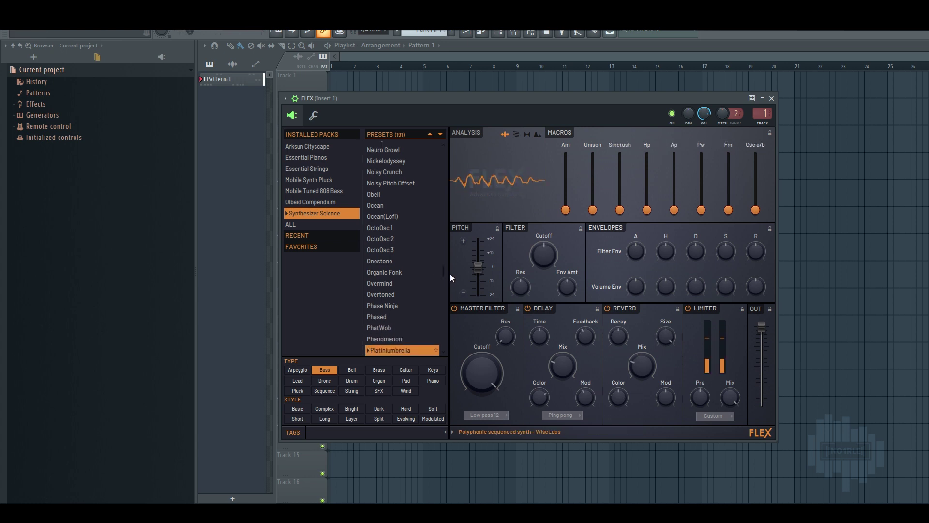
# - Audition the bass presets in order: Plucky Bounce, Primes and Protamines
pyautogui.moveTo(445, 272); pyautogui.dragTo(443, 289)
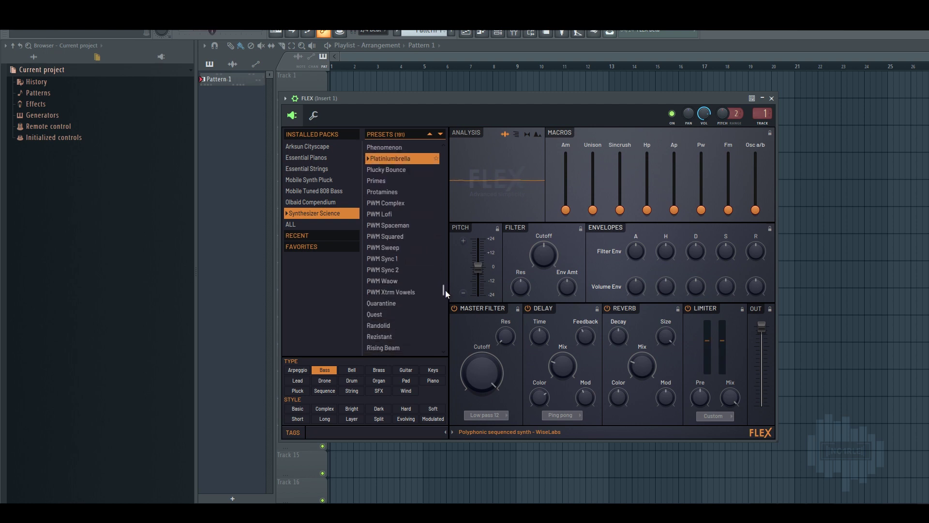
pyautogui.press('Down')
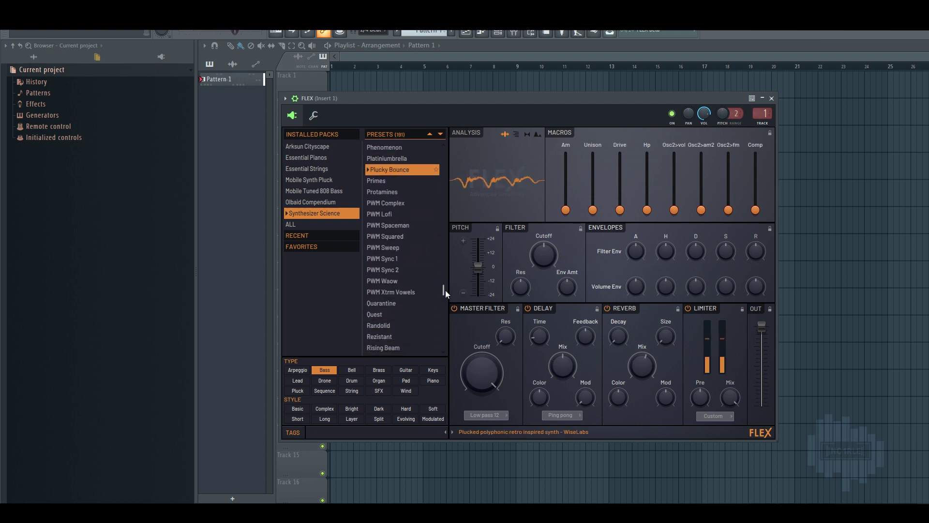
pyautogui.press('Down')
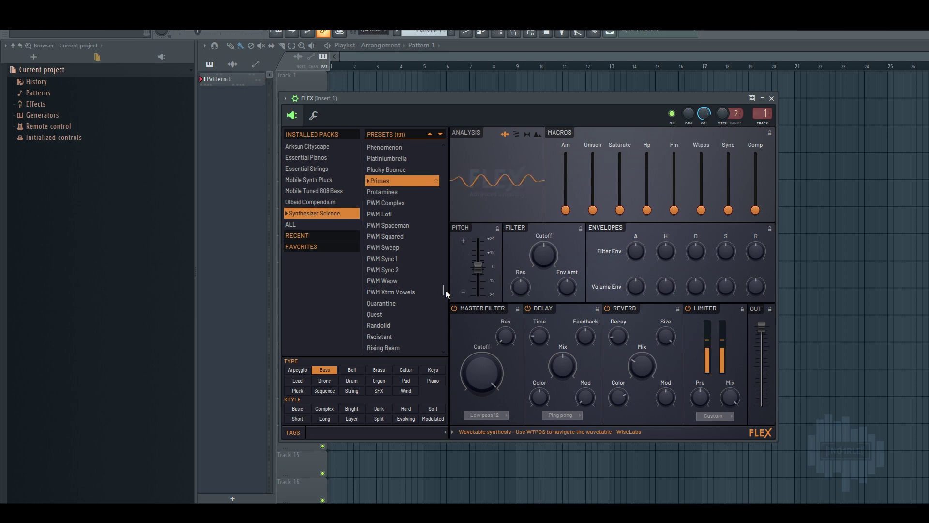
pyautogui.press('Down')
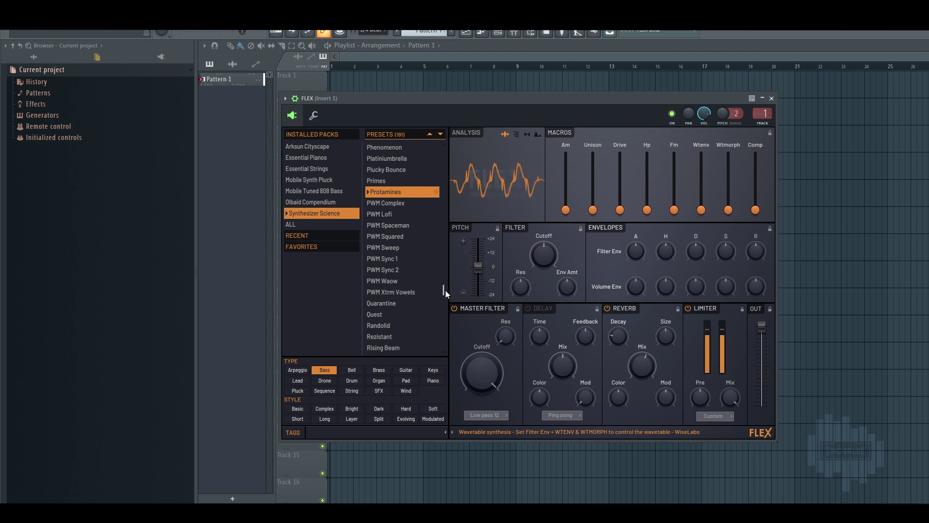
# - Audition the bass presets in order: PWM Complex, PWM Lofi, PWM Spaceman, PWM Squared and PWM Sweep
pyautogui.press('Down')
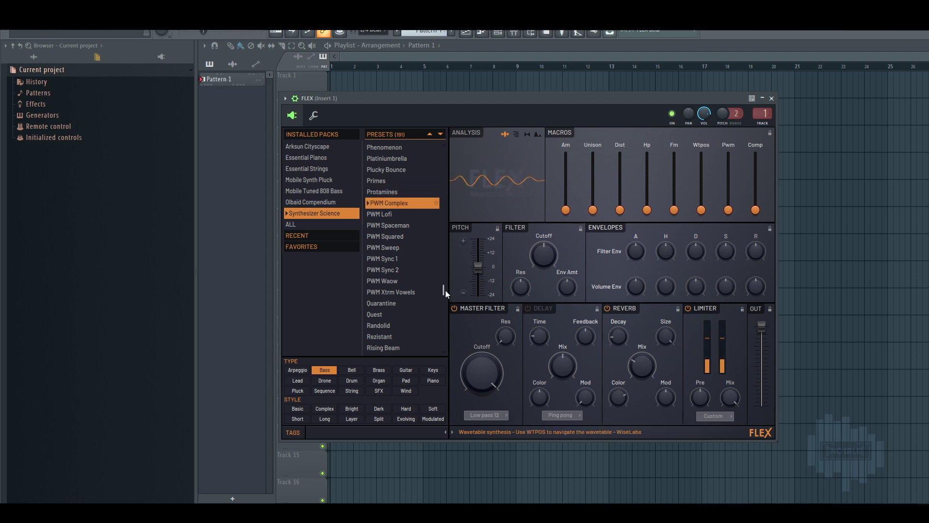
pyautogui.press('Down')
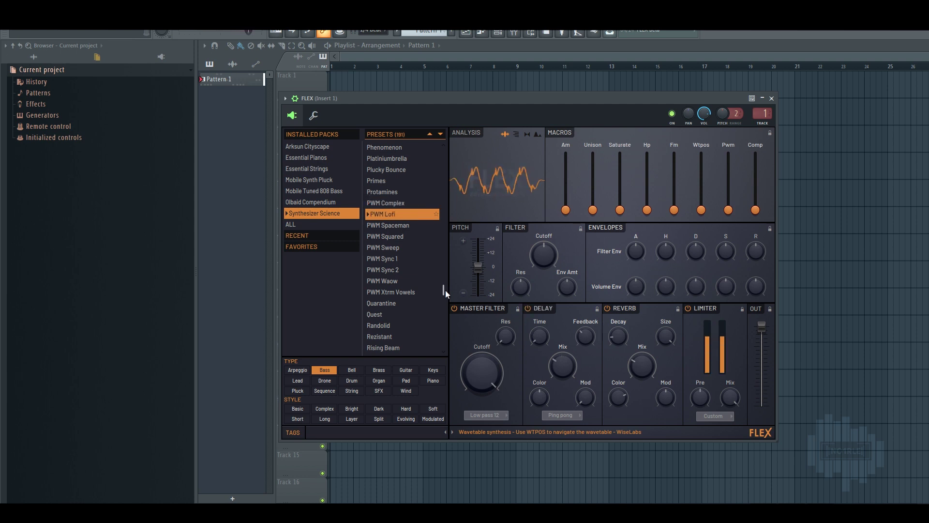
pyautogui.press('Down')
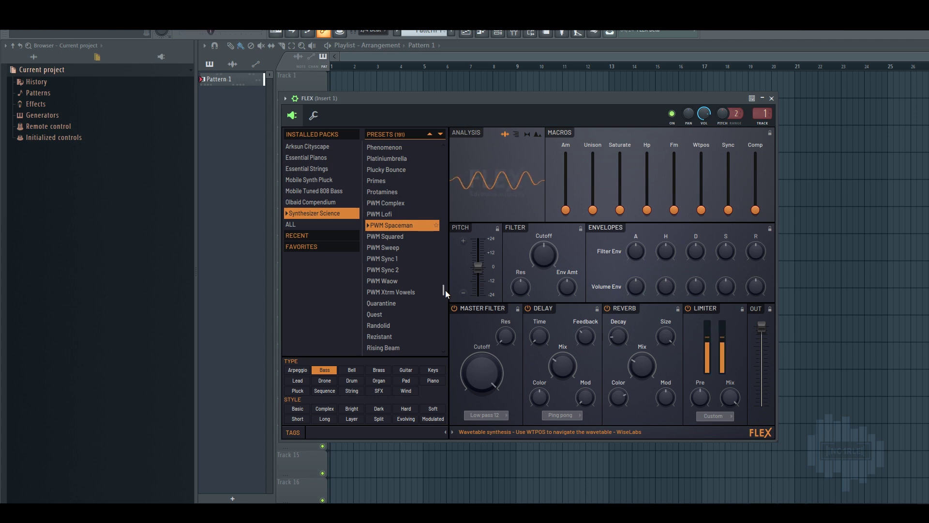
pyautogui.press('Down')
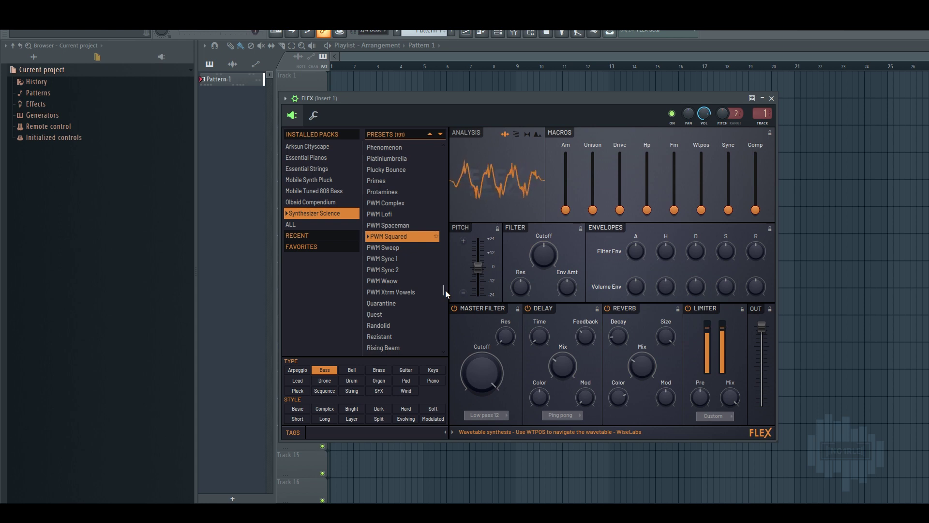
pyautogui.press('Down')
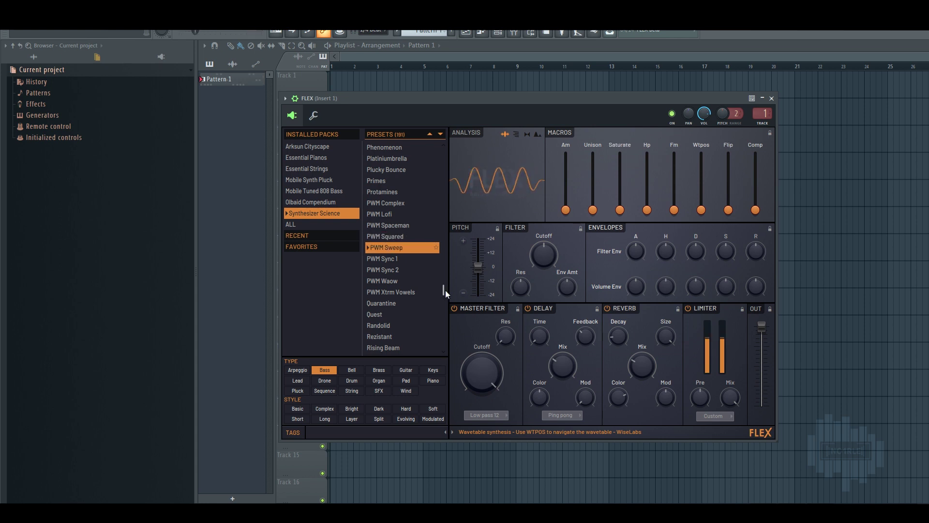
# - Audition the bass presets in order: PWM Sync 1, PWM Sync 2, PWM Waow and PWM Xtrm Vowels
pyautogui.press('Down')
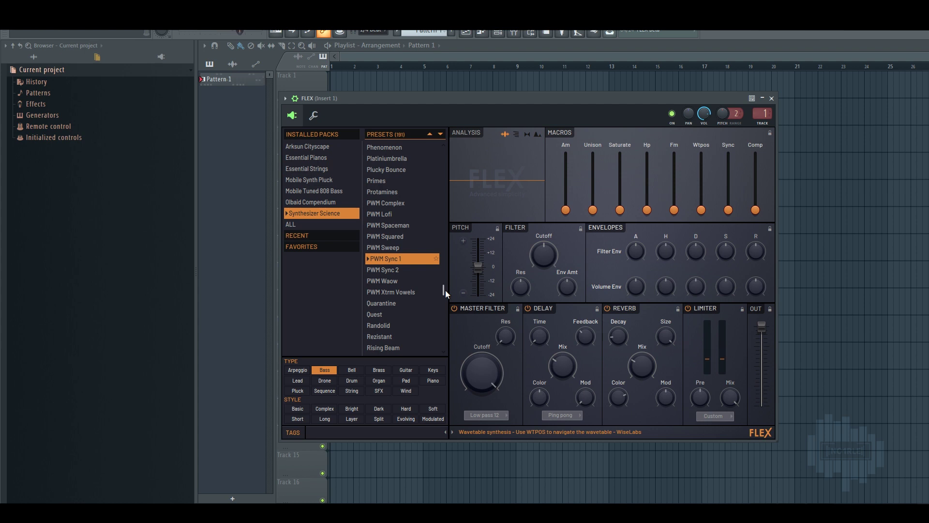
pyautogui.press('Down')
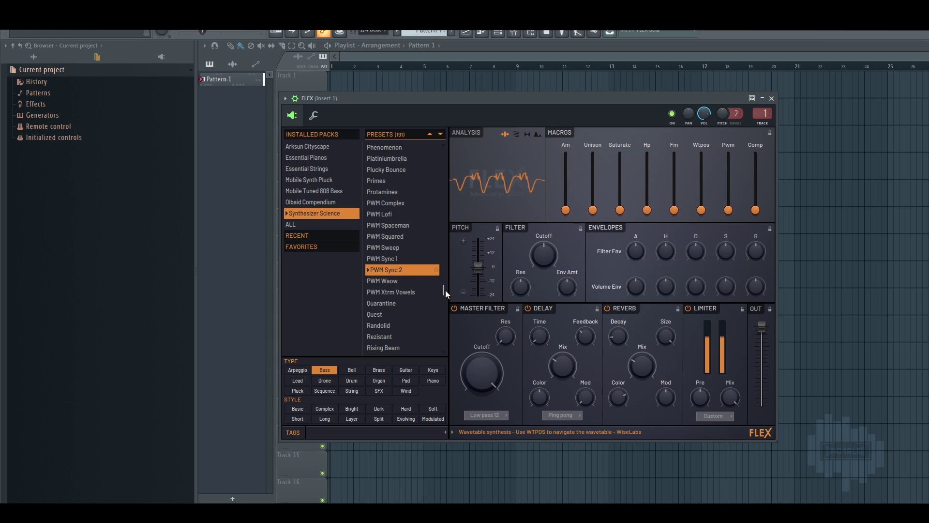
pyautogui.press('Down')
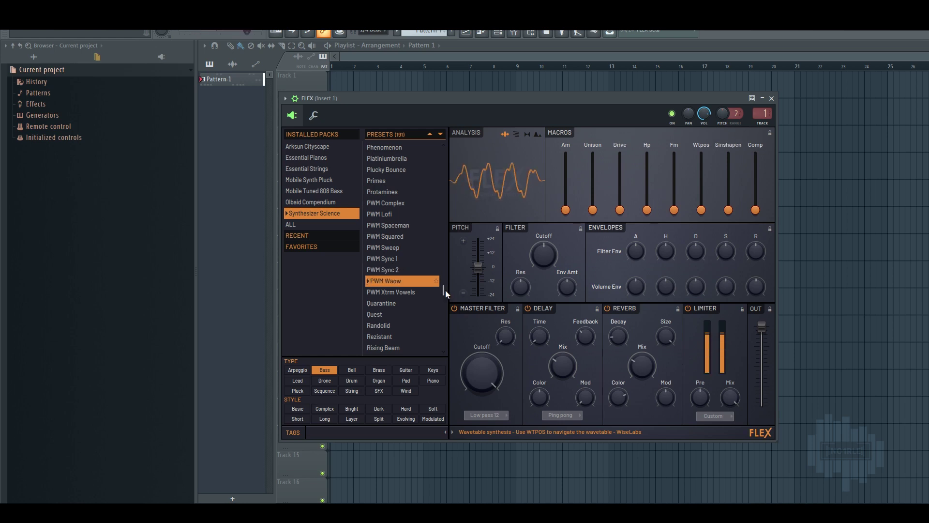
pyautogui.press('Down')
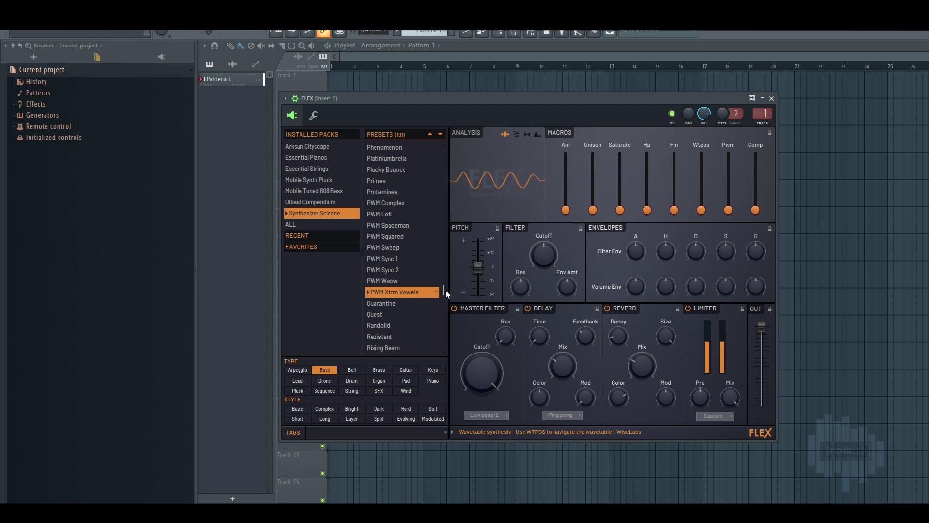
# - Audition the bass presets in order: Quarantine, Quest, Randolid, Rezistant and Rising Beam
pyautogui.press('Down')
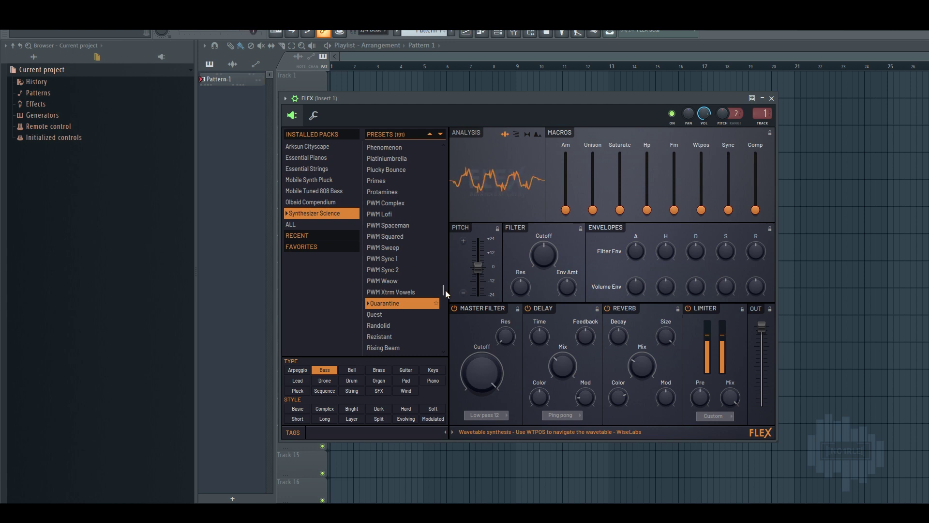
pyautogui.press('Down')
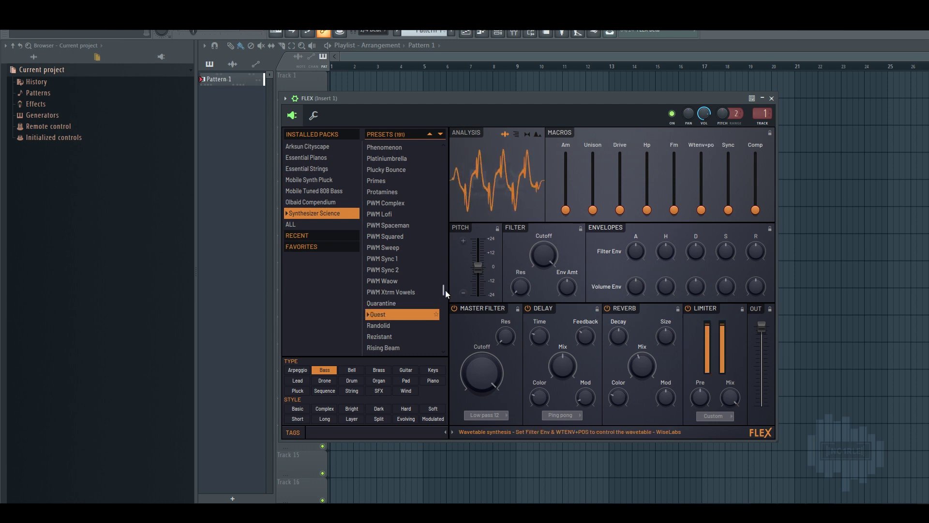
pyautogui.press('Down')
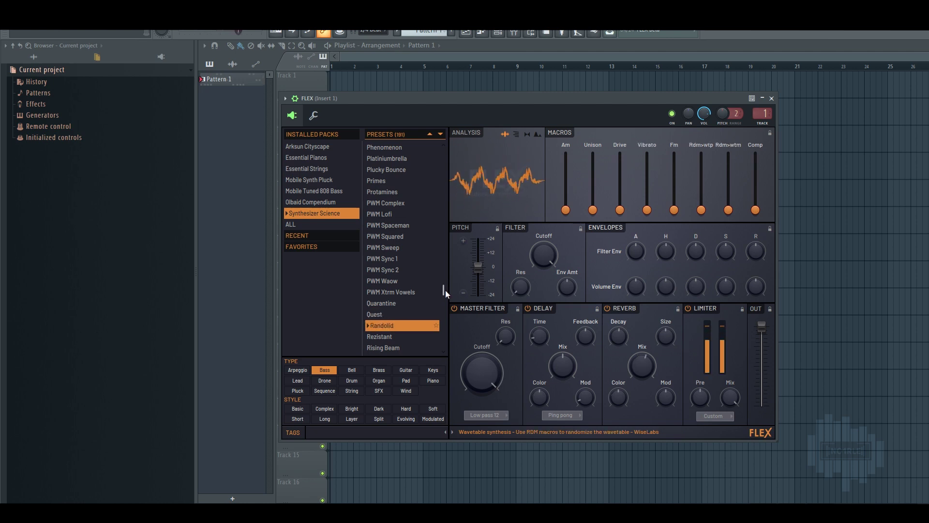
pyautogui.press('Down')
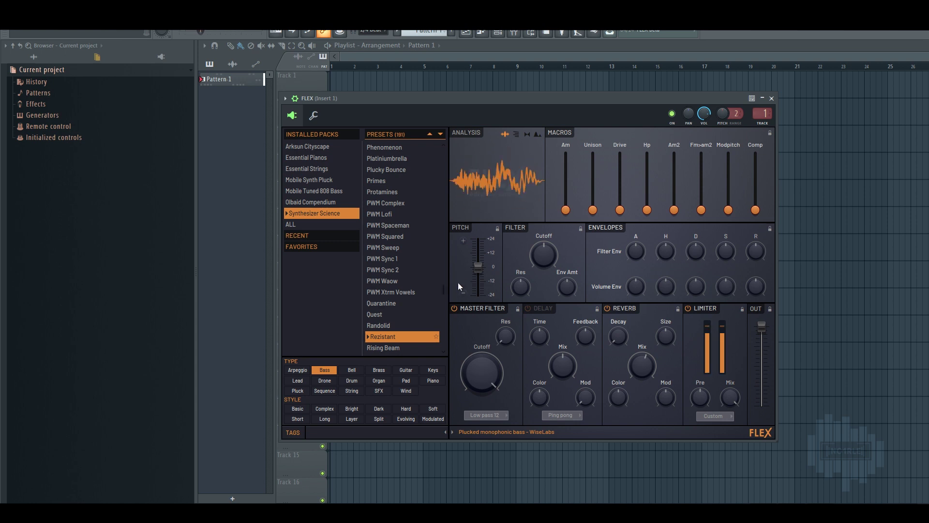
pyautogui.press('Down')
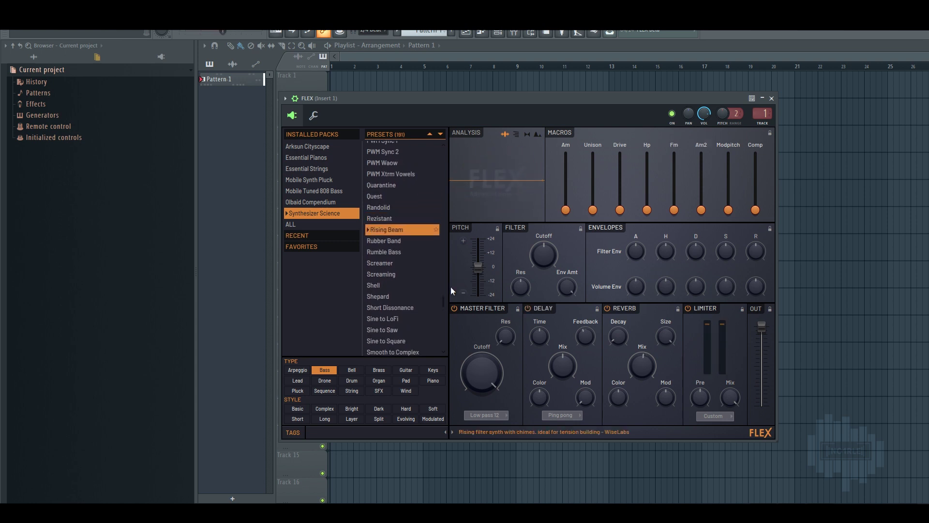
# - Audition the bass presets in order: Rubber Band, Rumble Bass, Screamer and Screaming
pyautogui.moveTo(444, 301); pyautogui.dragTo(446, 308)
pyautogui.press('Down')
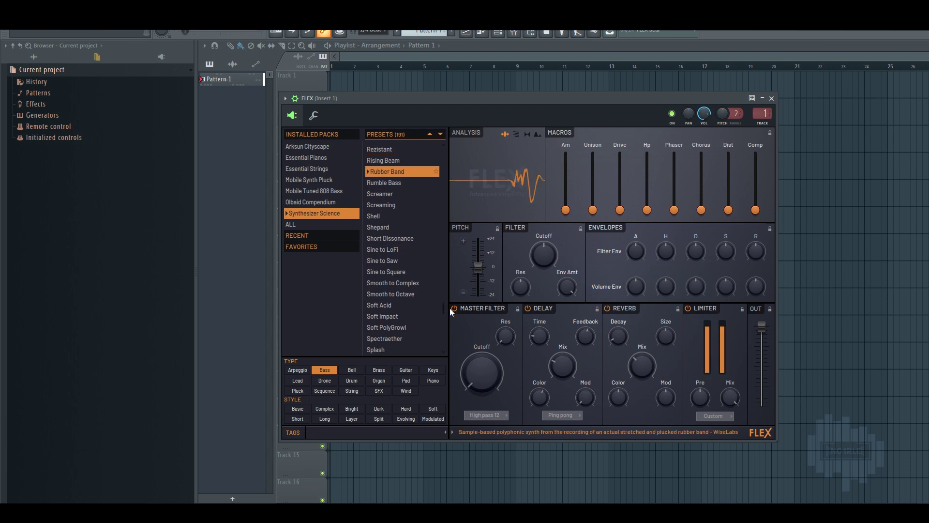
pyautogui.moveTo(443, 307); pyautogui.dragTo(445, 310)
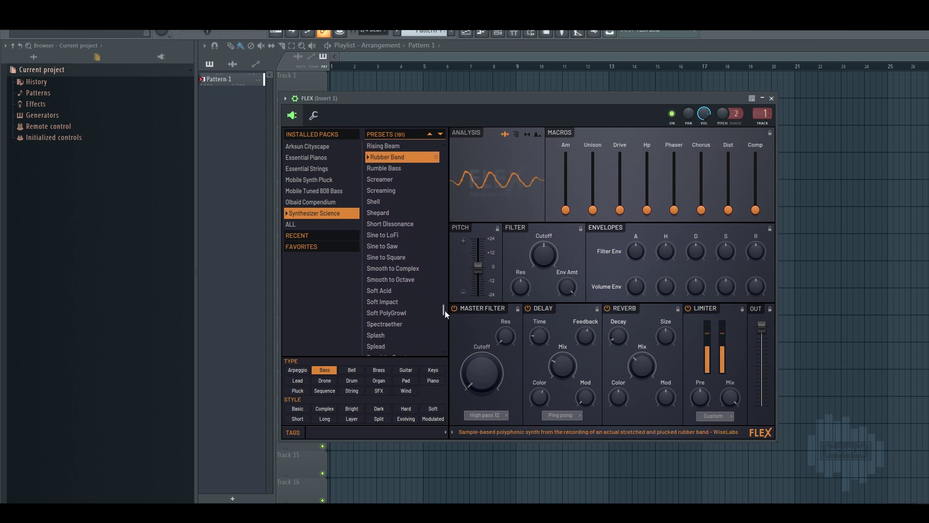
pyautogui.press('Down')
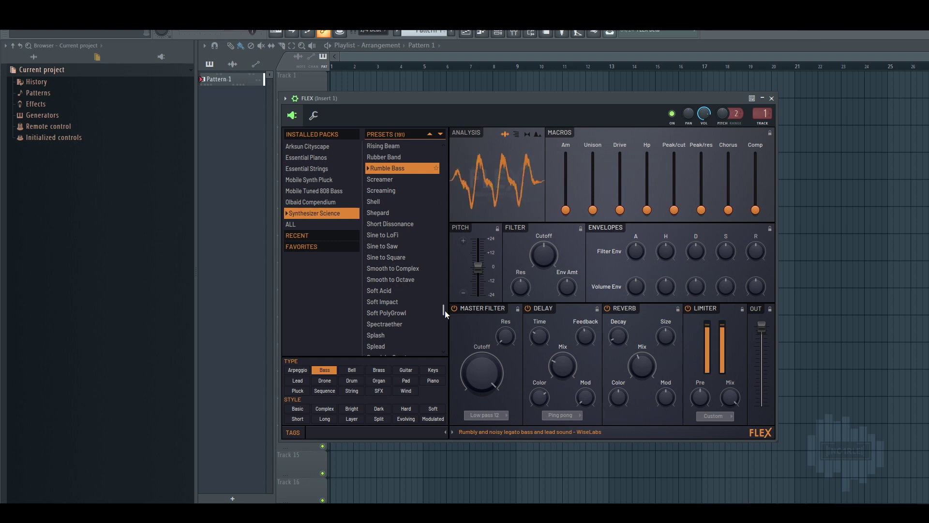
pyautogui.press('Down')
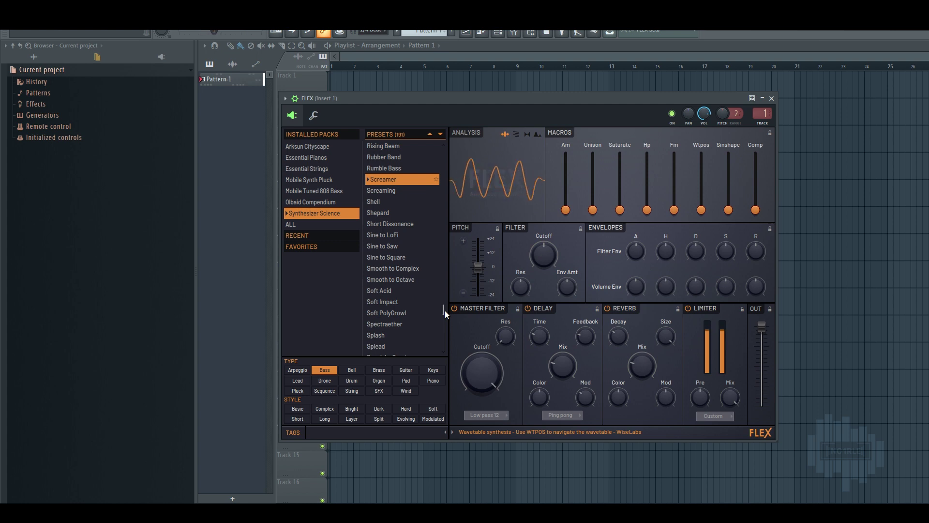
pyautogui.press('Down')
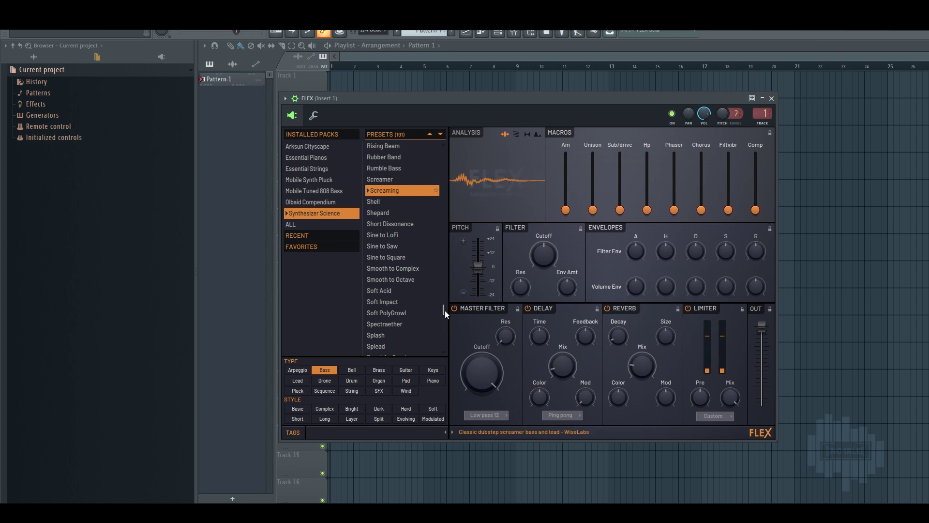
# - Audition the bass presets in order: Shell, Shepard, Short Dissonance and Sine to LoFi
pyautogui.press('Down')
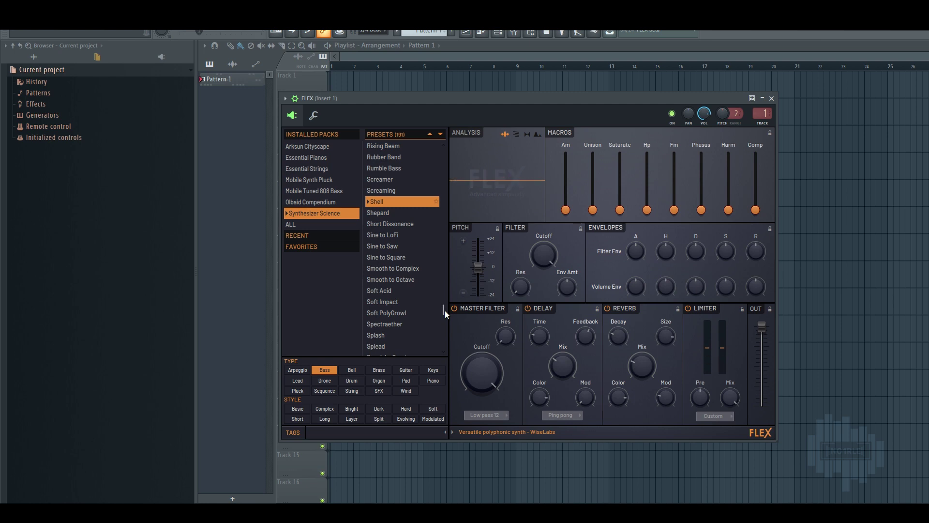
pyautogui.press('Down')
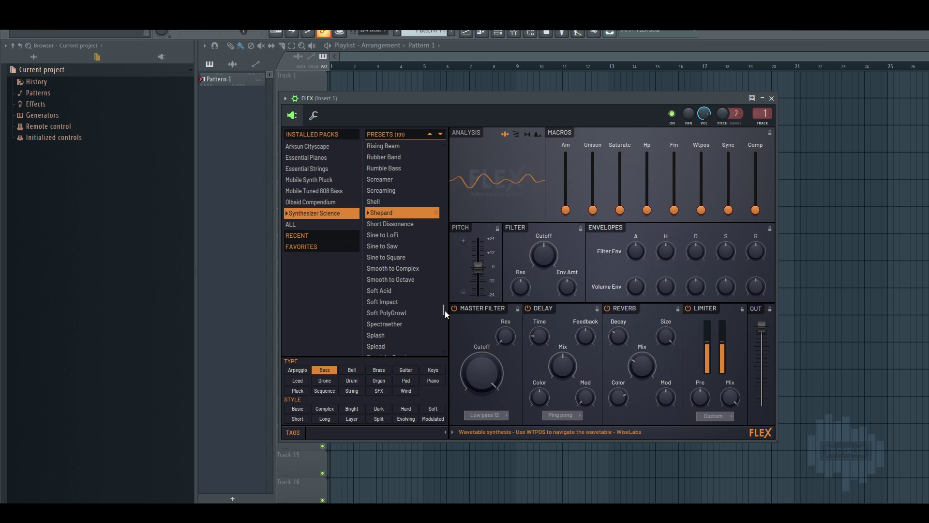
pyautogui.press('Down')
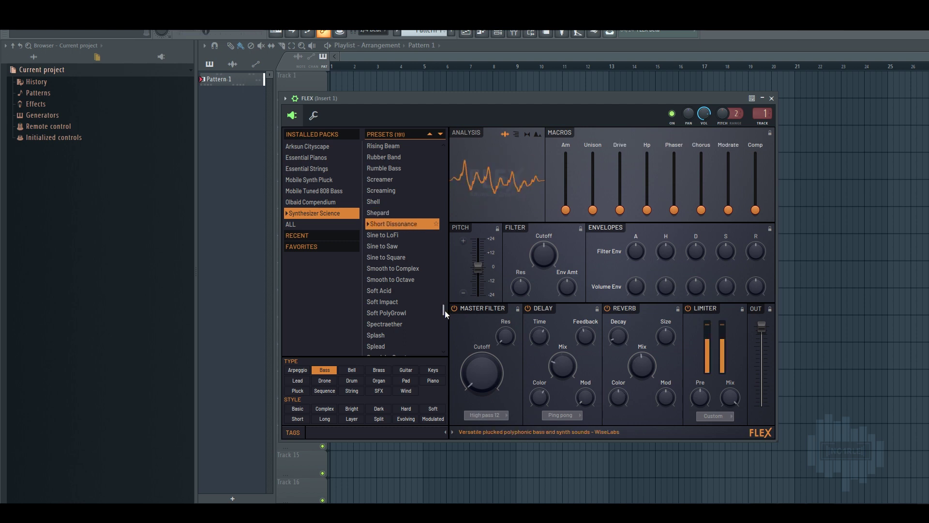
pyautogui.press('Down')
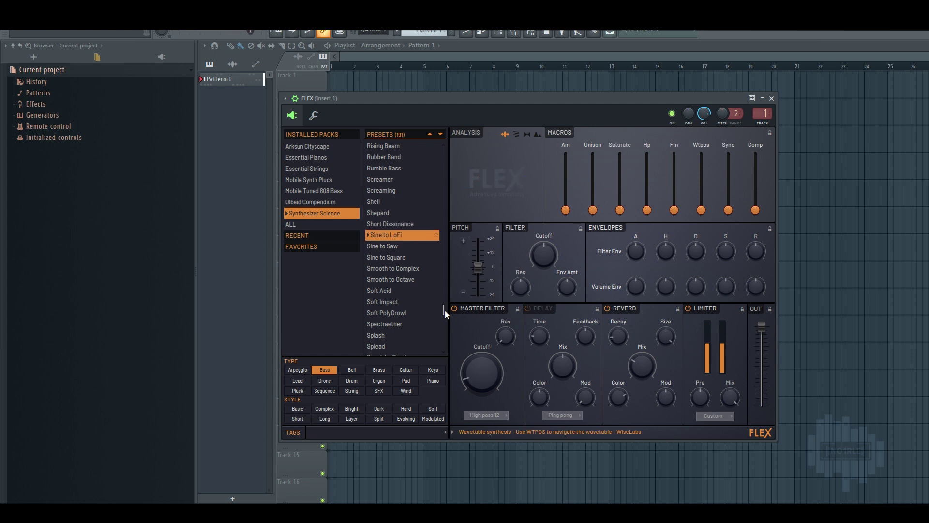
# - Audition the bass presets in order: Sine to Saw, Sine to Square, Smooth to Complex and Smooth to Octave
pyautogui.press('Down')
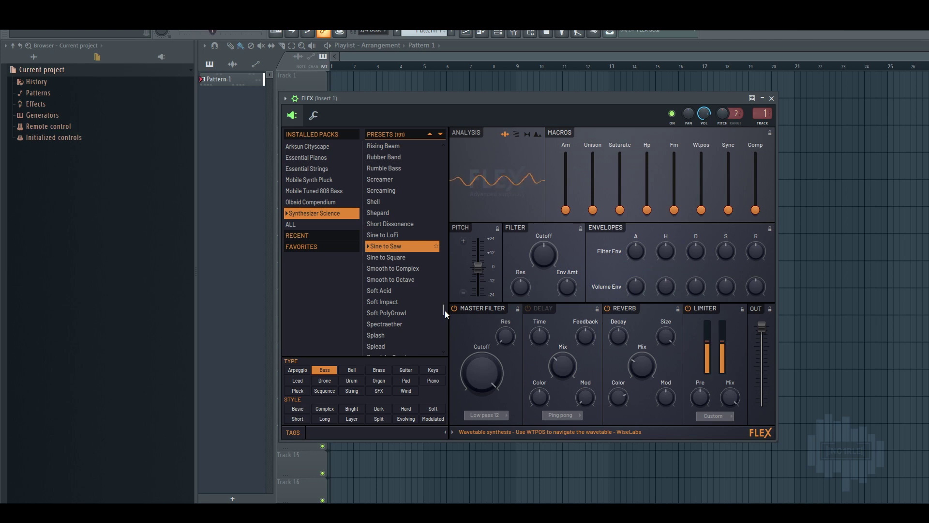
pyautogui.press('Down')
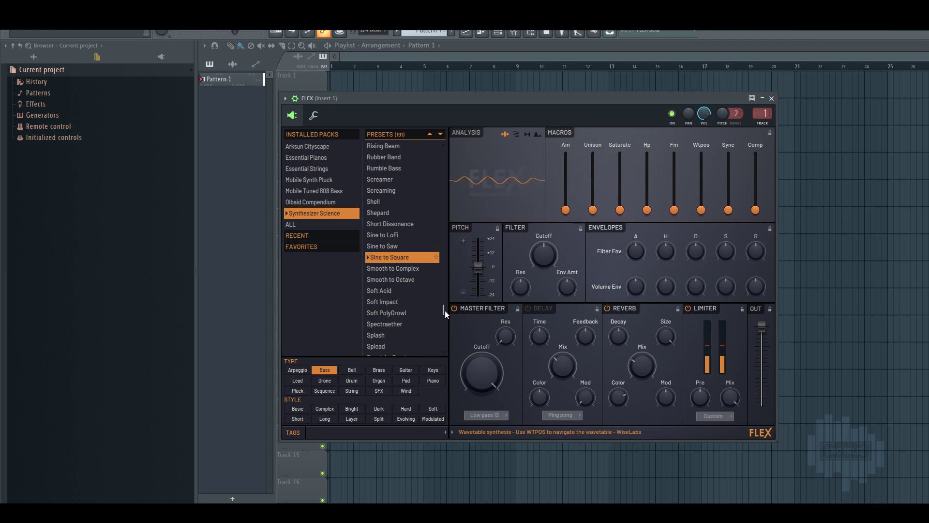
pyautogui.press('Down')
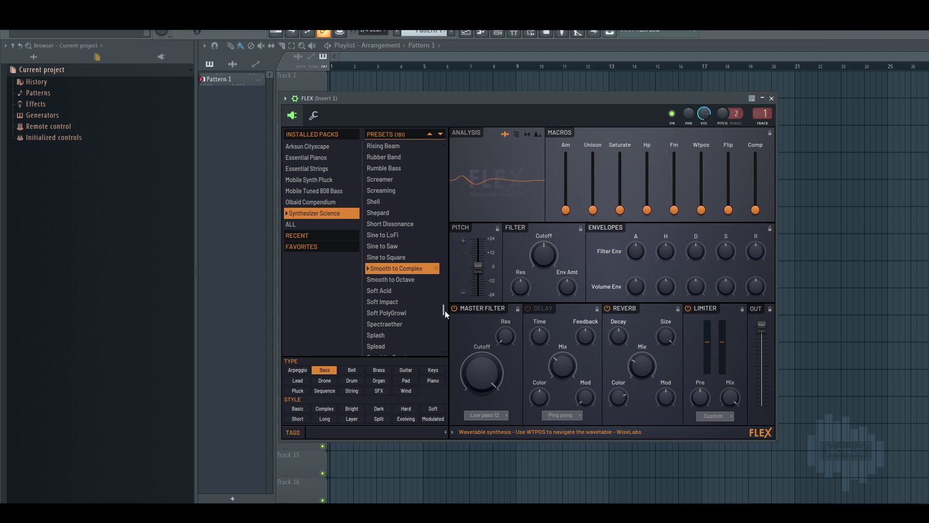
pyautogui.press('Down')
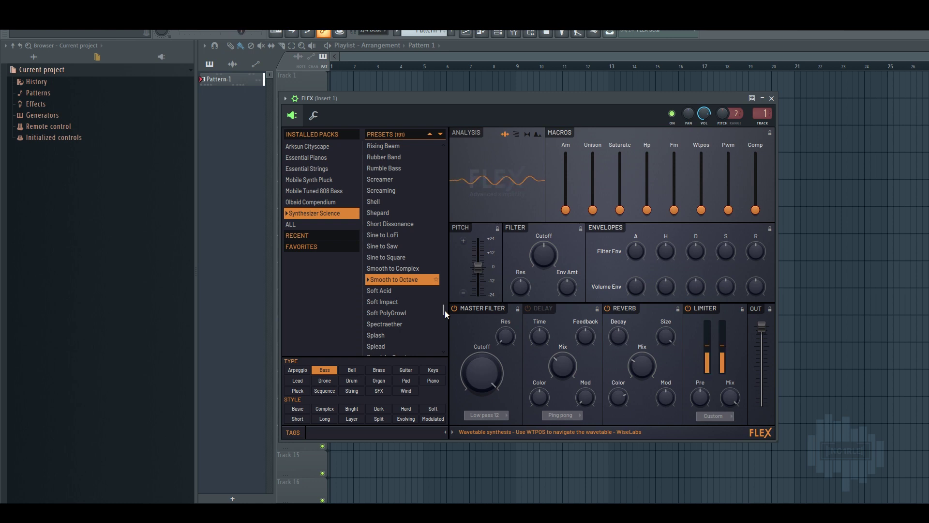
# - Audition the bass presets in order: Soft Acid, Soft Impact, Soft PolyGrowl and Spectraether
pyautogui.press('Down')
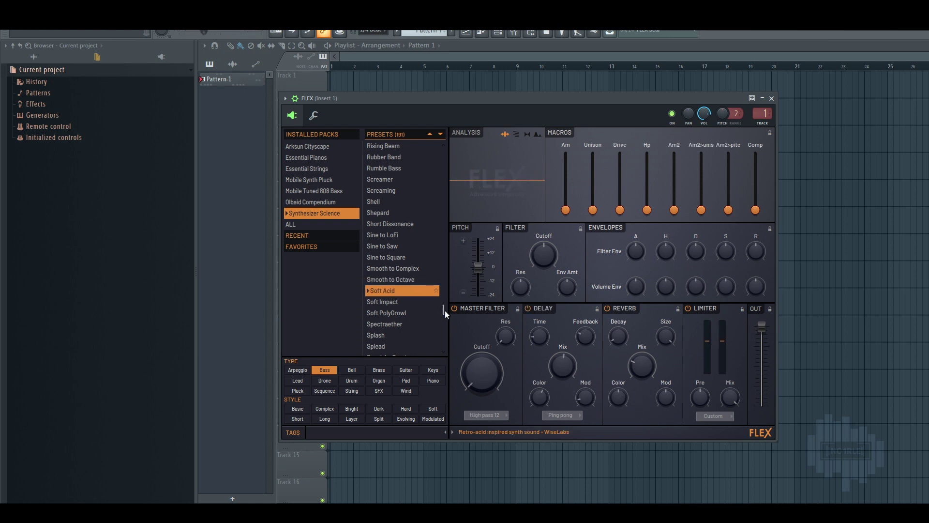
pyautogui.press('Down')
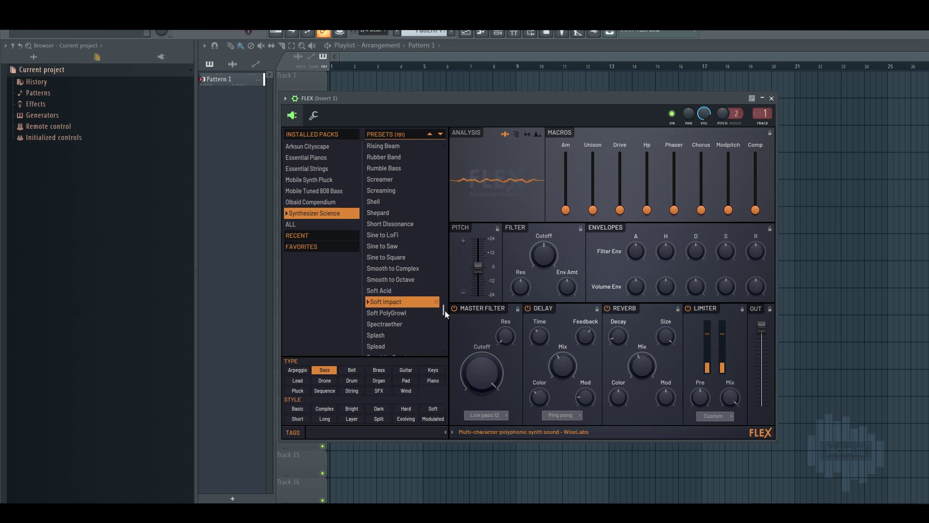
pyautogui.press('Down')
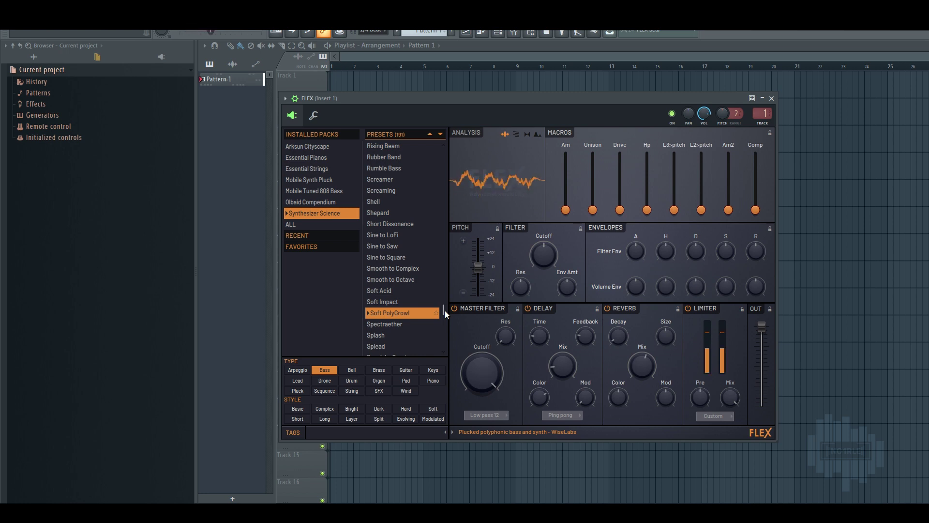
pyautogui.press('Down')
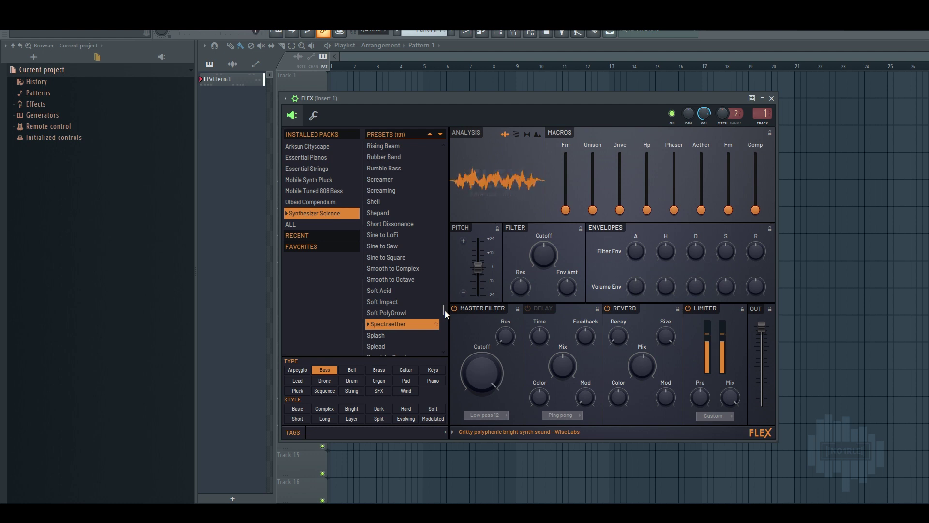
# - Audition the bass presets in order: Splash, Splead, Squelshy Overtones and Steel Styles
pyautogui.press('Down')
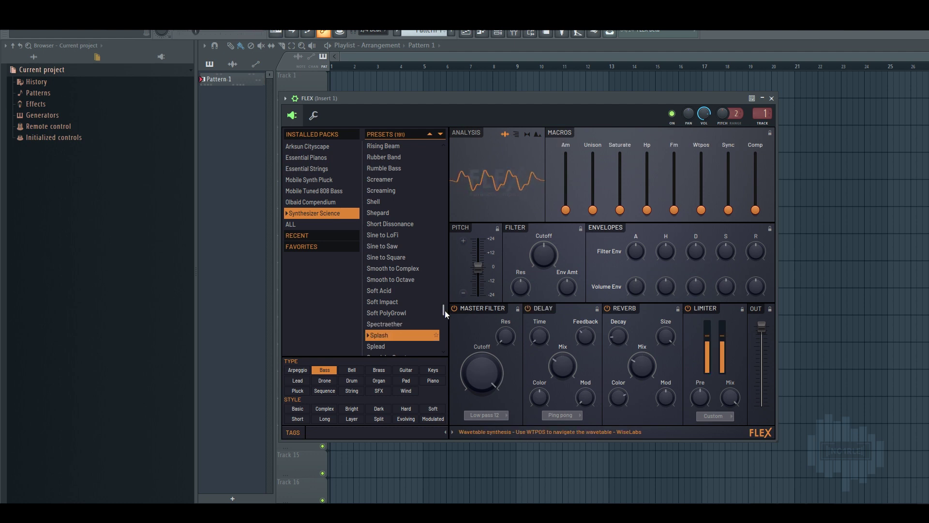
pyautogui.press('Down')
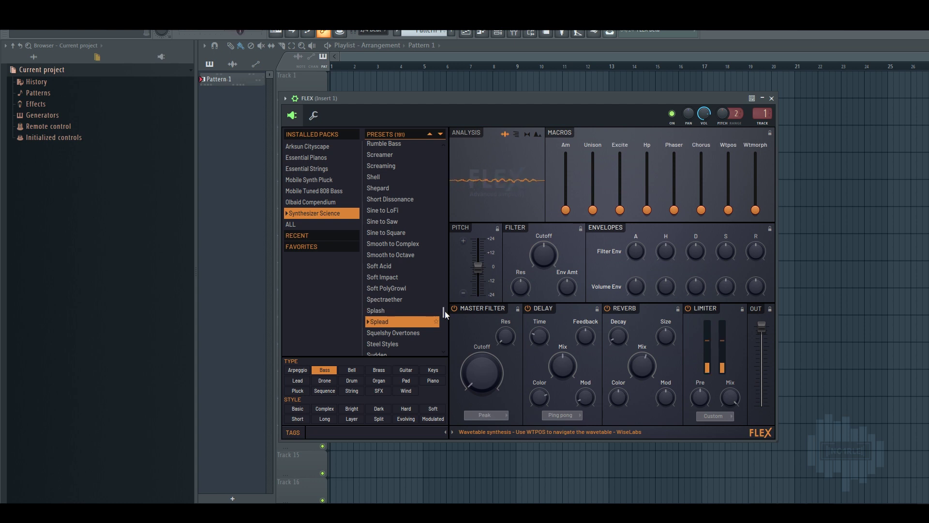
pyautogui.press('Down')
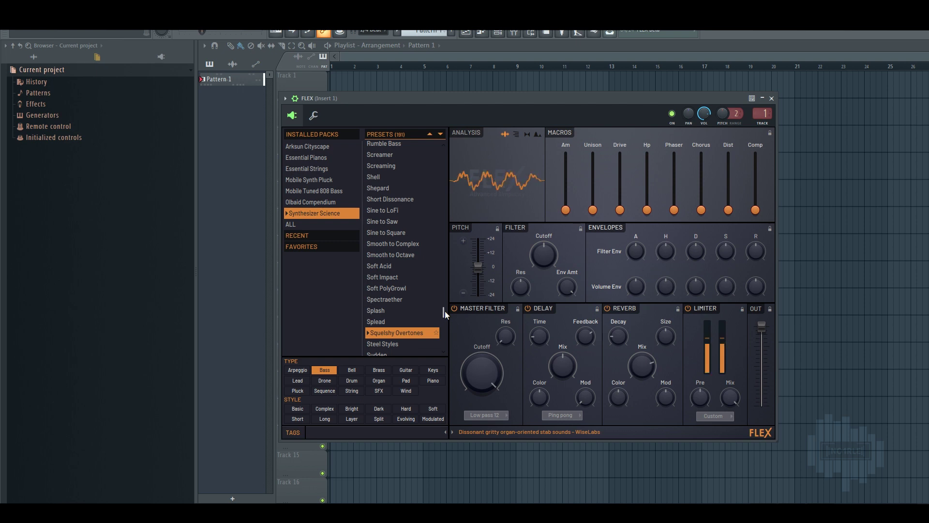
pyautogui.press('Down')
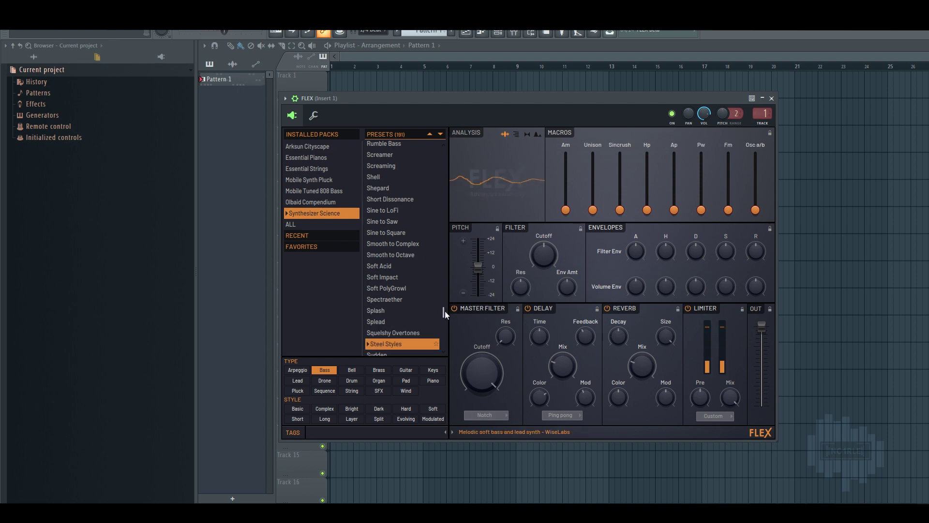
# - Audition the bass presets in order: Sudden, Sunken, Tablesync, TableWob and The Drillmachine
pyautogui.moveTo(444, 311); pyautogui.dragTo(448, 323)
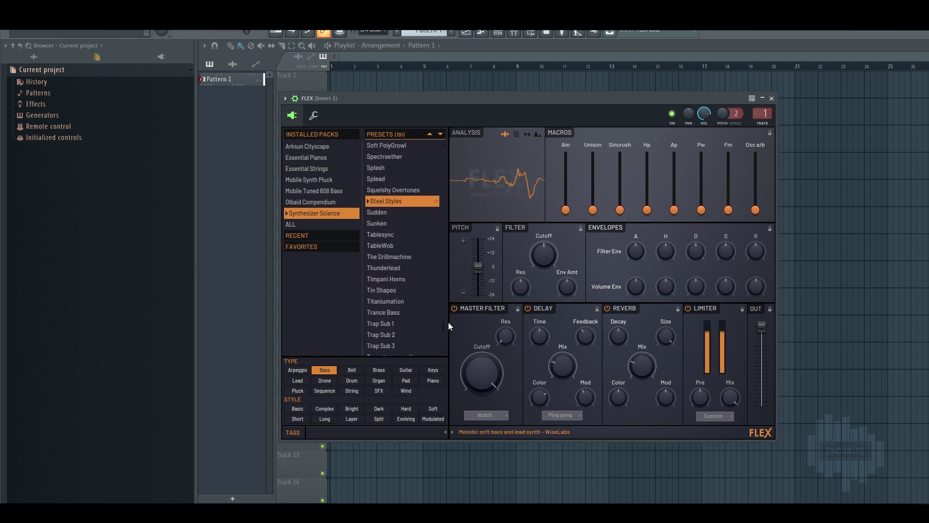
pyautogui.press('Down')
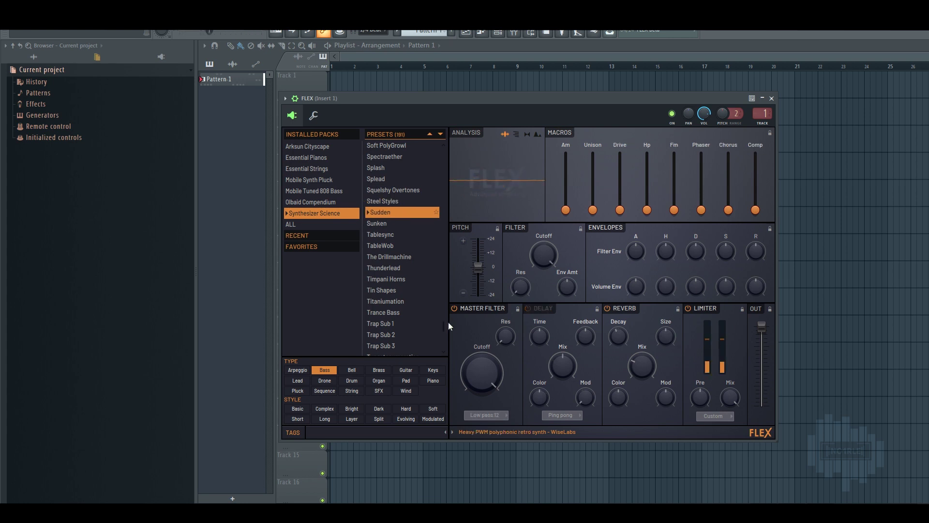
pyautogui.press('Down')
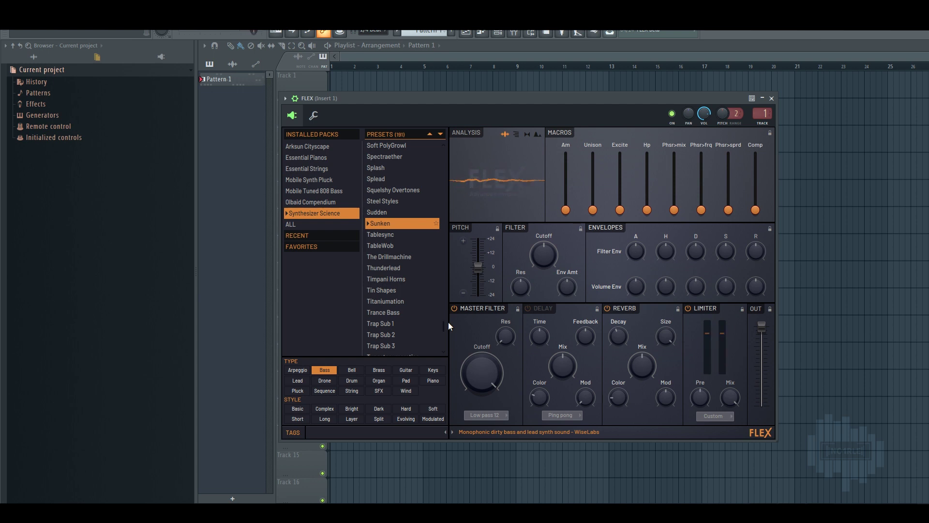
pyautogui.press('Down')
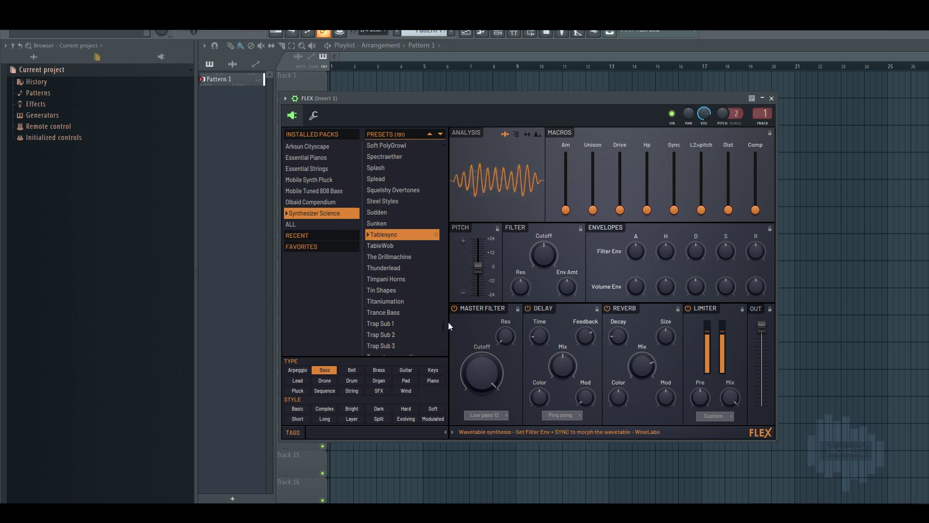
pyautogui.press('Down')
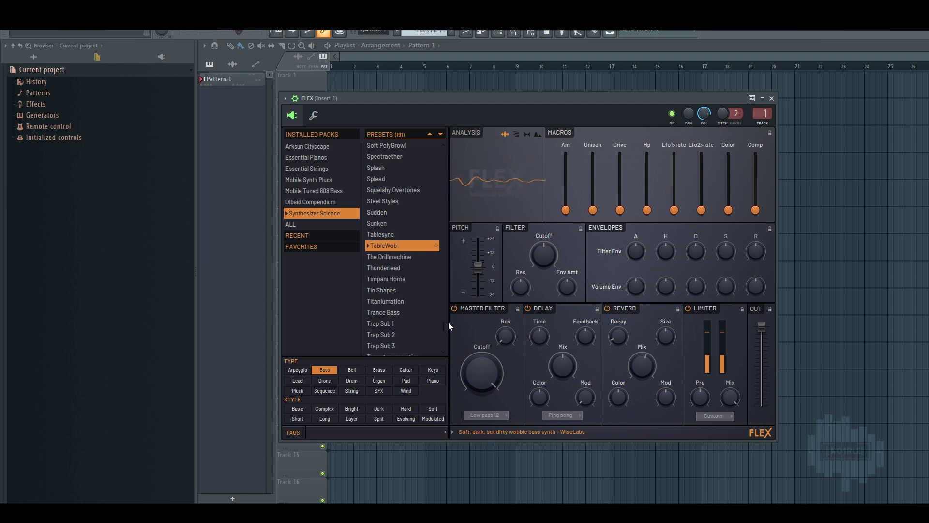
pyautogui.press('Down')
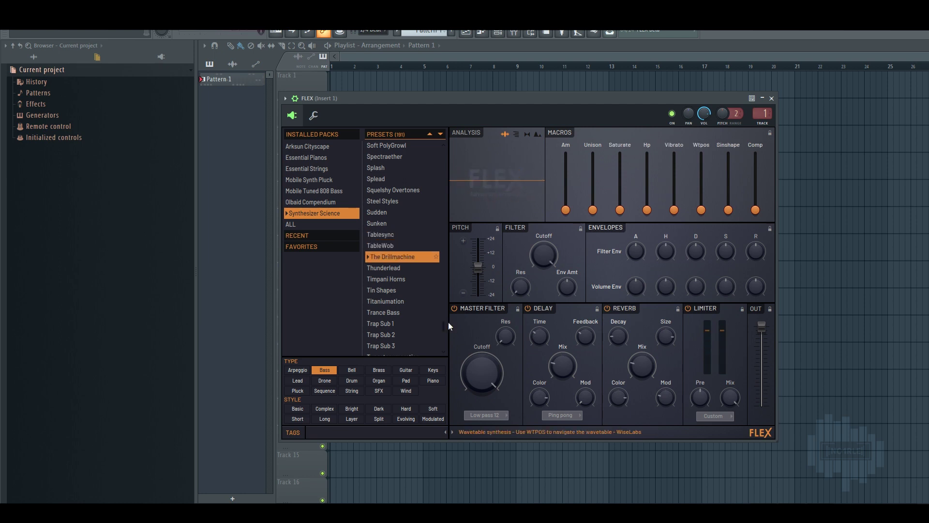
# - Audition the bass presets in order: Thunderlead, Timpani Horns, Tin Shapes and Titaniumation
pyautogui.moveTo(445, 323); pyautogui.dragTo(447, 332)
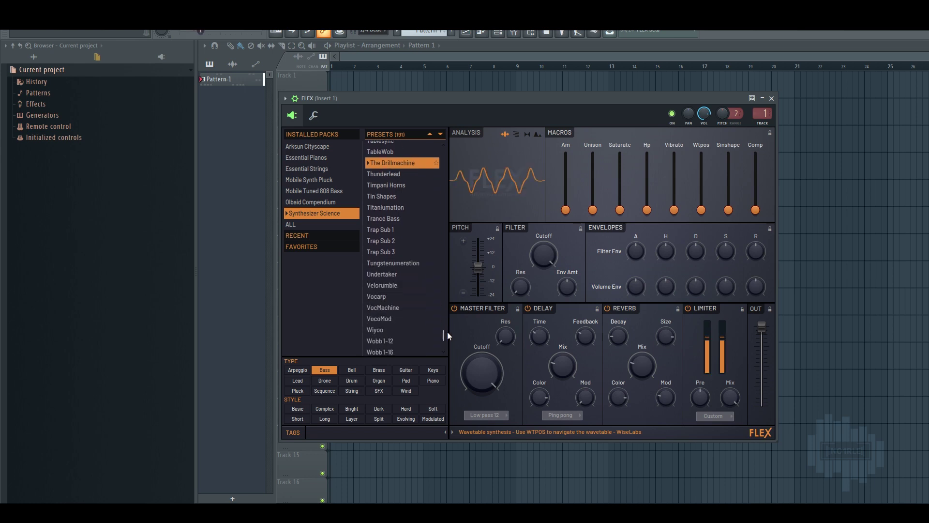
pyautogui.press('Down')
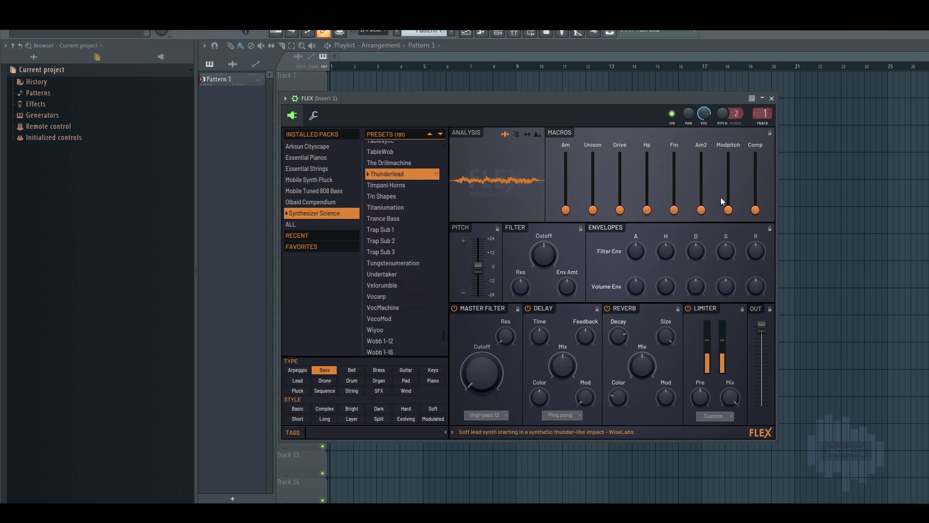
pyautogui.press('Down')
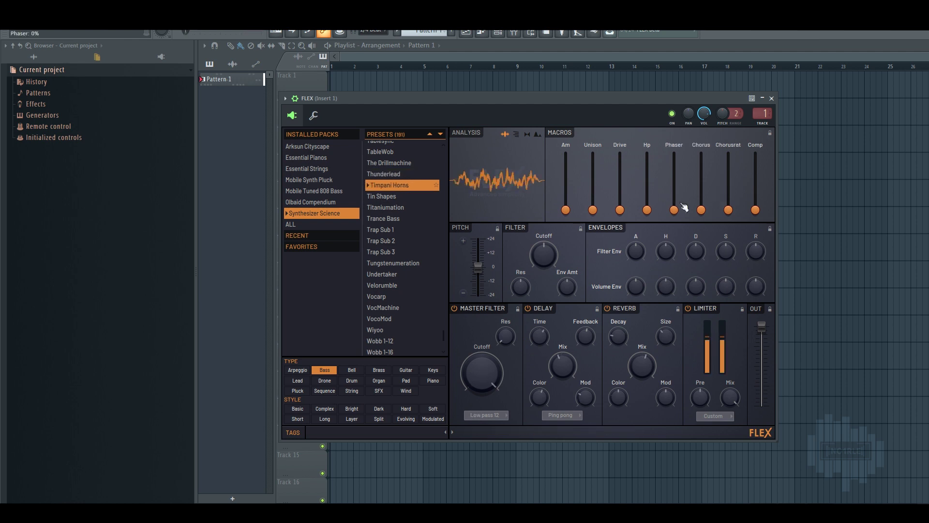
pyautogui.press('Down')
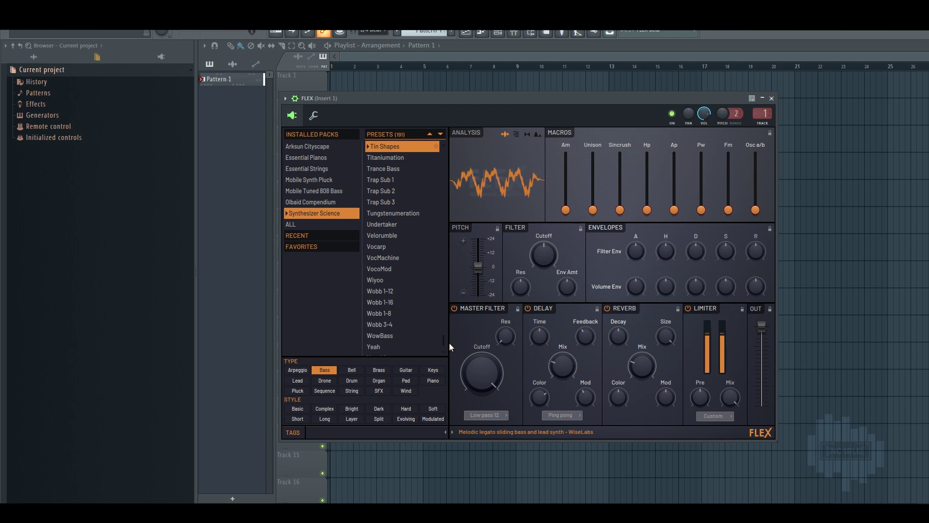
pyautogui.press('Down')
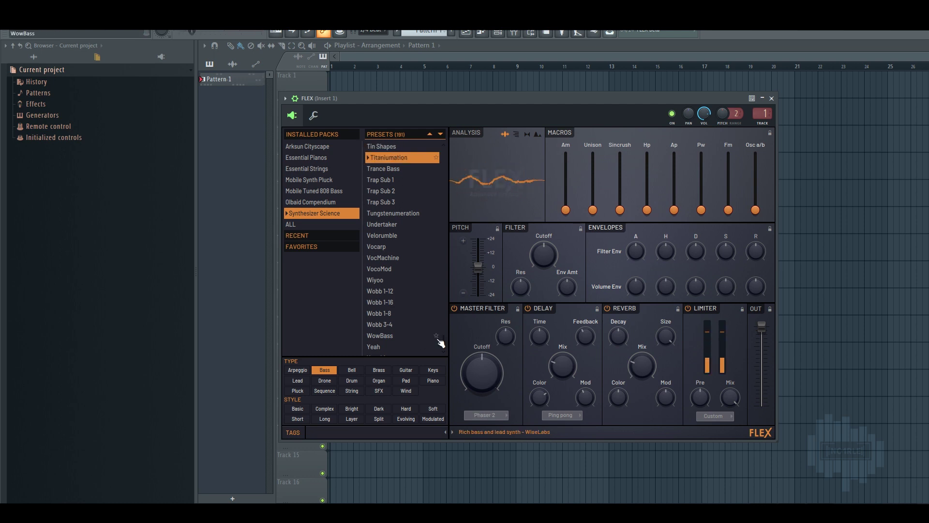
# - Audition the bass presets in order: Trance Bass, Trap Sub 1, Trap Sub 2 and Trap Sub 3
pyautogui.moveTo(442, 338); pyautogui.dragTo(442, 347)
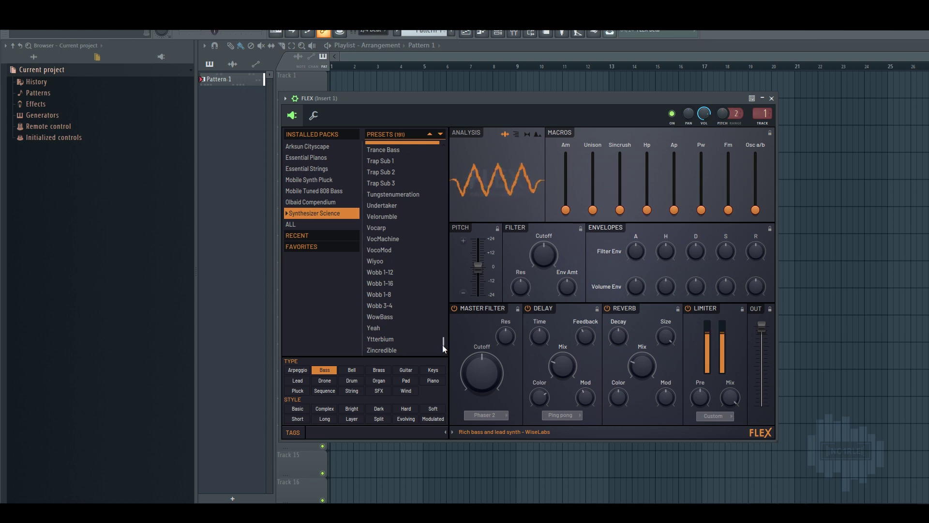
pyautogui.press('Down')
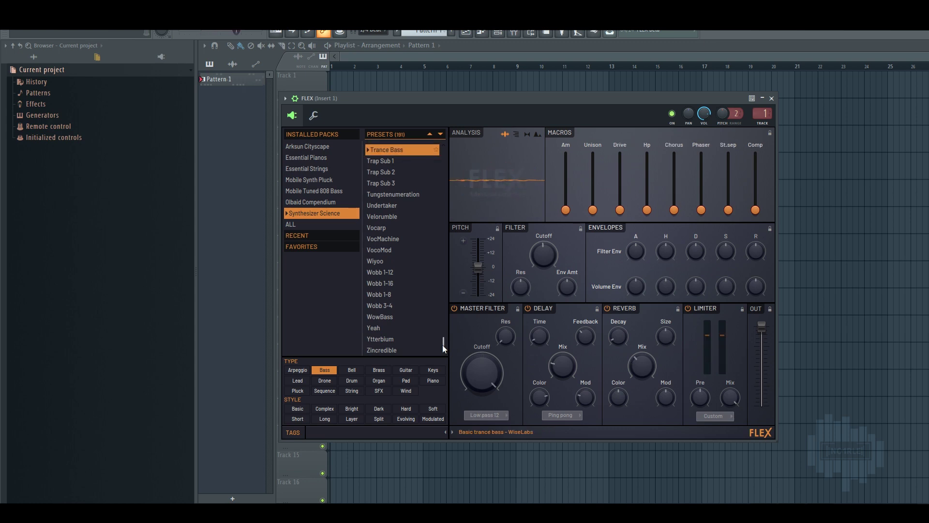
pyautogui.press('Down')
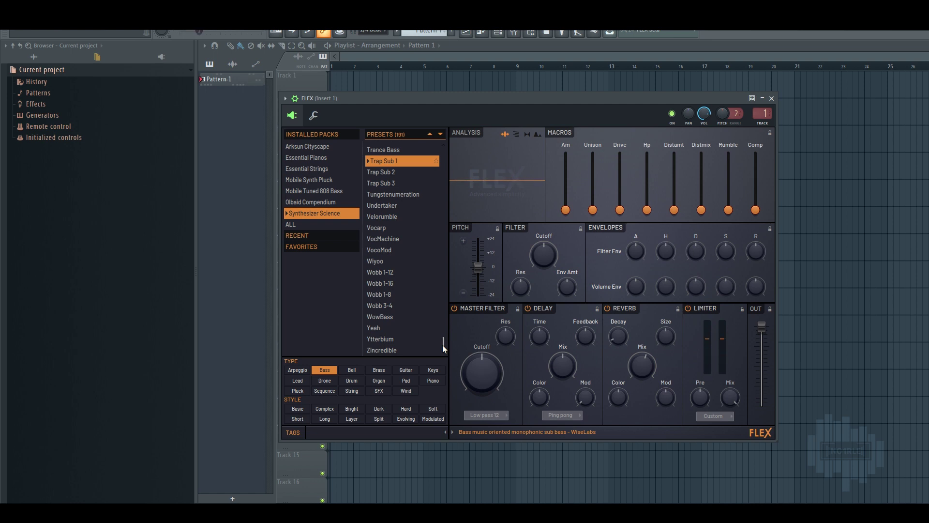
pyautogui.press('Down')
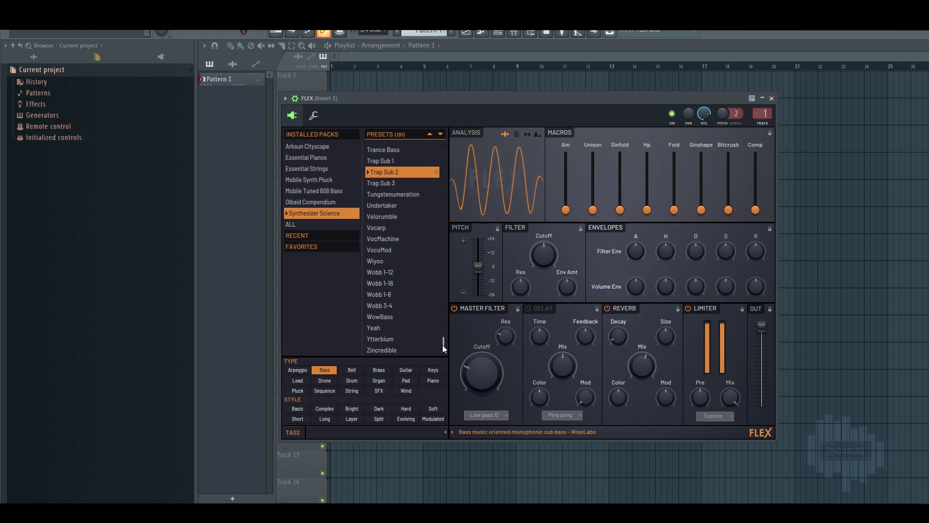
pyautogui.press('Down')
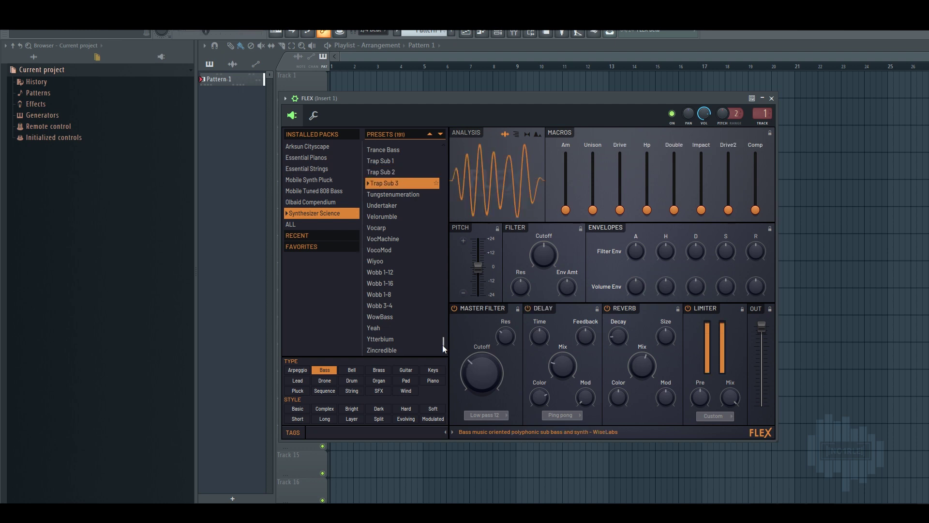
# - Audition the bass presets in order: Tungstenumeration, Undertaker and Velorumble
pyautogui.press('Down')
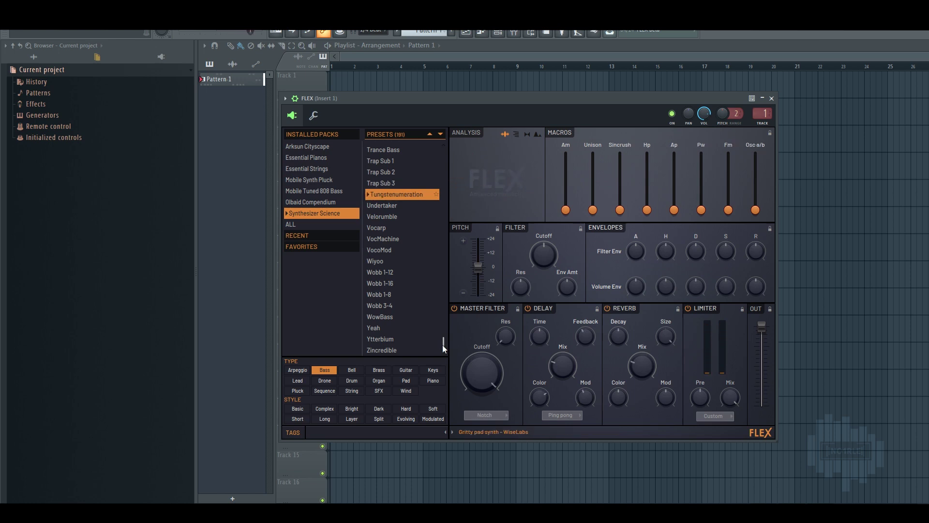
pyautogui.press('Down')
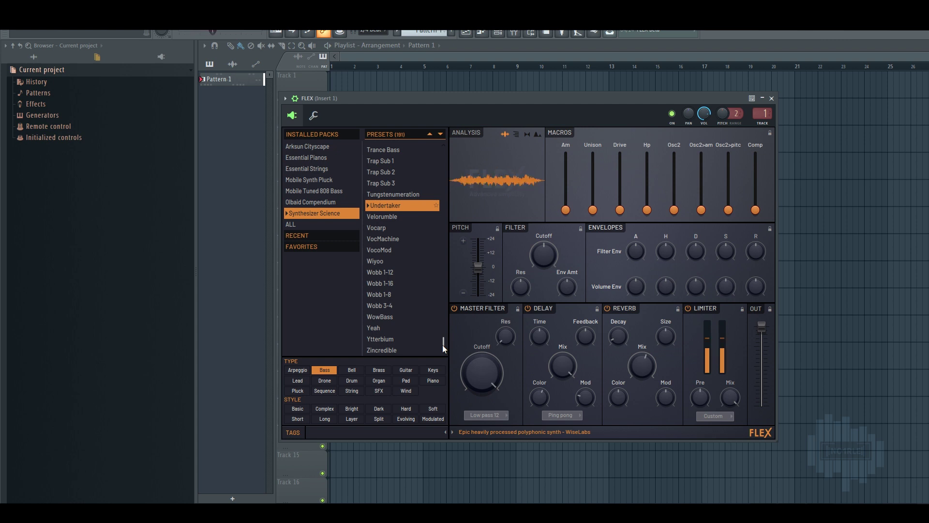
pyautogui.press('Down')
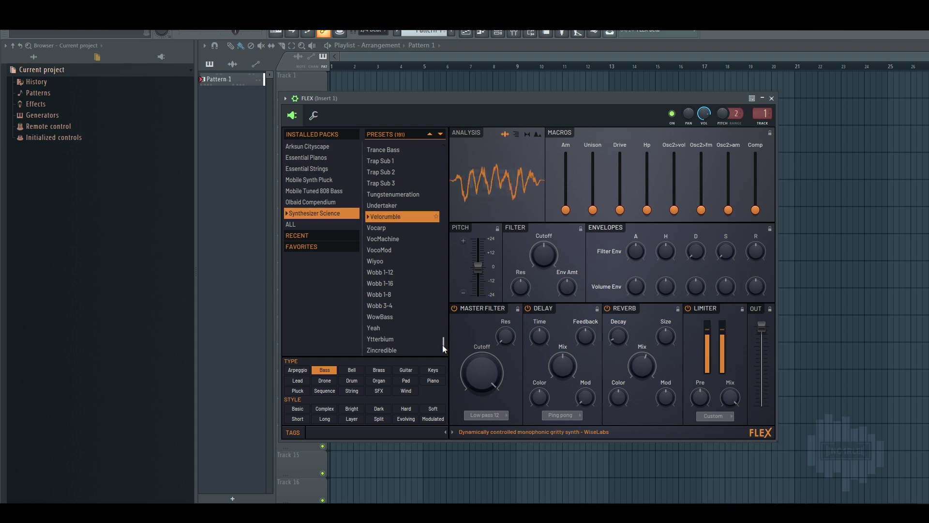
# - Audition the bass presets in order: Vocarp, VocMachine, VocoMod and Wiyoo
pyautogui.press('Down')
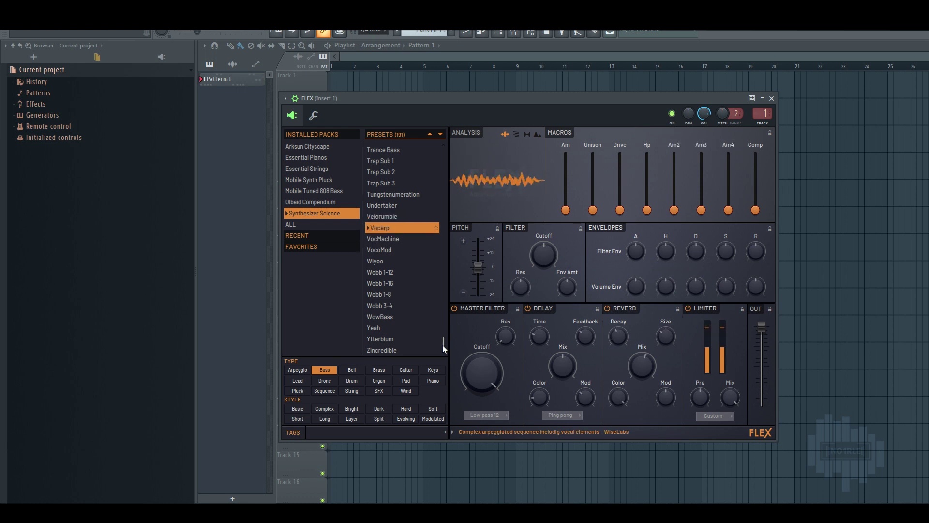
pyautogui.press('Down')
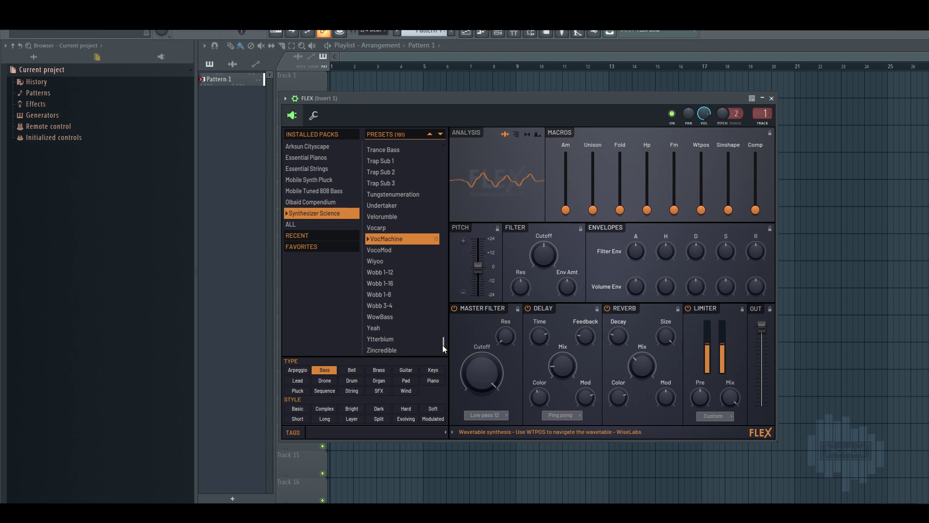
pyautogui.press('Down')
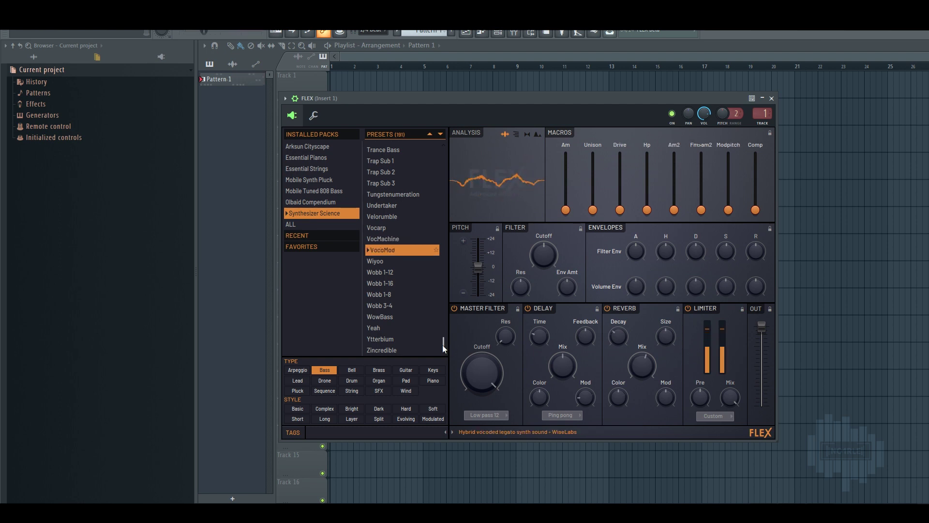
pyautogui.press('Down')
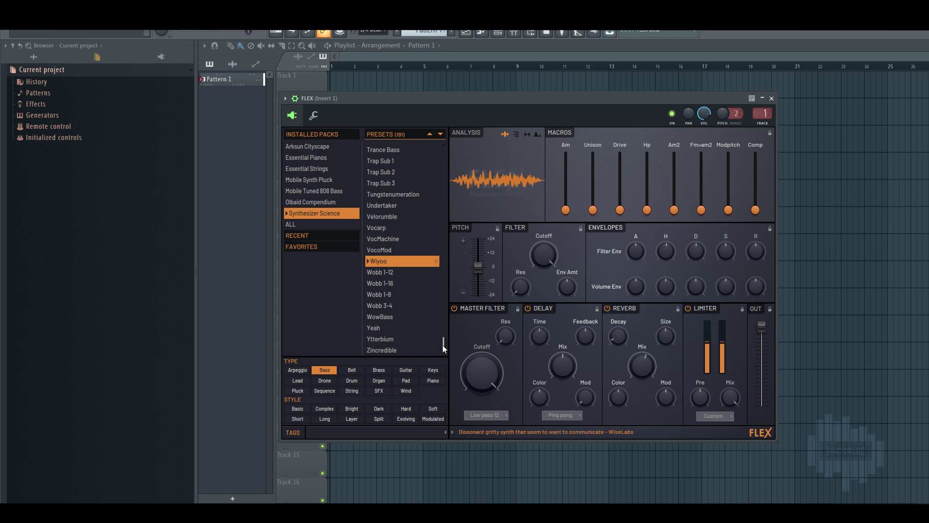
# - Audition the bass presets in order: Wobb 1-12, Wobb 1-16, Wobb 1-8 and Wobb 3-4
pyautogui.press('Down')
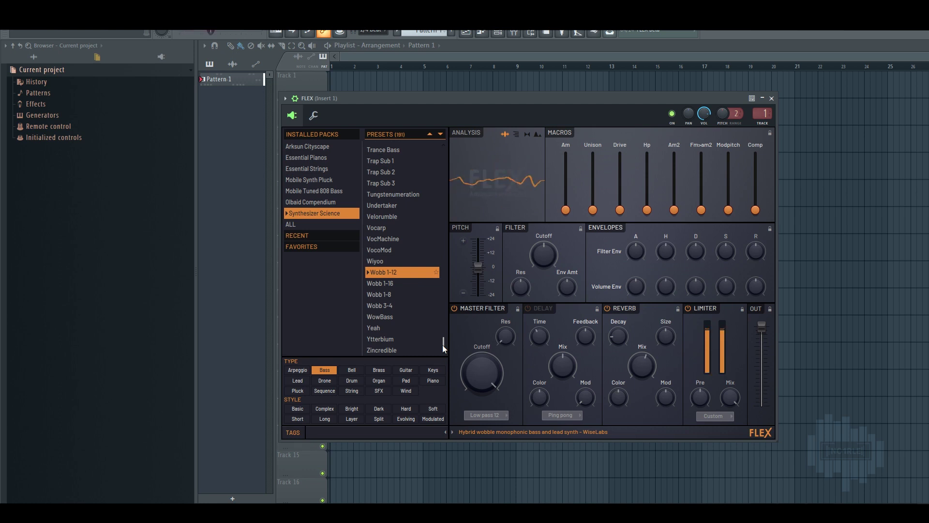
pyautogui.press('Down')
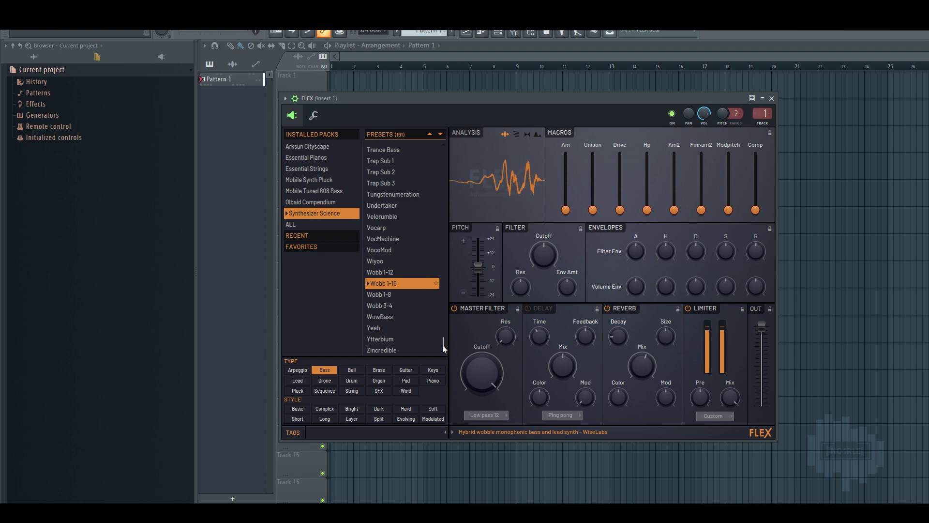
pyautogui.press('Down')
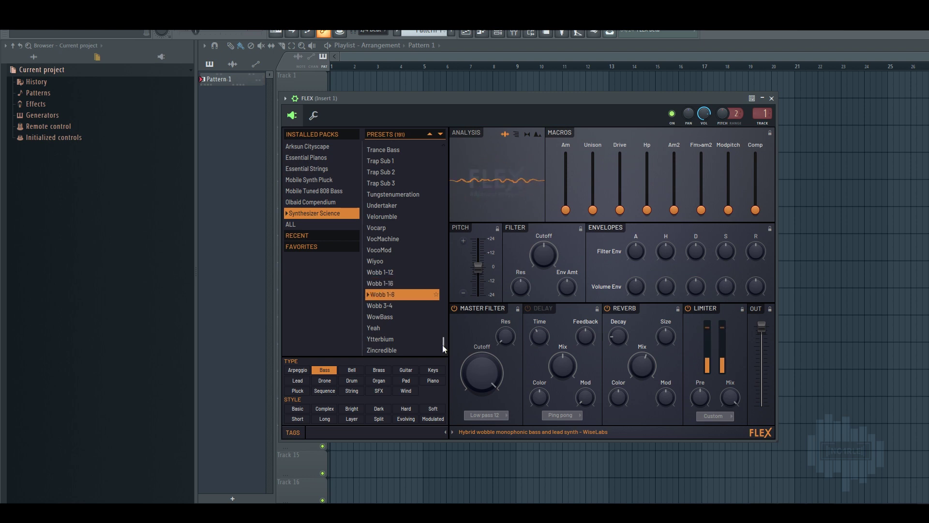
pyautogui.press('Down')
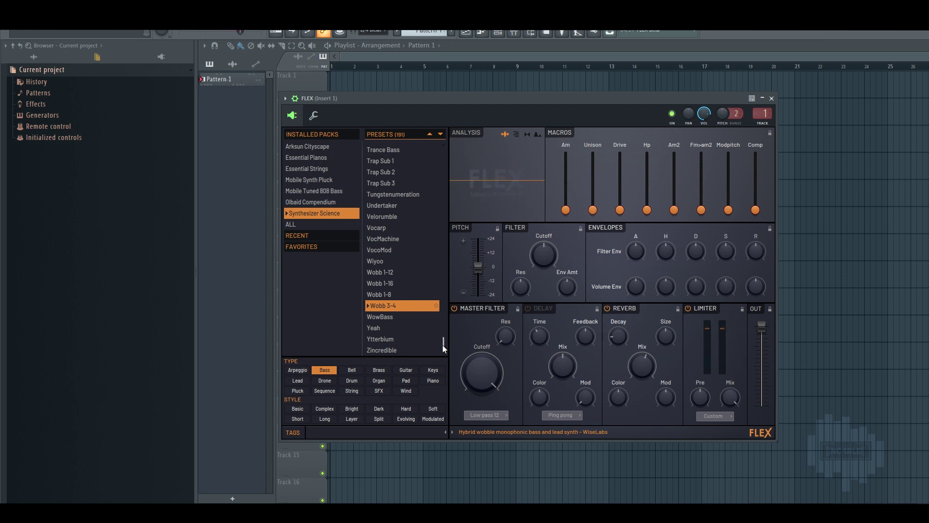
# - Audition the last bass presets in order: WowBass, Yeah, Ytterbium and Zincredible
pyautogui.press('Down')
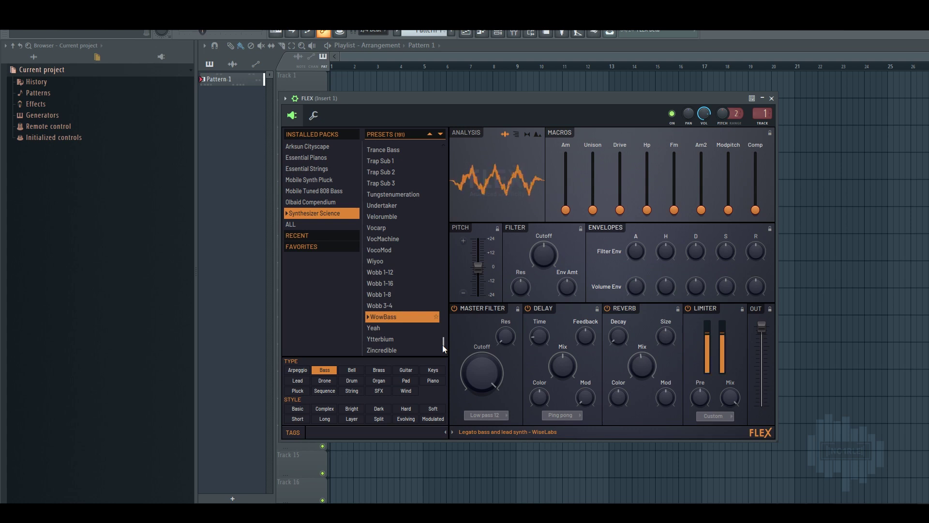
pyautogui.press('Down')
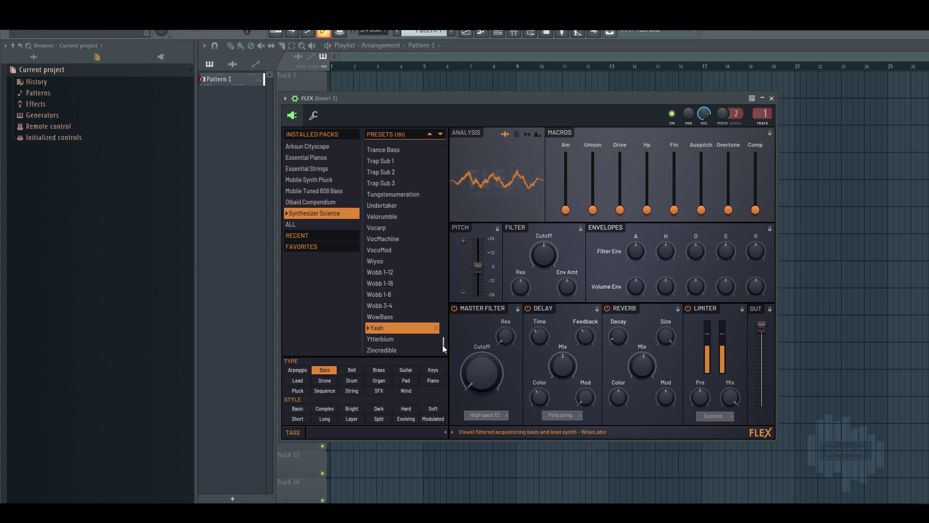
pyautogui.press('Down')
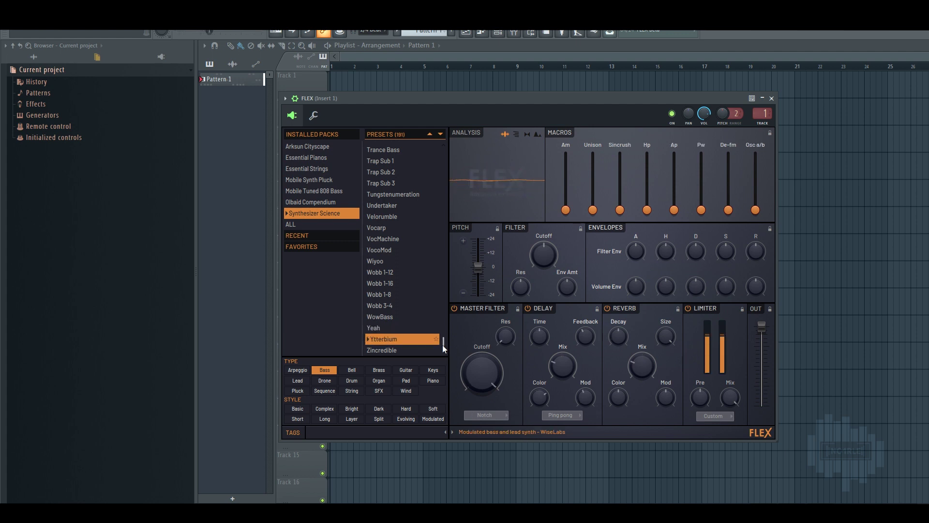
pyautogui.press('Down')
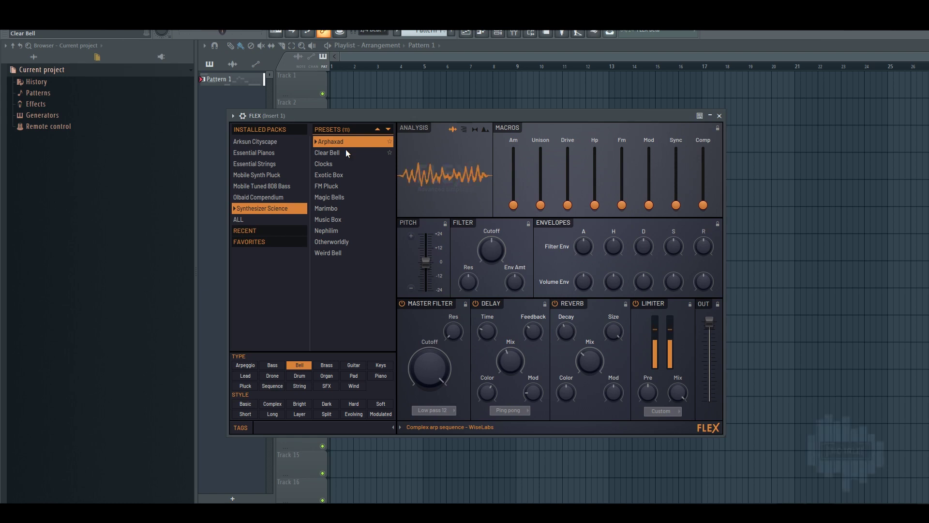
# - Audition the bell presets in order: Clear Bell, Clocks, Exotic Box, FM Pluck and Magic Bells
pyautogui.click(345, 152)
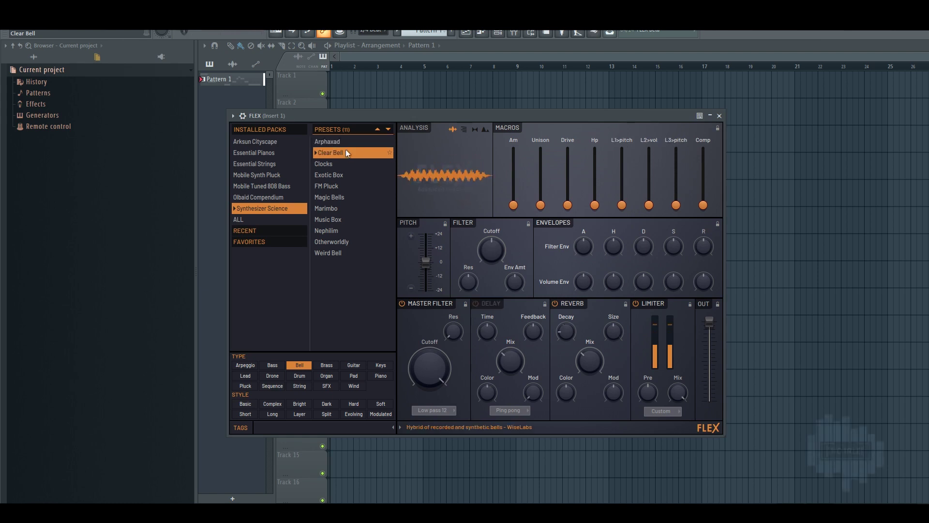
pyautogui.press('Down')
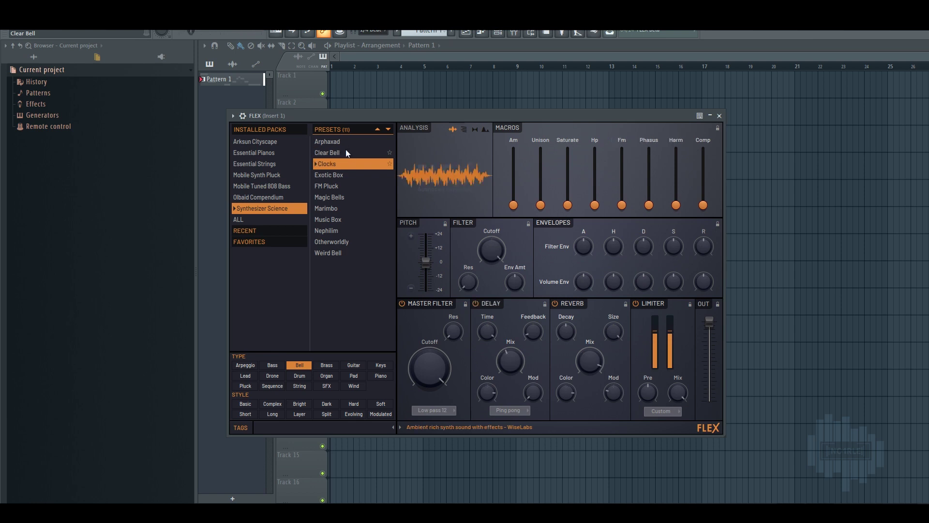
pyautogui.press('Down')
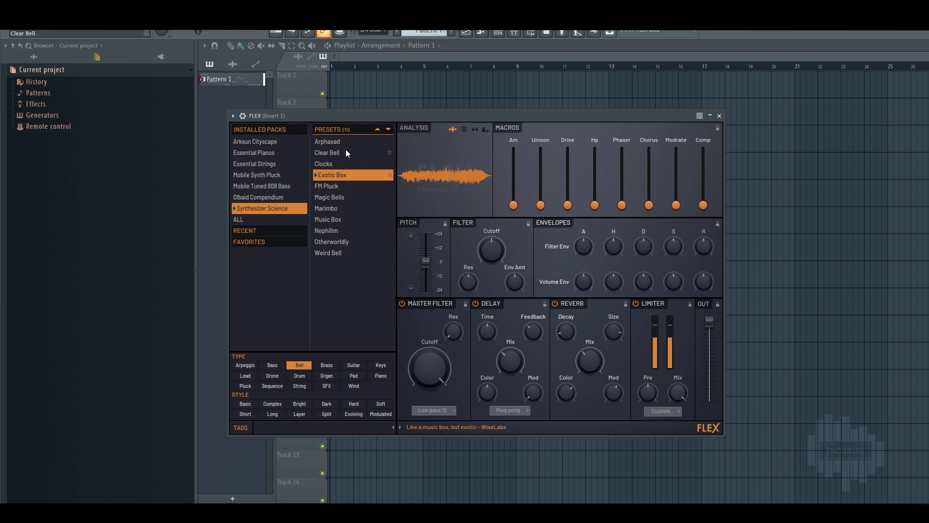
pyautogui.press('Down')
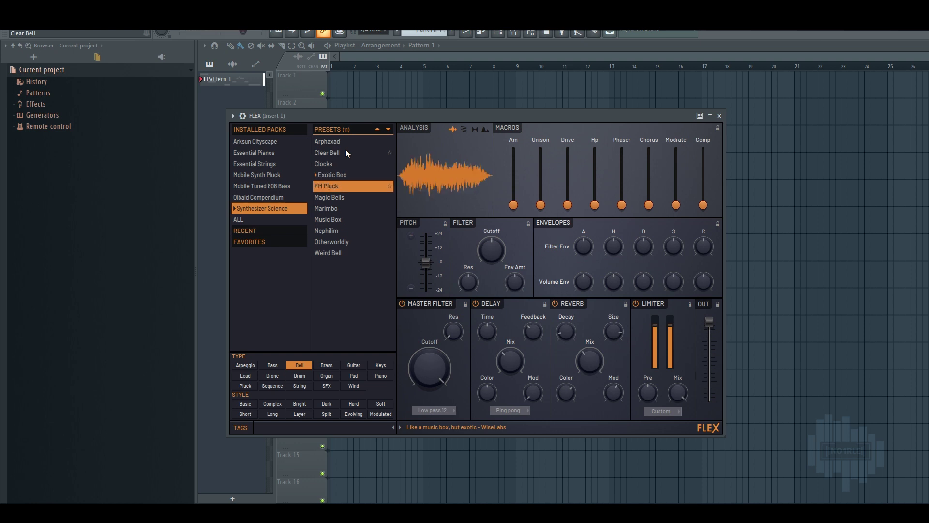
pyautogui.press('Down')
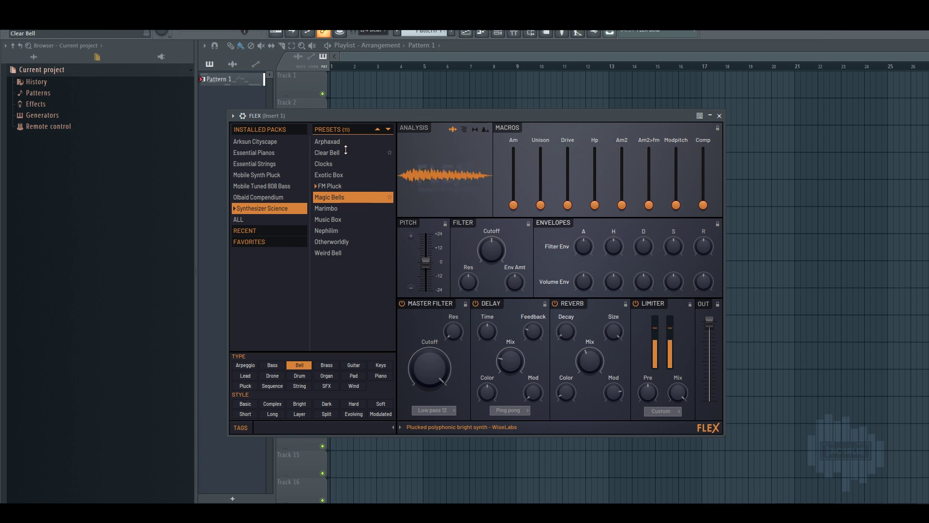
# - Audition the remaining bell presets in order: Marimbo, Music Box, Nephilim, Otherworldly and Weird Bell
pyautogui.press('Down')
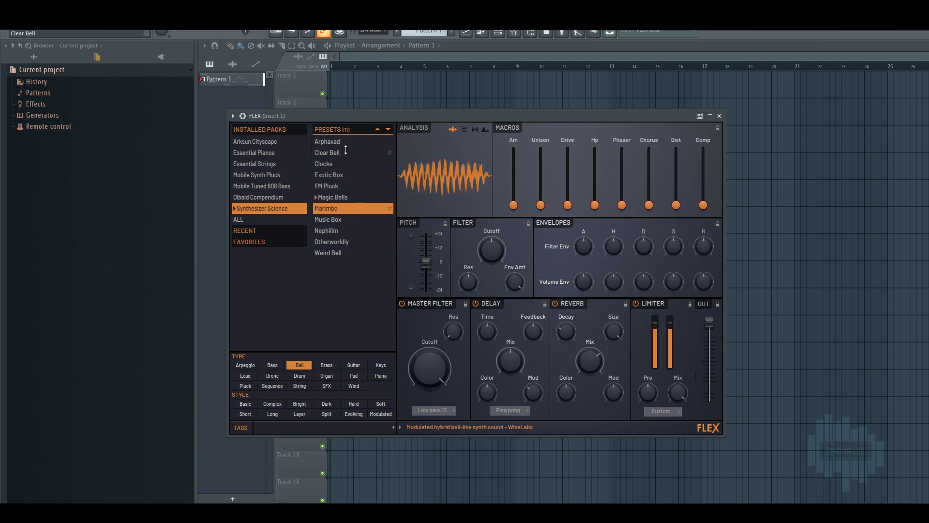
pyautogui.press('Down')
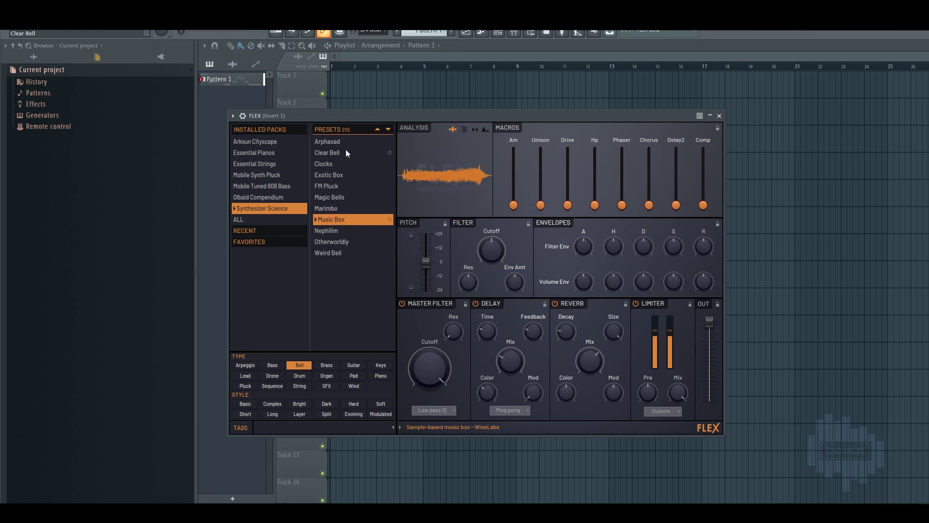
pyautogui.press('Down')
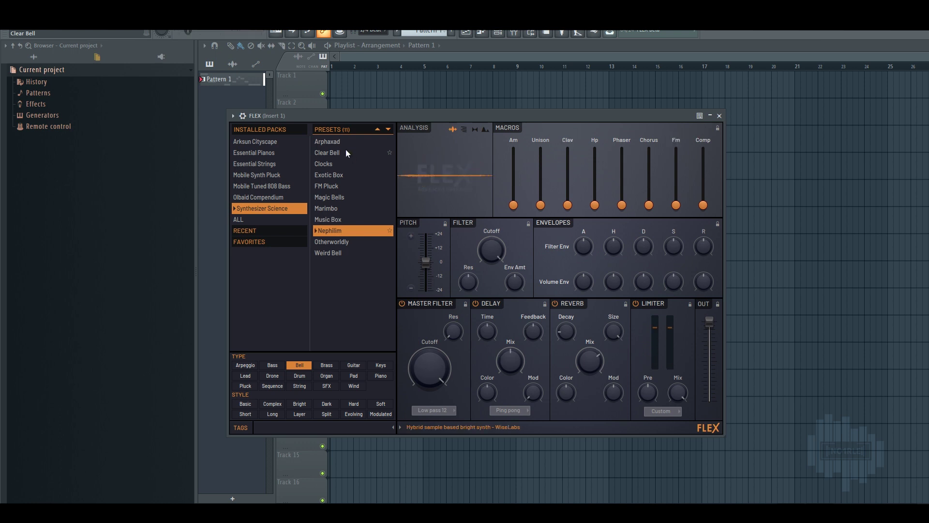
pyautogui.press('Down')
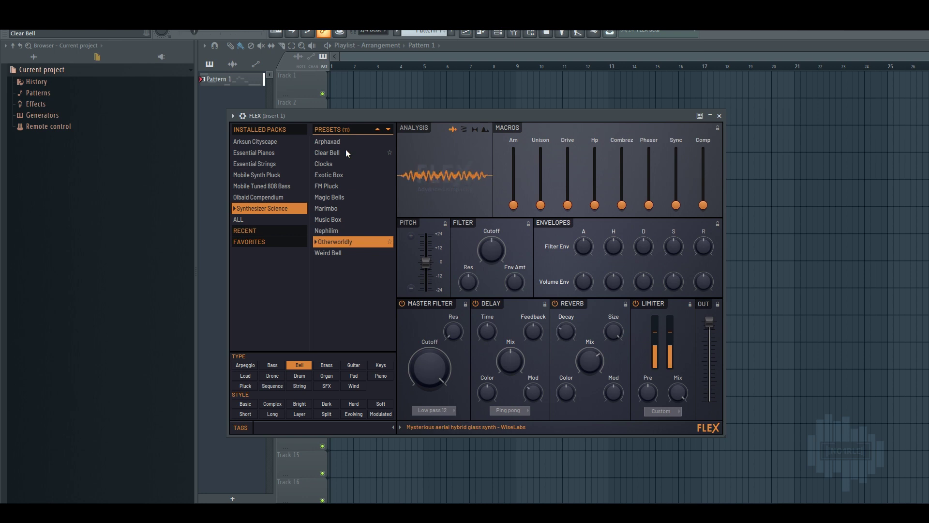
pyautogui.press('Down')
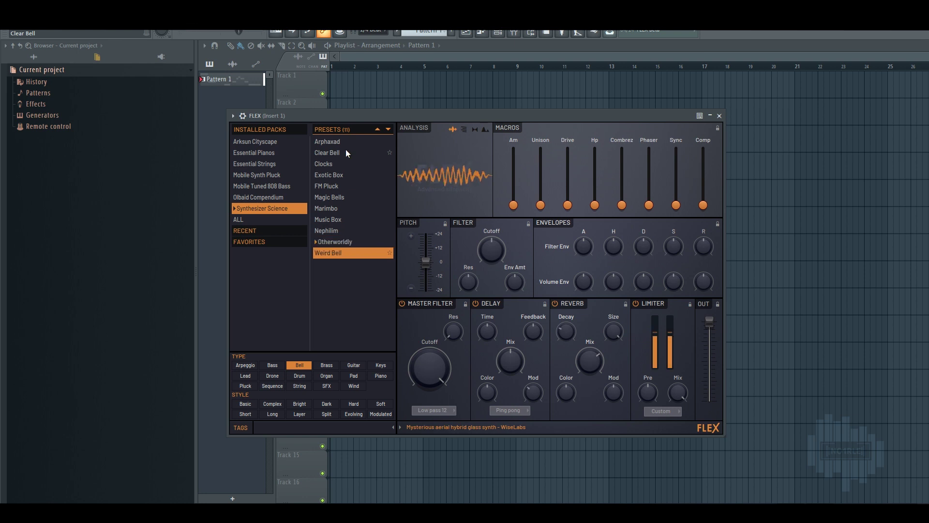
pyautogui.press('space')
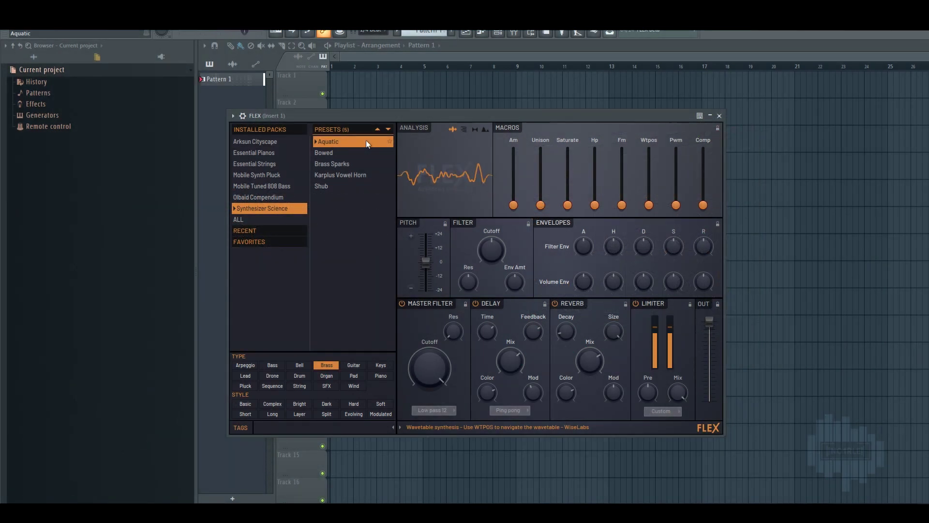
# - Audition the brass presets in order: Bowed, Brass Sparks, Karplus Vowel Horn and Shub
pyautogui.click(330, 152)
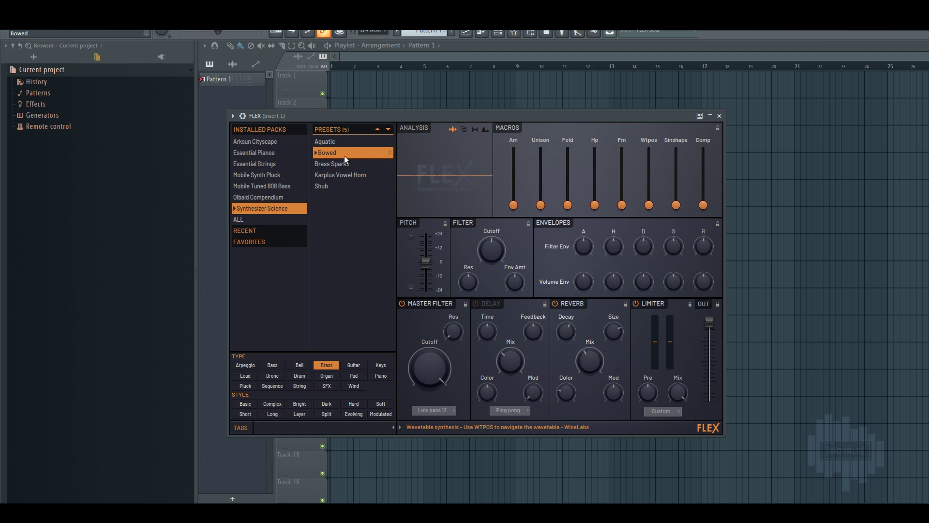
pyautogui.click(392, 162)
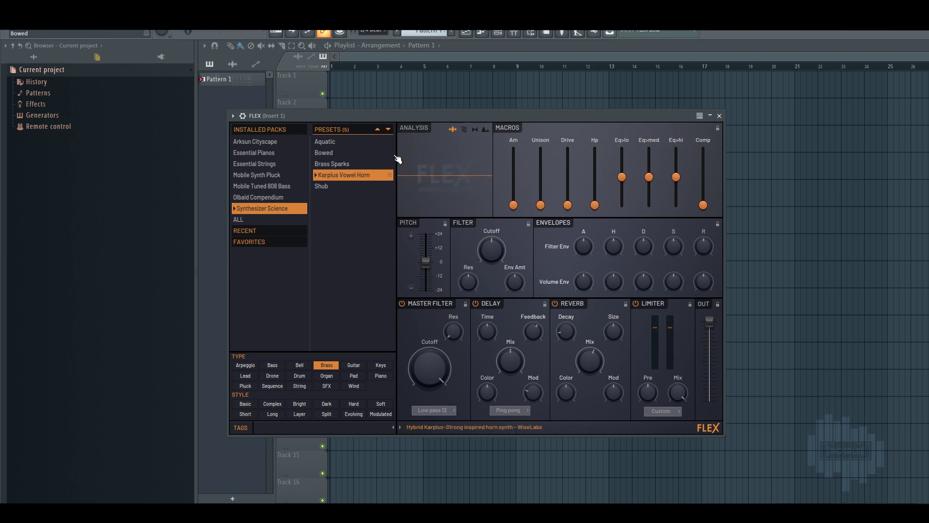
pyautogui.press('Down')
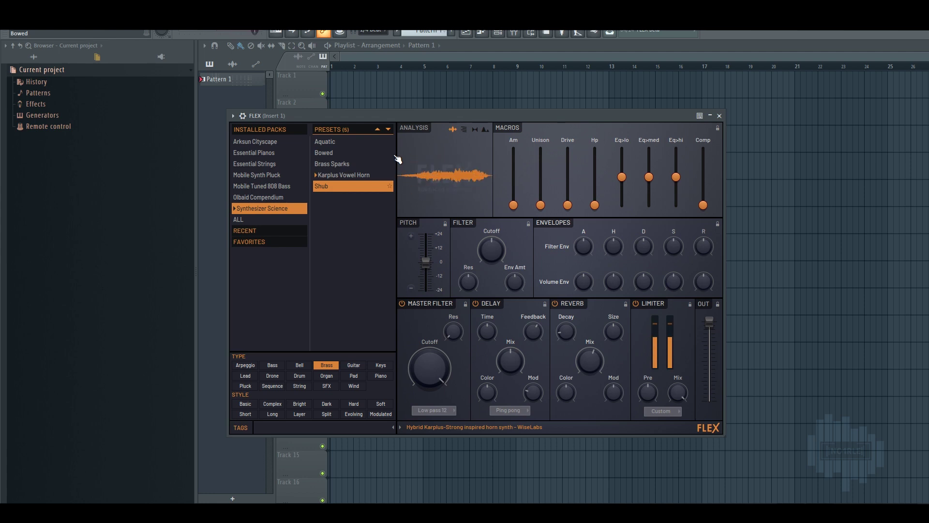
pyautogui.press('Return')
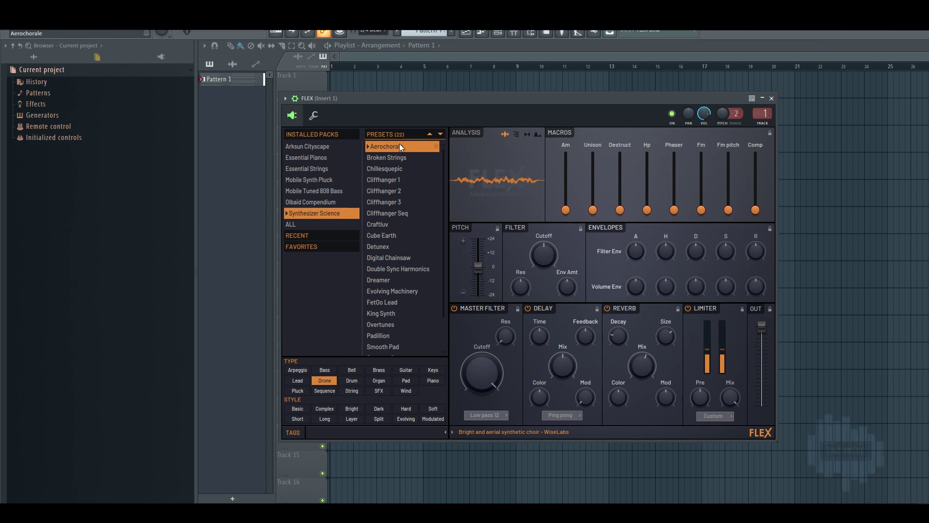
# - Audition the drone presets in order: Broken Strings, Chillesquepic, Cliffhanger 1, Cliffhanger 2, Cliffhanger 3 and Cliffhanger Seq
pyautogui.press('Down')
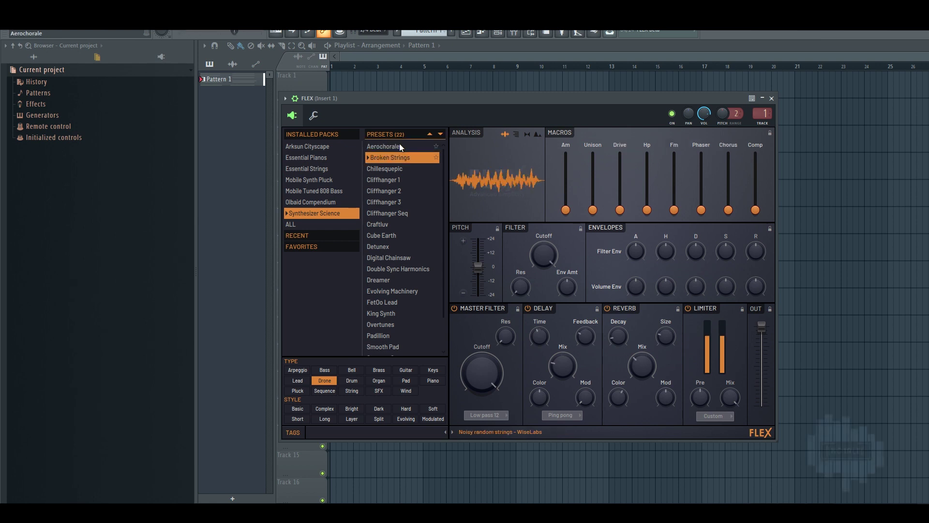
pyautogui.press('Down')
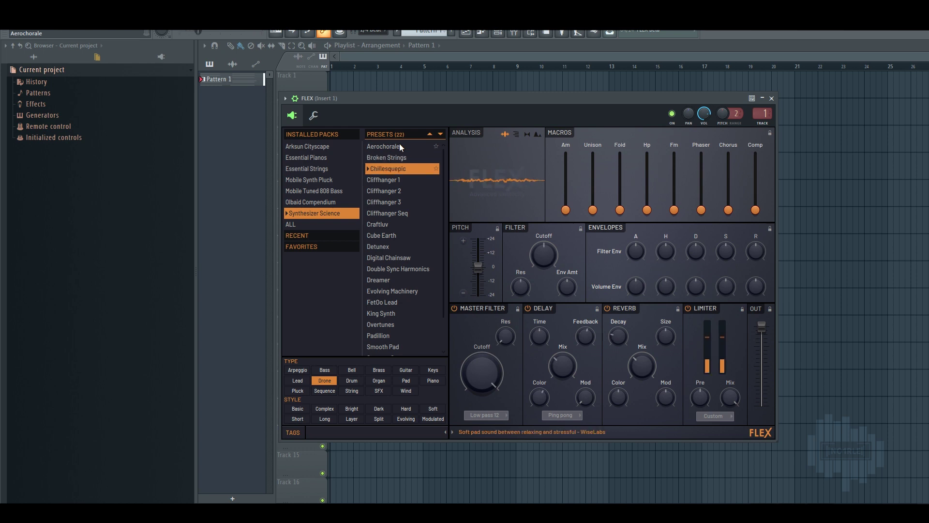
pyautogui.press('Down')
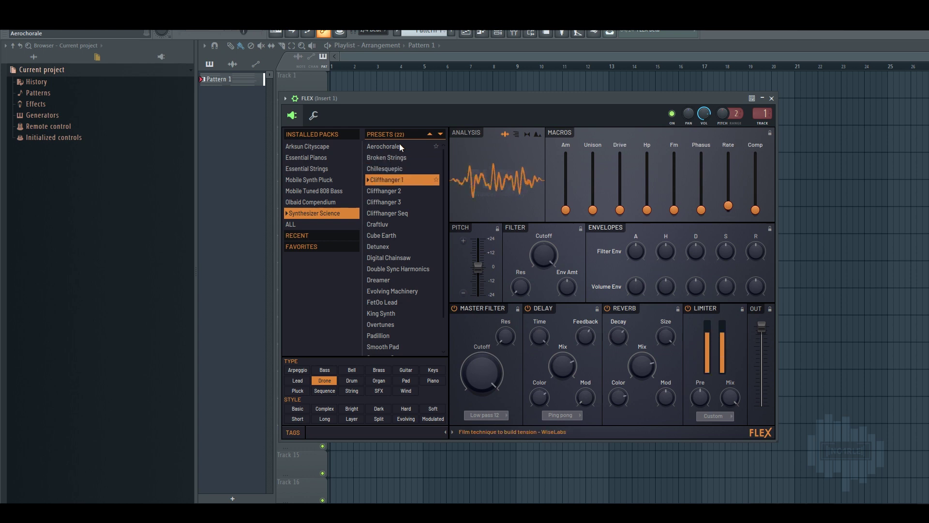
pyautogui.press('Down')
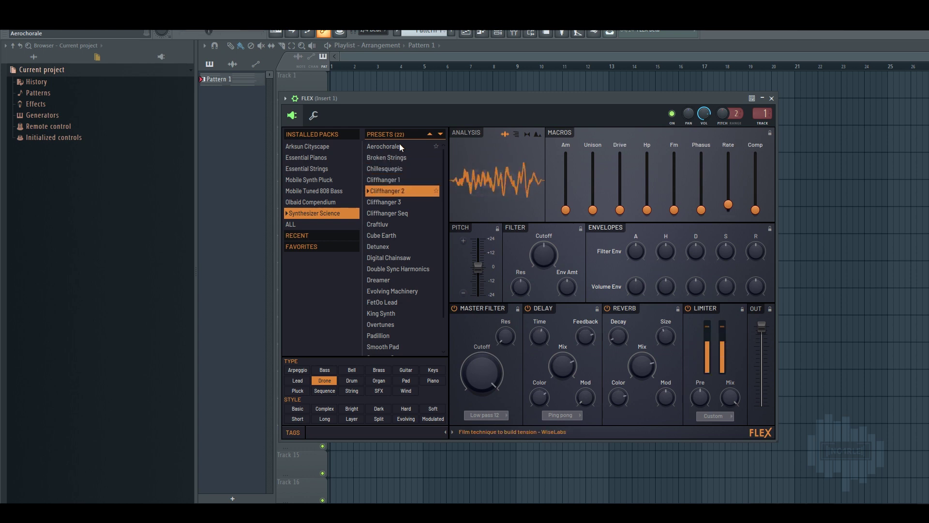
pyautogui.press('Down')
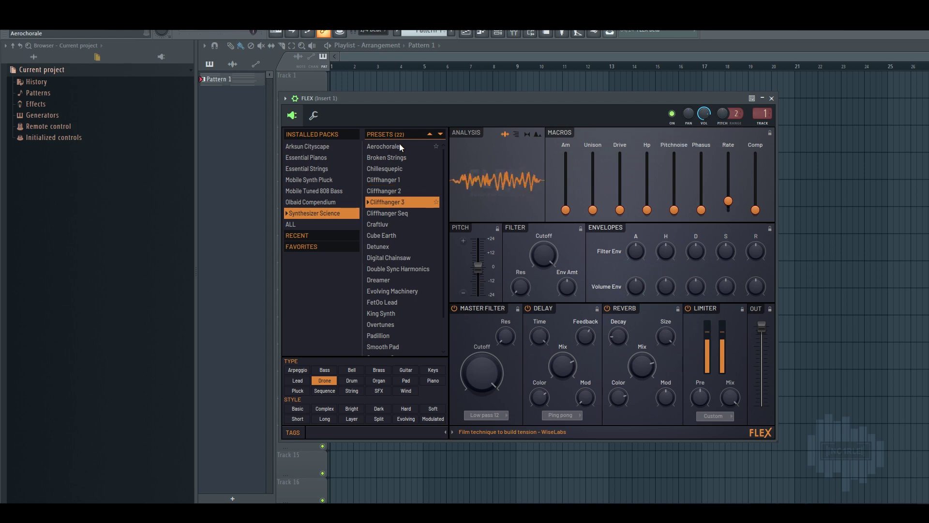
pyautogui.press('Down')
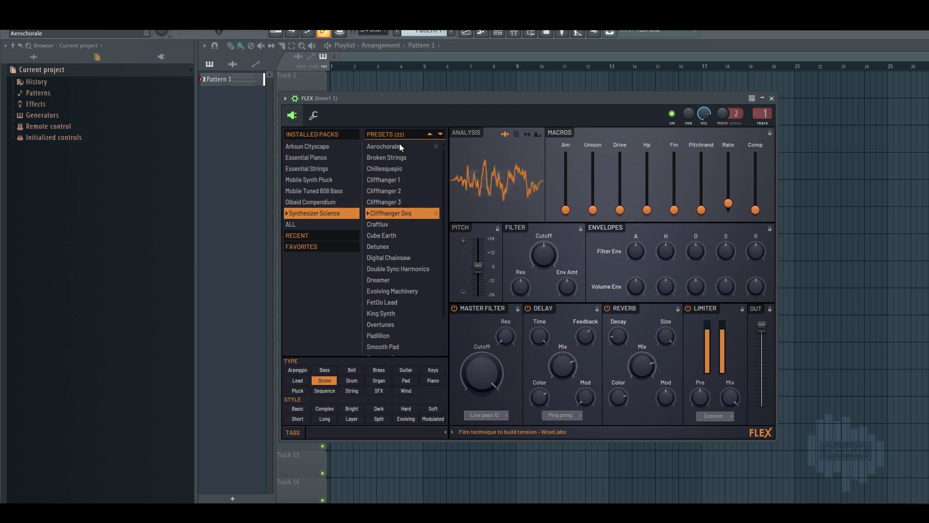
# - Audition the drone presets in order: Craftluv, Cube Earth, Detunex, Digital Chainsaw and Double Sync Harmonics
pyautogui.press('Down')
pyautogui.press('Down')
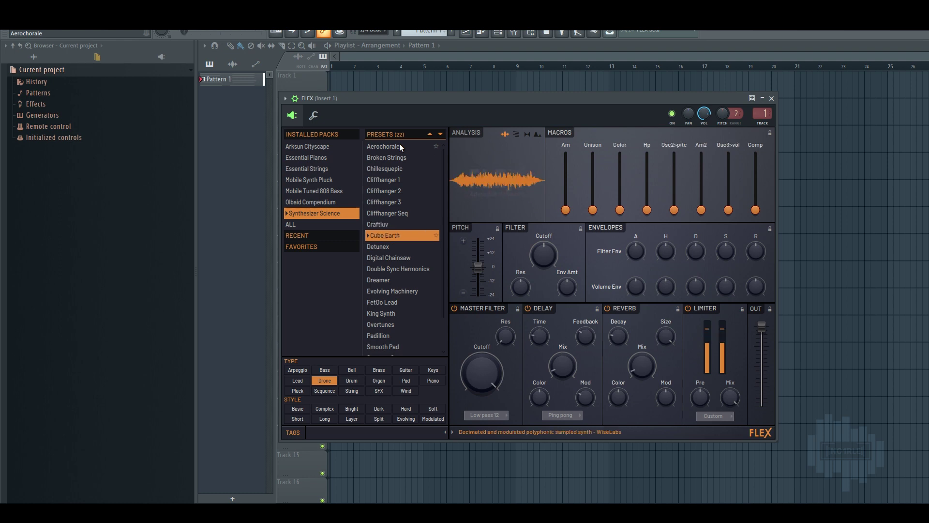
pyautogui.press('Down')
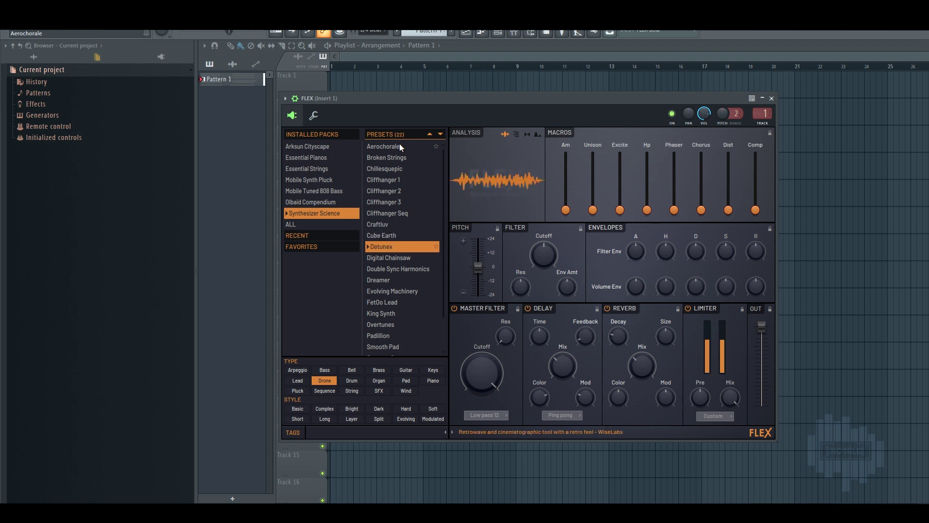
pyautogui.press('Down')
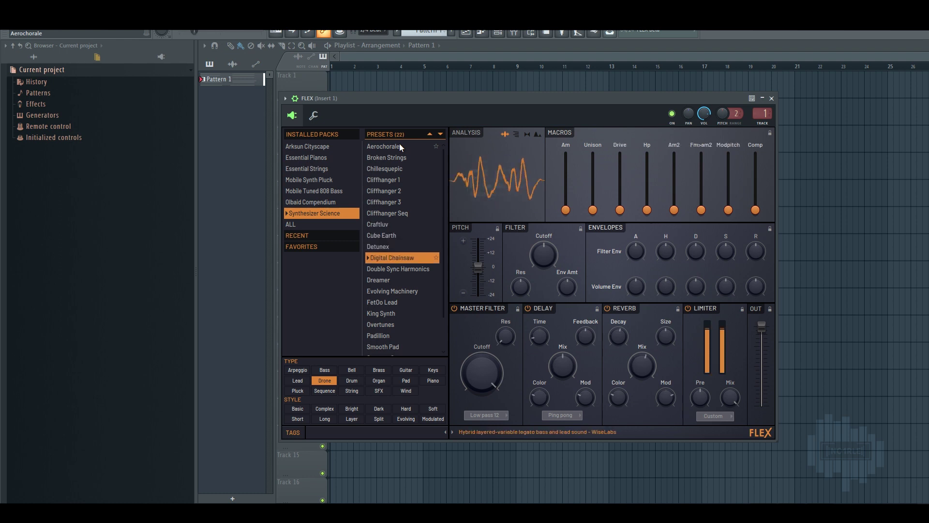
pyautogui.press('Down')
# - Audition the drone presets in order: Dreamer, Evolving Machinery, FetOo Lead and King Synth
pyautogui.press('Down')
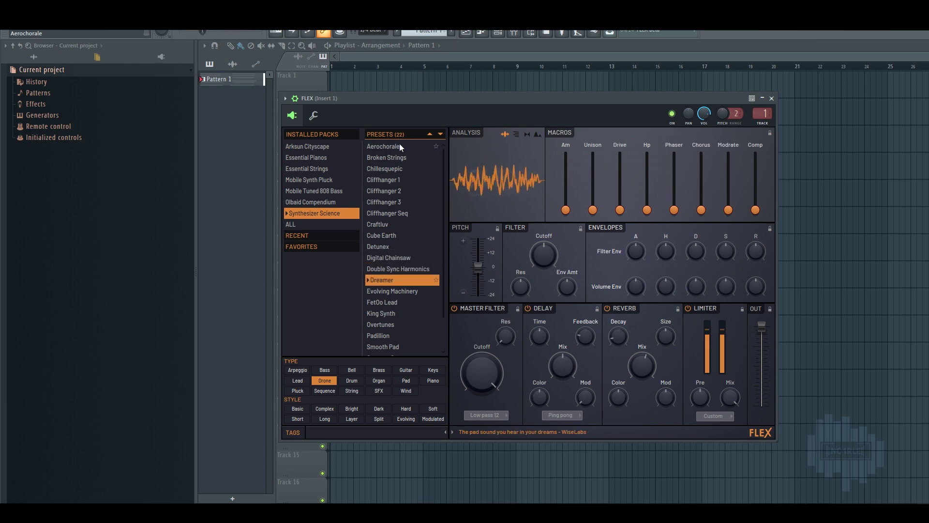
pyautogui.press('Down')
pyautogui.press('Down')
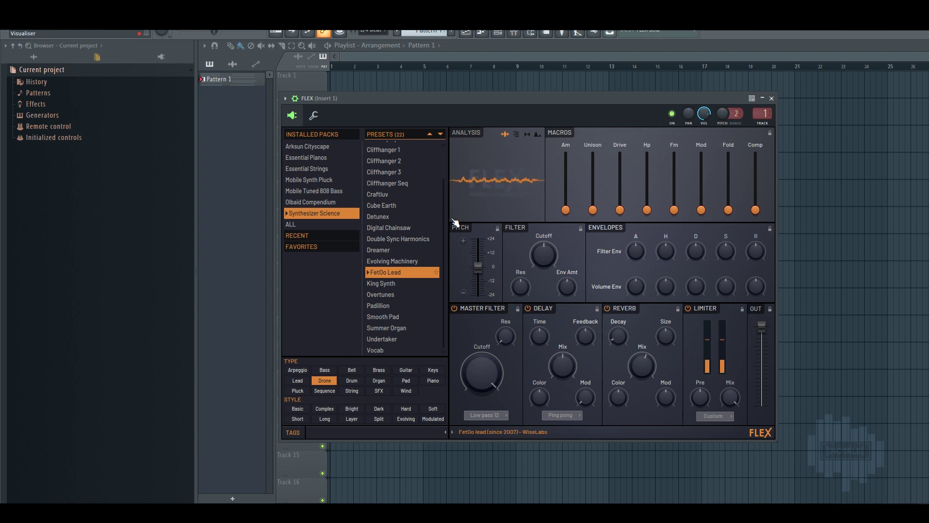
pyautogui.press('Down')
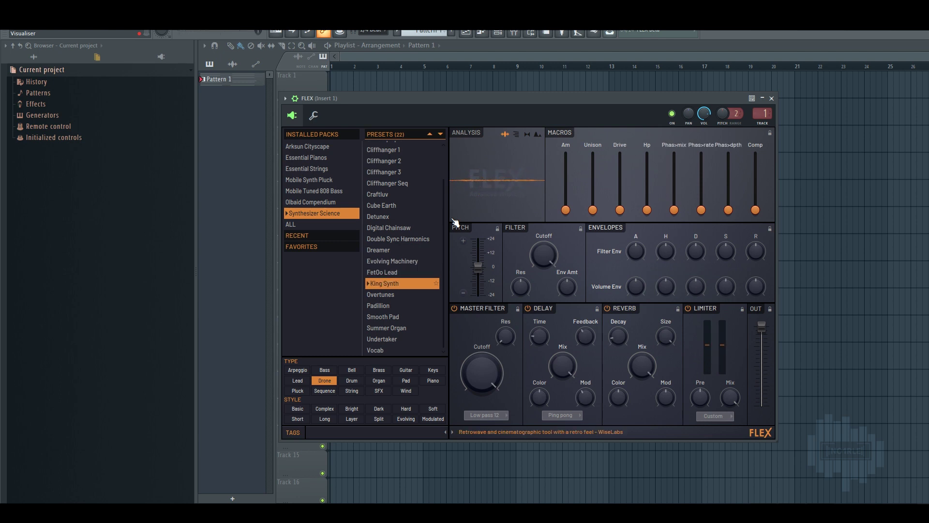
# - Audition the drone presets in order: Overtunes, Padillion, Smooth Pad, Summer Organ, Undertaker and Vocab
pyautogui.press('Down')
pyautogui.press('Down')
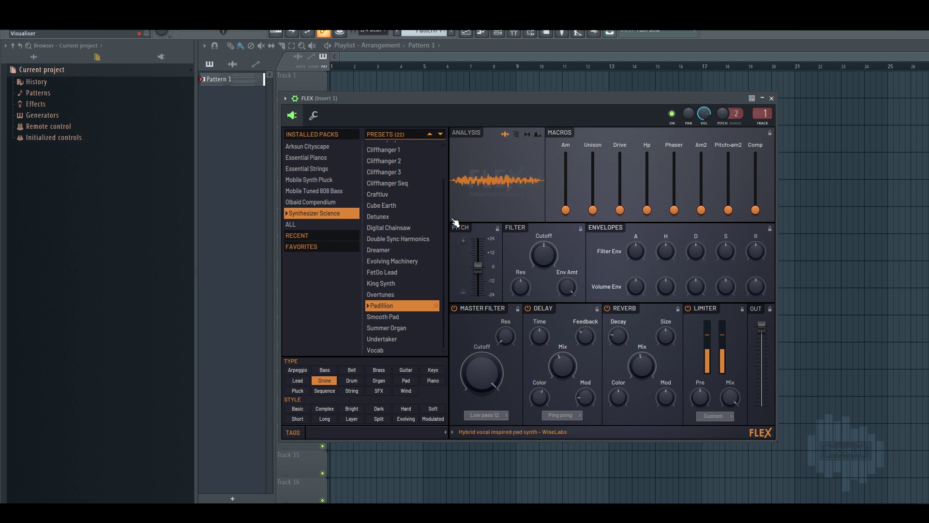
pyautogui.press('Down')
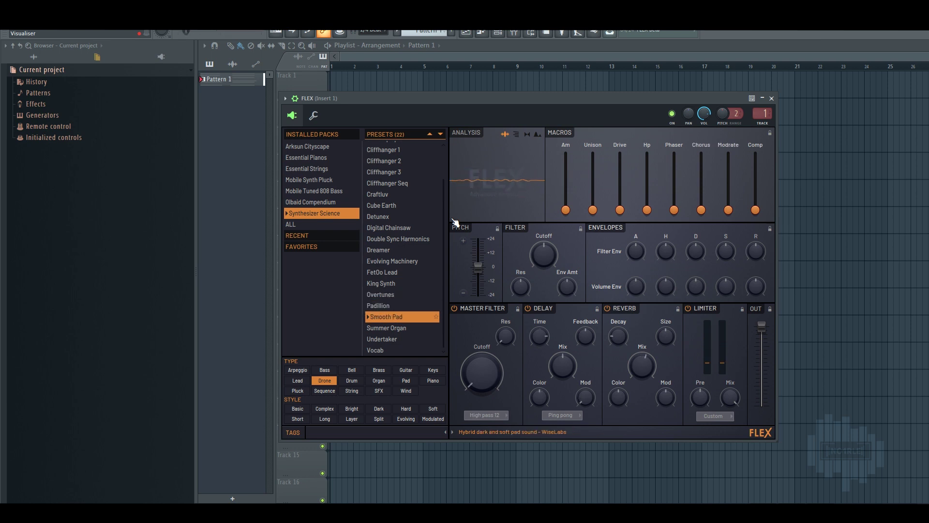
pyautogui.press('Down')
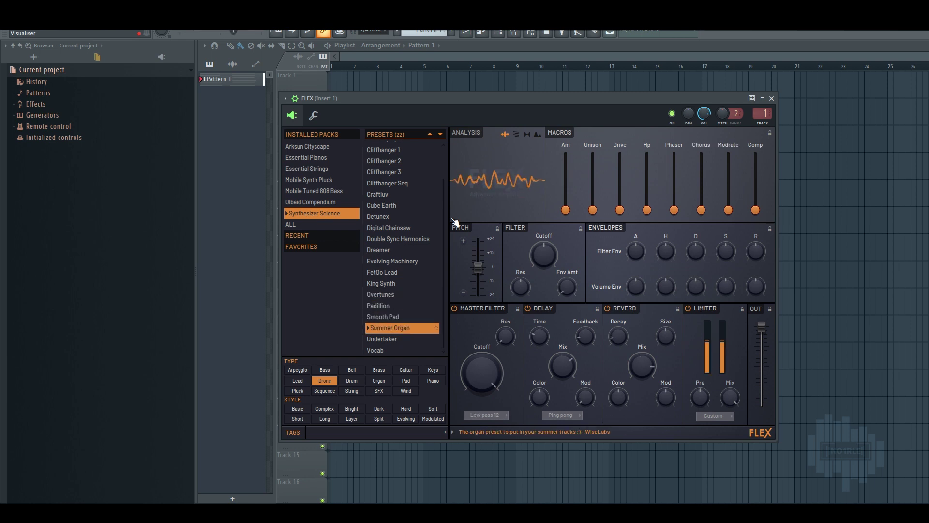
pyautogui.press('Down')
pyautogui.press('Down')
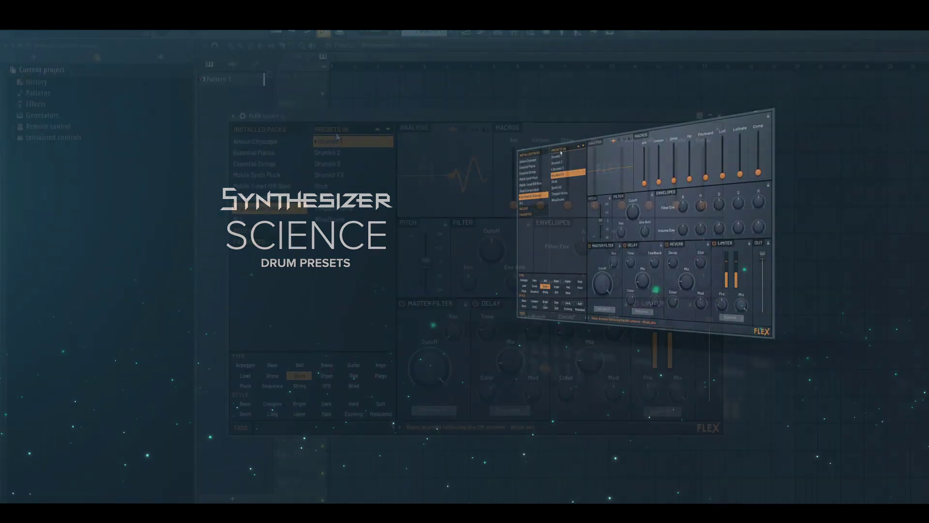
# - Audition the drum presets in order: Drumkit 2, Drumkit 3, Drumkit FX, Shub, Synth Kit, Timpani Horns and WiseDrums
pyautogui.press('Down')
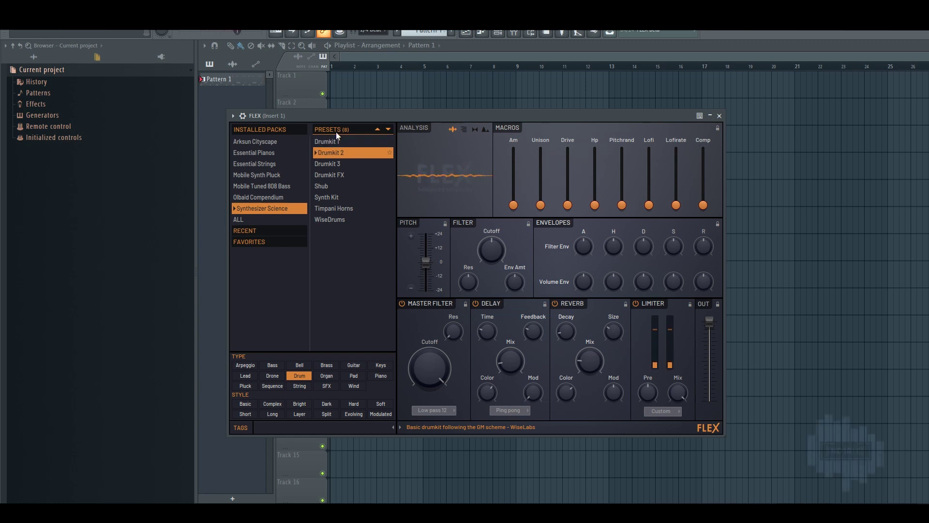
pyautogui.press('Down')
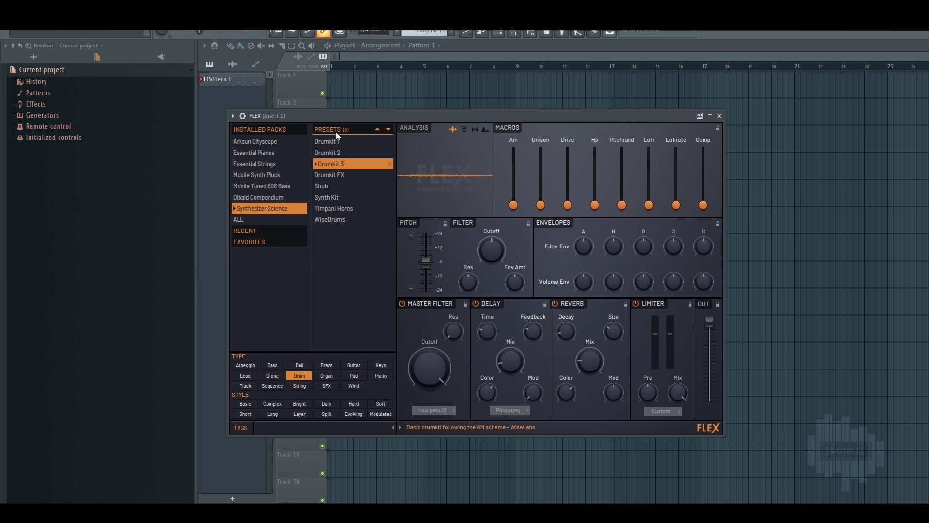
pyautogui.press('Down')
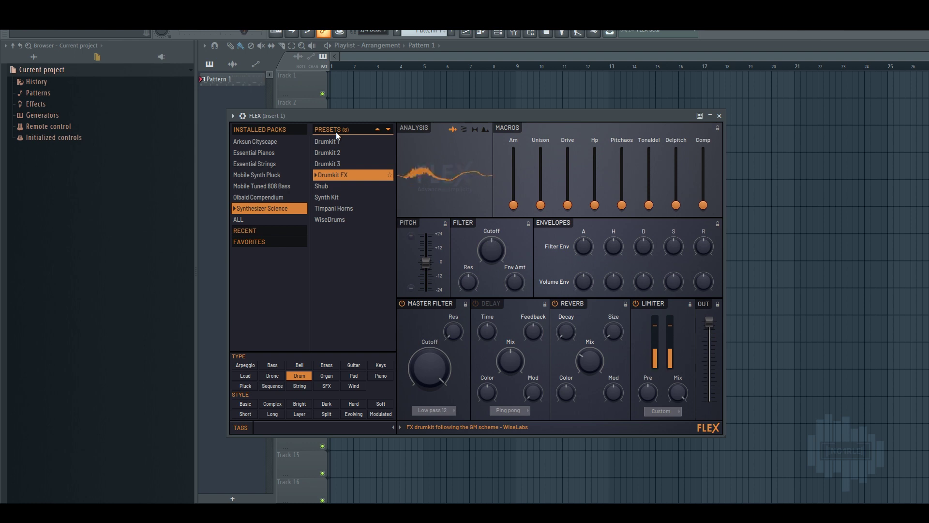
pyautogui.press('Down')
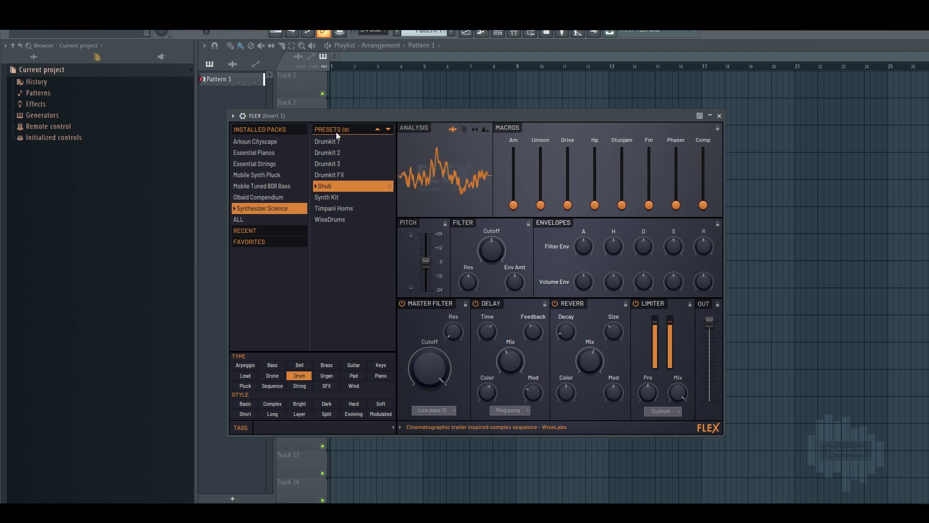
pyautogui.press('Down')
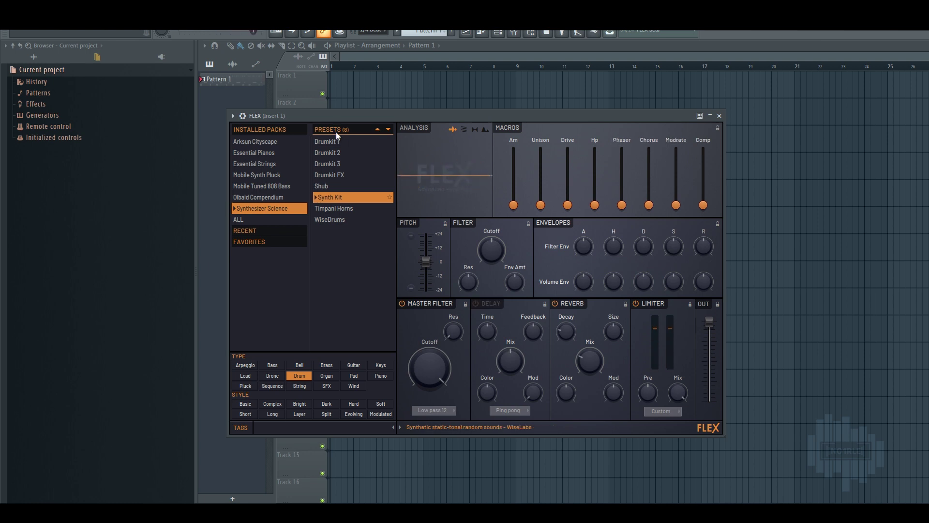
pyautogui.press('Down')
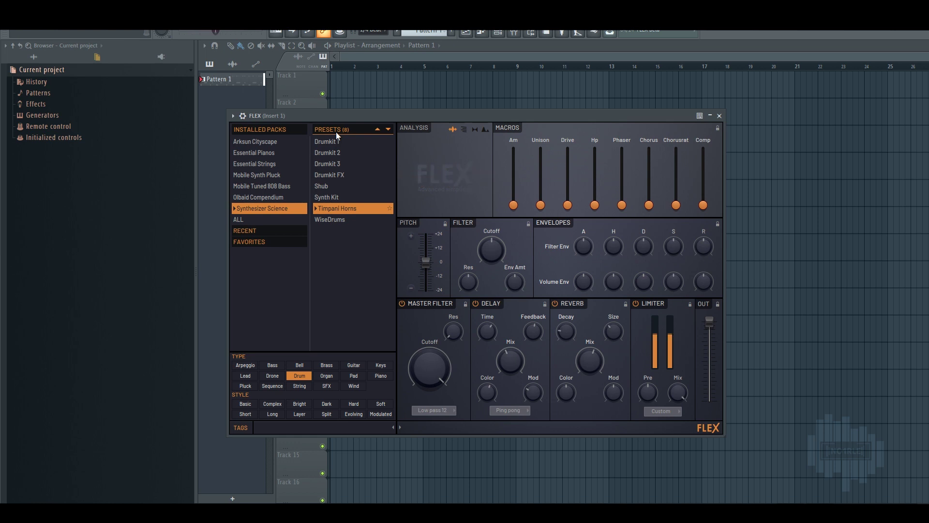
pyautogui.press('Down')
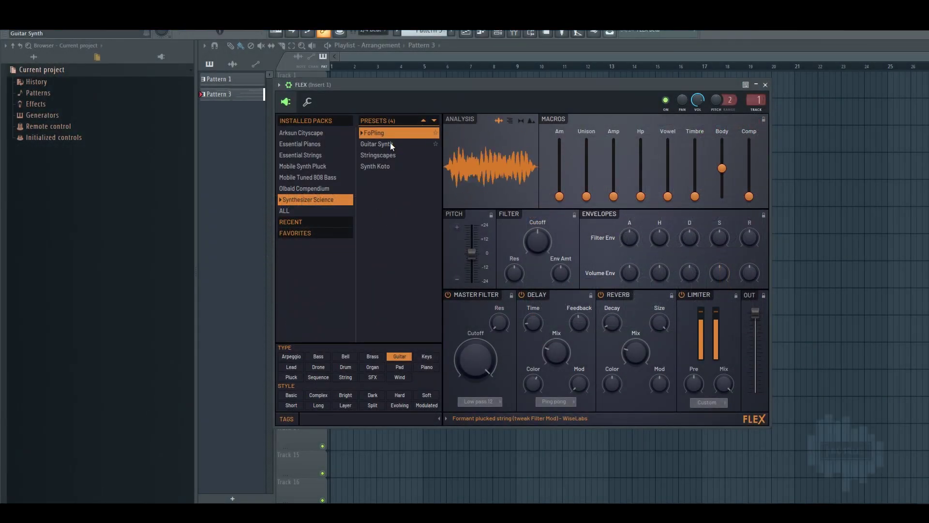
# - Audition the guitar presets Stringscapes and Synth Koto in order
pyautogui.click(385, 155)
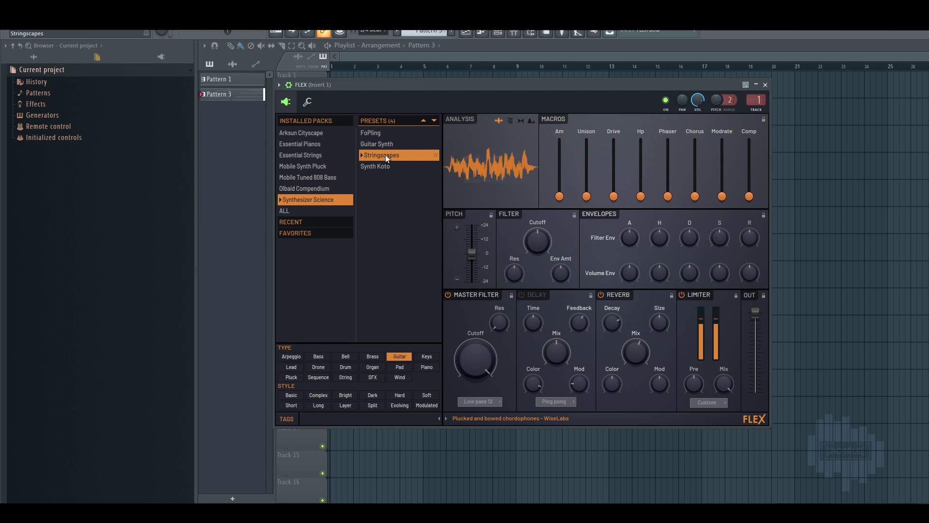
pyautogui.click(381, 164)
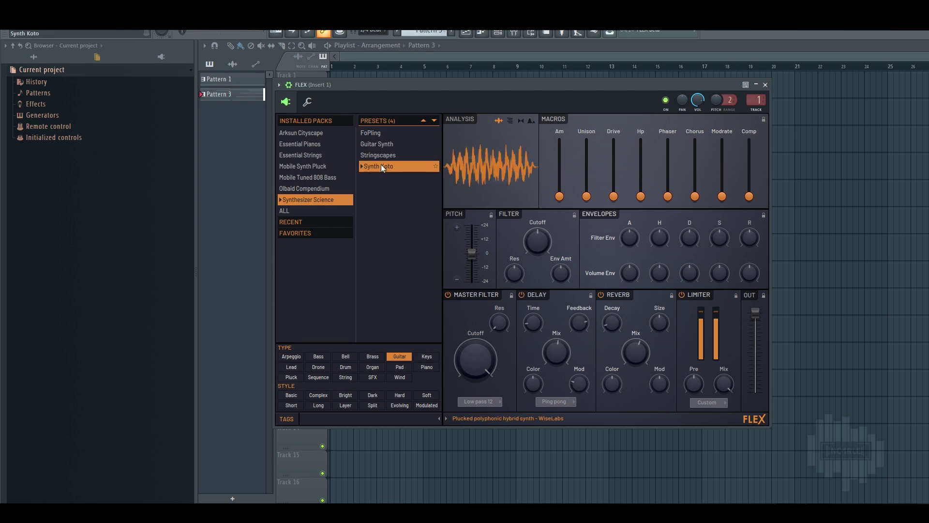
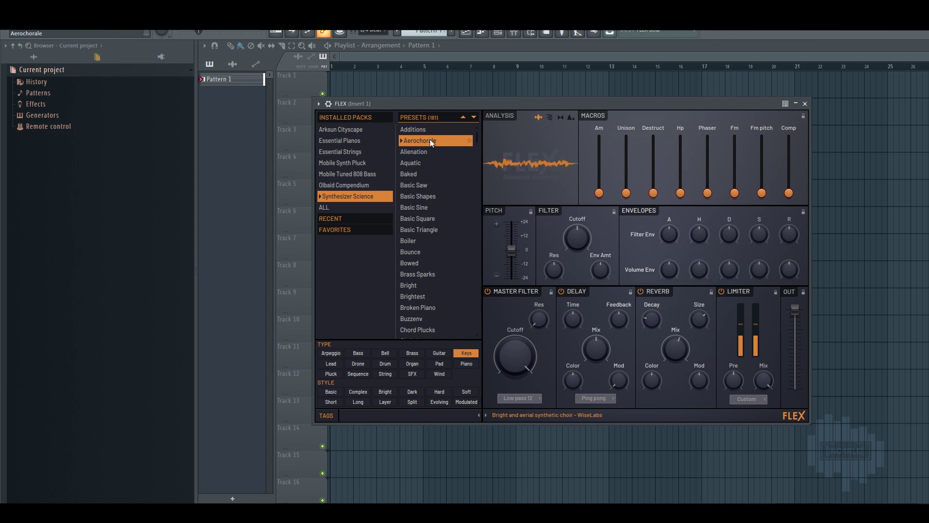
# - Audition the keys presets in order: Alienation, Aquatic and Baked
pyautogui.click(422, 151)
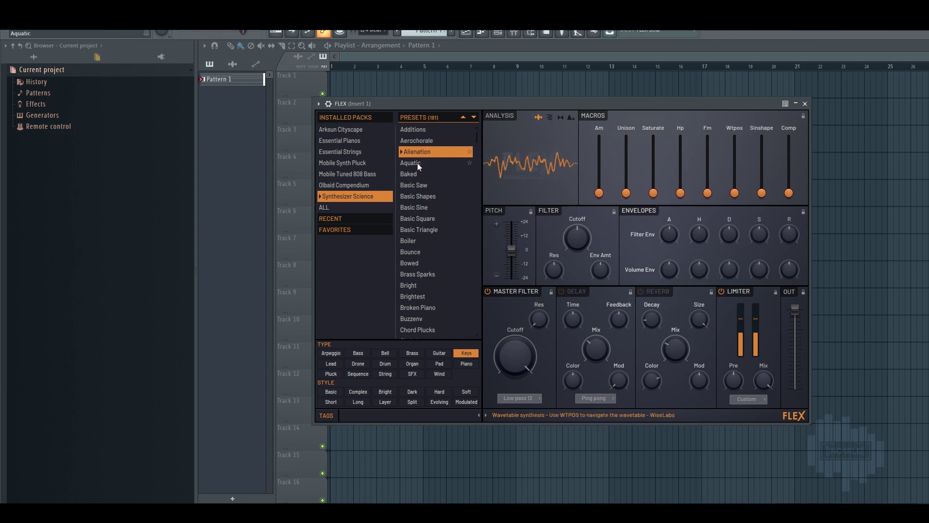
pyautogui.click(417, 162)
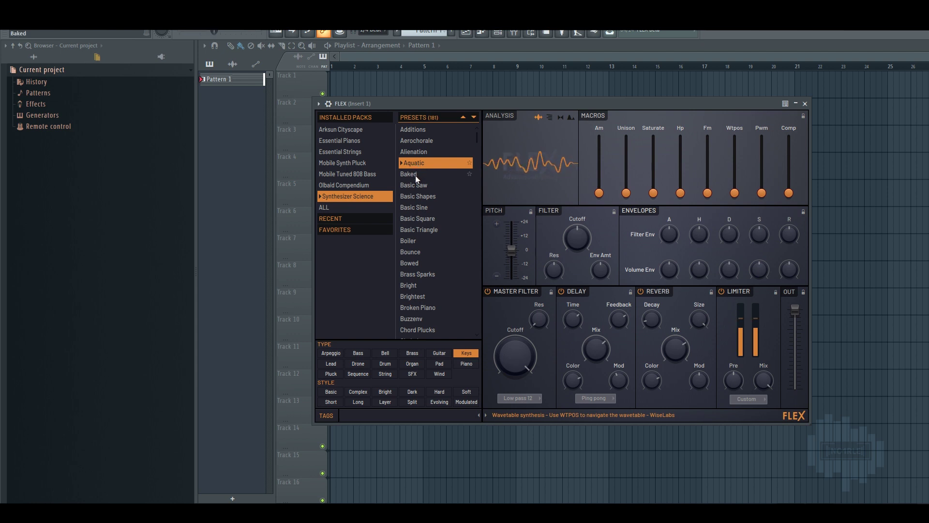
pyautogui.click(415, 175)
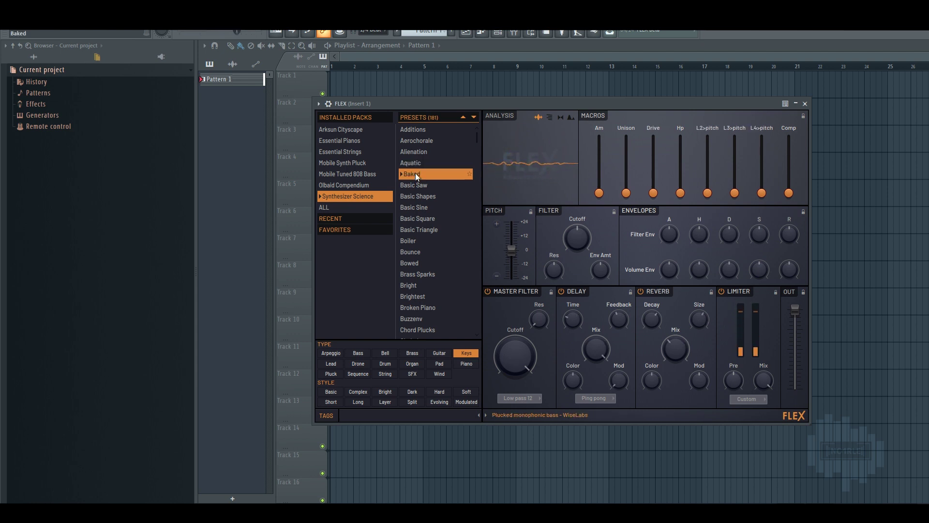
# - Audition the basic waveform keys presets in order: Basic Saw, Basic Shapes, Basic Sine, Basic Square and Basic Triangle
pyautogui.click(417, 185)
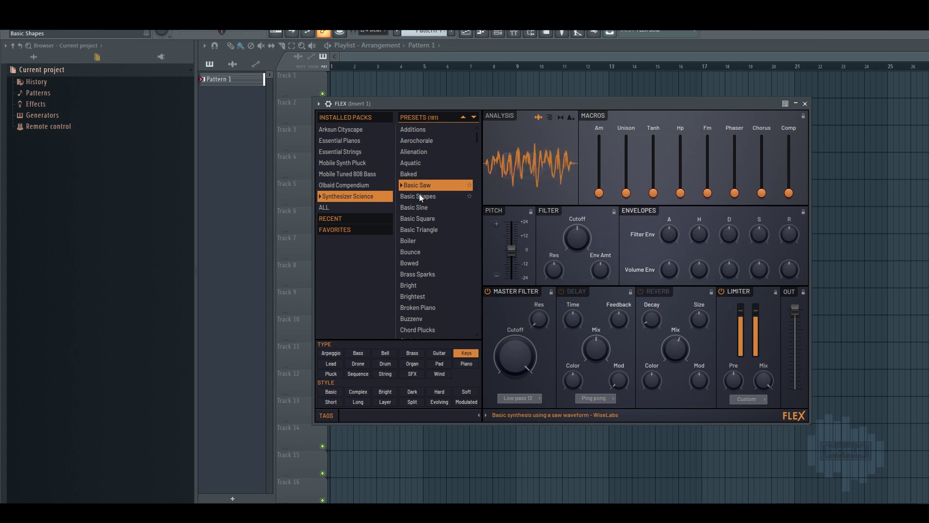
pyautogui.click(419, 196)
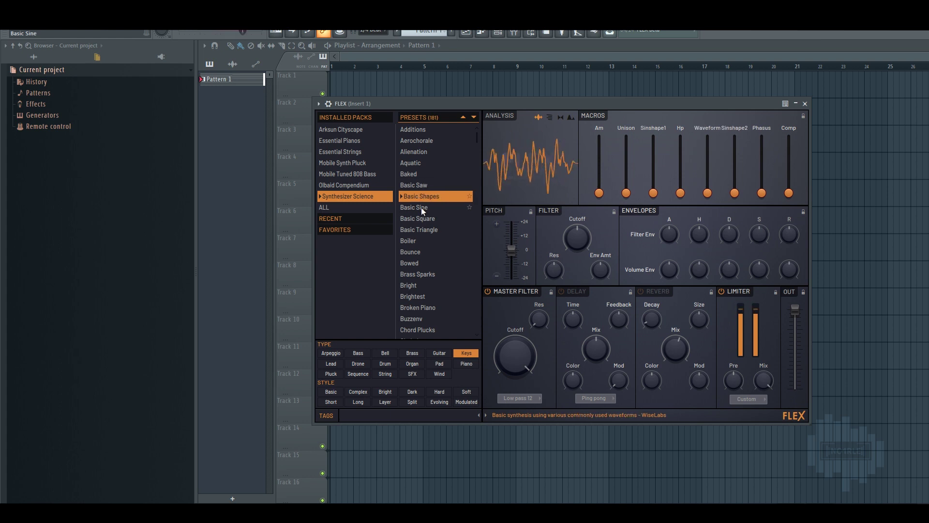
pyautogui.click(421, 207)
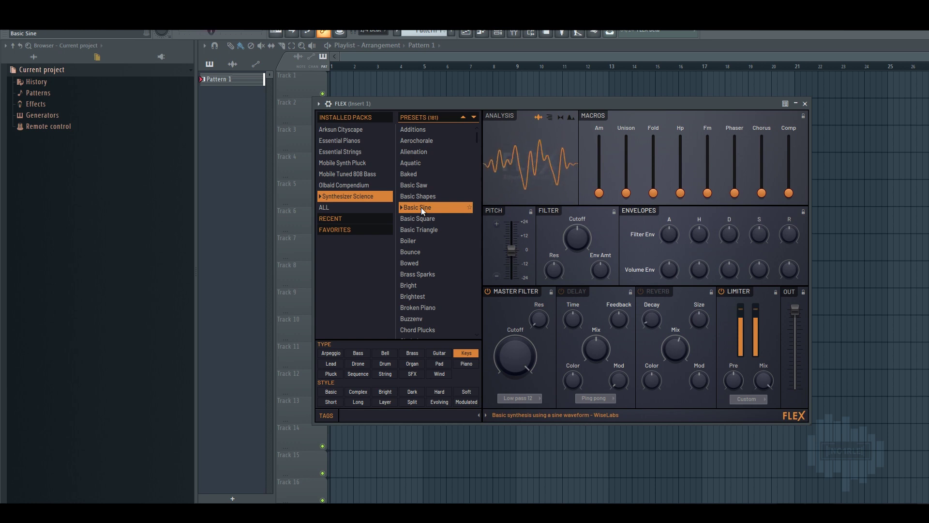
pyautogui.click(421, 218)
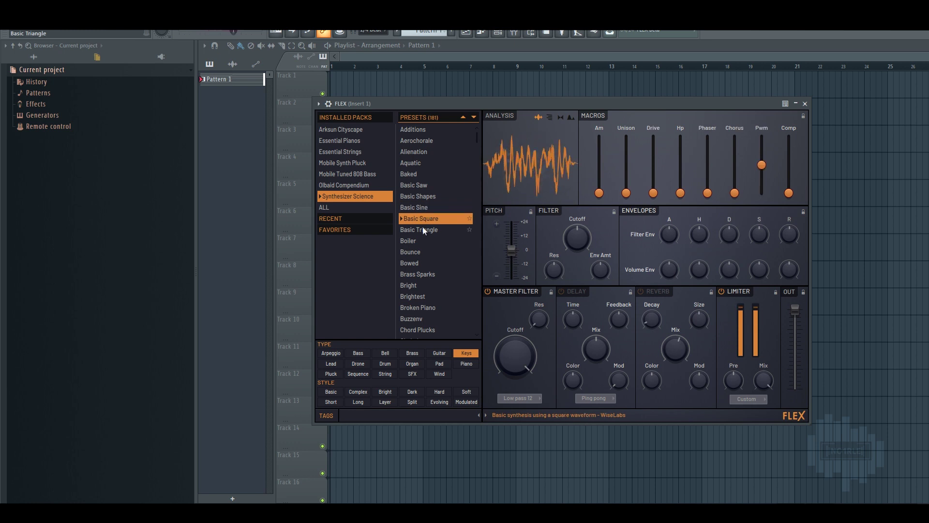
pyautogui.click(422, 229)
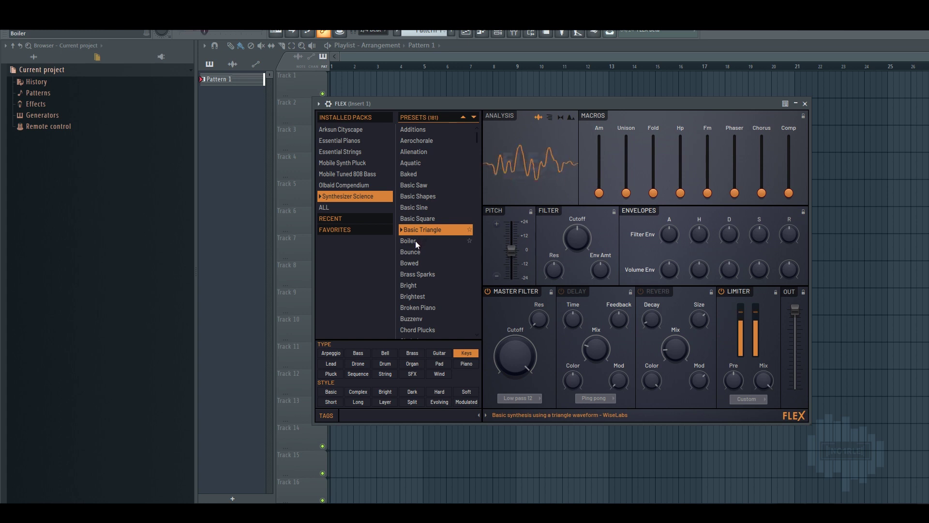
# - Audition the keys presets in order: Boiler, Bounce, Bowed, Brass Sparks, Bright and Brightest
pyautogui.click(416, 240)
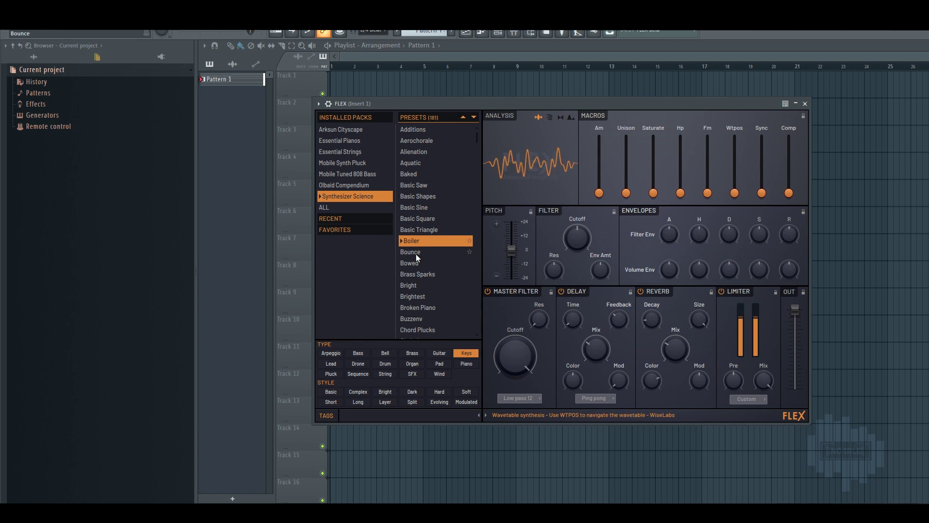
pyautogui.click(416, 253)
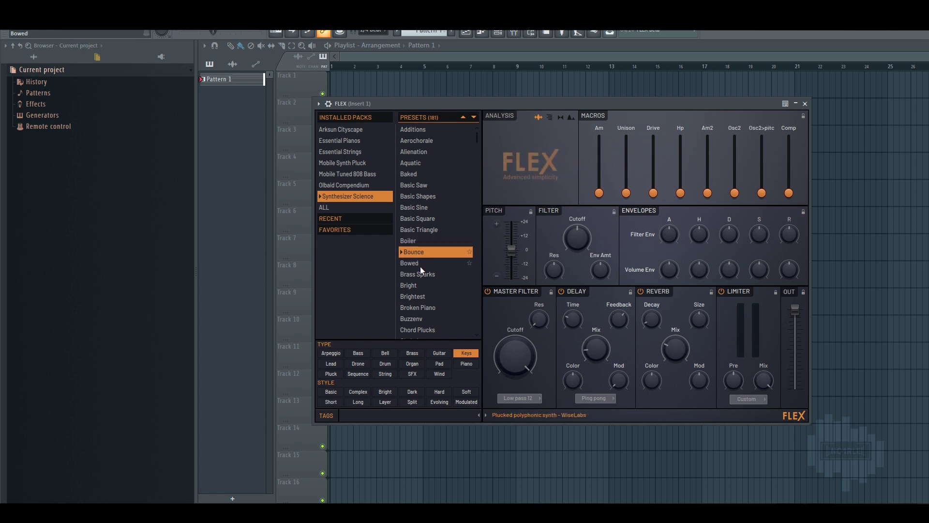
pyautogui.click(422, 263)
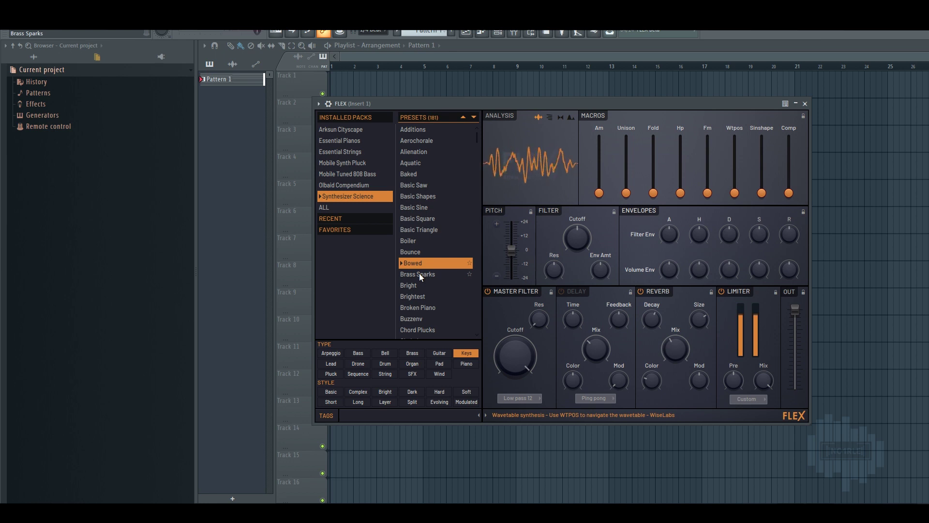
pyautogui.click(419, 272)
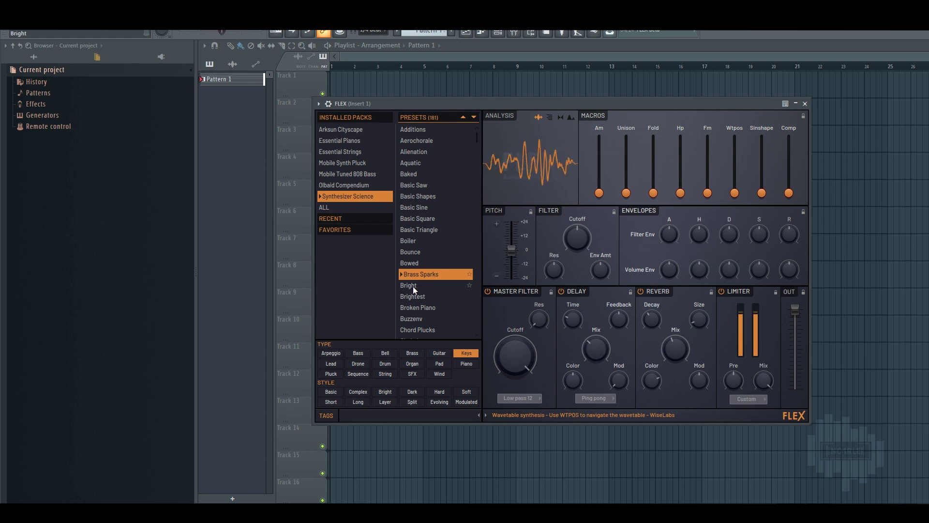
pyautogui.click(413, 286)
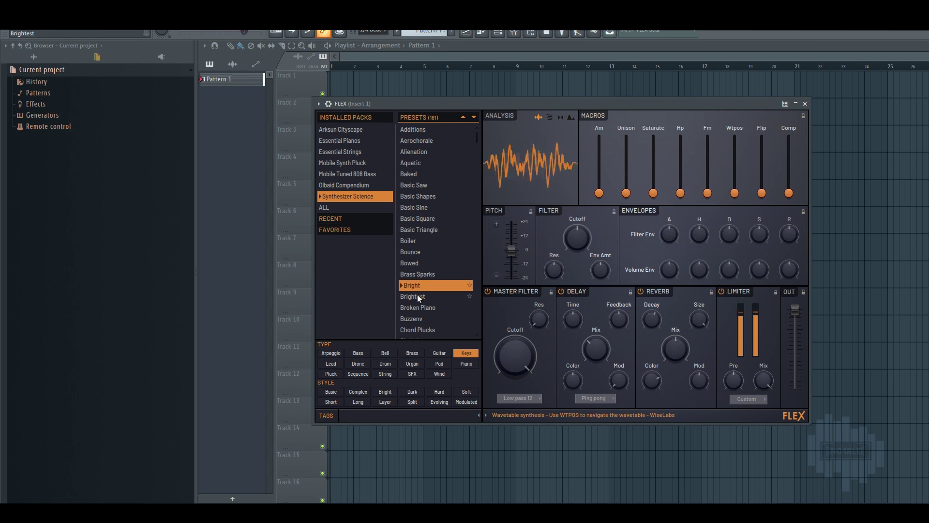
pyautogui.click(417, 295)
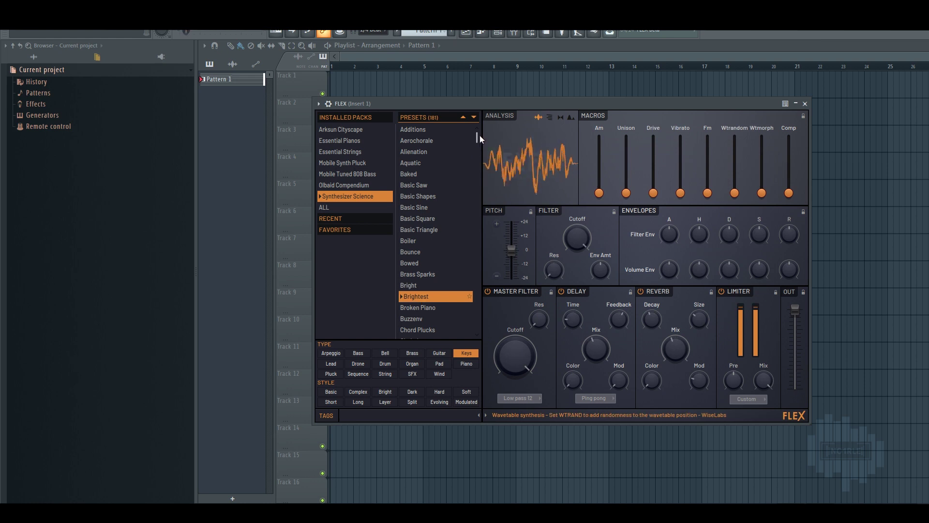
# - Audition the keys presets in order: Broken Piano, Buzzenv, Chord Plucks, Chubakeys, Classic Strings, Clav Keys and Clavex (Poly)
pyautogui.moveTo(475, 139); pyautogui.dragTo(480, 154)
pyautogui.click(420, 147)
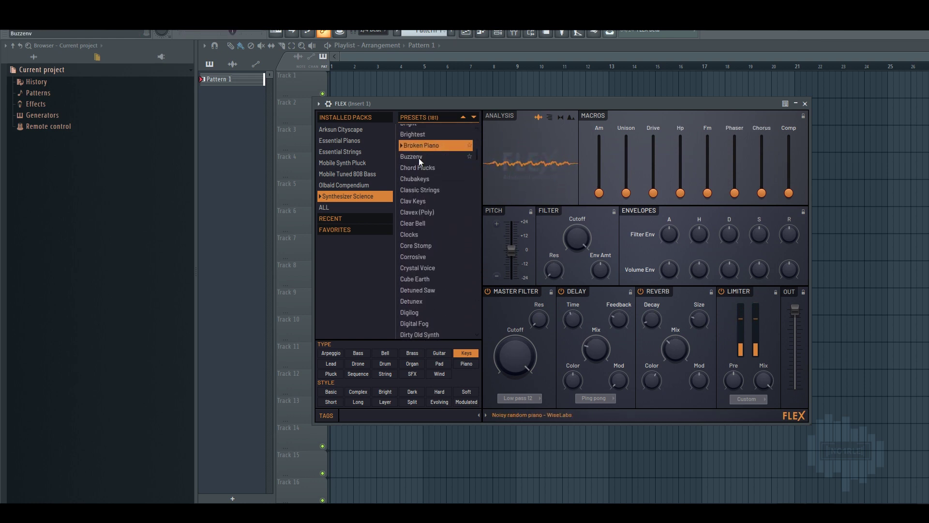
pyautogui.click(419, 158)
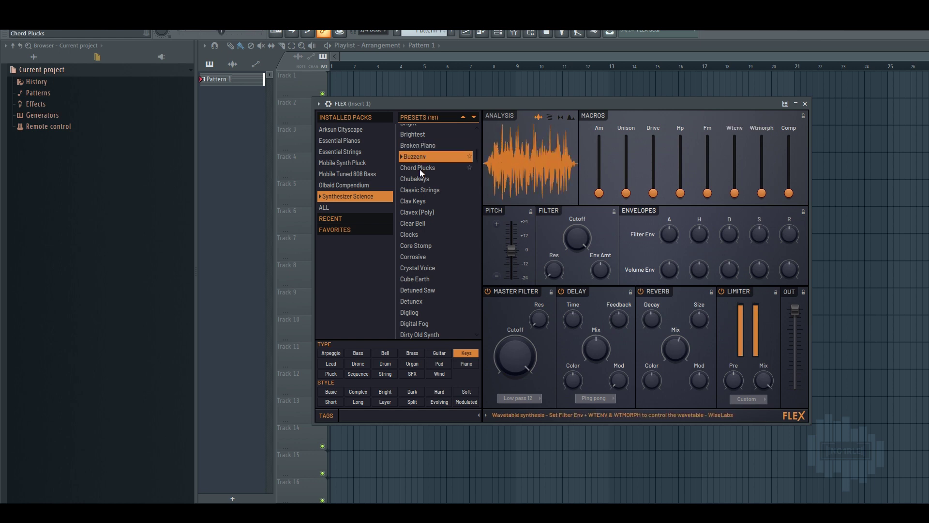
pyautogui.click(419, 168)
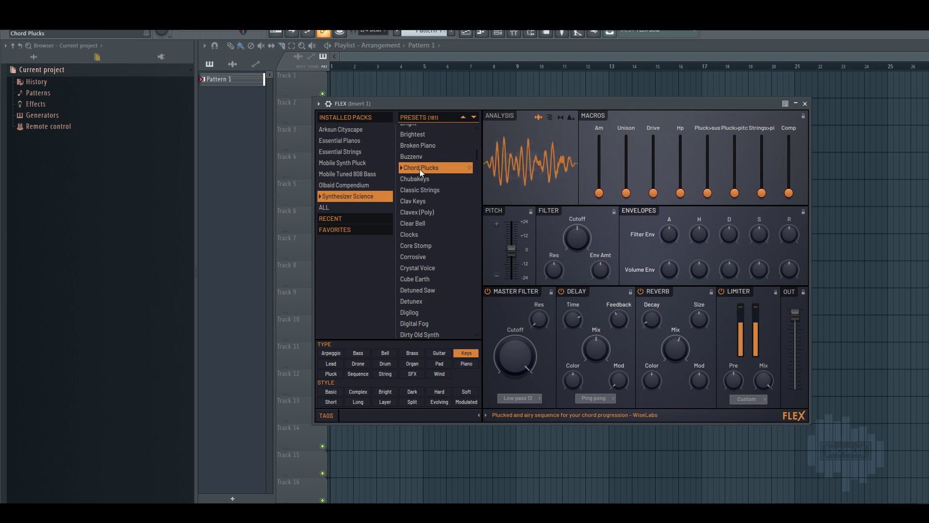
pyautogui.click(420, 179)
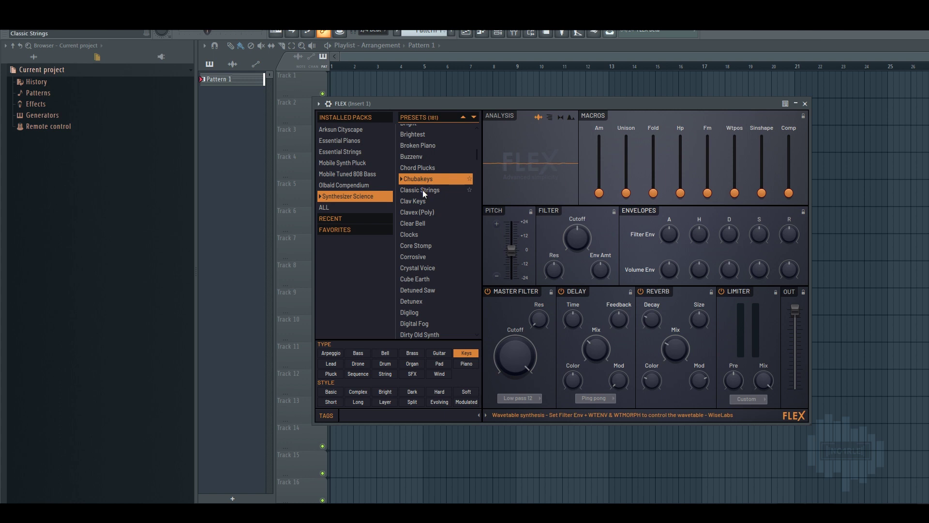
pyautogui.click(423, 190)
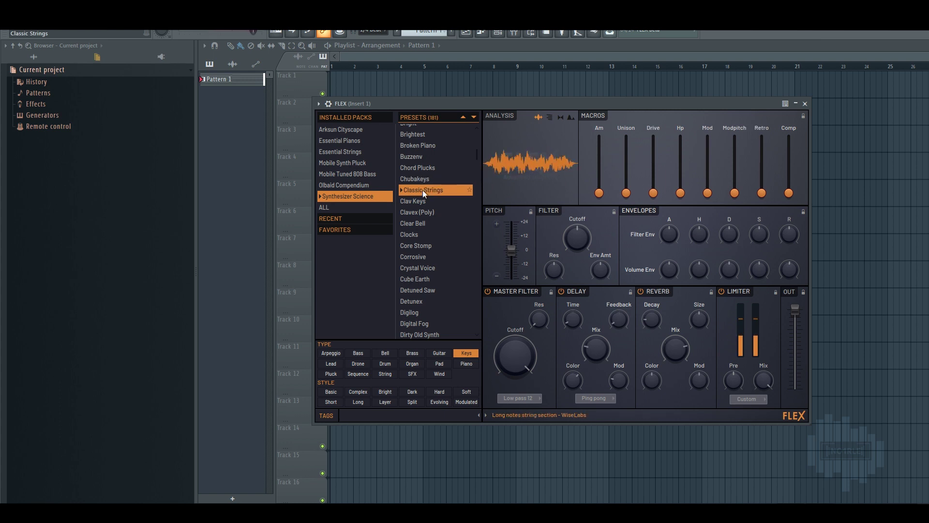
pyautogui.click(422, 201)
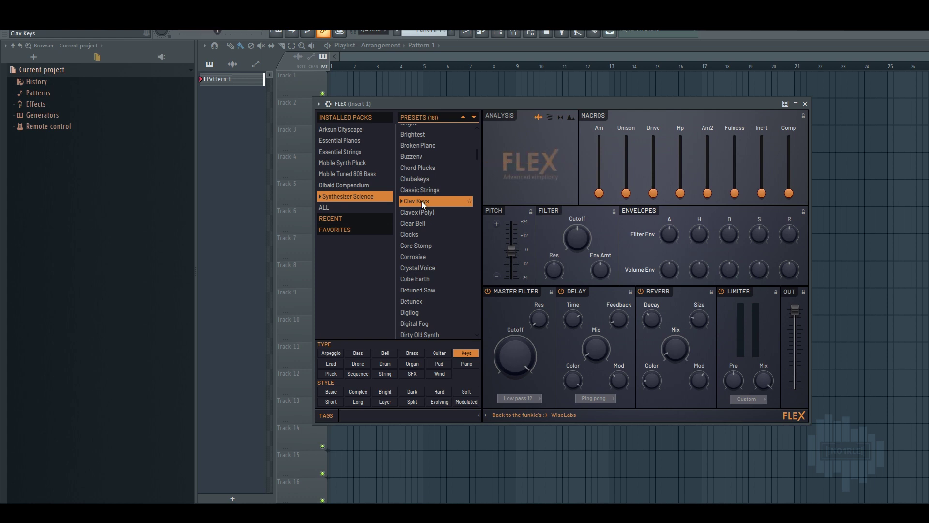
pyautogui.click(423, 212)
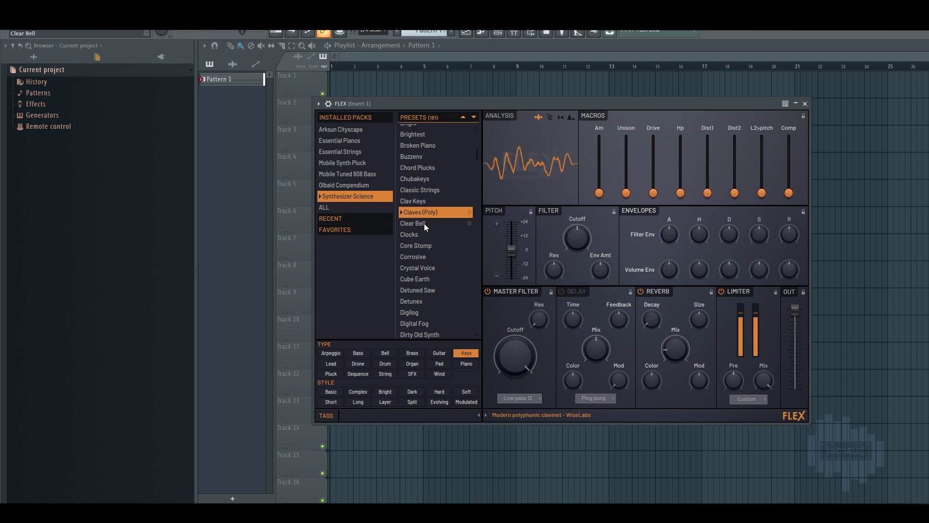
# - Audition the keys presets in order: Clear Bell, Clocks, Core Stomp, Corrosive, Crystal Voice and Cube Earth
pyautogui.click(423, 223)
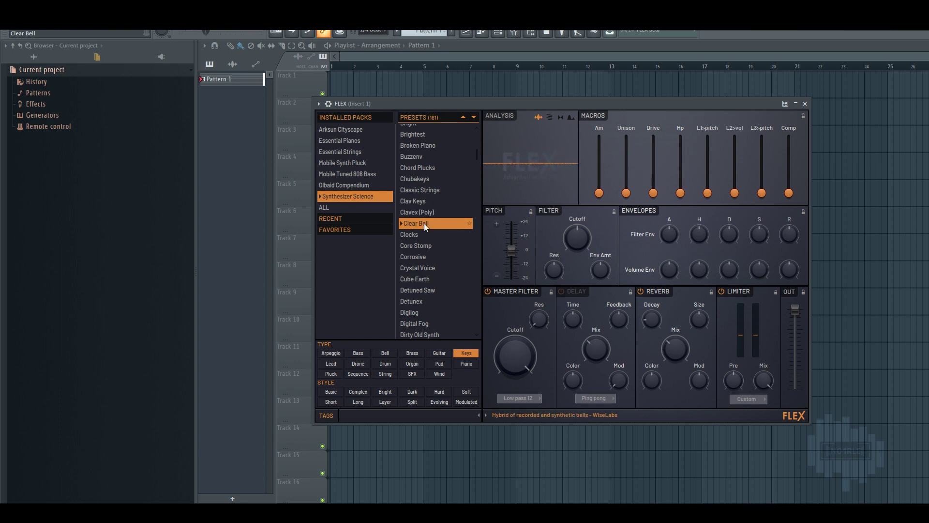
pyautogui.click(412, 235)
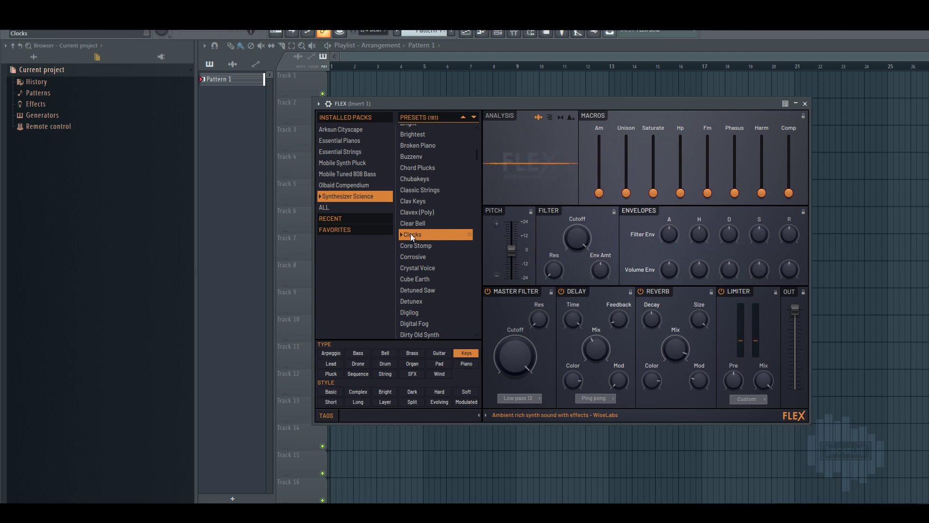
pyautogui.click(415, 244)
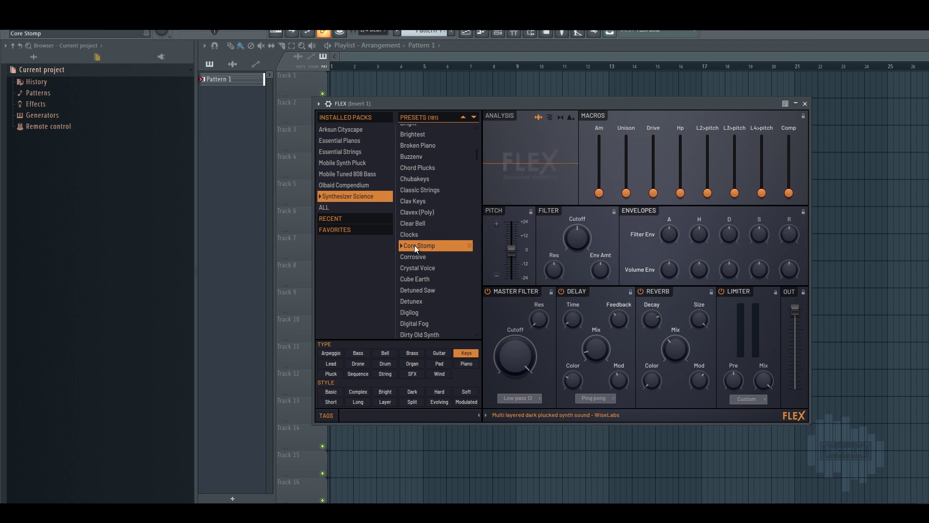
pyautogui.click(415, 257)
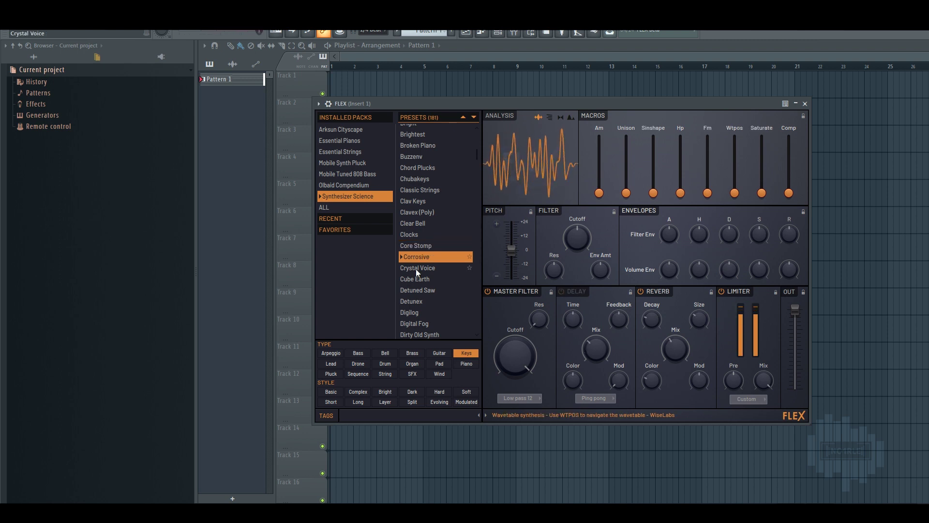
pyautogui.click(417, 268)
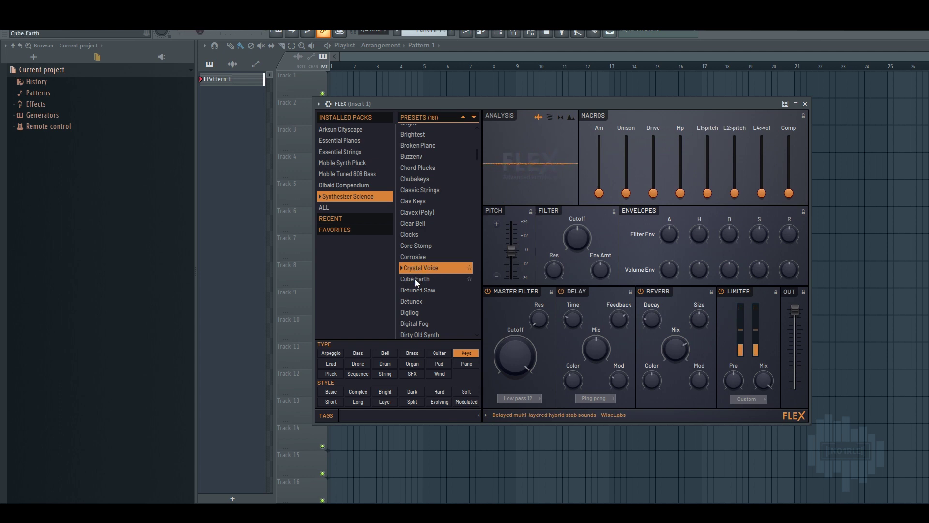
pyautogui.click(414, 280)
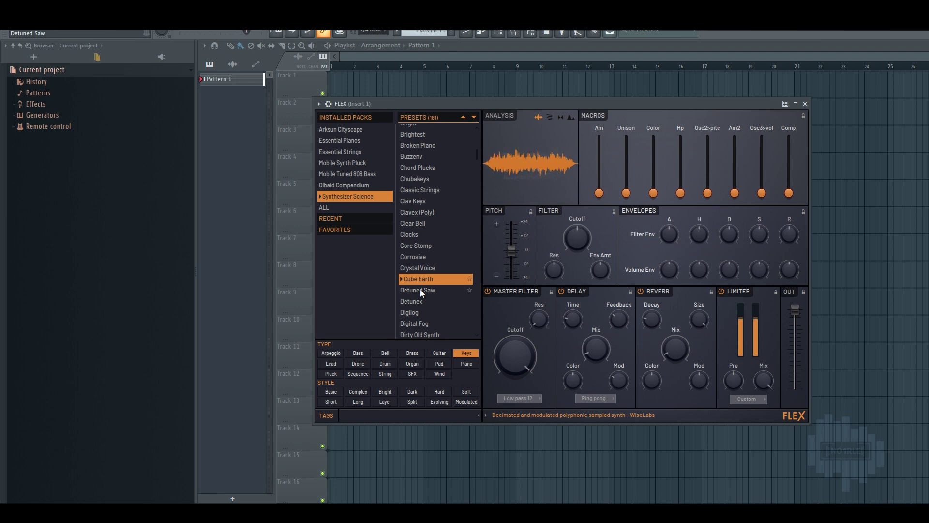
# - Audition the keys presets in order: Detuned Saw, Detunex, Digilog, Digital Fog, Dirty Old Synth, Dissonant Stab, Doppler and Dyna Plucked Chords (Cm-Eb)
pyautogui.click(420, 289)
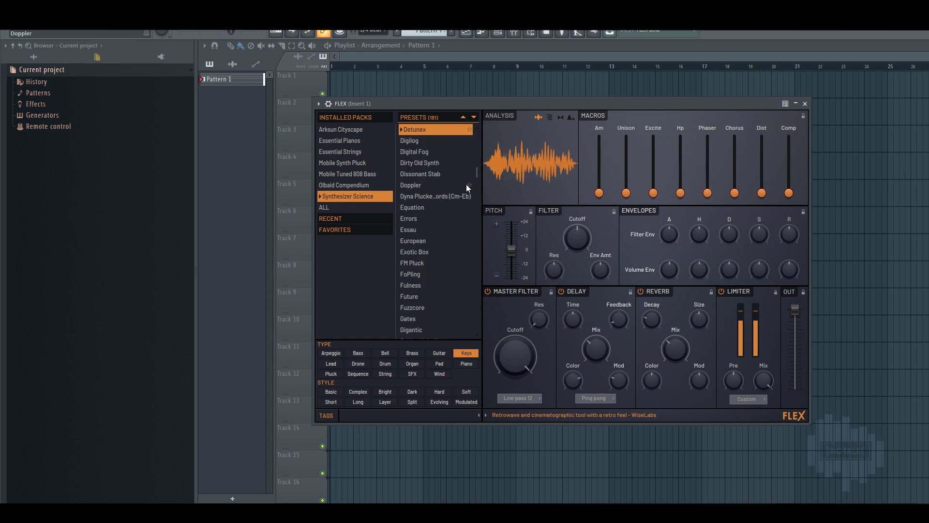
pyautogui.click(417, 140)
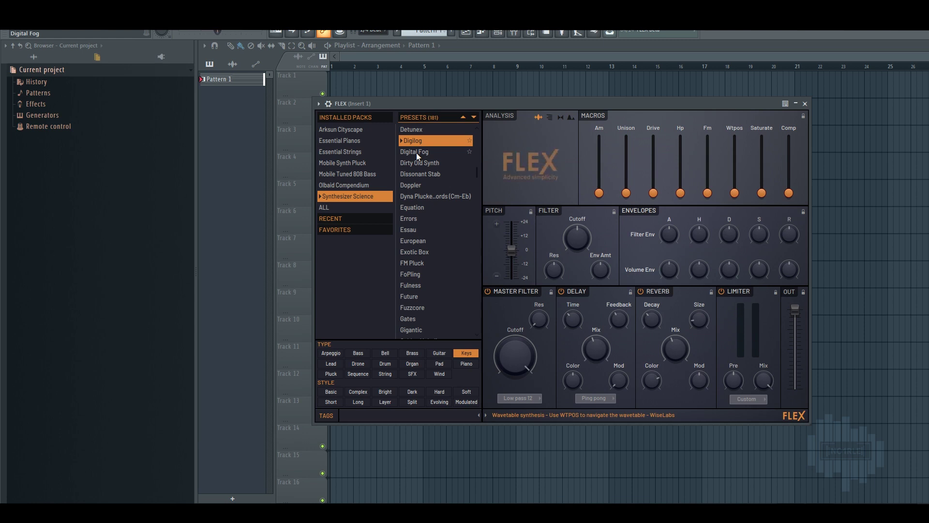
pyautogui.click(416, 153)
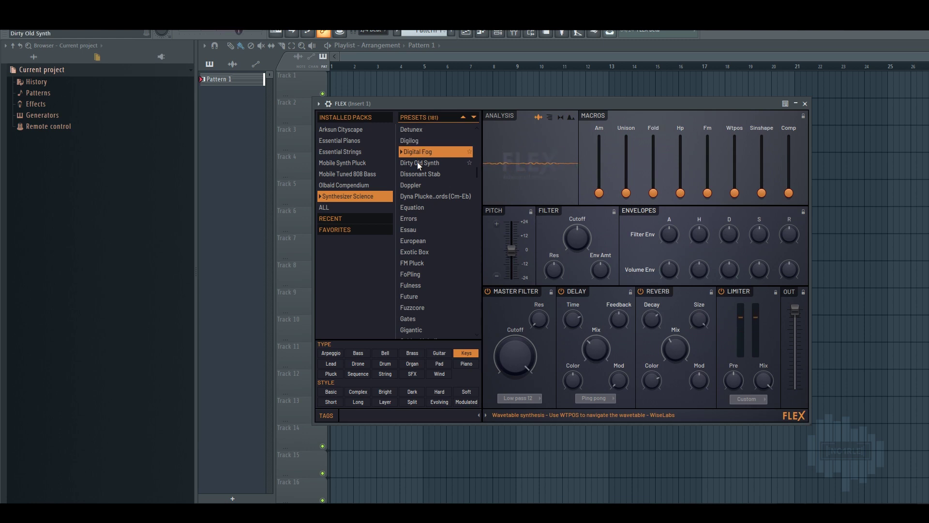
pyautogui.click(417, 163)
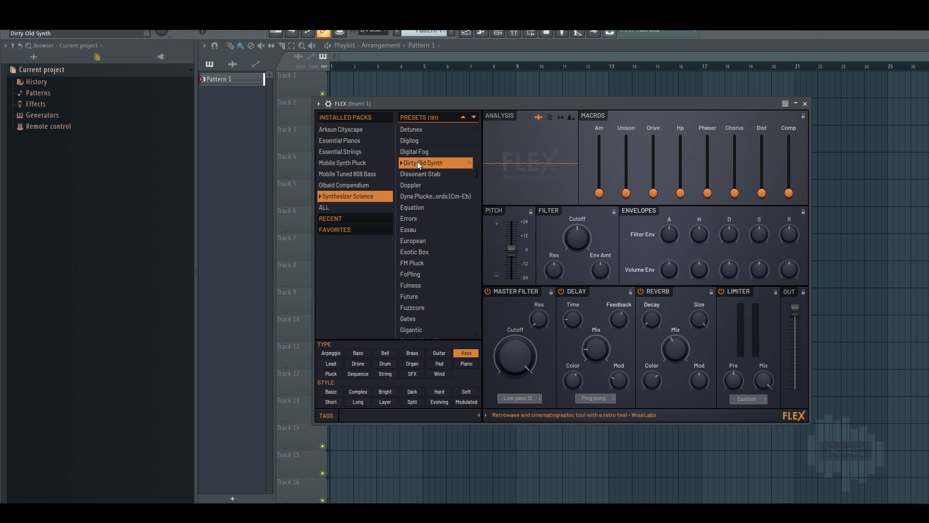
pyautogui.click(416, 174)
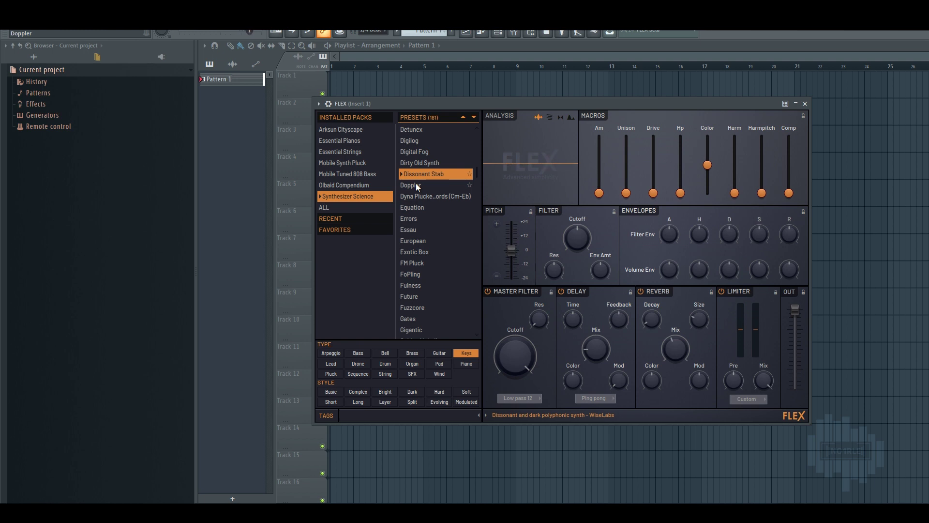
pyautogui.click(416, 183)
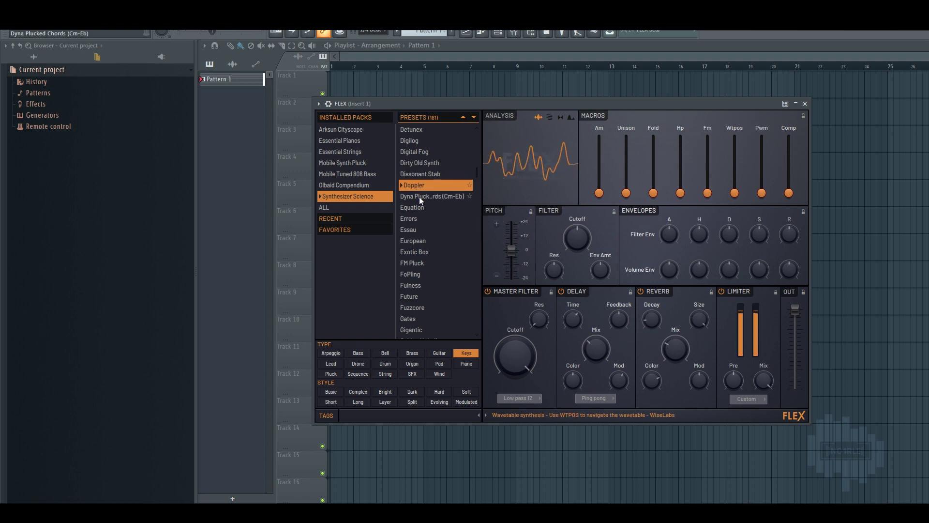
pyautogui.click(418, 197)
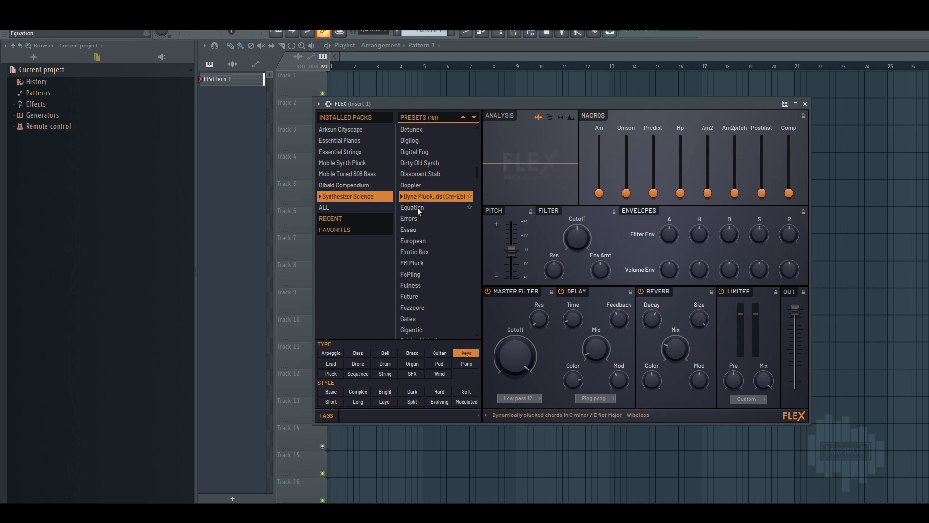
# - Audition the keys presets in order: Equation, Errors, Essau, European and Exotic Box
pyautogui.click(417, 207)
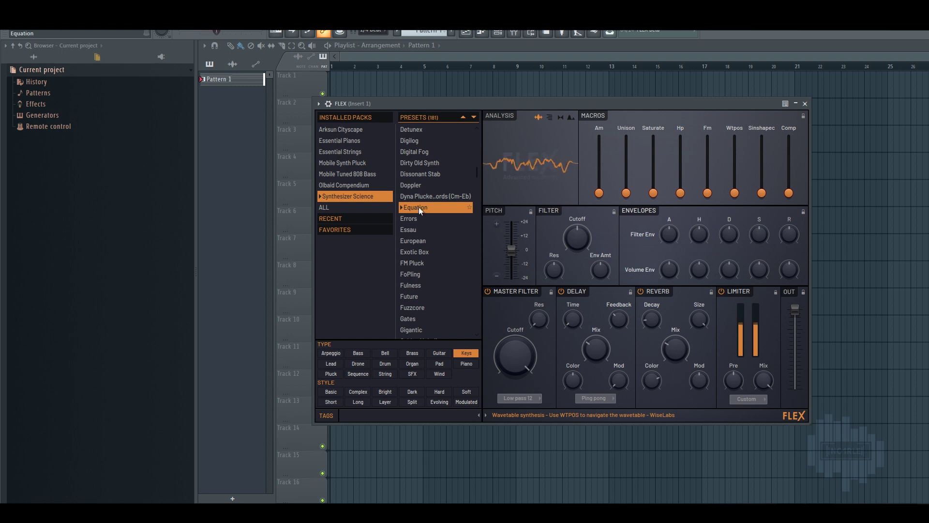
pyautogui.click(414, 220)
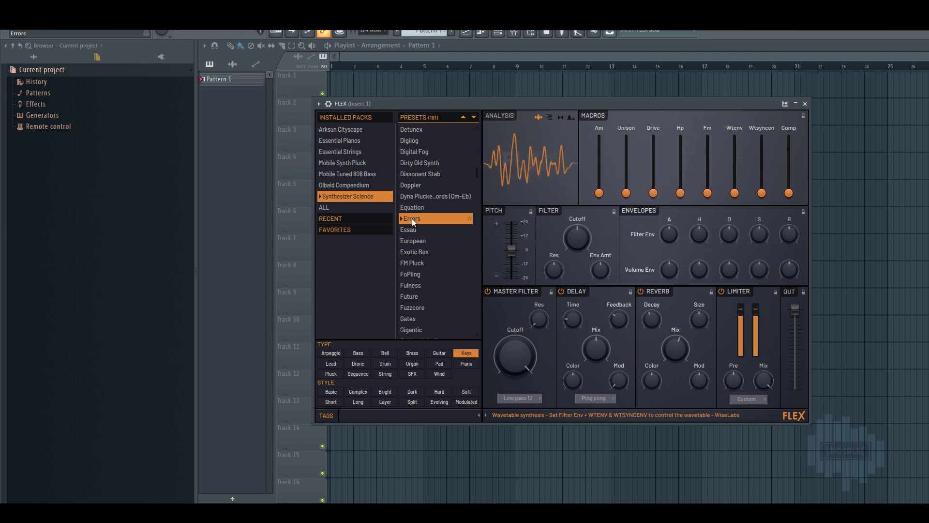
pyautogui.click(410, 229)
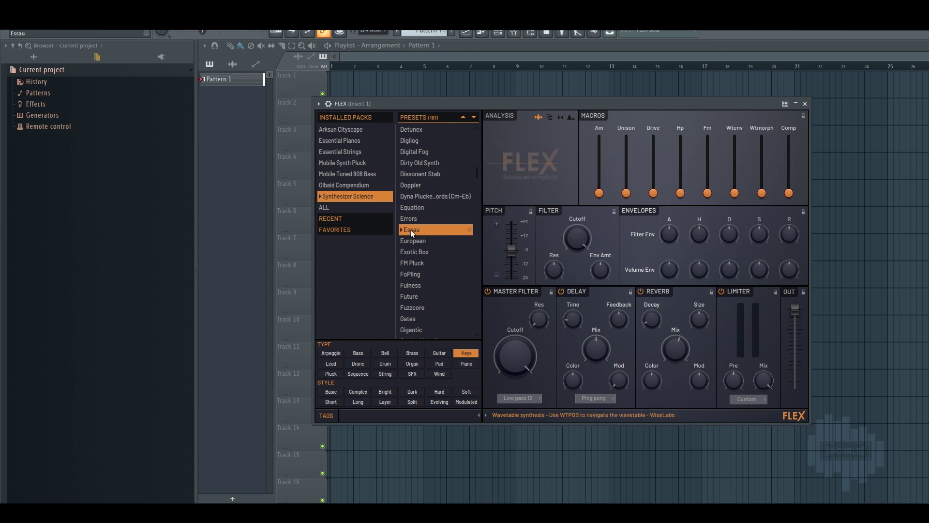
pyautogui.click(417, 241)
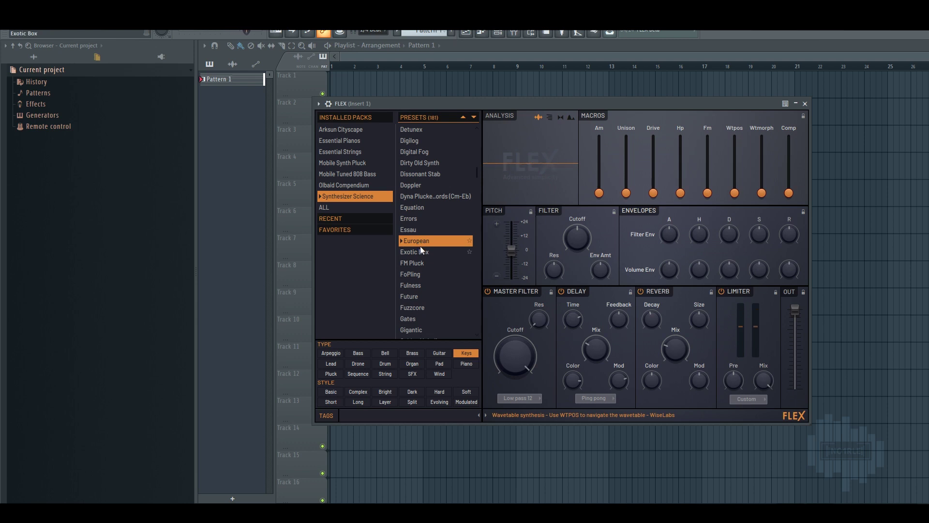
pyautogui.click(422, 251)
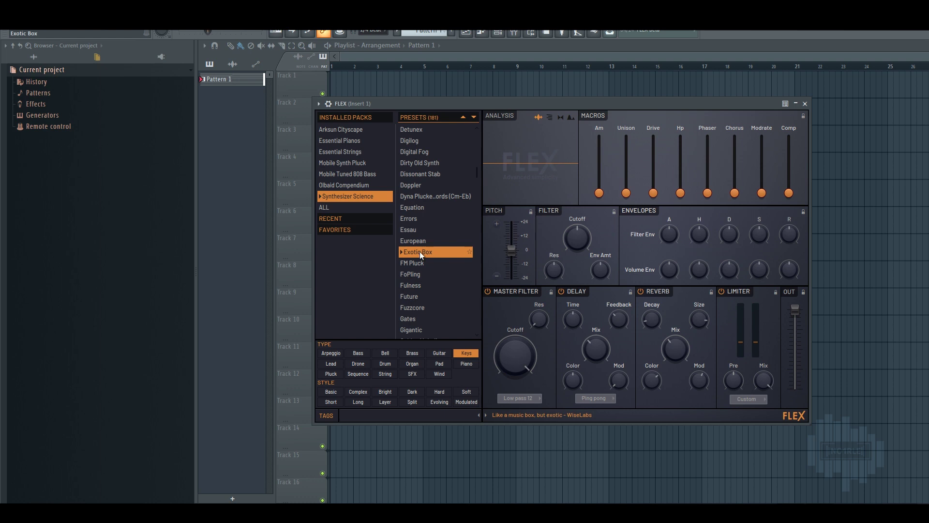
# - Audition the keys presets in order: FM Pluck, FoPling, Fulness, Future and Fuzzcore
pyautogui.click(421, 262)
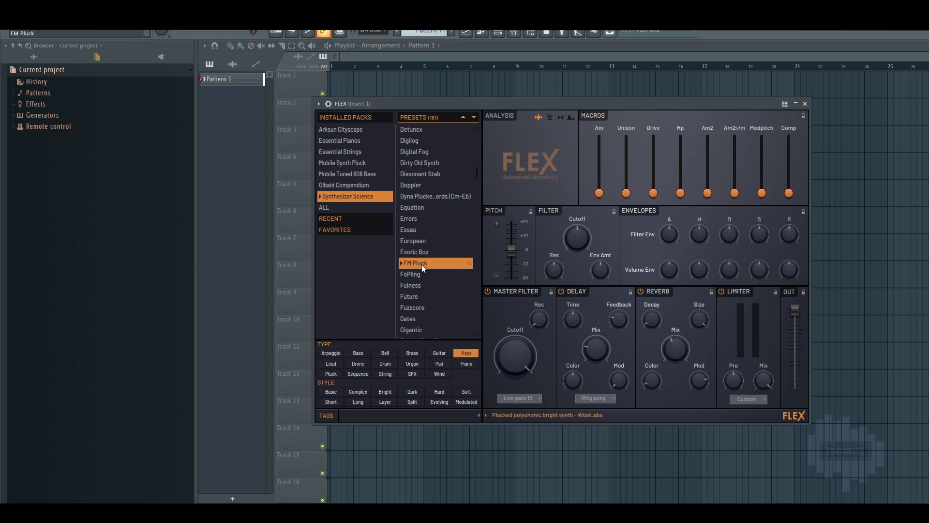
pyautogui.click(419, 274)
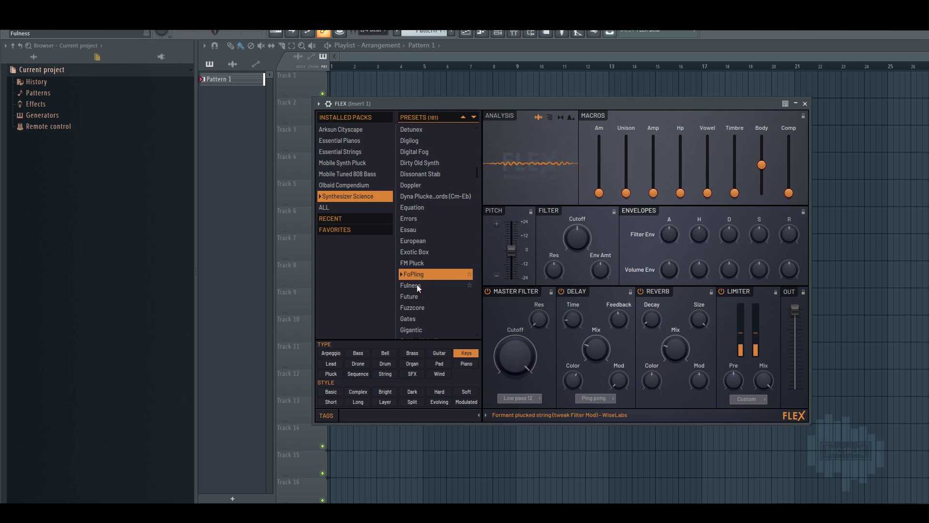
pyautogui.click(417, 284)
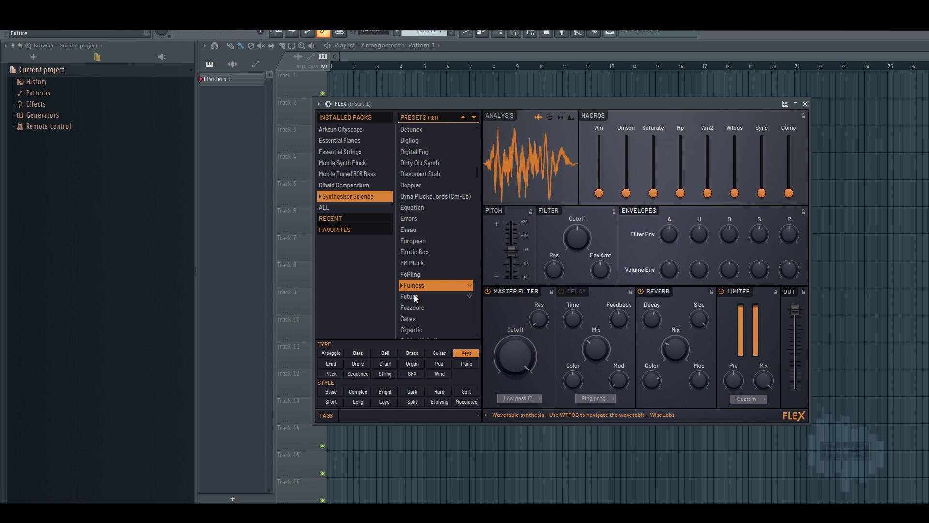
pyautogui.click(413, 295)
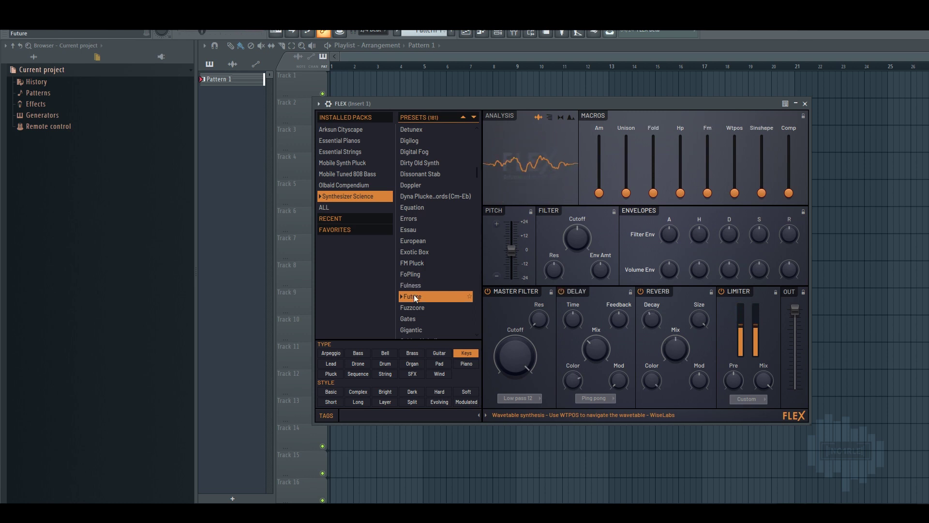
pyautogui.click(410, 307)
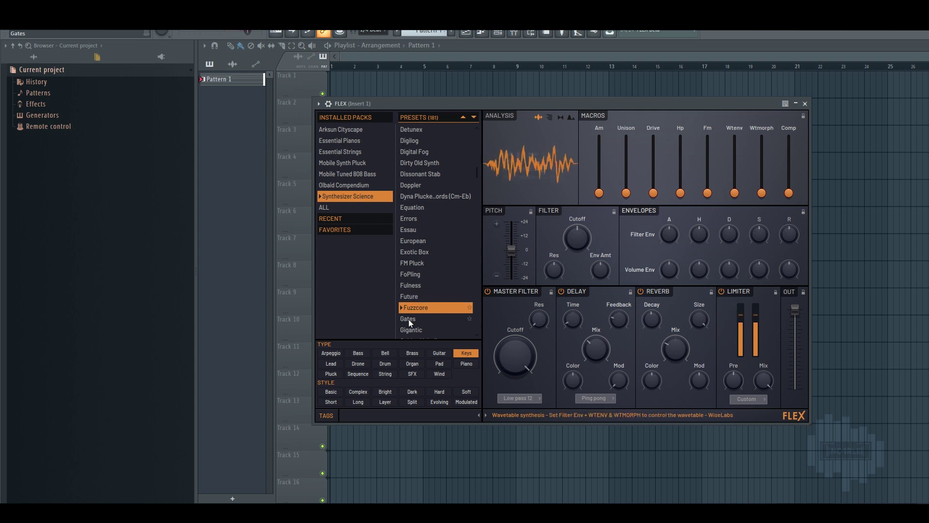
# - Audition the keys presets in order: Gates, Gigantic, Golden Melodies, Growler, Guardian and Guitar Synth
pyautogui.click(408, 319)
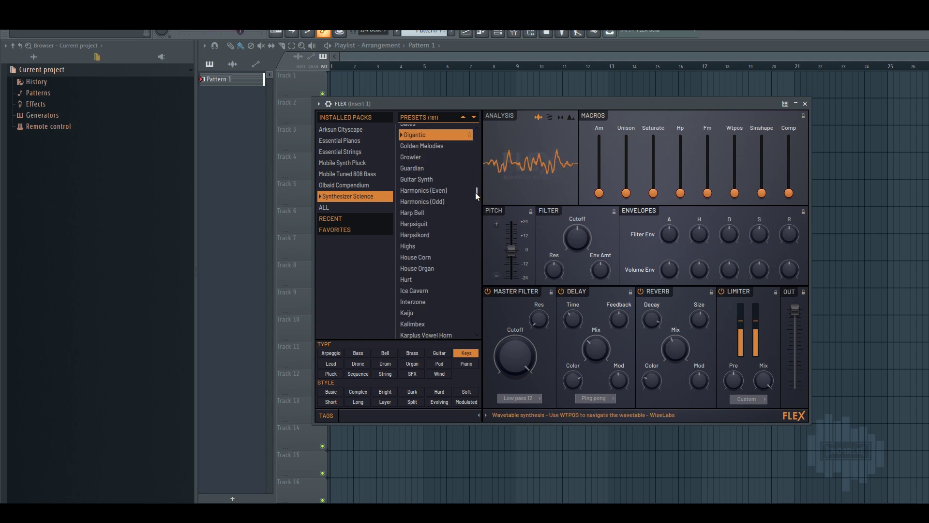
pyautogui.click(435, 145)
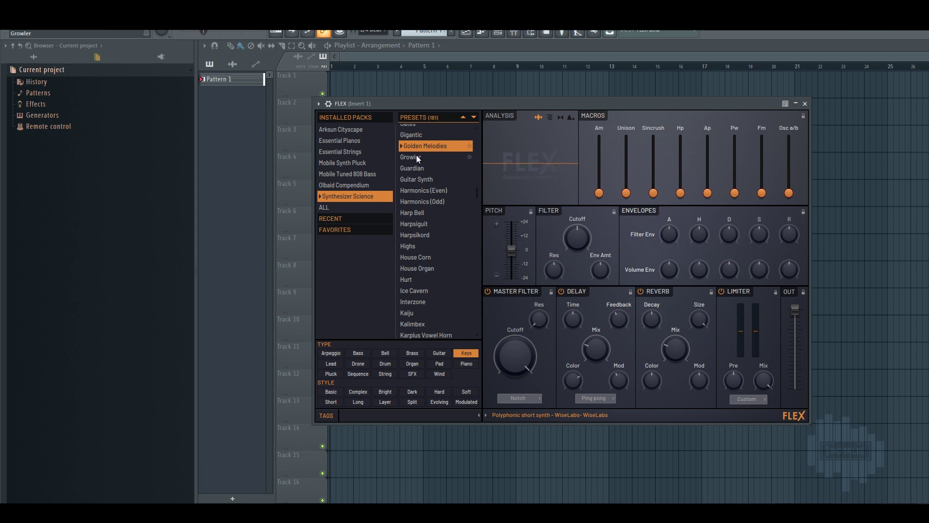
pyautogui.click(416, 157)
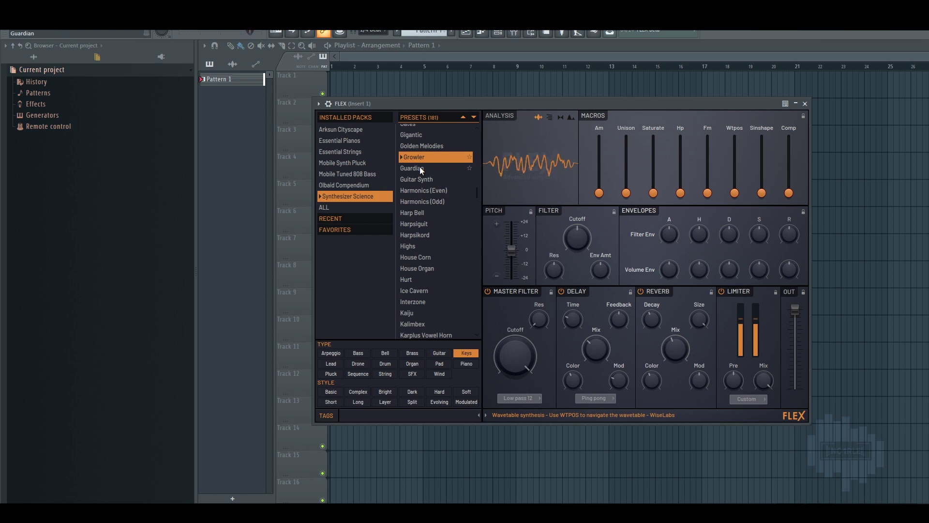
pyautogui.click(420, 167)
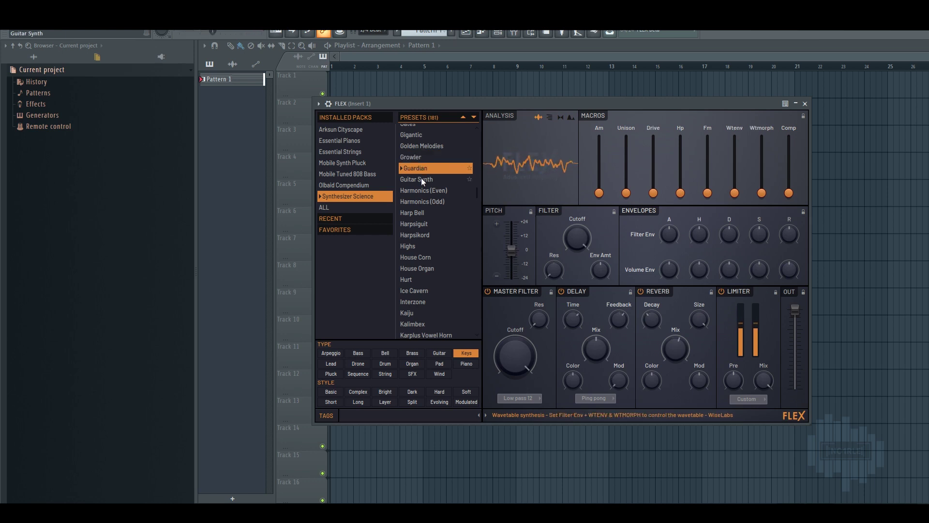
pyautogui.click(421, 178)
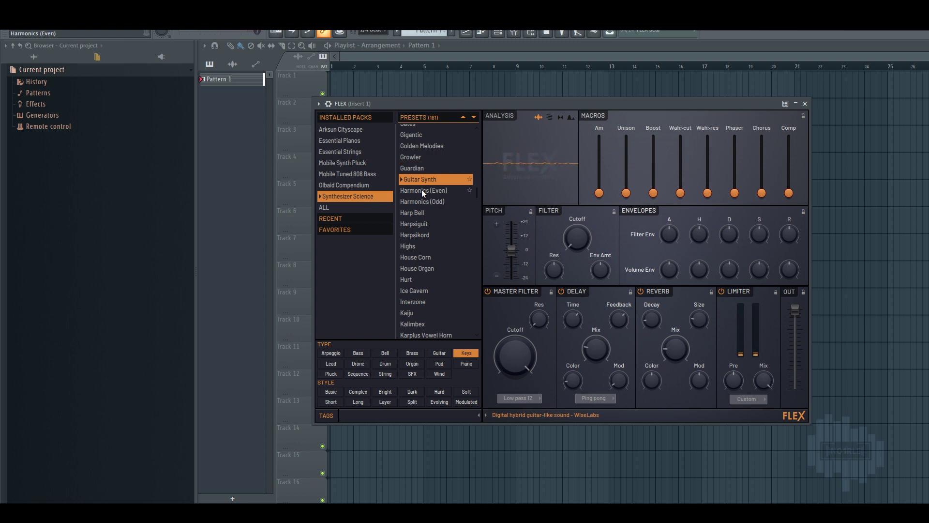
# - Audition the keys presets in order: Harmonics (Even), Harmonics (Odd), Harp Bell, Harpsiguit, Harpsikord, Highs and House Corn
pyautogui.click(422, 190)
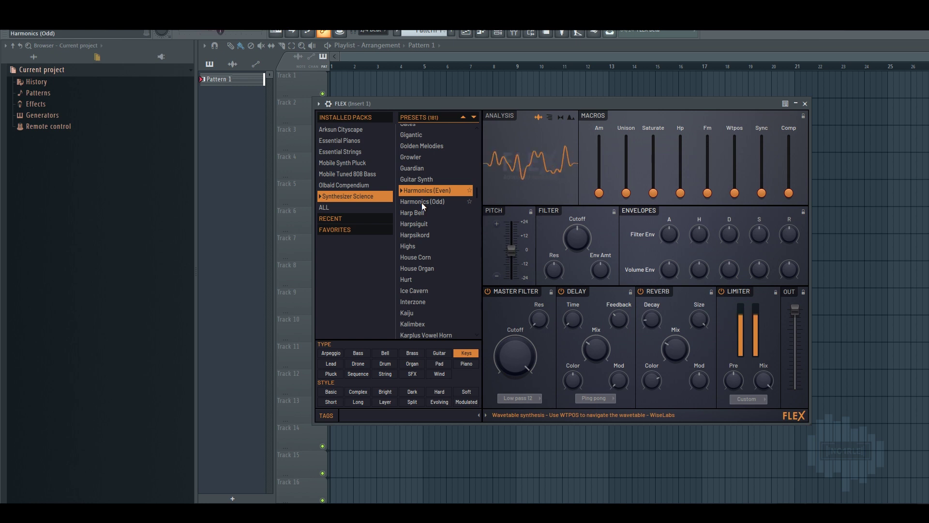
pyautogui.click(422, 202)
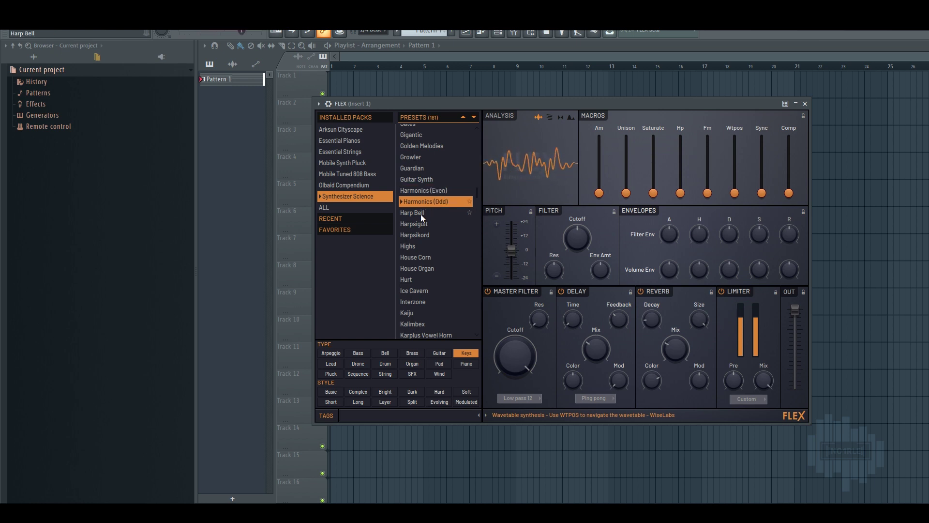
pyautogui.click(420, 213)
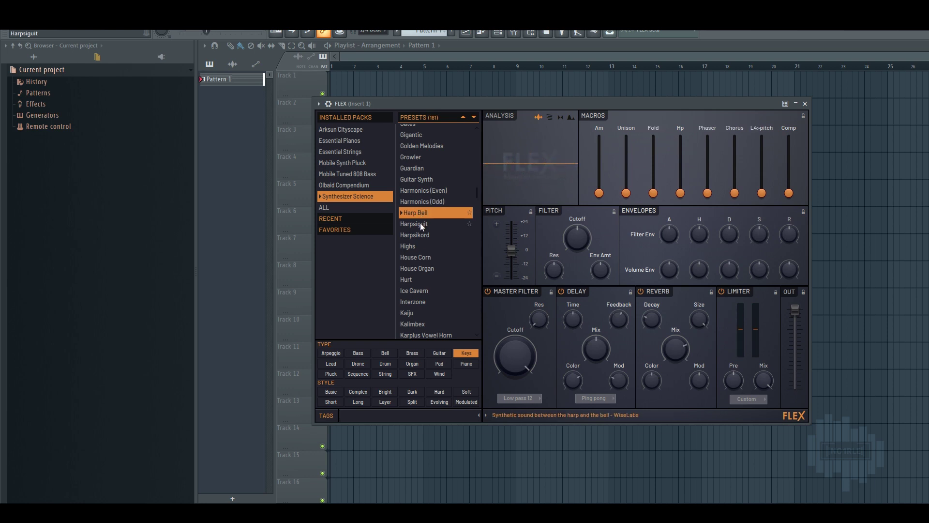
pyautogui.click(420, 223)
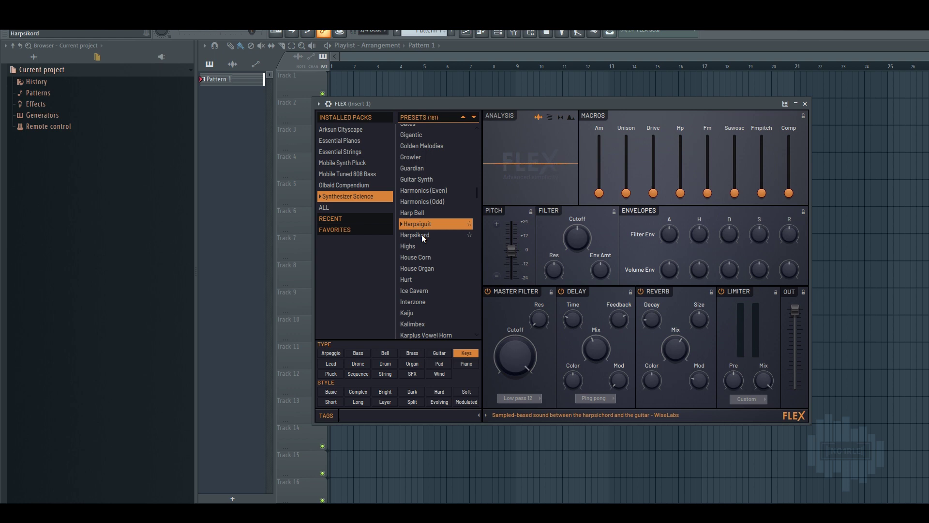
pyautogui.click(422, 235)
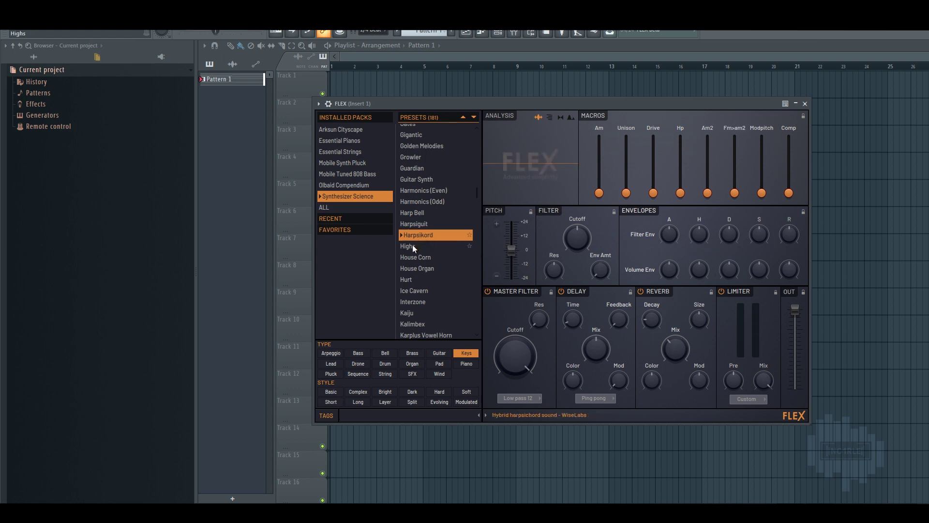
pyautogui.click(412, 244)
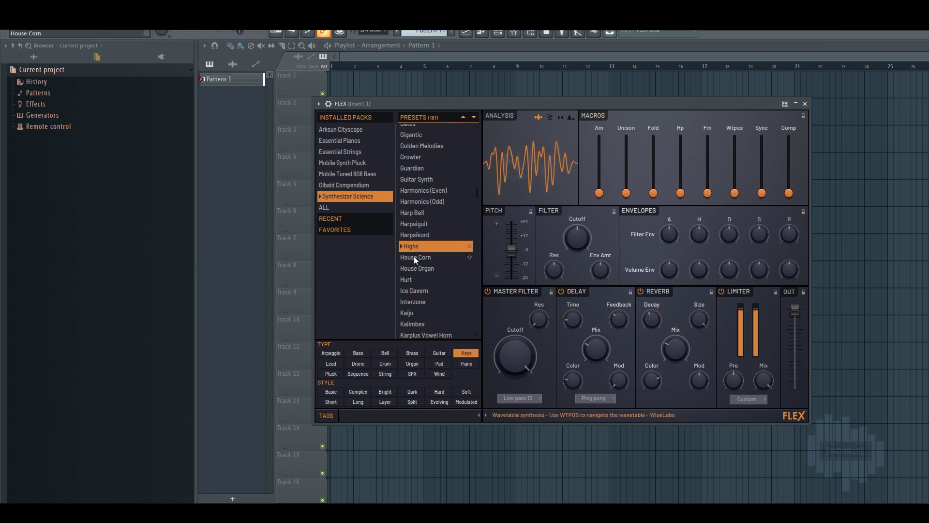
pyautogui.click(414, 257)
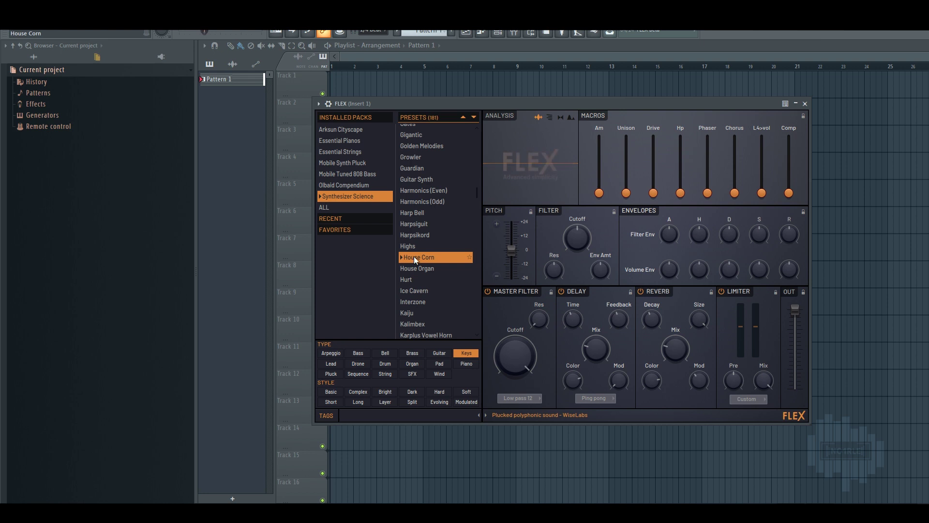
# - Audition the keys presets in order: House Organ, Hurt, Ice Cavern, Interzone, Kaiju and Kalimbex
pyautogui.click(413, 268)
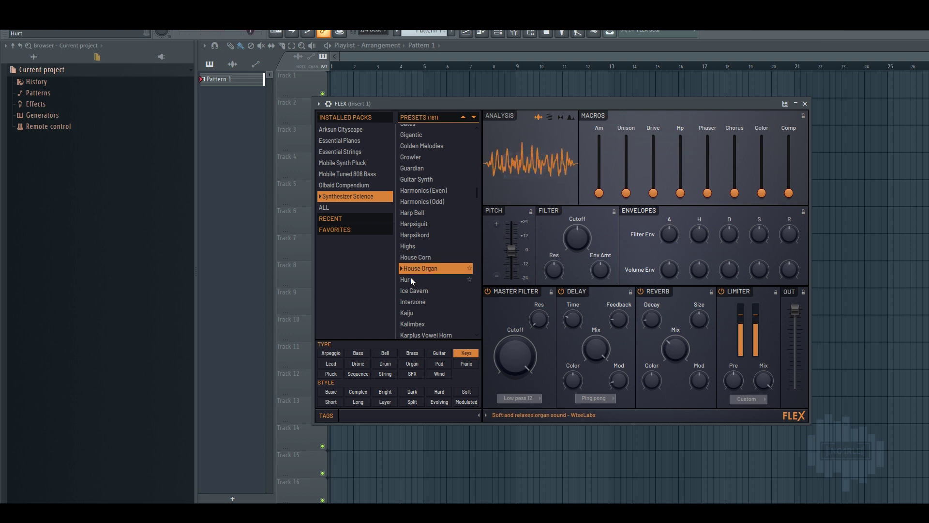
pyautogui.click(410, 279)
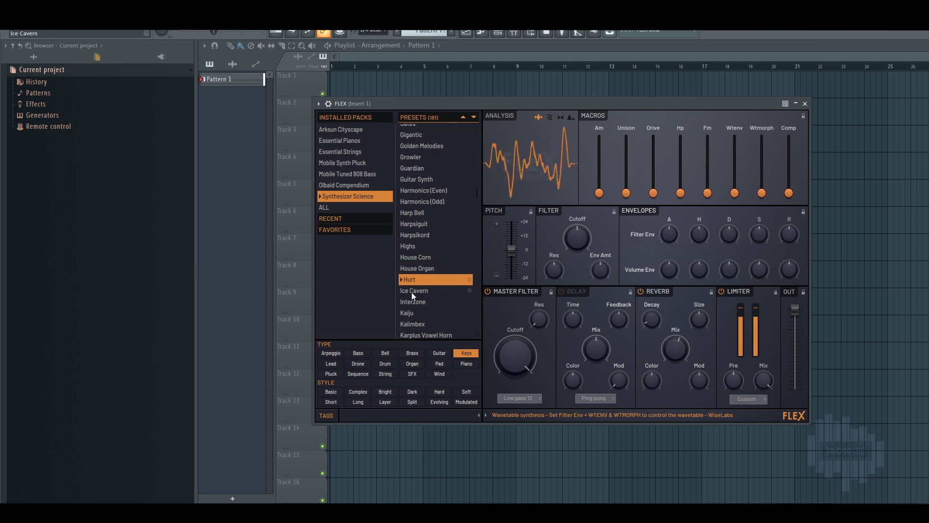
pyautogui.click(411, 292)
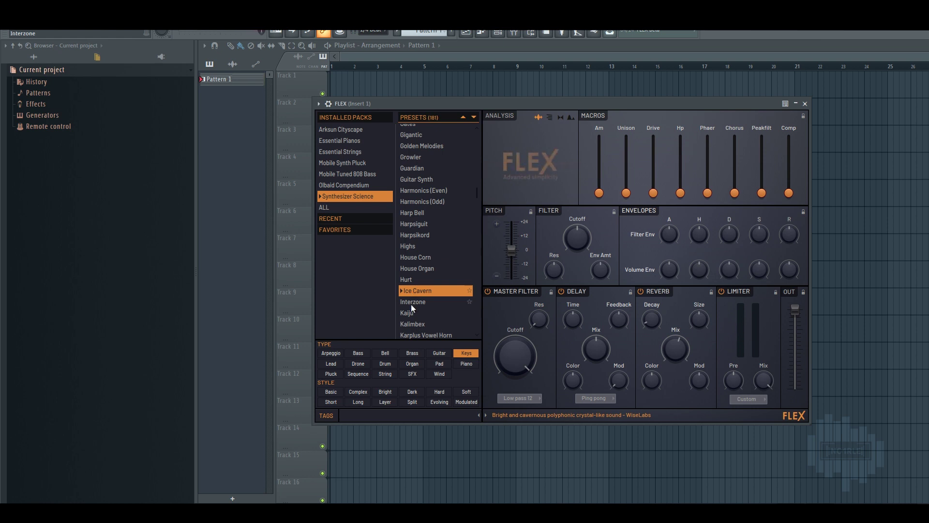
pyautogui.click(410, 304)
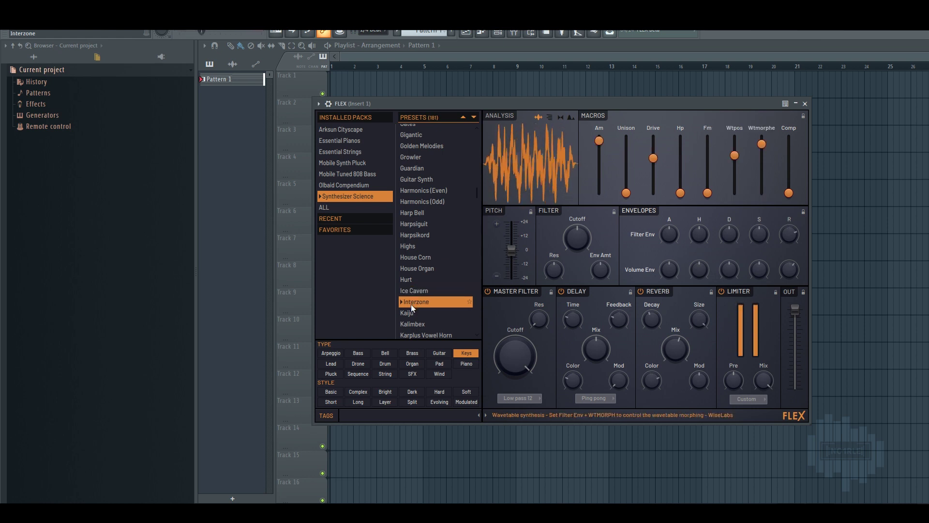
pyautogui.click(411, 312)
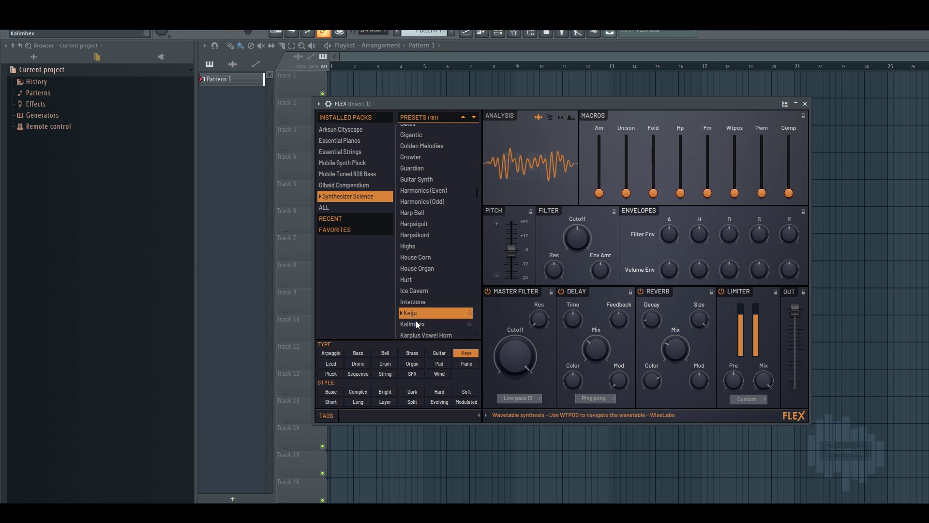
pyautogui.click(417, 323)
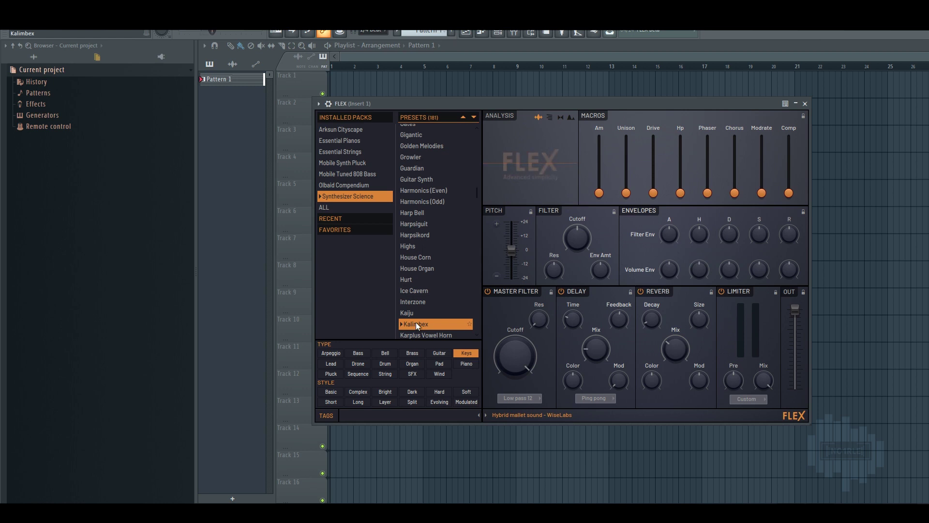
# - Audition the keys presets in order: Karplus Vowel Horn, King Synth, Kixynth, Koatex and Latest Fantasy
pyautogui.click(420, 334)
pyautogui.moveTo(477, 191); pyautogui.dragTo(480, 211)
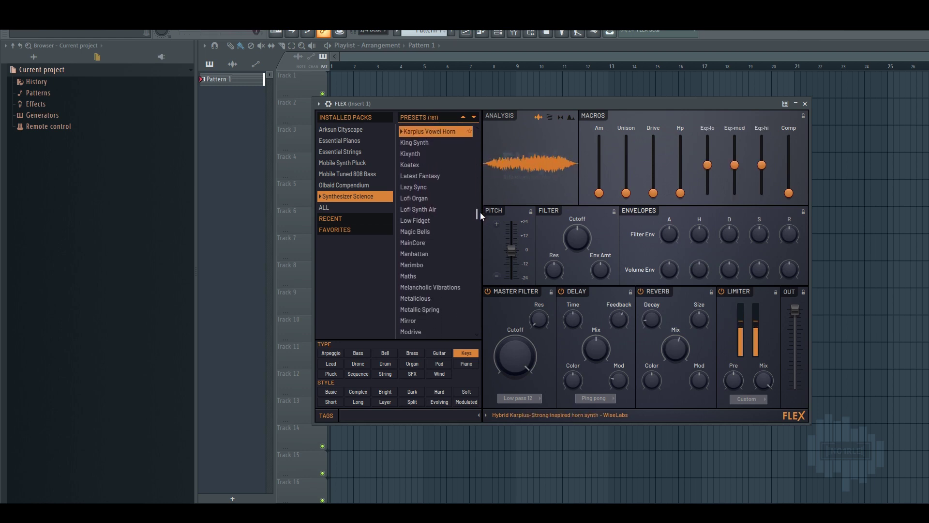
pyautogui.click(421, 143)
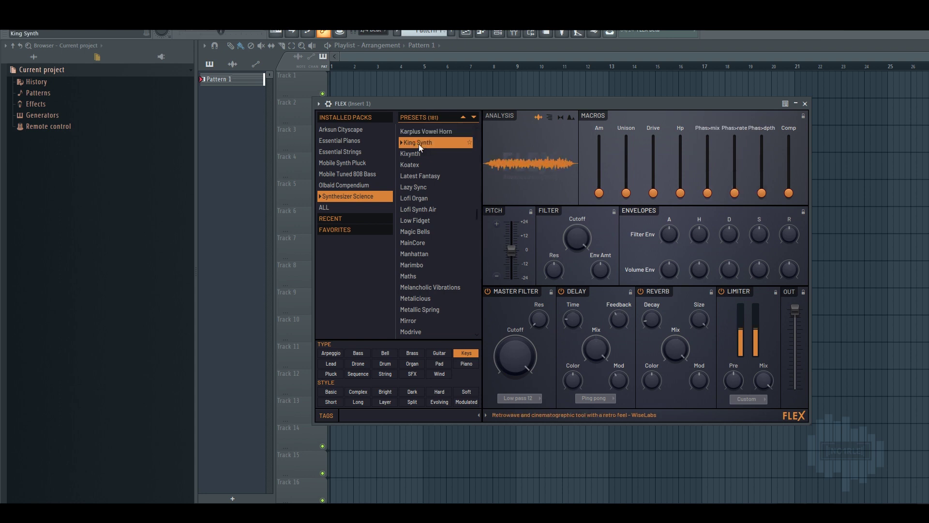
pyautogui.click(418, 153)
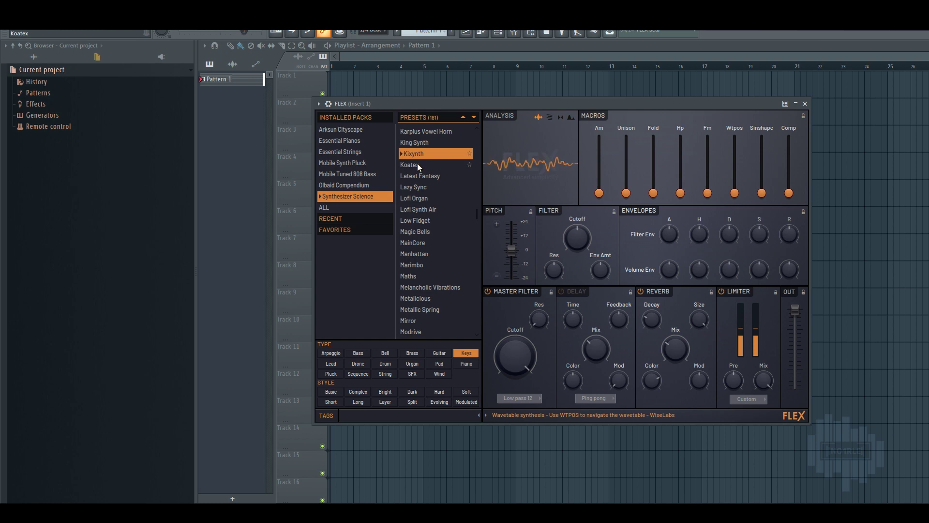
pyautogui.click(417, 165)
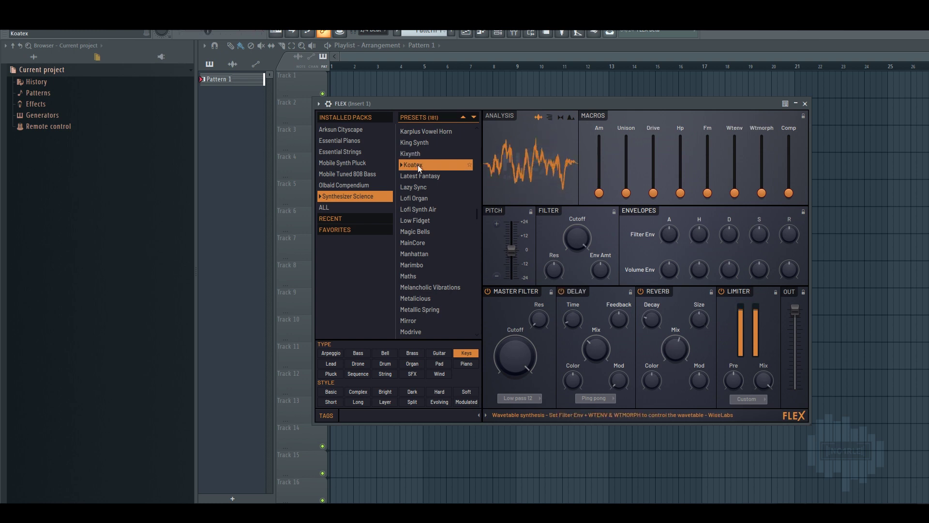
pyautogui.click(418, 175)
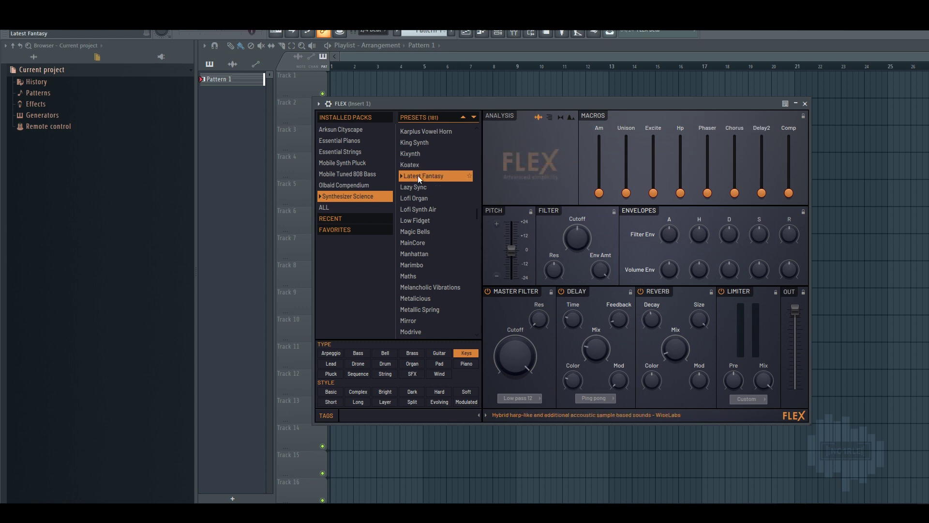
# - Audition the keys presets in order: Lofi Organ, Lofi Synth Air, Low Fidget, Magic Bells, MainCore, Manhattan and Marimbo
pyautogui.click(413, 199)
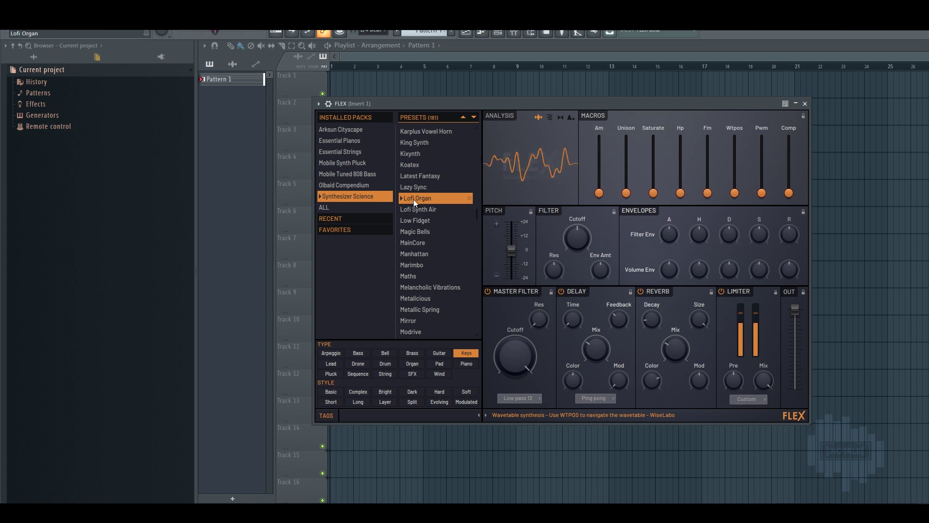
pyautogui.click(419, 209)
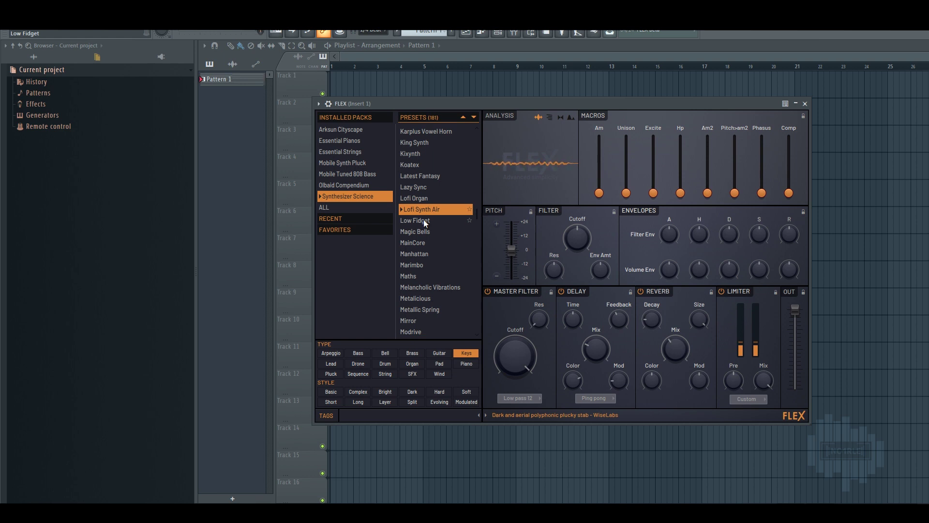
pyautogui.click(424, 221)
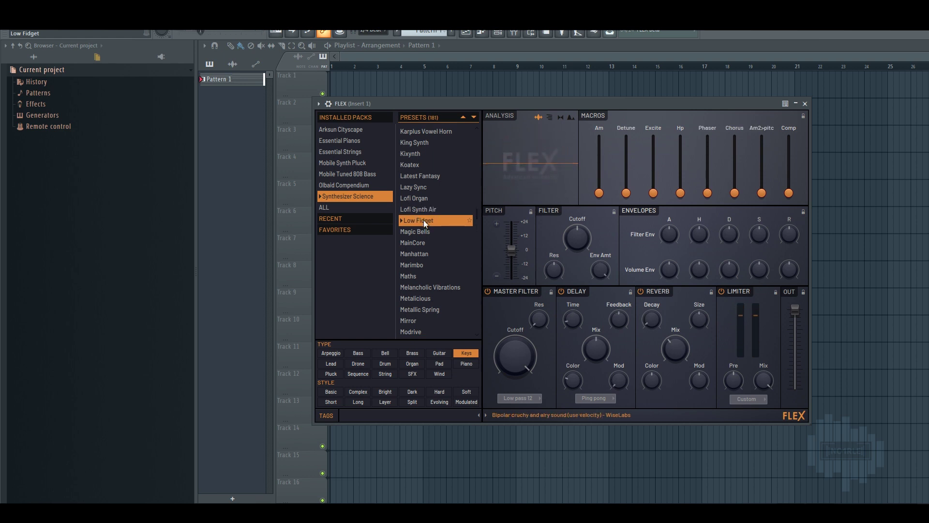
pyautogui.click(419, 232)
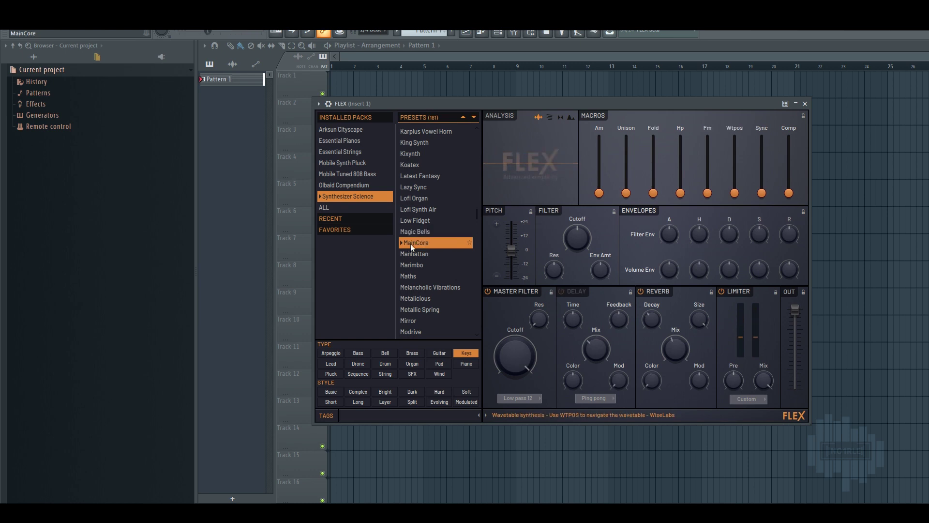
pyautogui.click(418, 254)
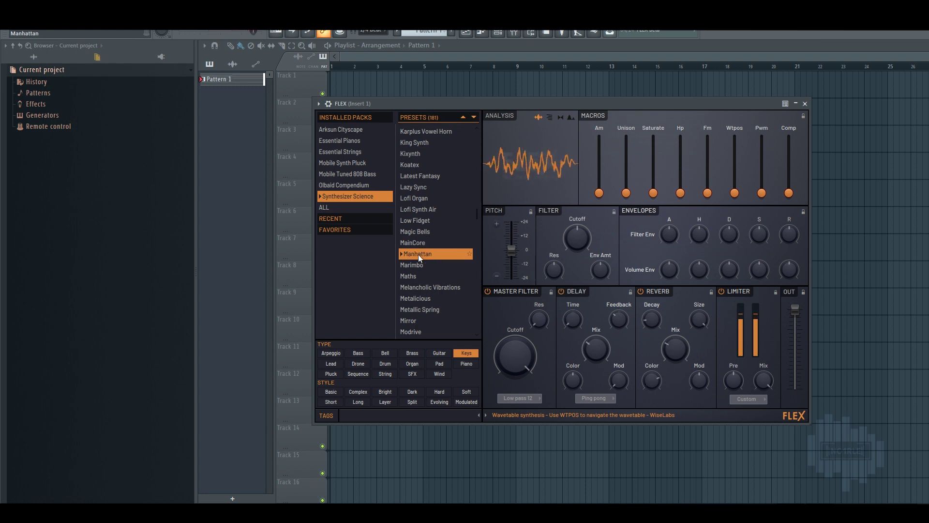
pyautogui.click(410, 263)
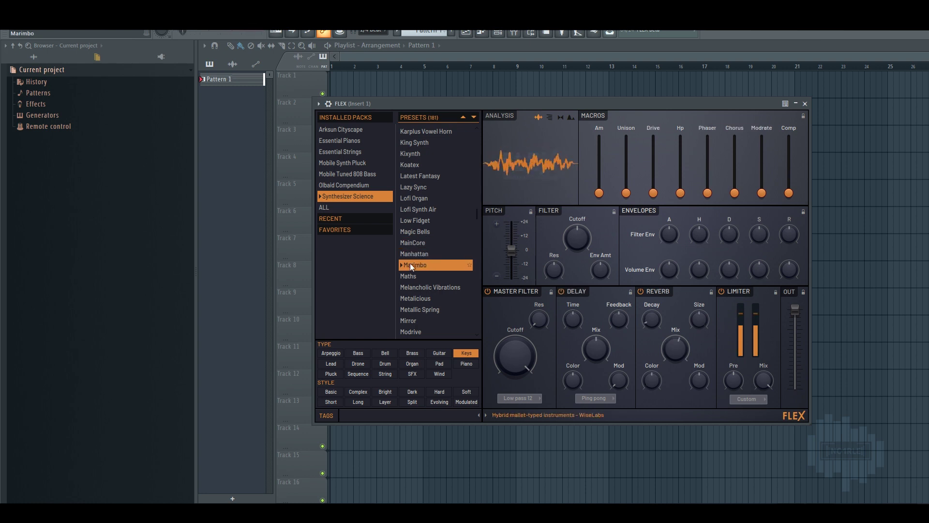
# - Audition the keys presets in order: Maths, Melancholic Vibrations, Metalicious, Metallic Spring, Mirror and Modrive
pyautogui.click(434, 273)
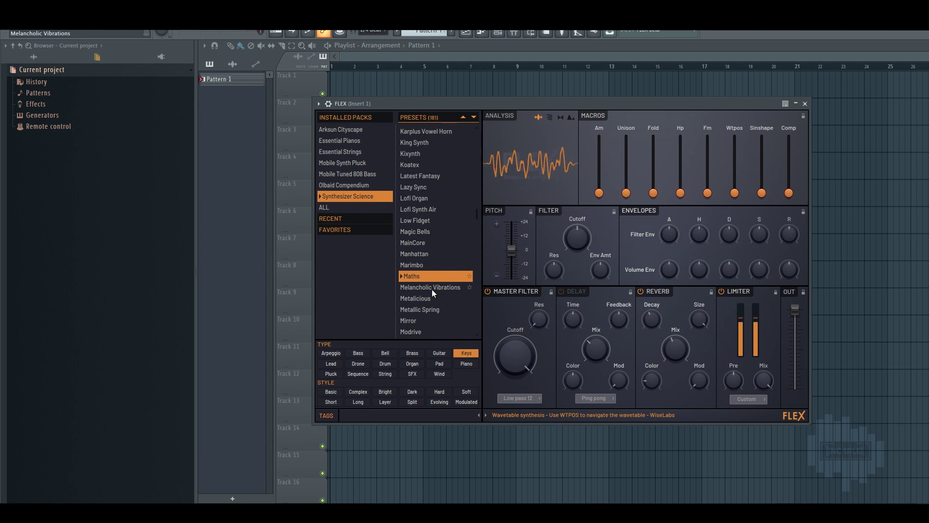
pyautogui.click(431, 289)
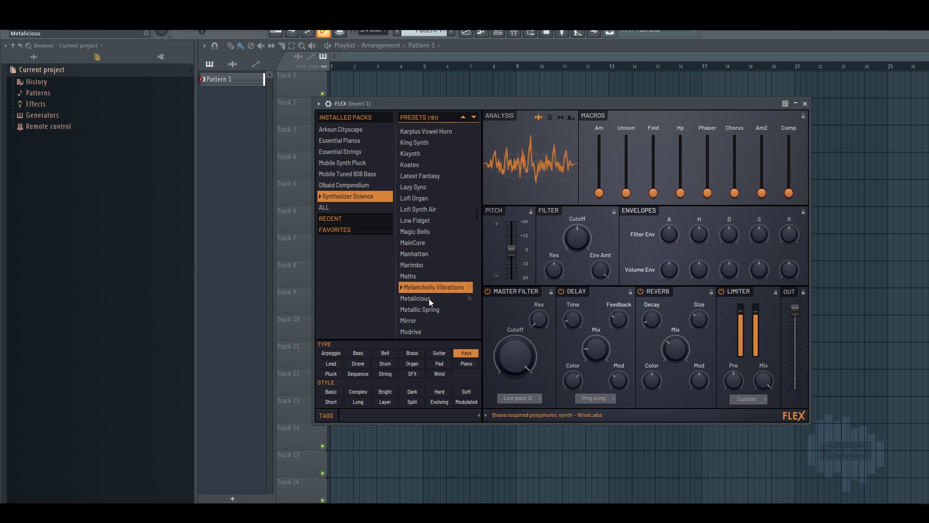
pyautogui.click(429, 298)
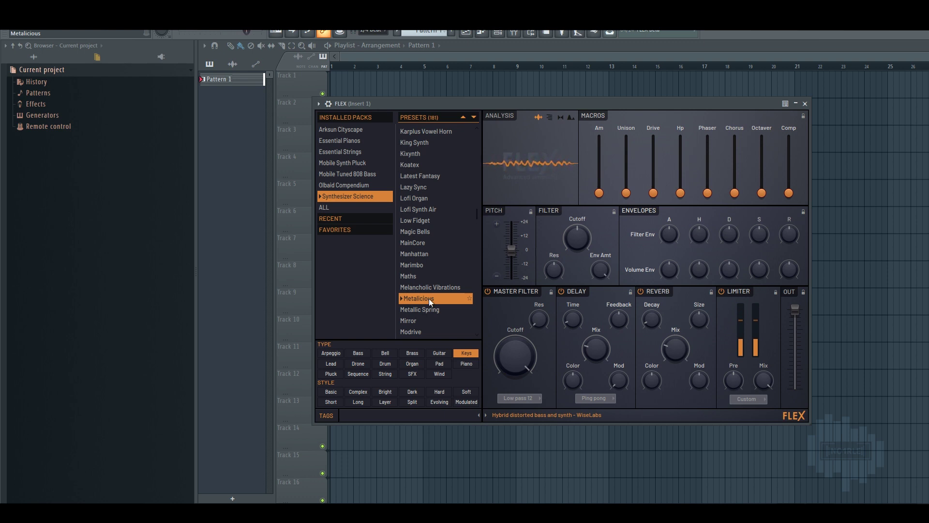
pyautogui.click(431, 309)
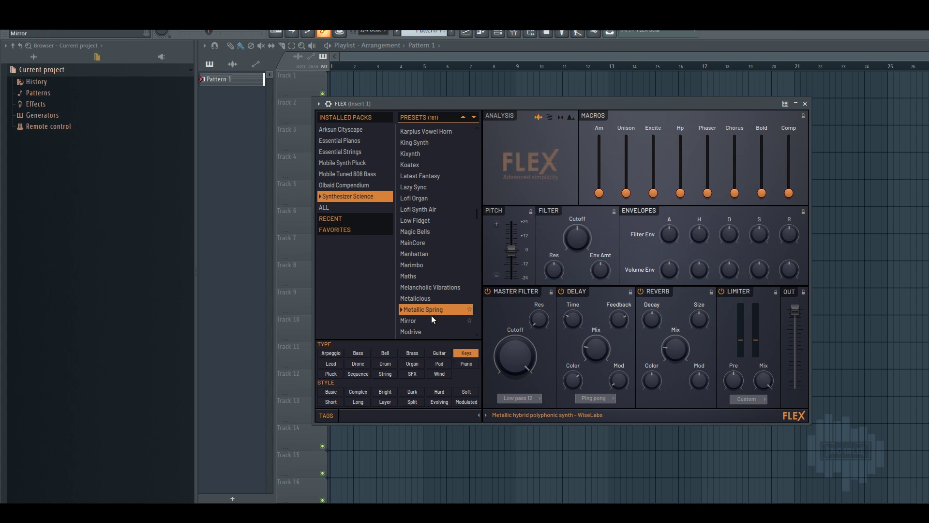
pyautogui.click(419, 322)
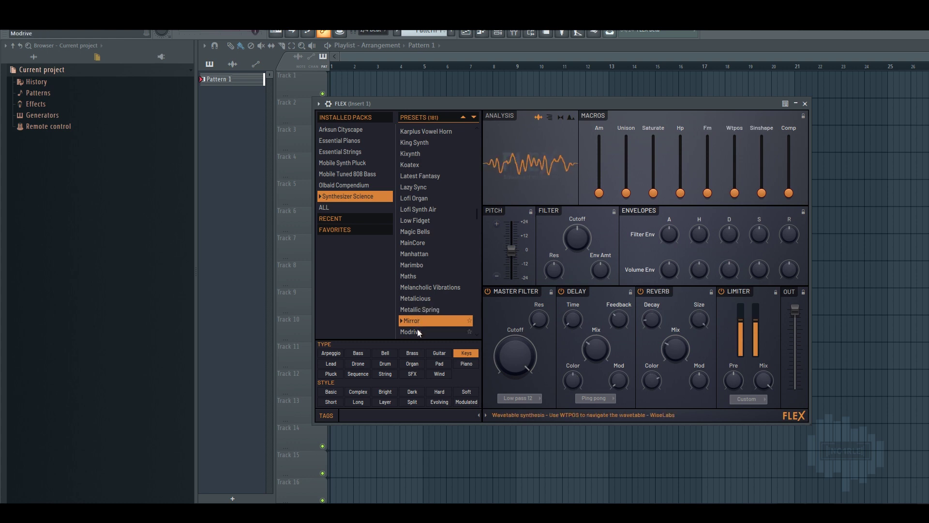
pyautogui.click(417, 330)
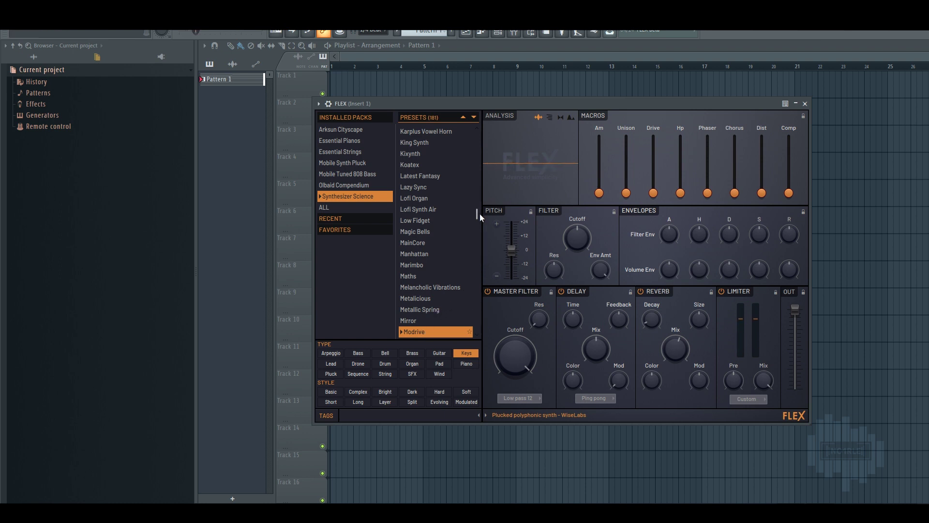
# - Audition the keys presets in order: Monstrous, Mothership, Muffled Dist, Muffled Vowels and Music Box
pyautogui.moveTo(480, 213); pyautogui.dragTo(479, 233)
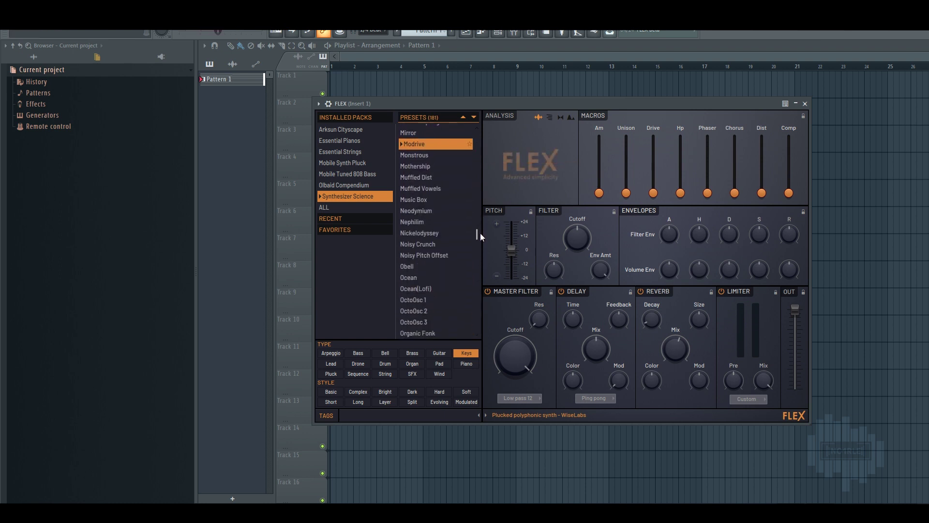
pyautogui.click(422, 145)
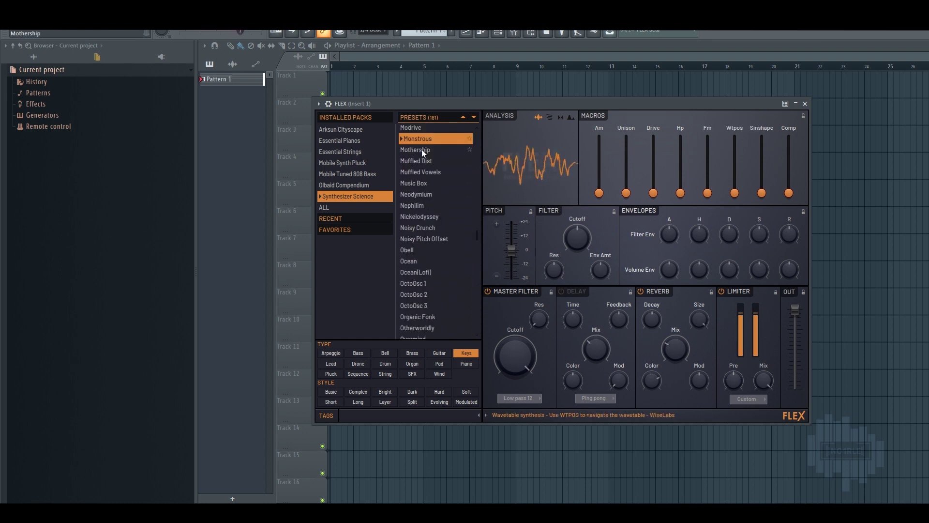
pyautogui.click(422, 149)
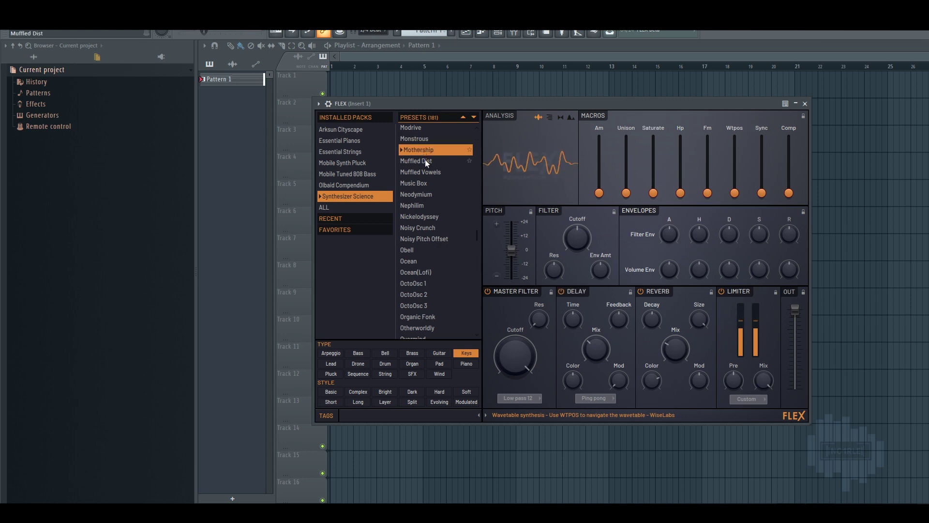
pyautogui.click(425, 161)
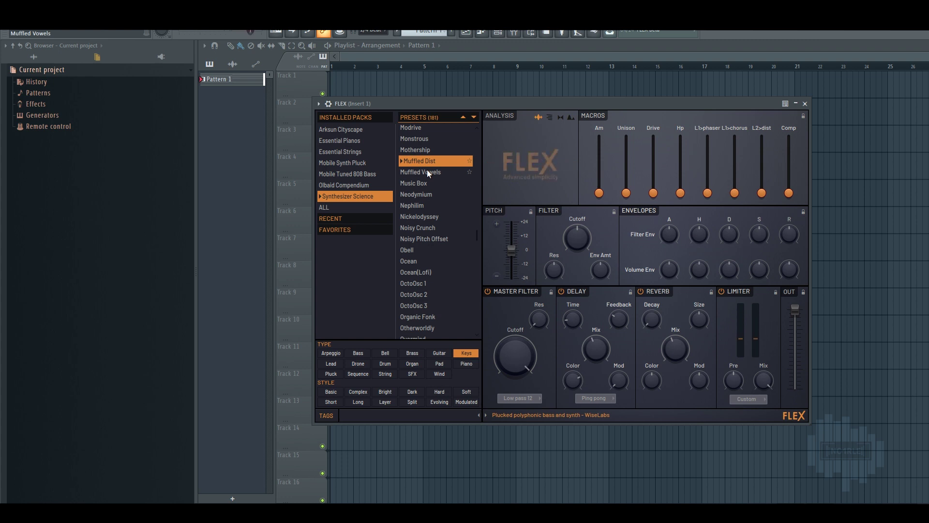
pyautogui.click(427, 173)
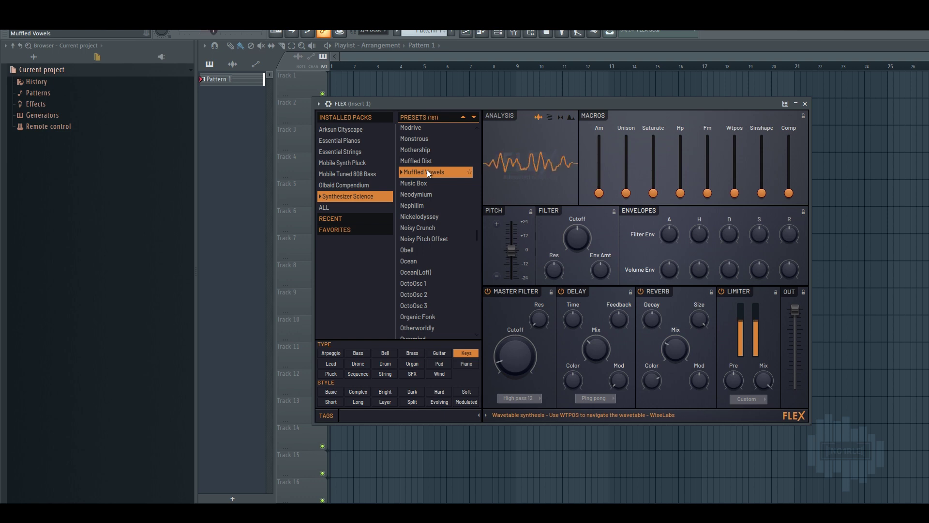
pyautogui.click(425, 183)
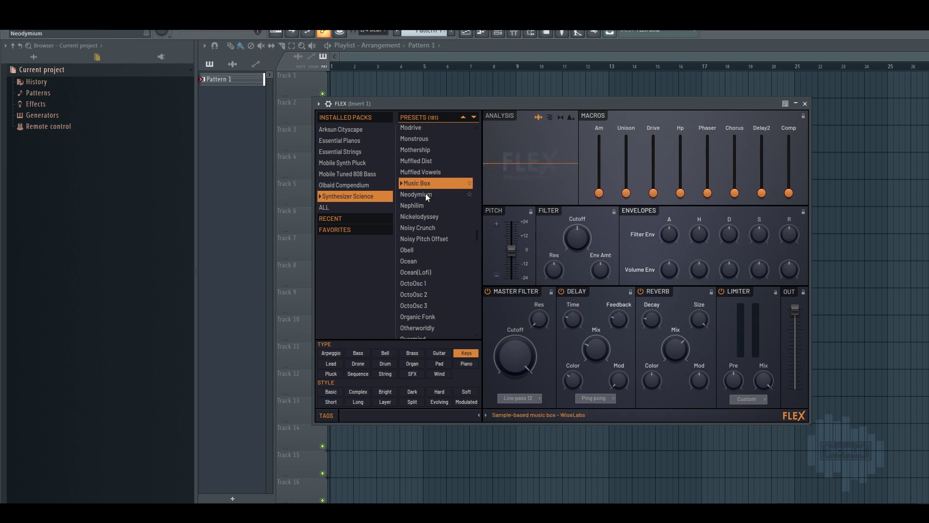
# - Audition the keys presets in order: Neodymium, Nephilim, Nickelodyssey, Noisy Crunch, Noisy Pitch Offset and Obell
pyautogui.click(425, 194)
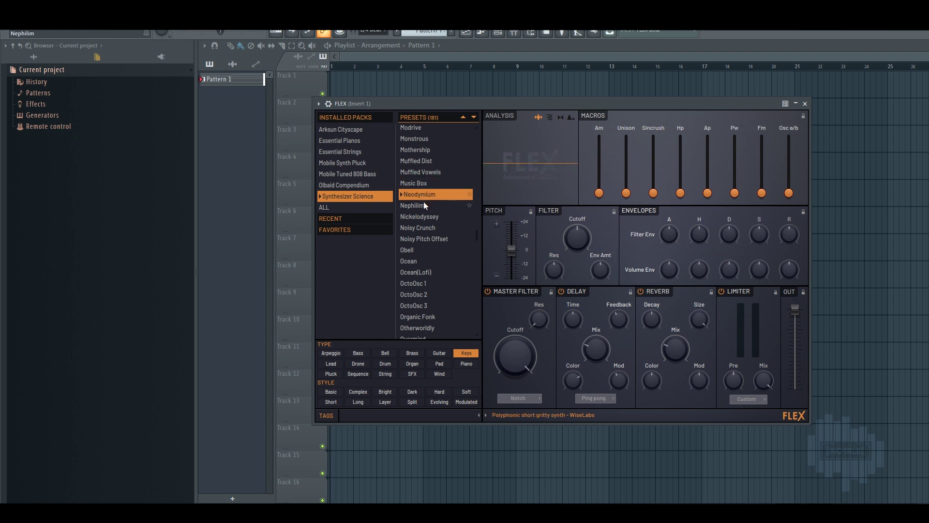
pyautogui.click(423, 202)
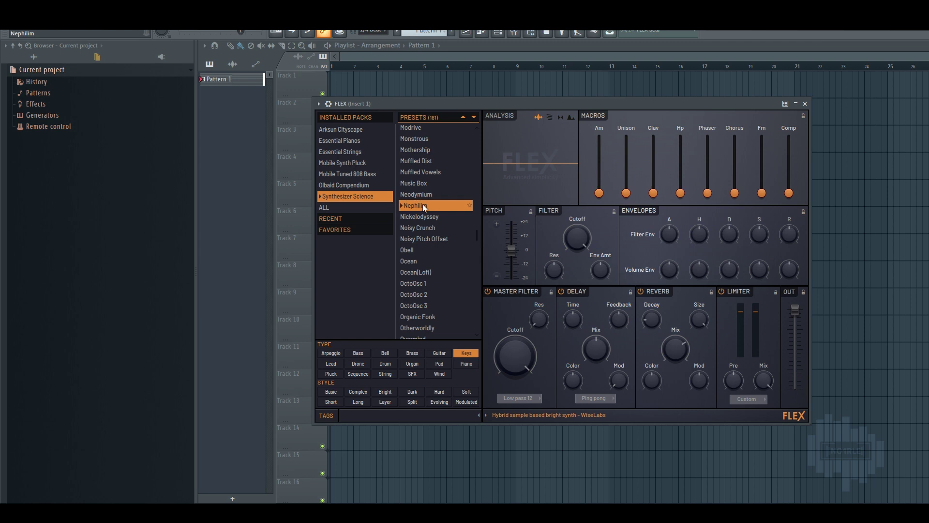
pyautogui.click(423, 219)
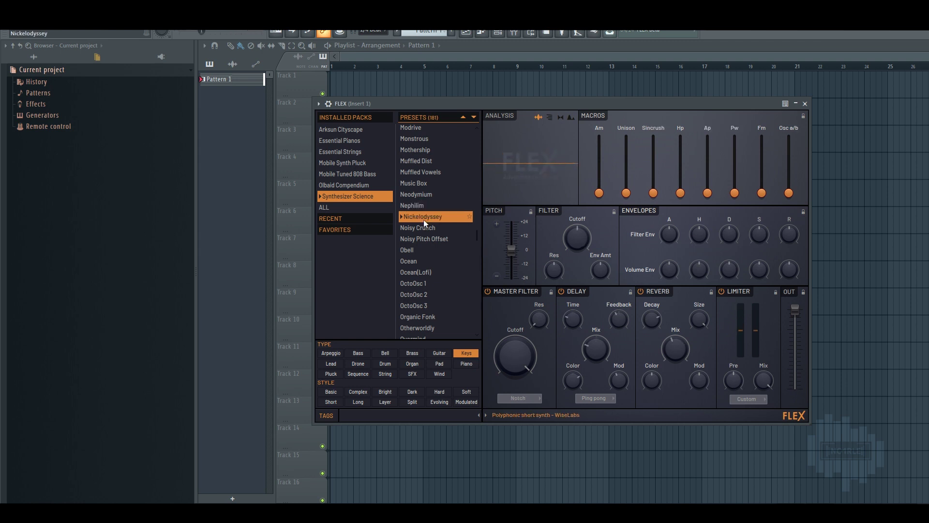
pyautogui.click(425, 227)
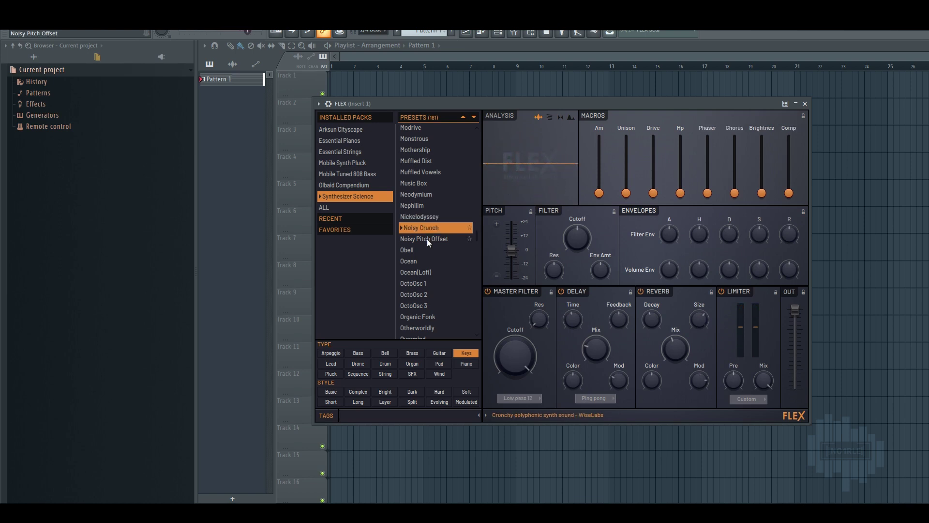
pyautogui.click(426, 239)
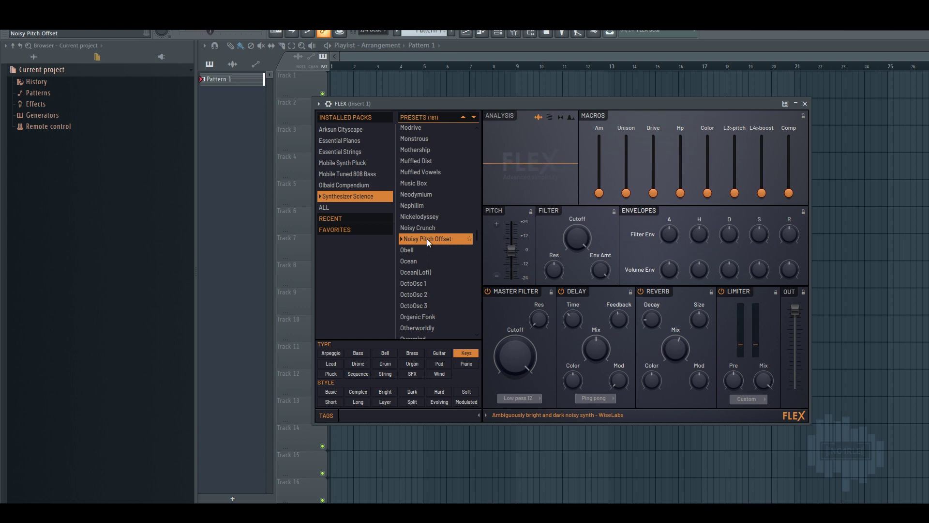
pyautogui.click(429, 250)
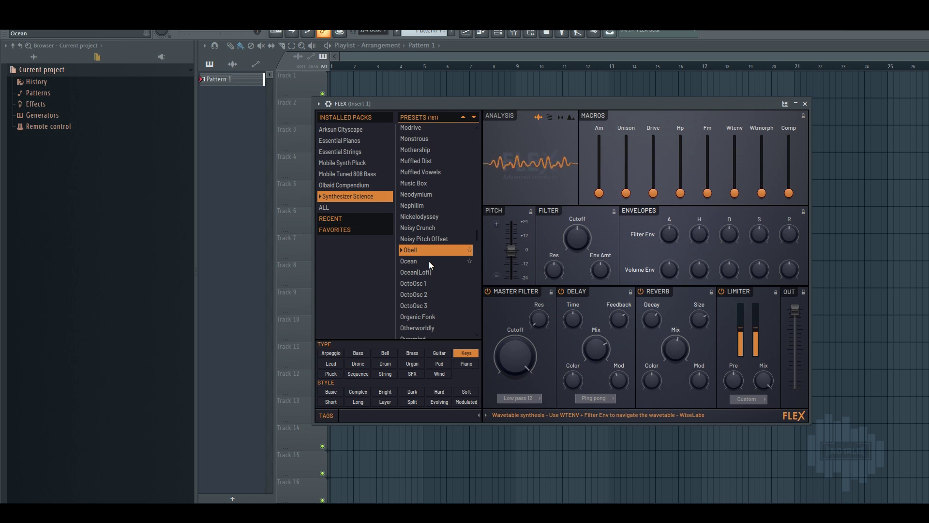
# - Audition the keys presets in order: Ocean, Ocean(Lofi), OctoOsc 1, OctoOsc 2, OctoOsc 3 and Organic Fonk
pyautogui.click(428, 262)
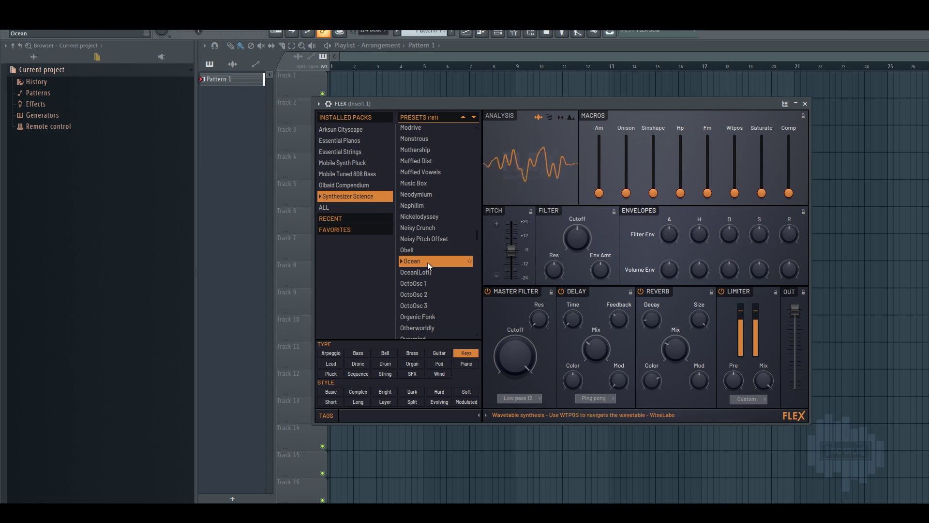
pyautogui.click(426, 272)
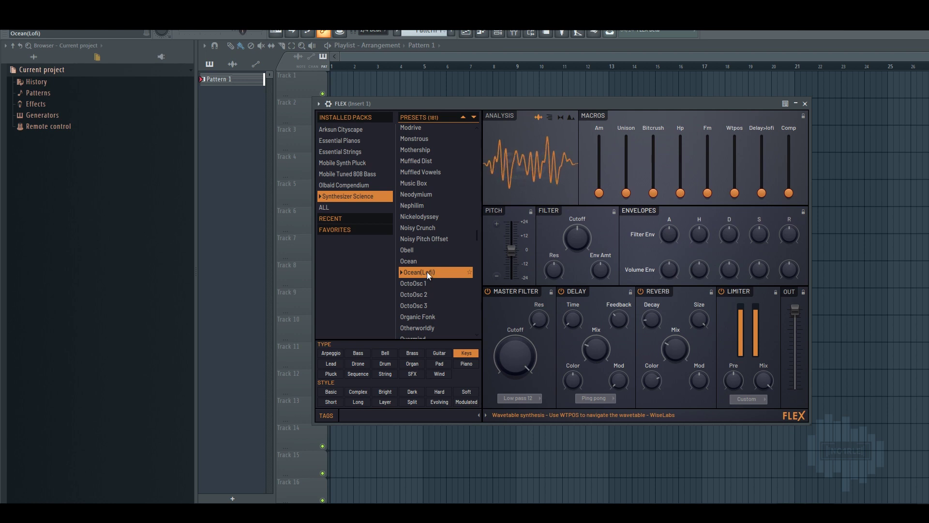
pyautogui.click(425, 283)
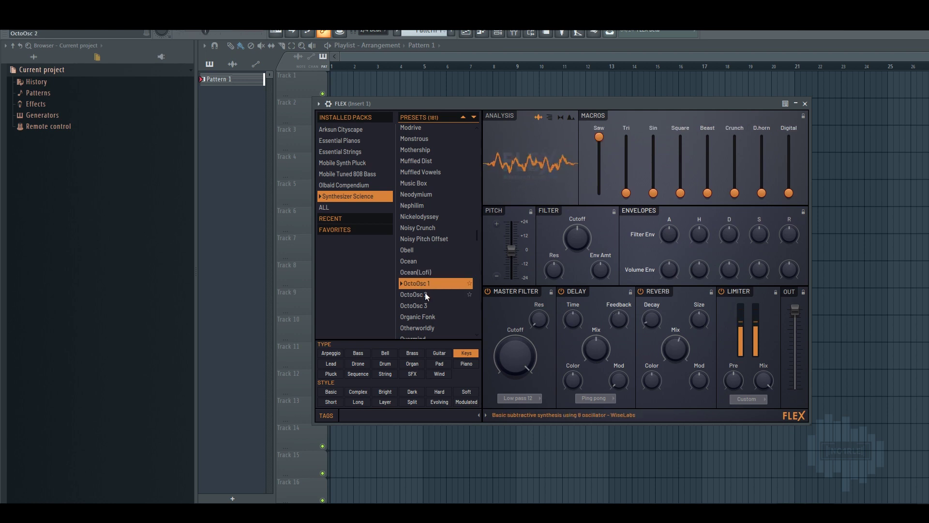
pyautogui.click(425, 293)
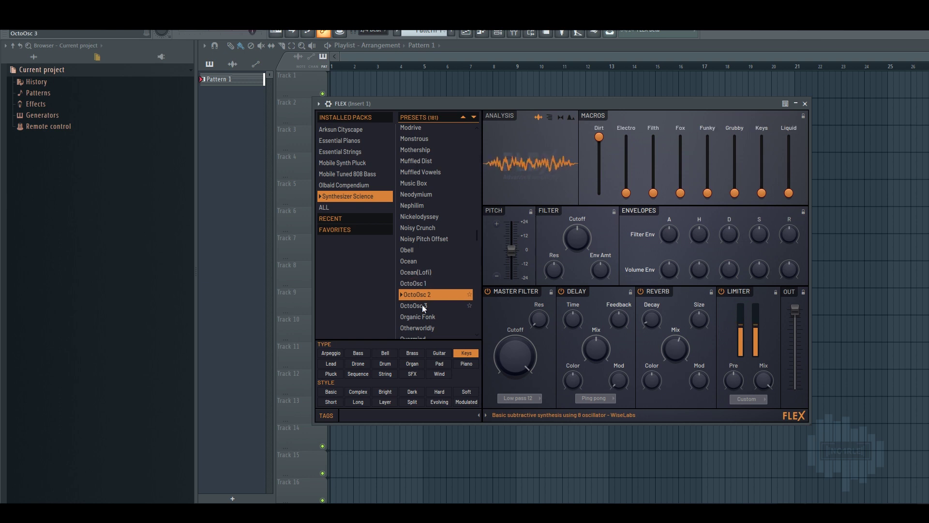
pyautogui.click(422, 303)
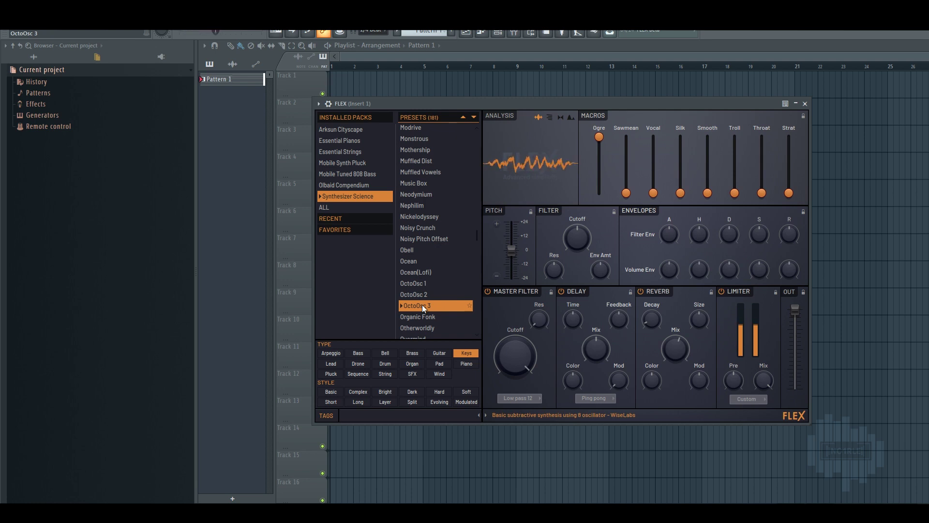
pyautogui.click(423, 315)
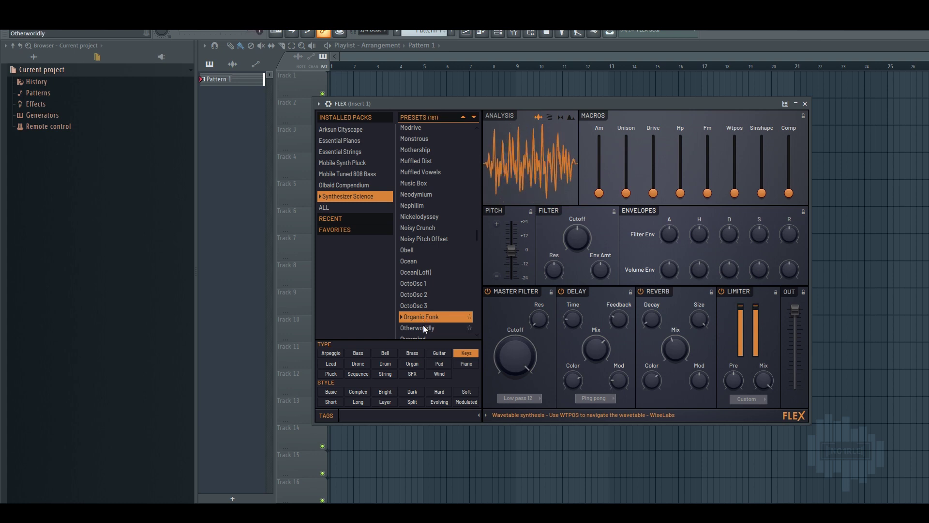
# - Audition the keys presets in order: Otherworldly, Overmind, Overtoned, Overtunes, Panafluta and Phase Ninja
pyautogui.click(423, 326)
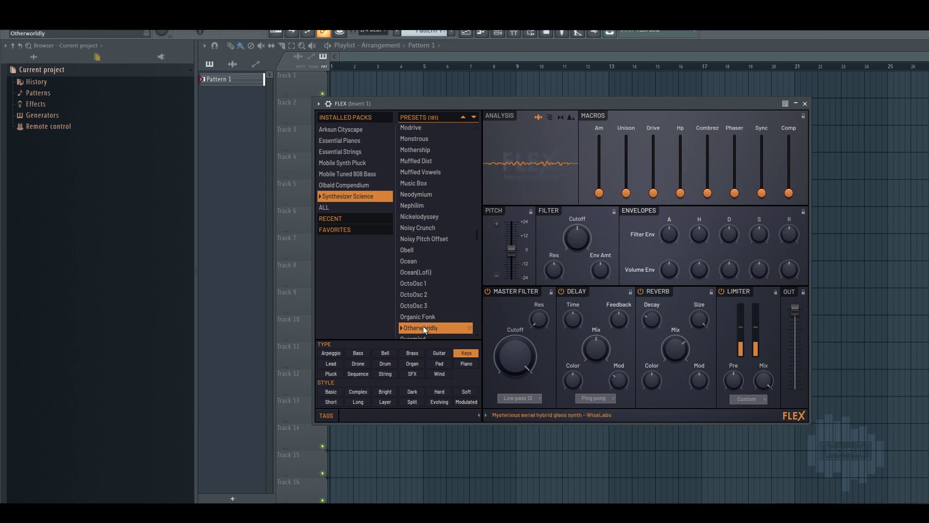
pyautogui.press('Down')
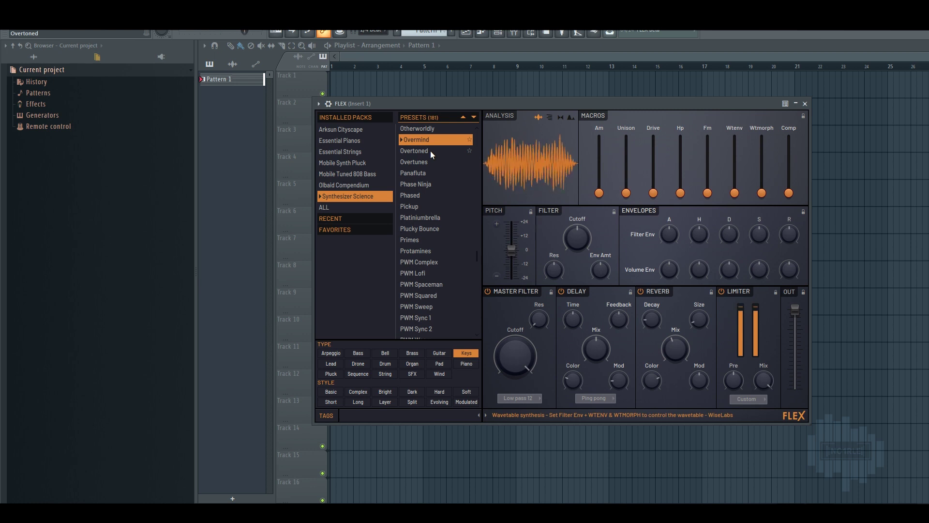
pyautogui.press('Down')
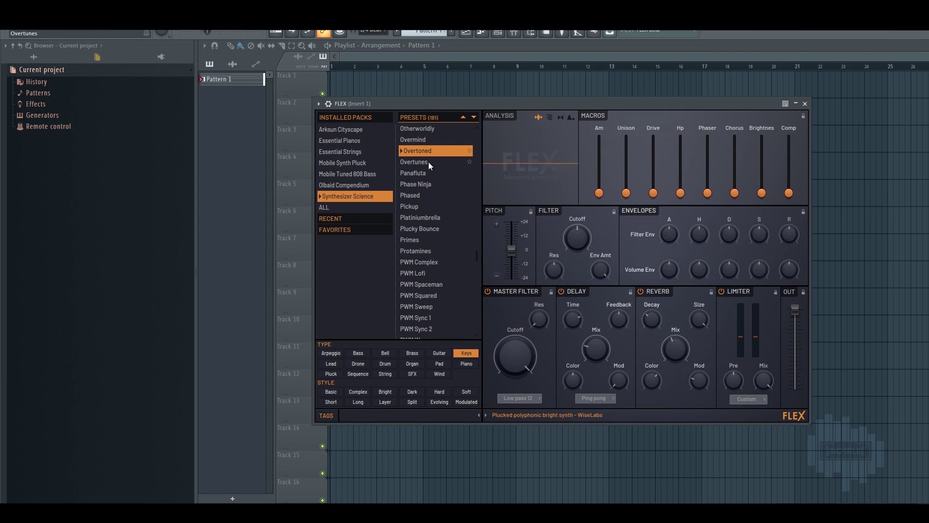
pyautogui.click(428, 162)
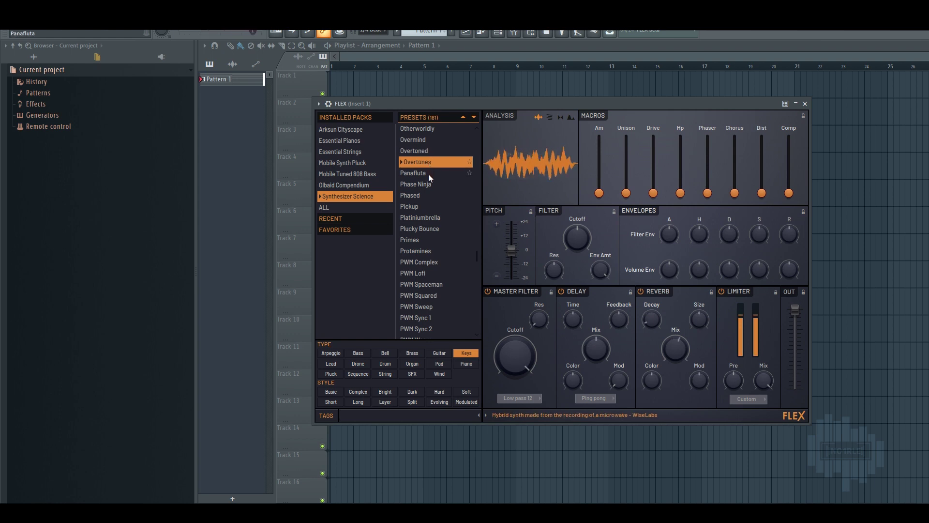
pyautogui.click(428, 173)
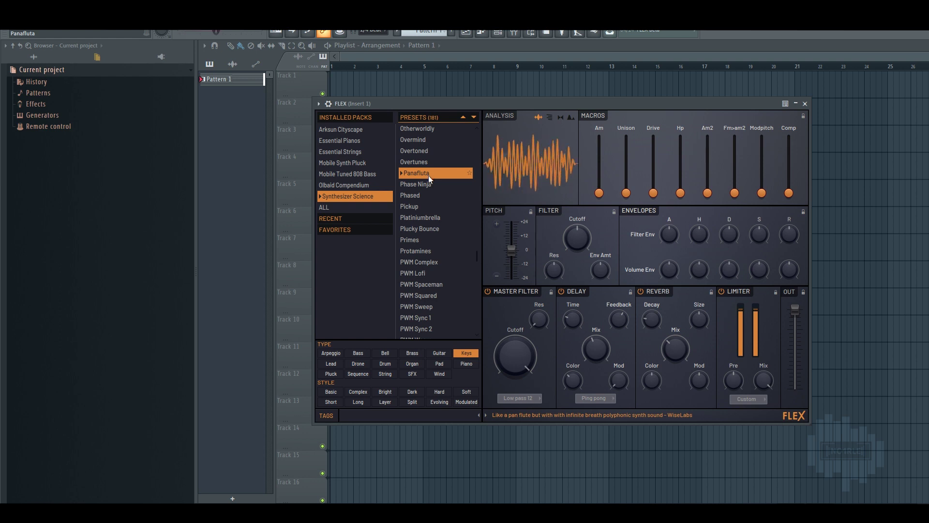
pyautogui.click(428, 184)
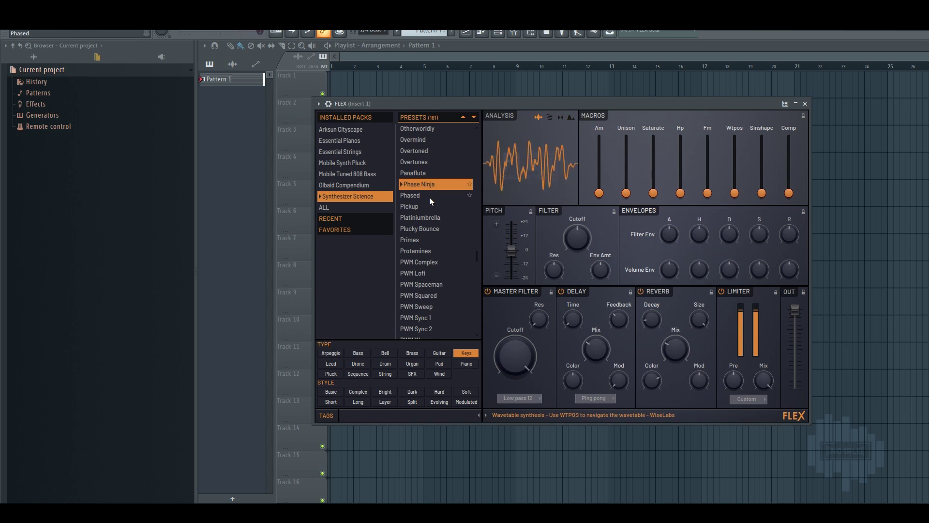
# - Audition the Synthesizer Science presets one by one from Phased through Pickup, Platiniumbrella, Plucky Bounce and Primes to Protamines
pyautogui.click(429, 195)
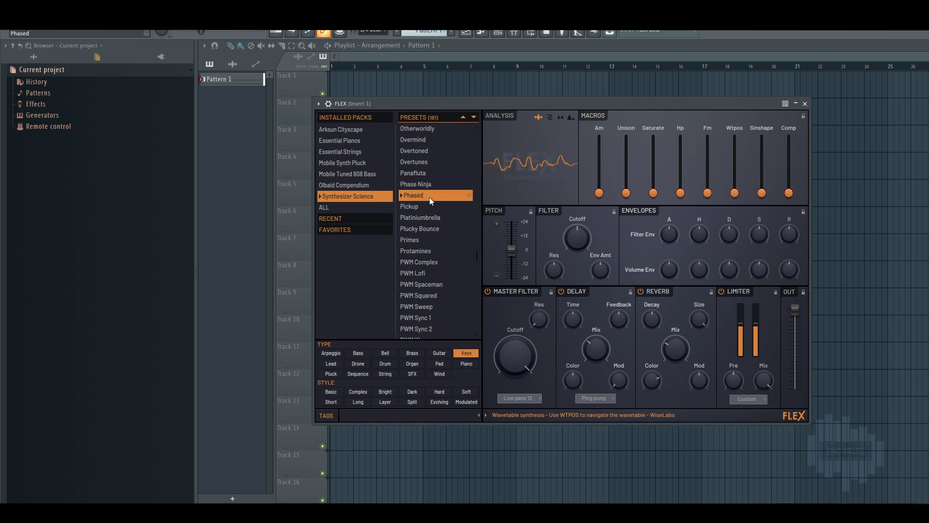
pyautogui.click(427, 206)
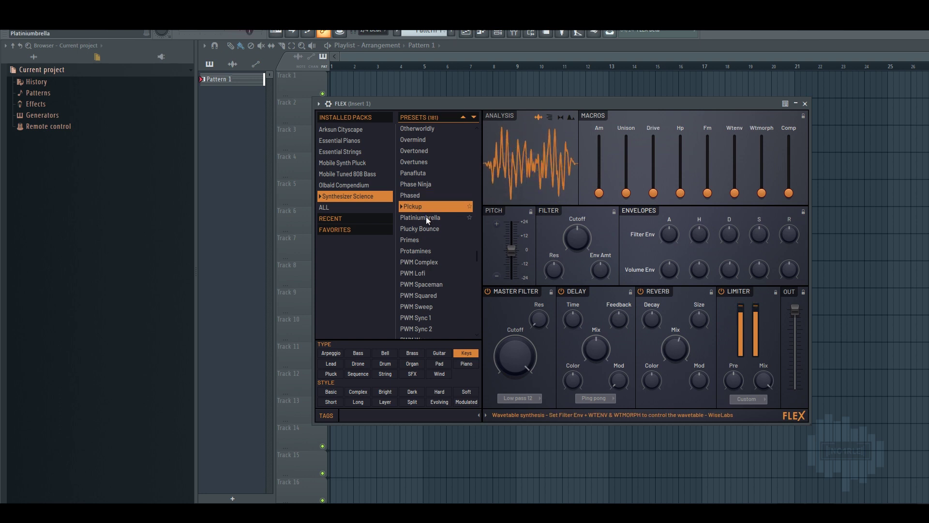
pyautogui.click(426, 217)
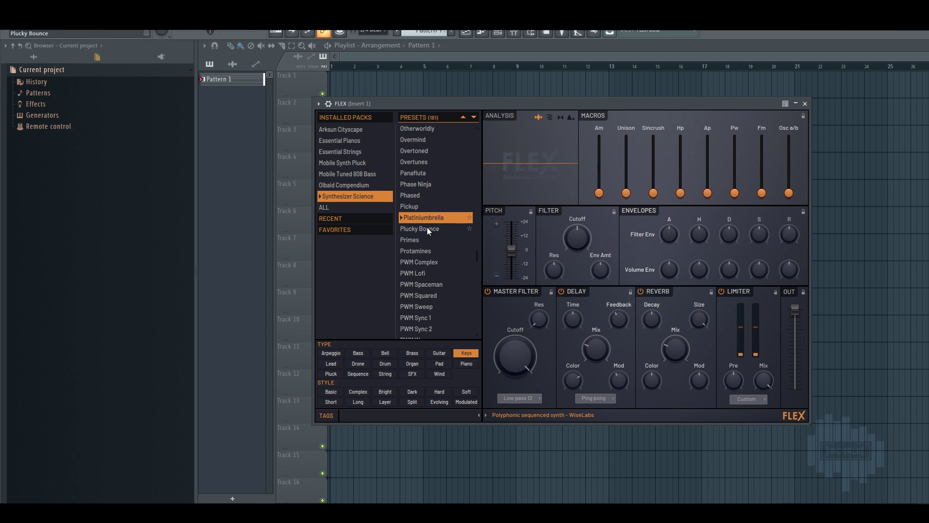
pyautogui.click(427, 228)
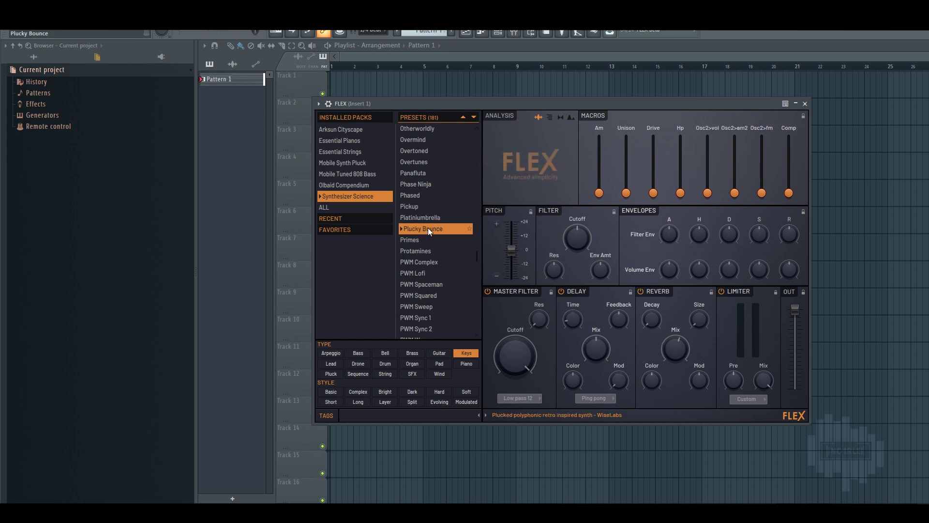
pyautogui.click(428, 240)
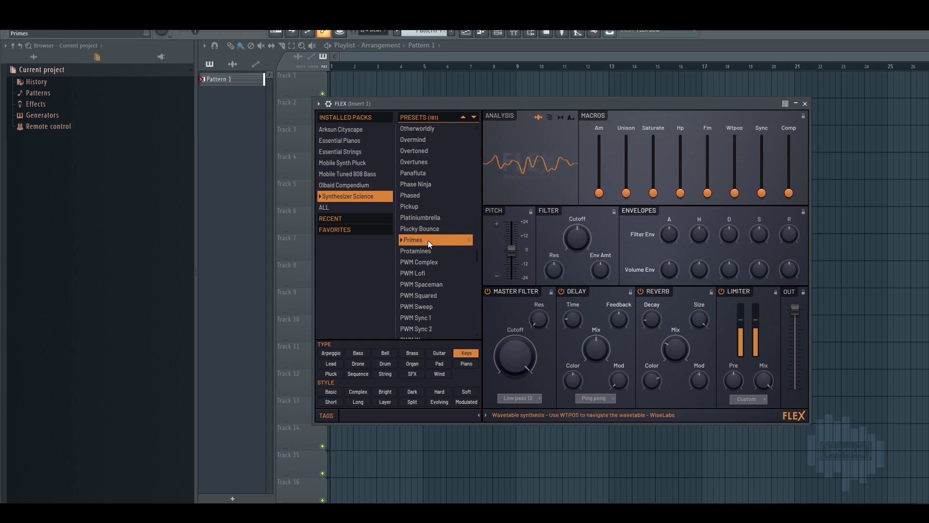
pyautogui.click(429, 250)
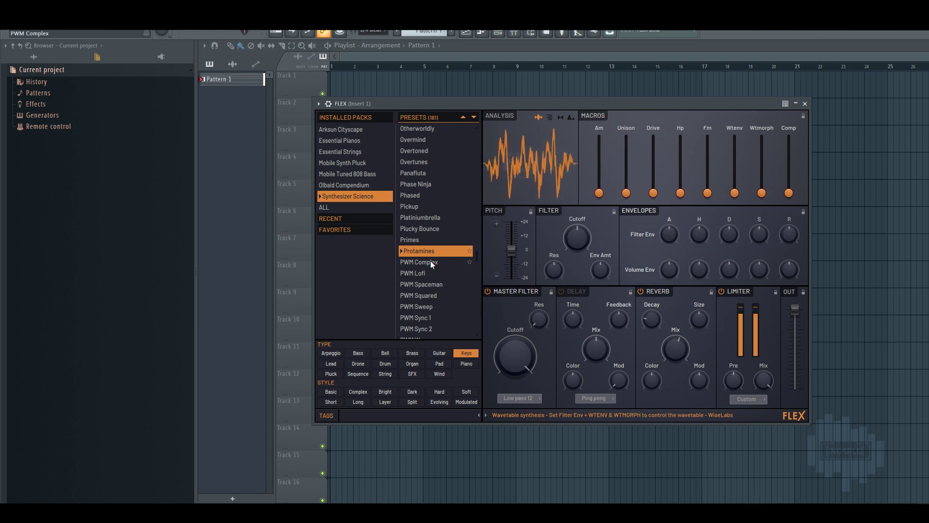
# - Audition each PWM preset of the Synthesizer Science pack in order, from PWM Complex to PWM Xtrm Vowels
pyautogui.click(431, 262)
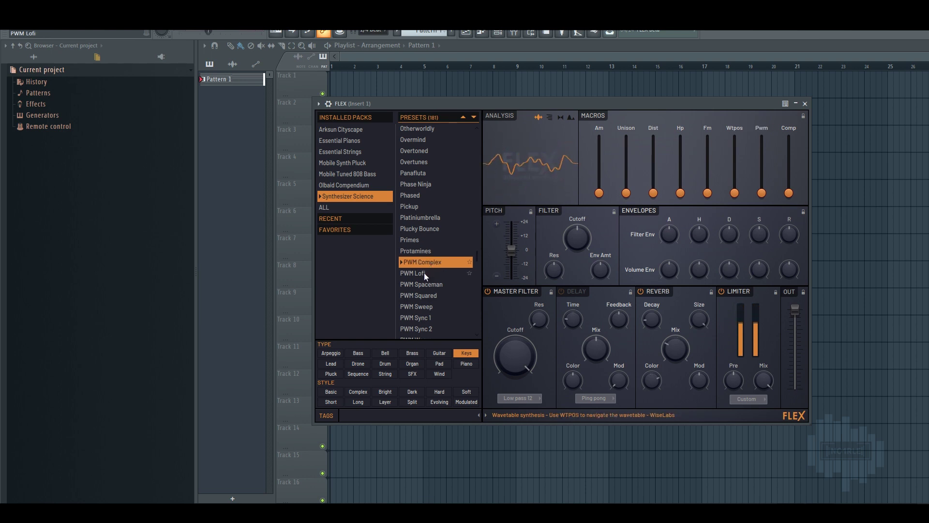
pyautogui.click(424, 272)
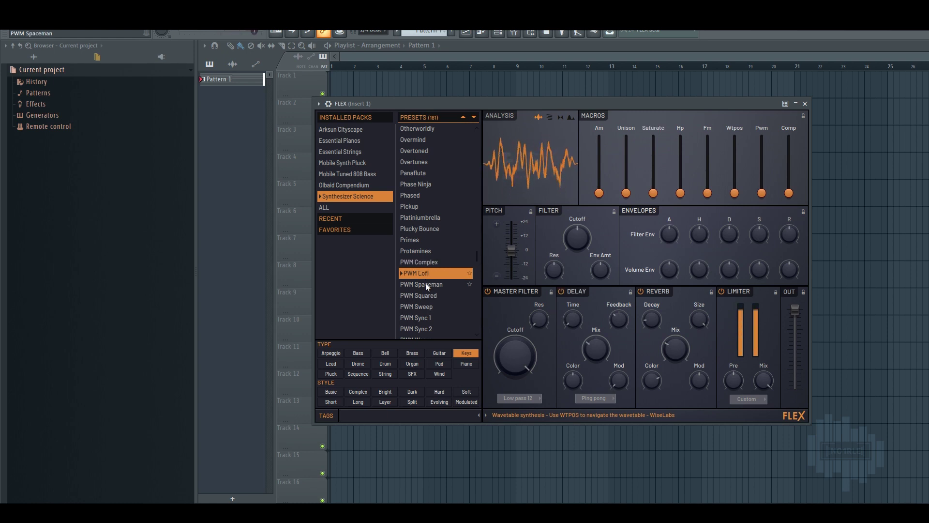
pyautogui.click(426, 285)
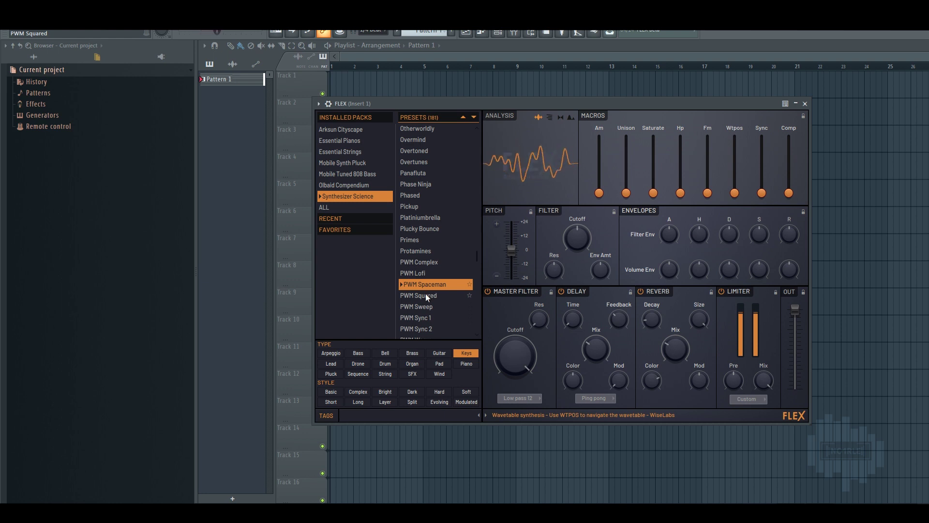
pyautogui.click(426, 294)
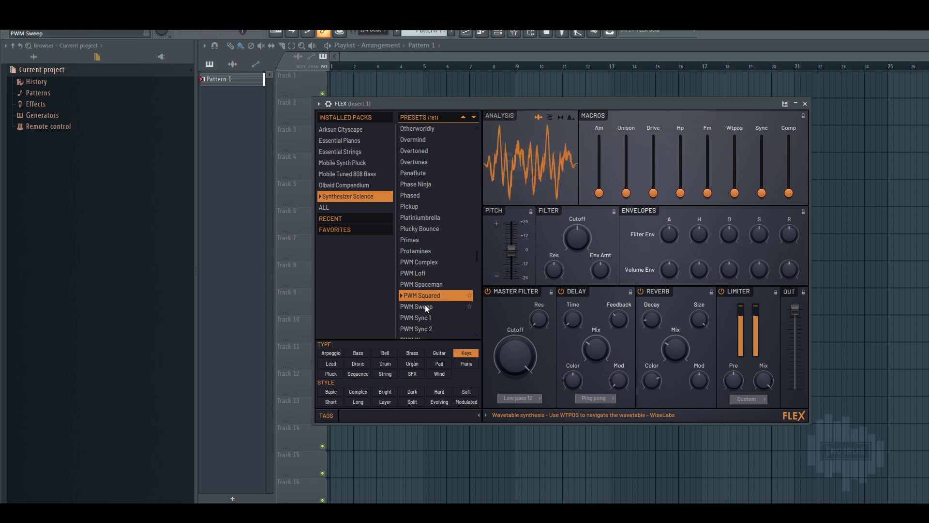
pyautogui.click(425, 307)
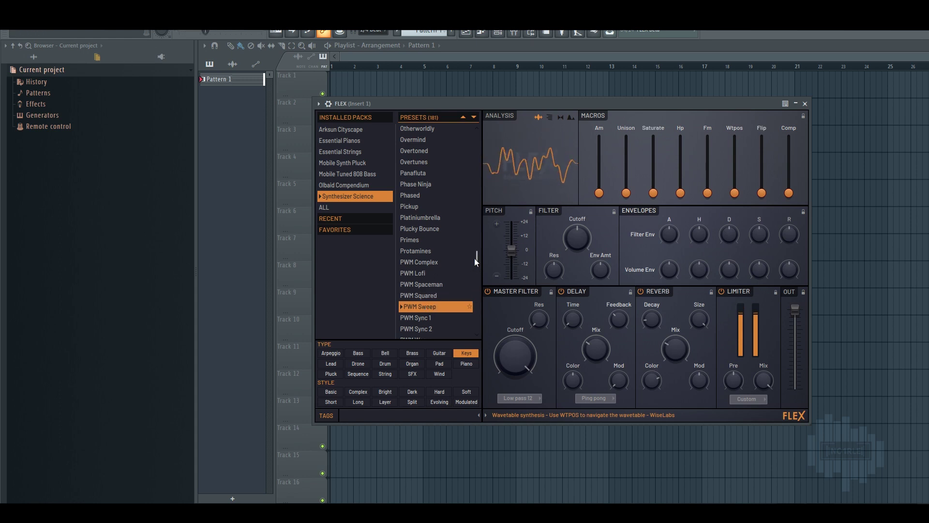
pyautogui.moveTo(478, 257); pyautogui.dragTo(477, 275)
pyautogui.click(421, 143)
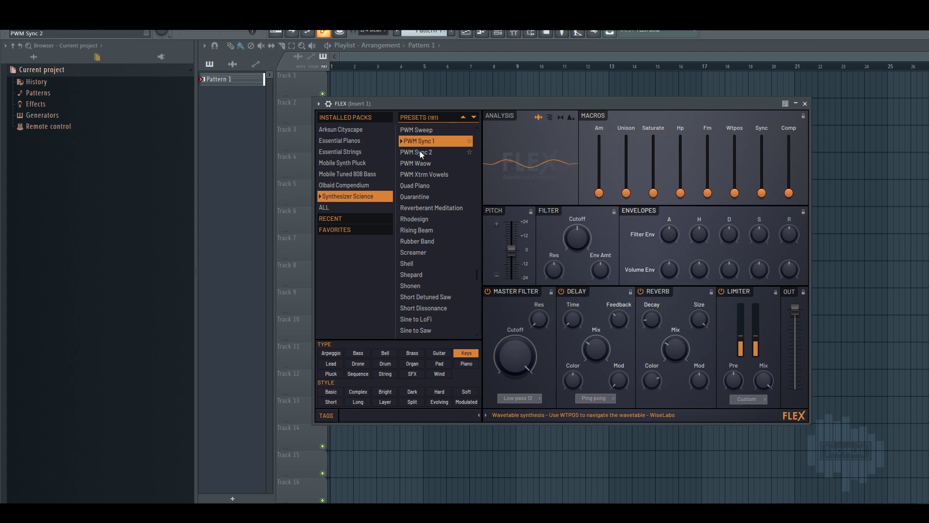
pyautogui.click(419, 151)
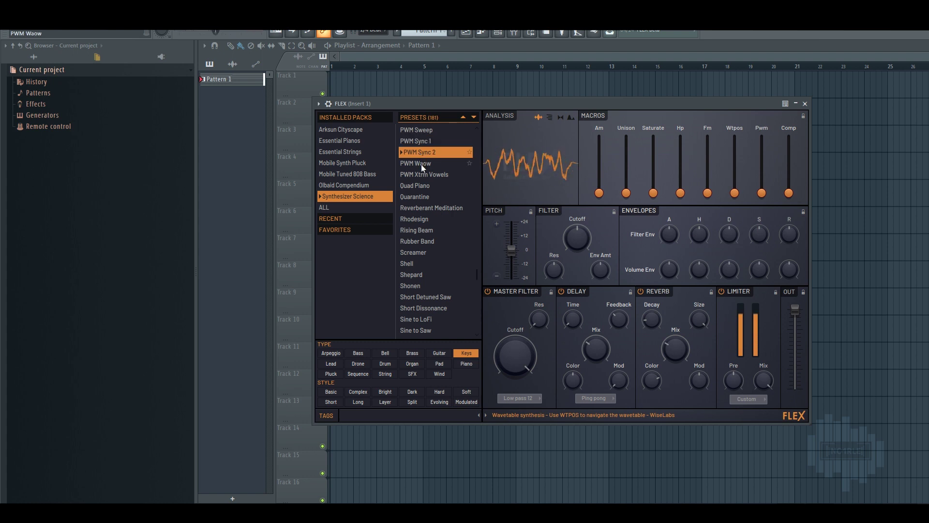
pyautogui.click(421, 164)
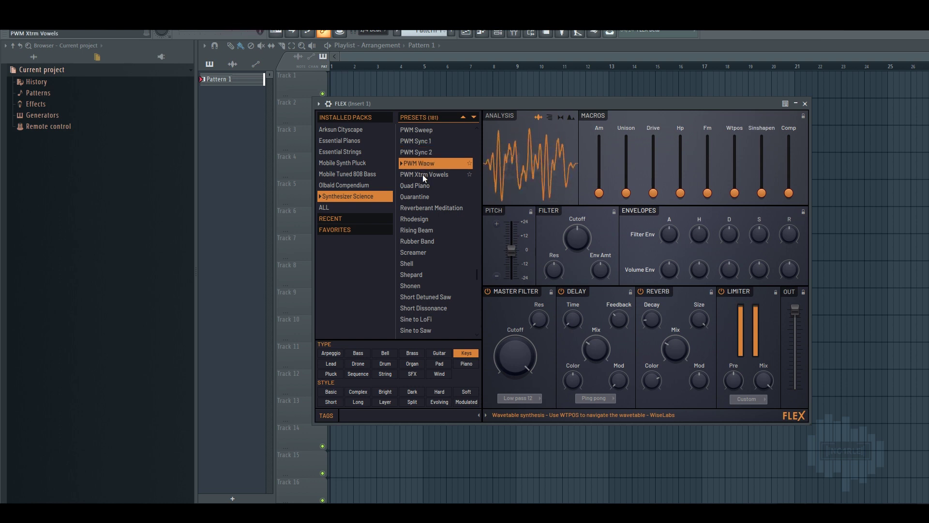
pyautogui.click(422, 174)
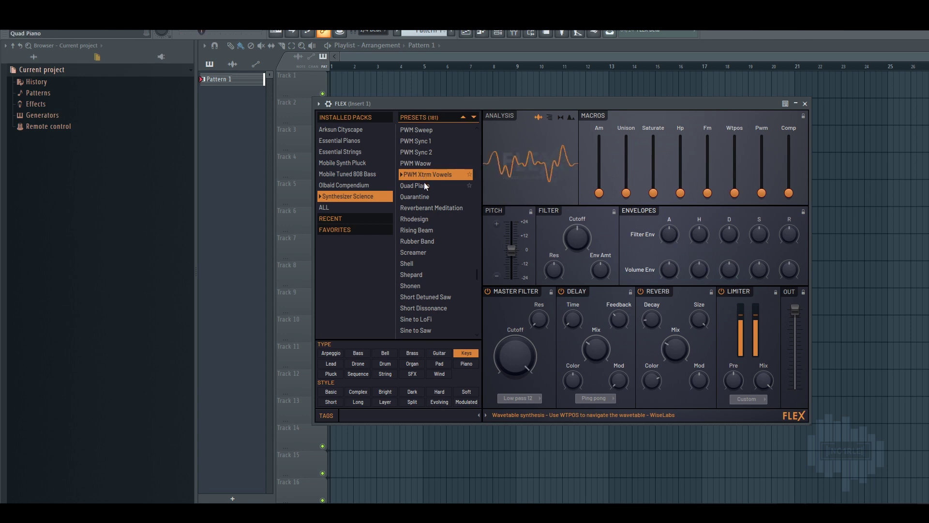
# - Audition the presets Quad Piano, Quarantine, Reverberant Meditation, Rhodesign, Rising Beam and Rubber Band in turn
pyautogui.click(425, 185)
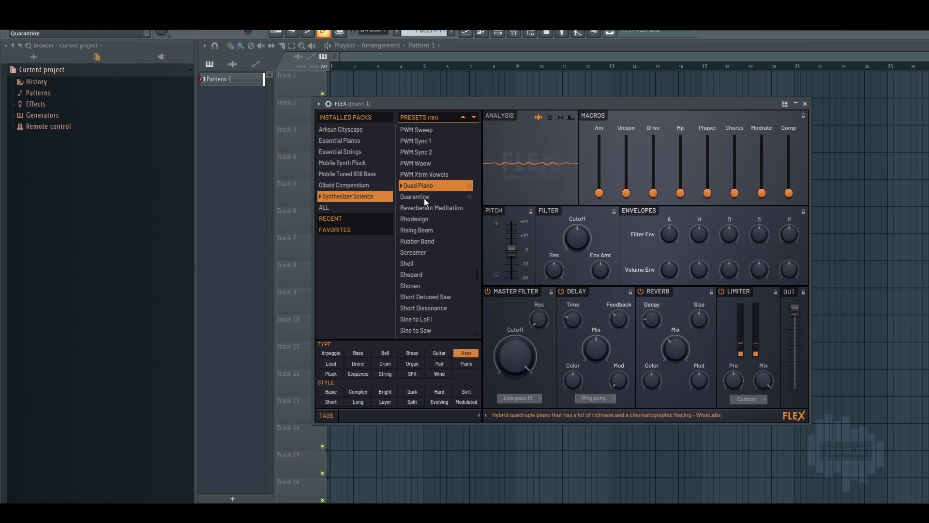
pyautogui.click(425, 200)
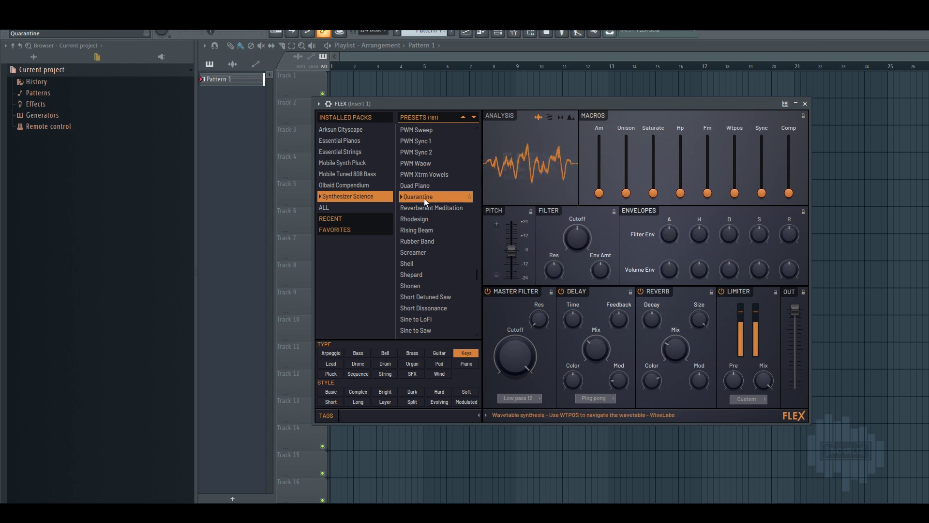
pyautogui.click(424, 208)
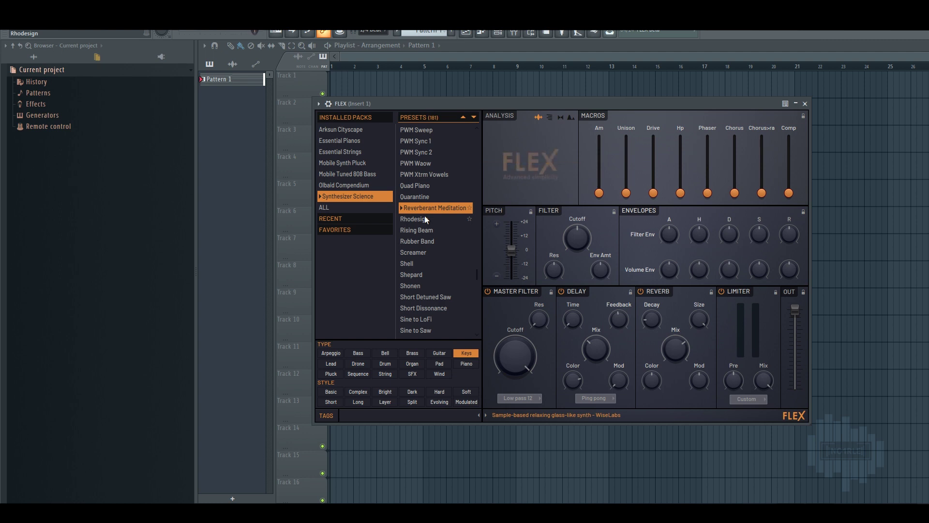
pyautogui.click(424, 219)
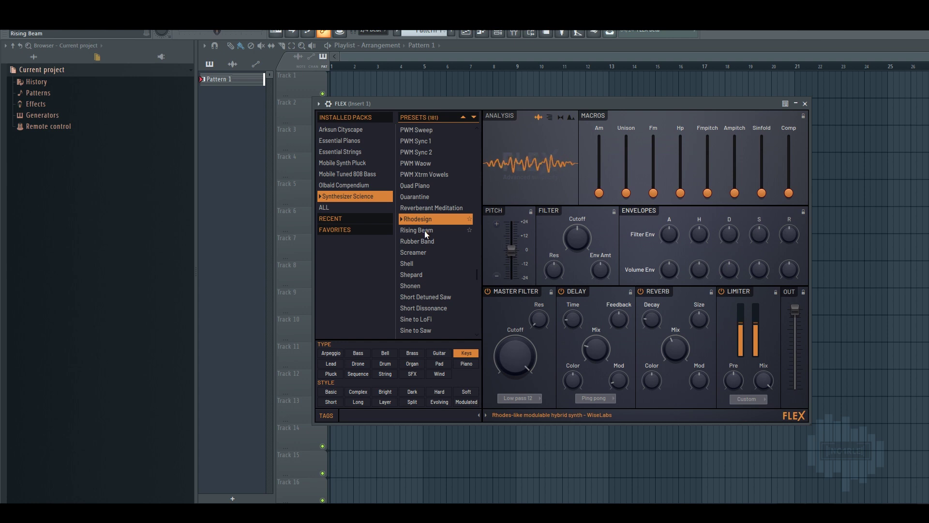
pyautogui.click(424, 230)
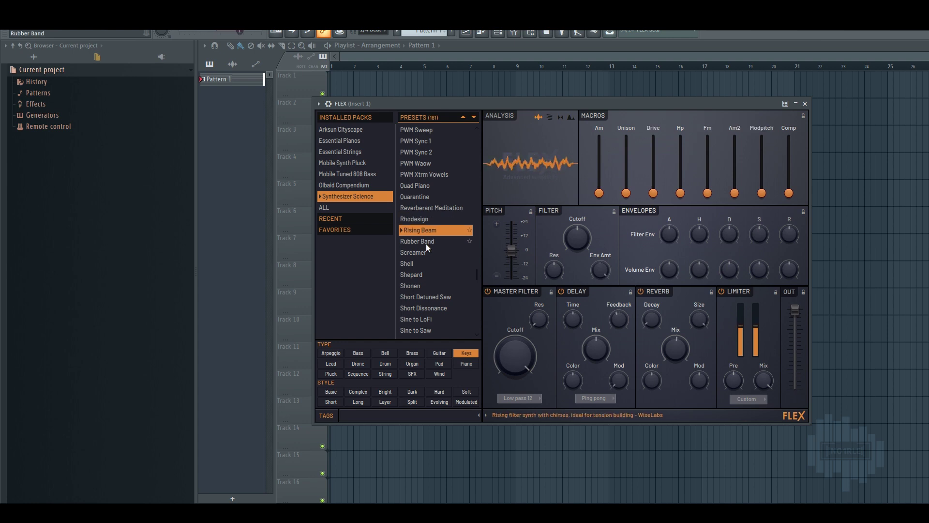
pyautogui.click(426, 244)
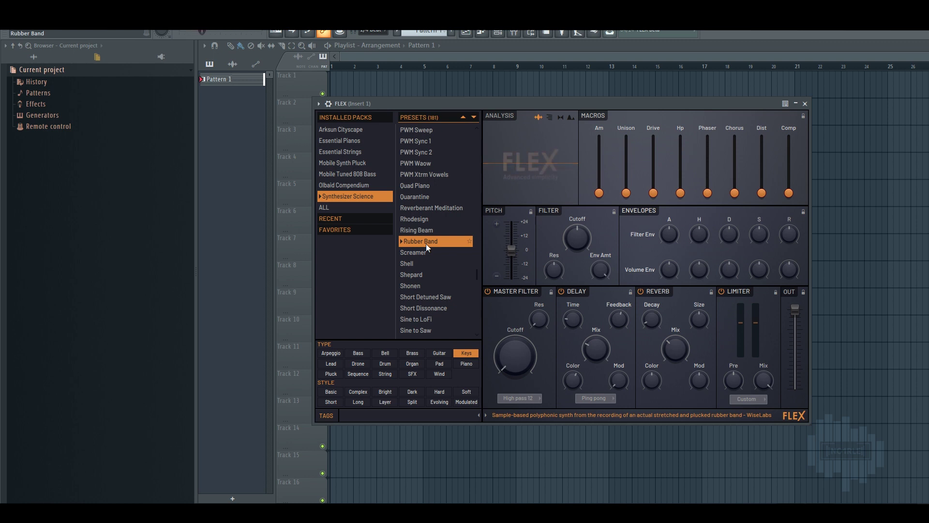
# - Audition the presets in list order from Screamer through Shell, Shepard, Shonen and the two Short presets to Sine to Square
pyautogui.click(420, 253)
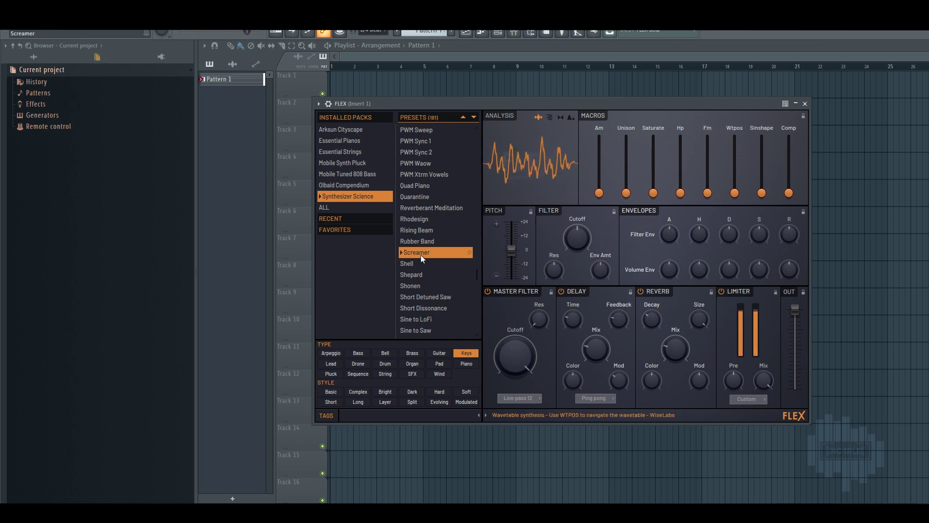
pyautogui.click(409, 263)
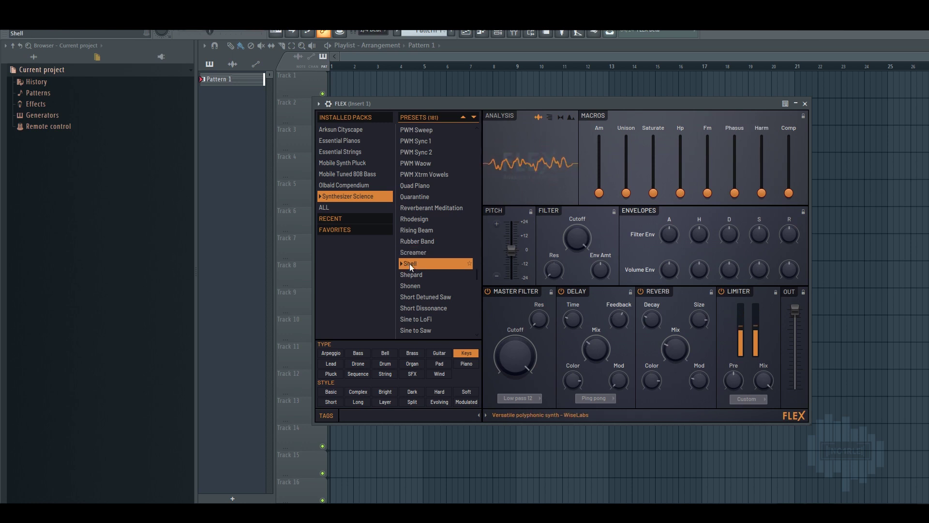
pyautogui.click(409, 274)
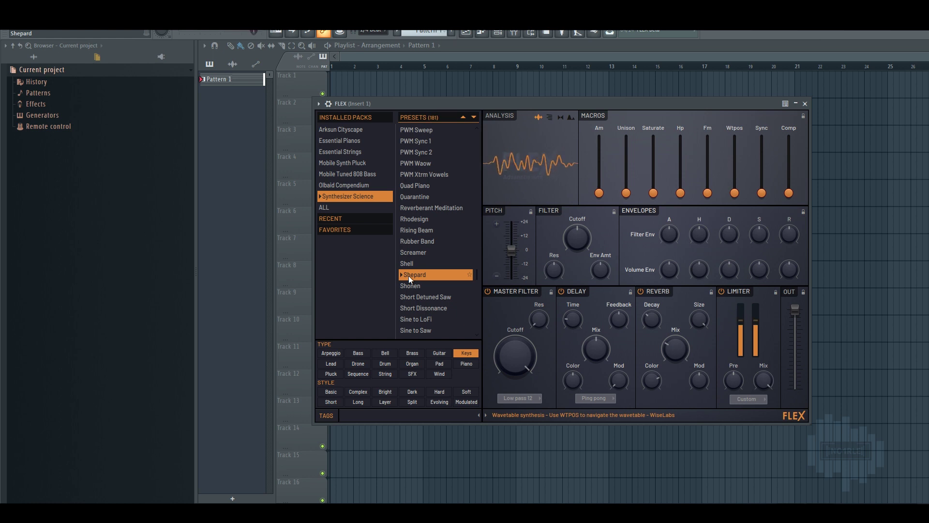
pyautogui.click(408, 287)
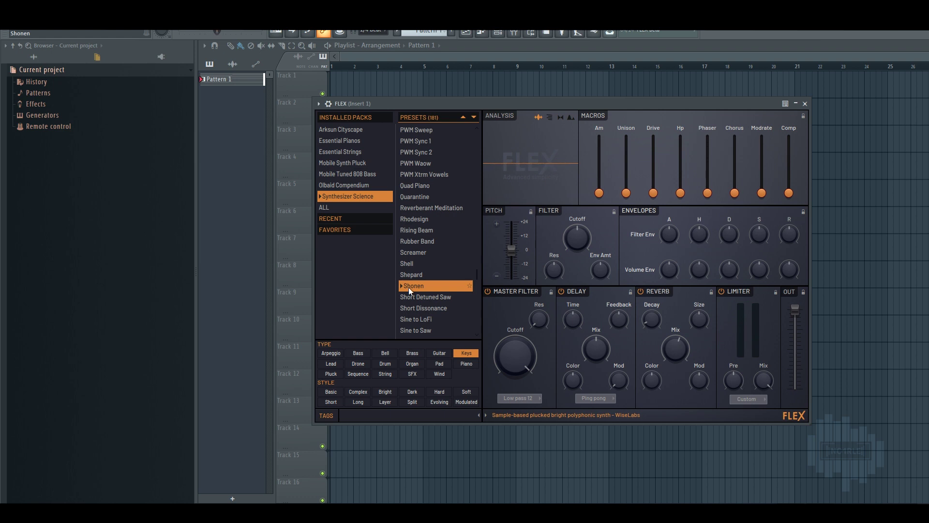
pyautogui.click(410, 298)
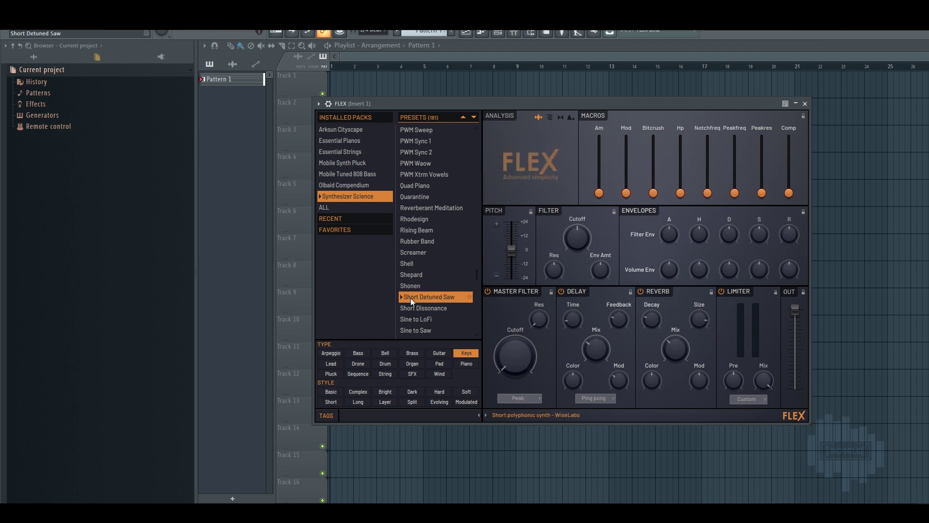
pyautogui.click(416, 308)
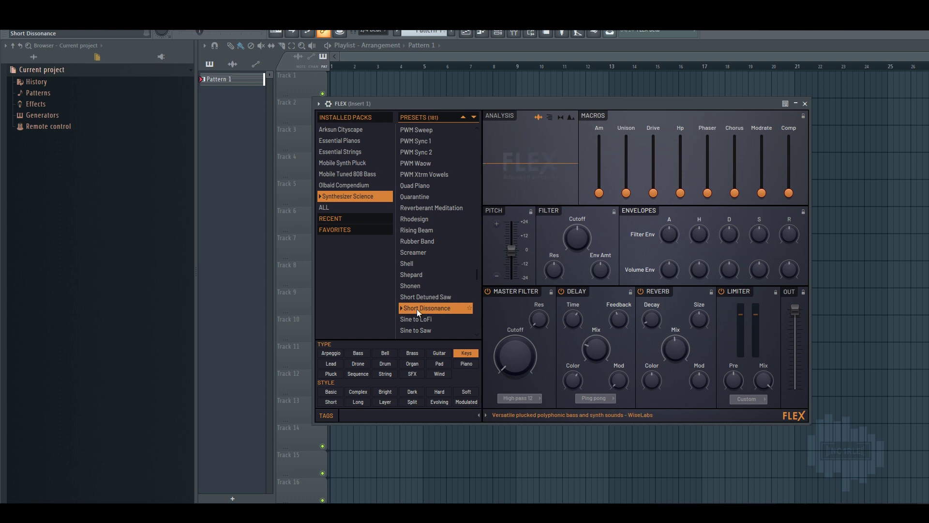
pyautogui.click(417, 319)
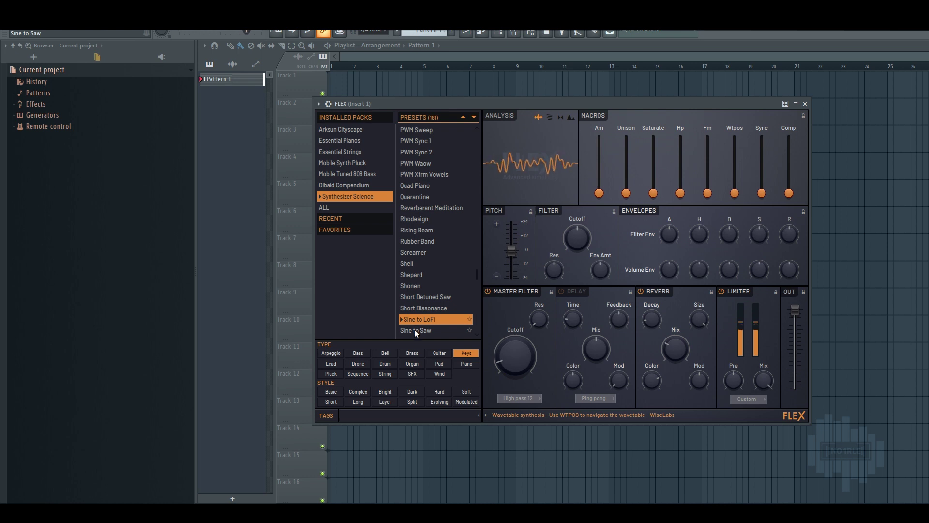
pyautogui.click(414, 330)
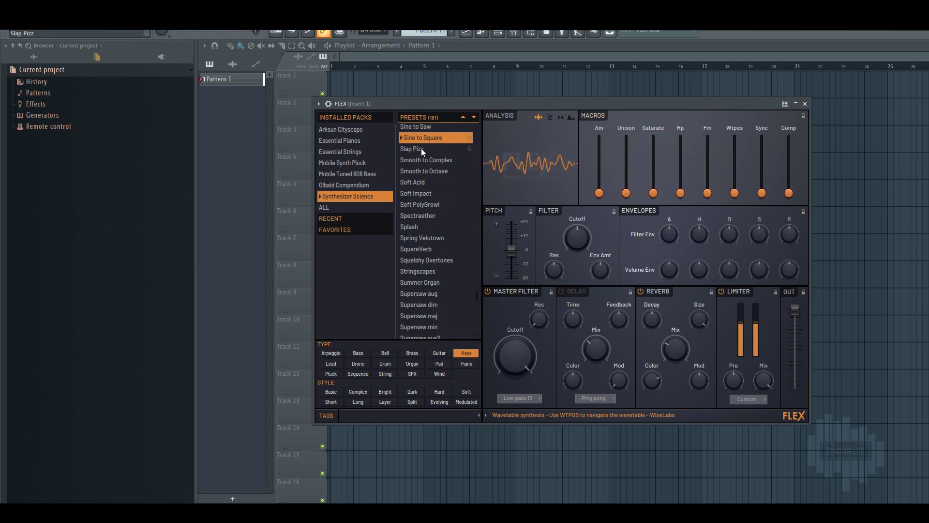
# - Audition the presets Slap Pizz, Smooth to Complex, Smooth to Octave, Soft Acid, Soft Impact and Soft PolyGrowl in turn
pyautogui.click(421, 148)
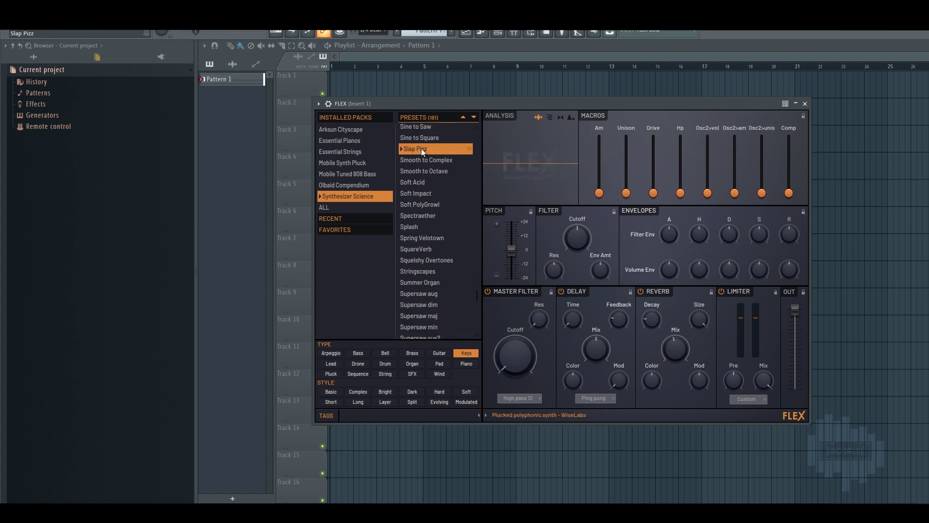
pyautogui.click(423, 159)
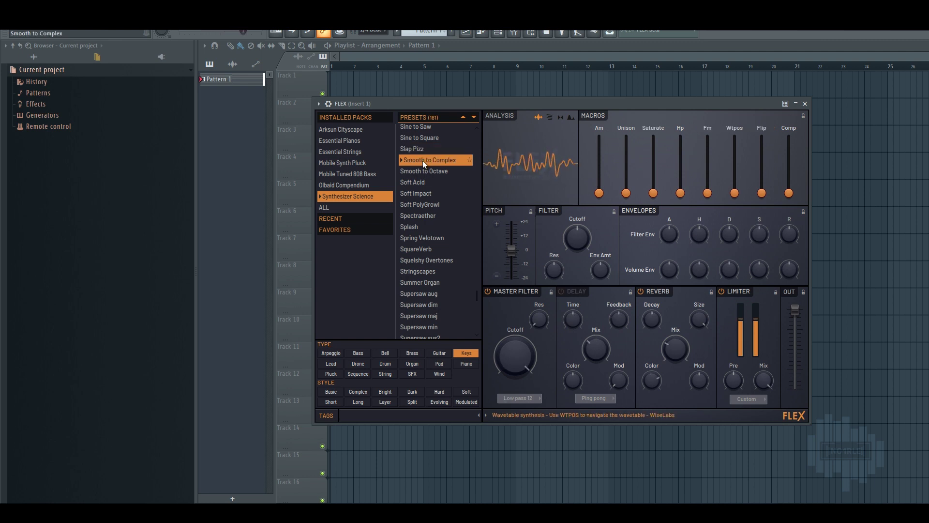
pyautogui.click(426, 171)
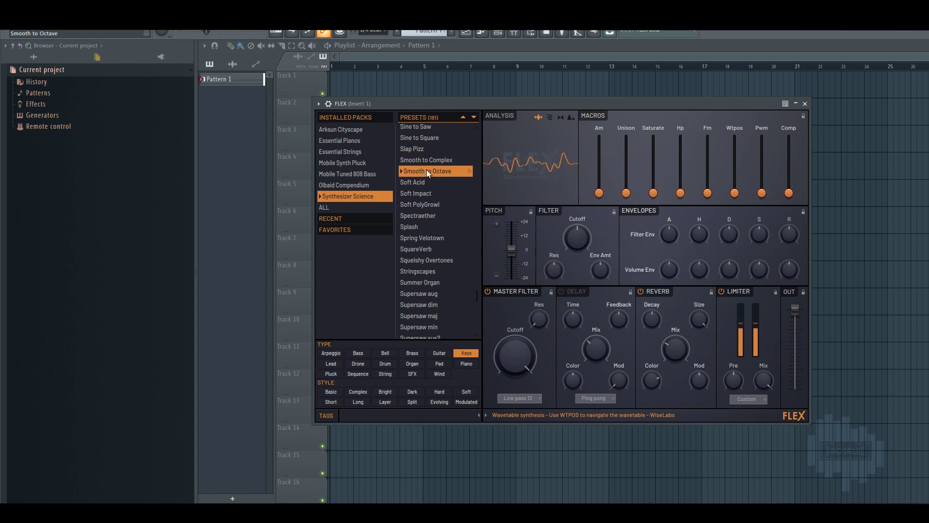
pyautogui.click(414, 182)
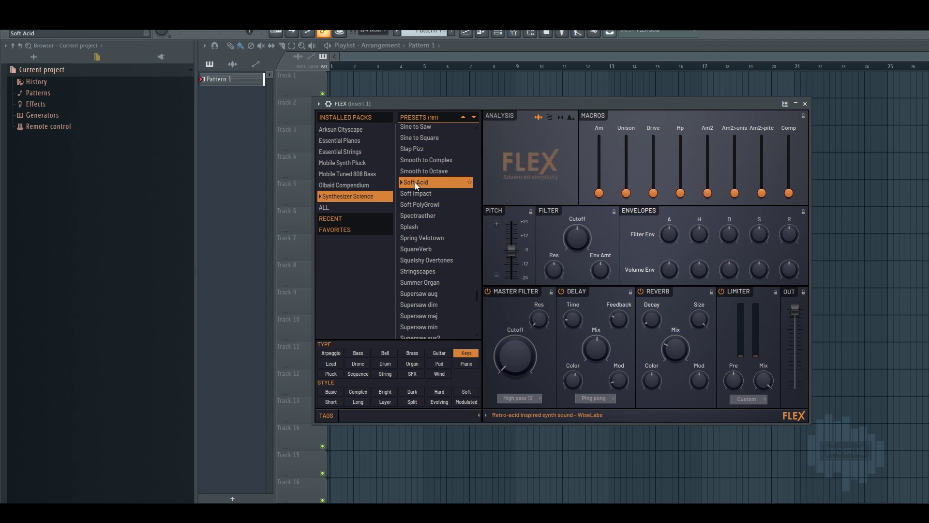
pyautogui.click(425, 192)
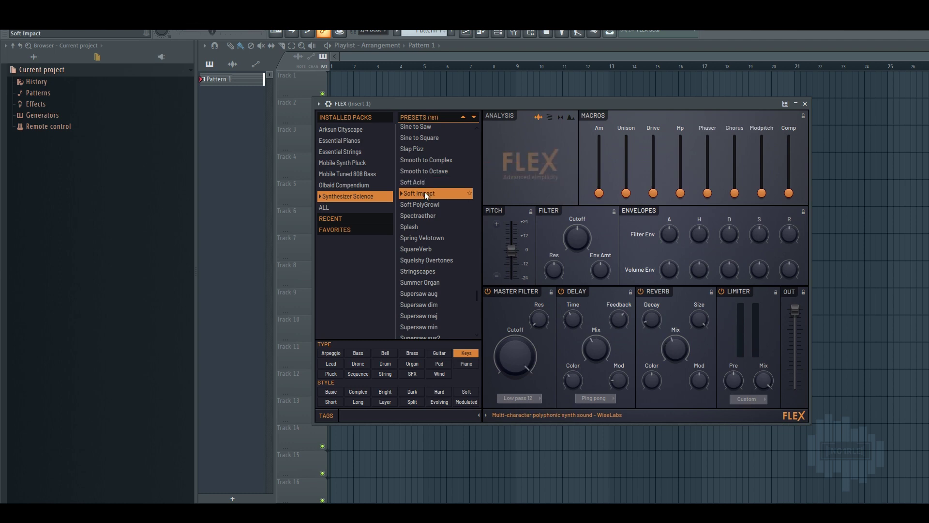
pyautogui.click(428, 205)
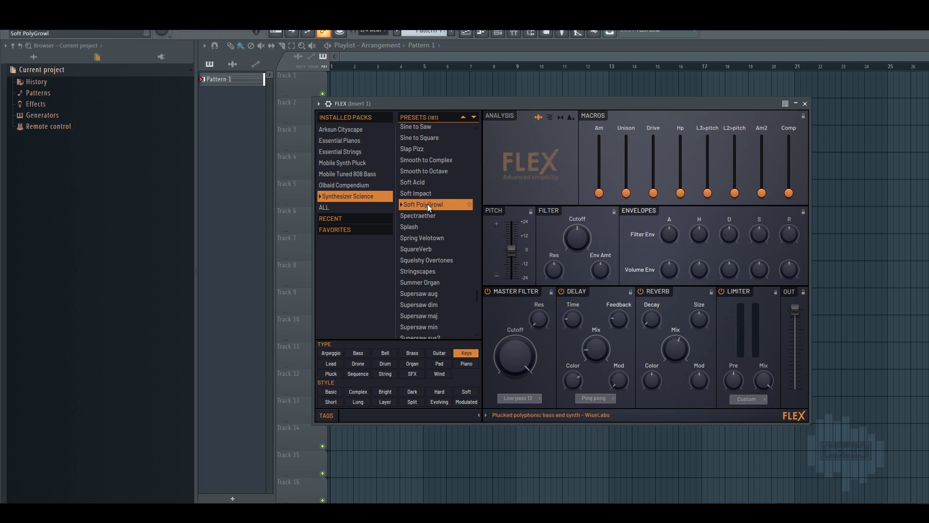
# - Audition the presets Spectraether, Splash, Spring Velotown, SquareVerb, Squelshy Overtones, Stringscapes and Summer Organ in turn
pyautogui.click(429, 214)
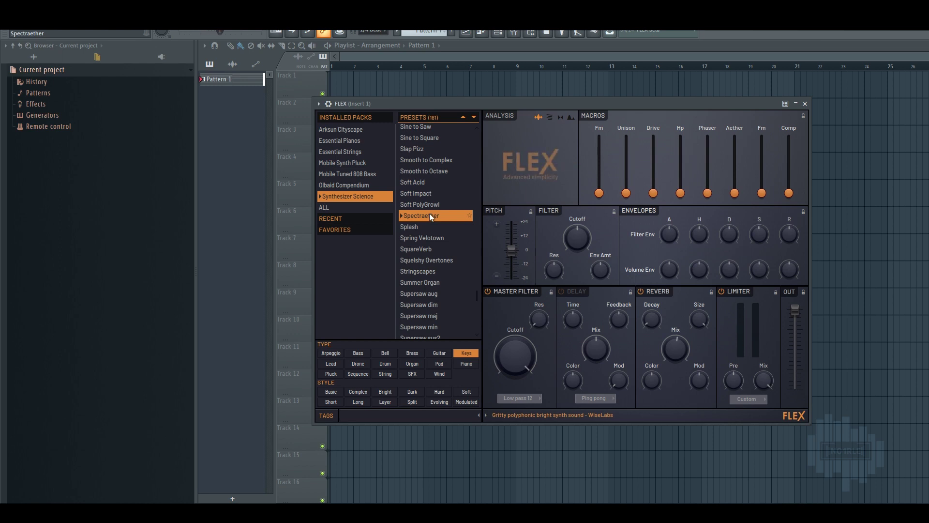
pyautogui.click(418, 227)
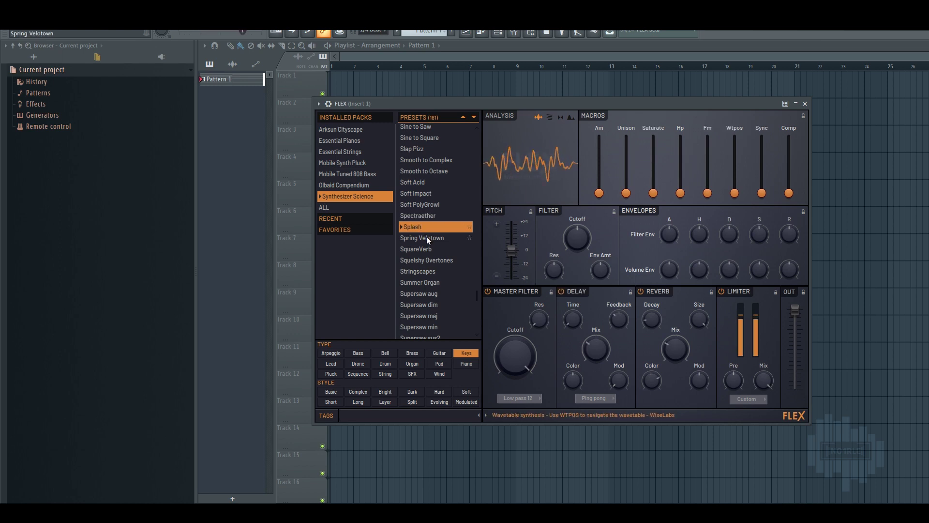
pyautogui.click(427, 237)
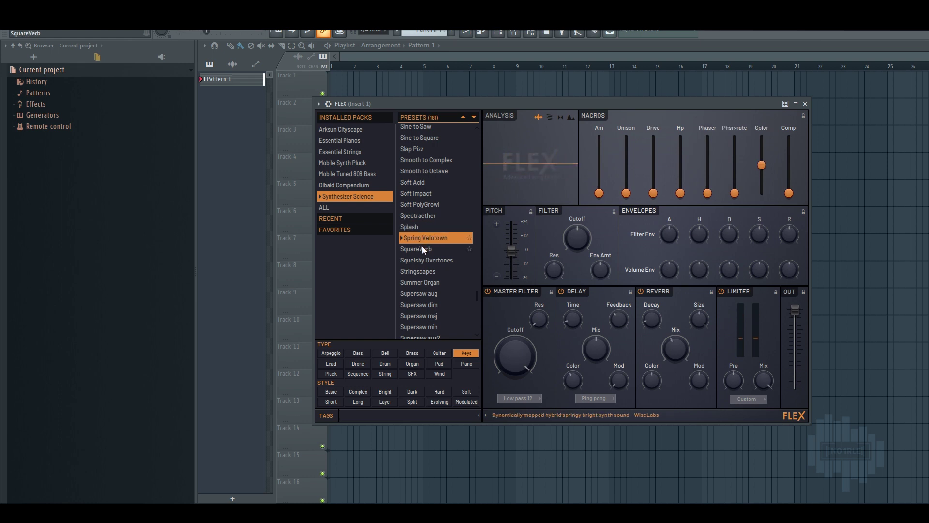
pyautogui.click(420, 249)
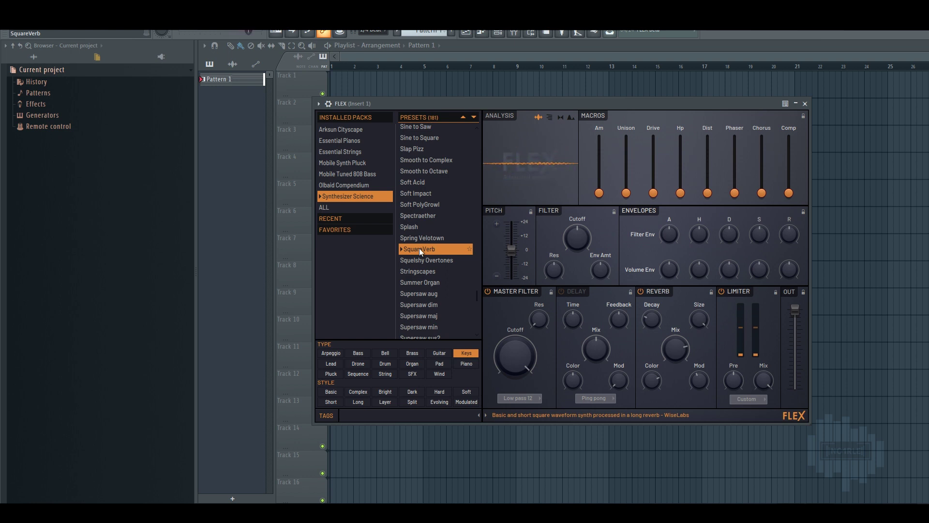
pyautogui.click(422, 259)
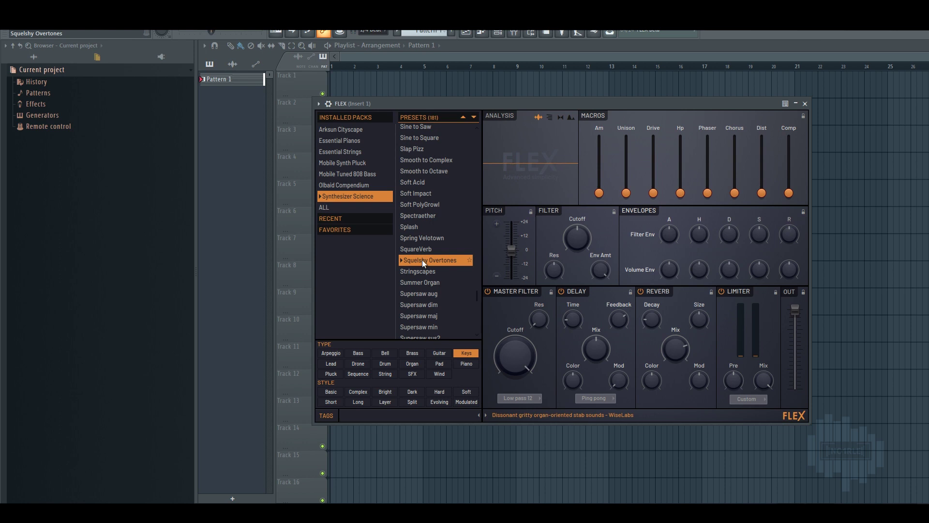
pyautogui.click(422, 271)
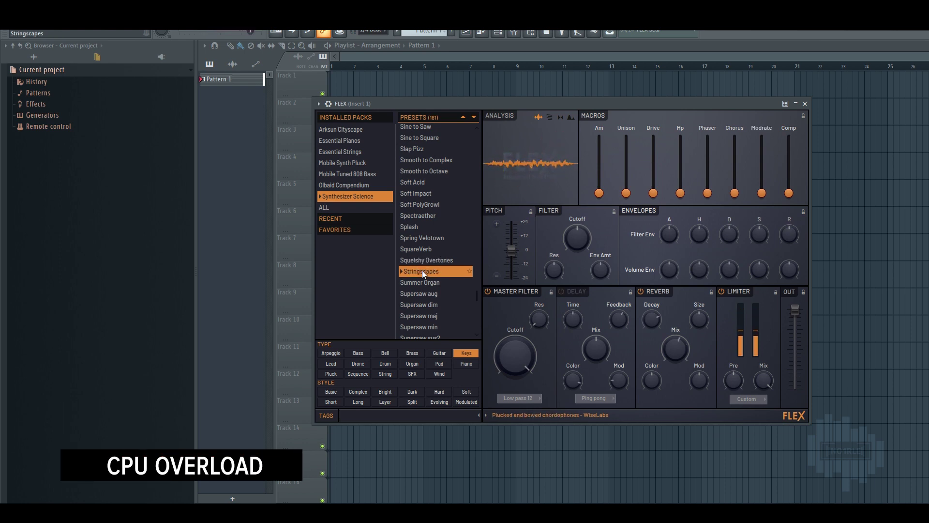
pyautogui.click(421, 283)
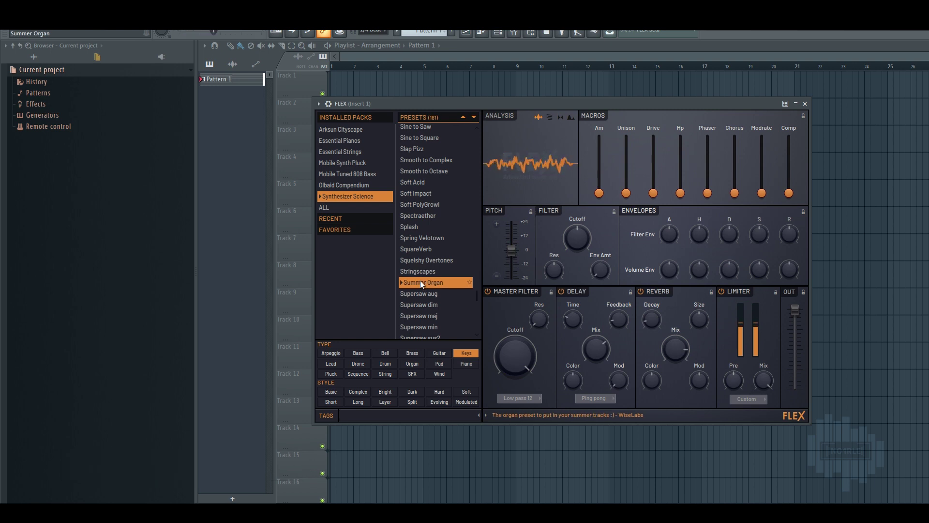
# - Audition the six Supersaw chord presets in order: aug, dim, maj, min, sus2 and sus4
pyautogui.click(425, 293)
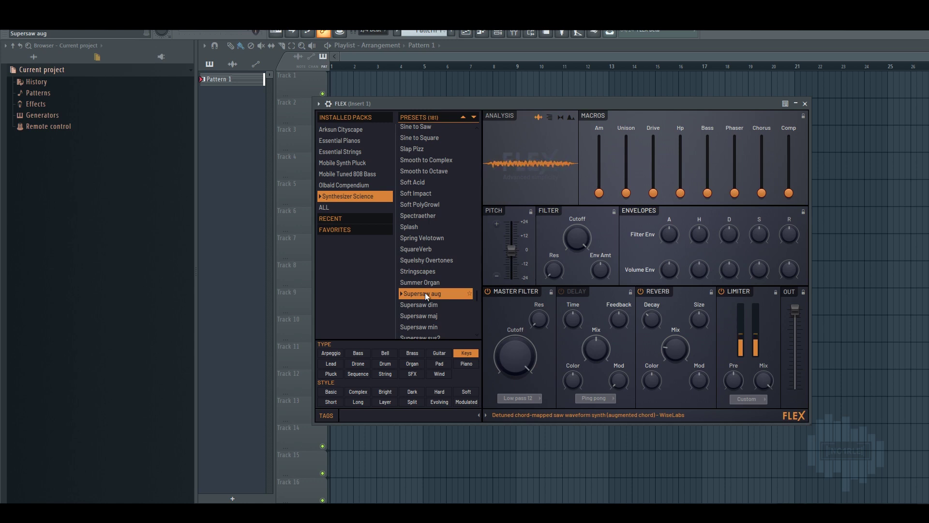
pyautogui.click(425, 304)
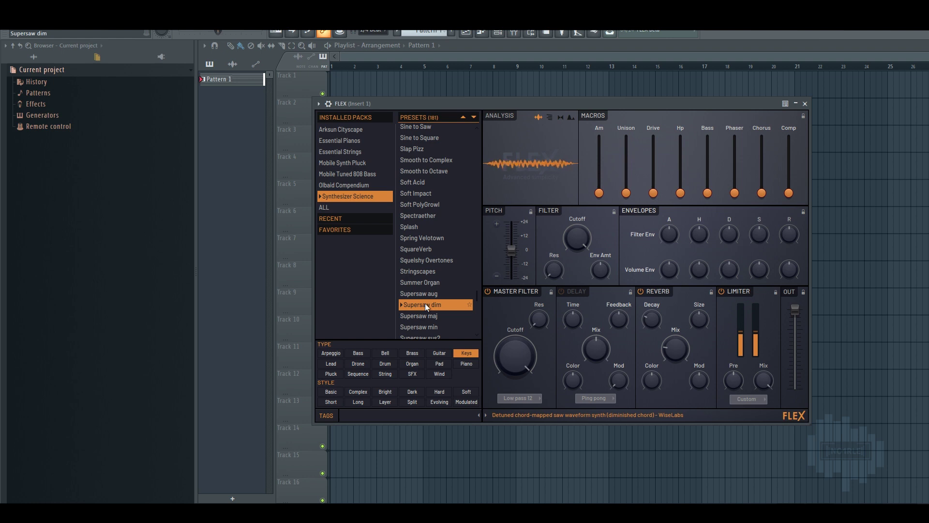
pyautogui.click(431, 316)
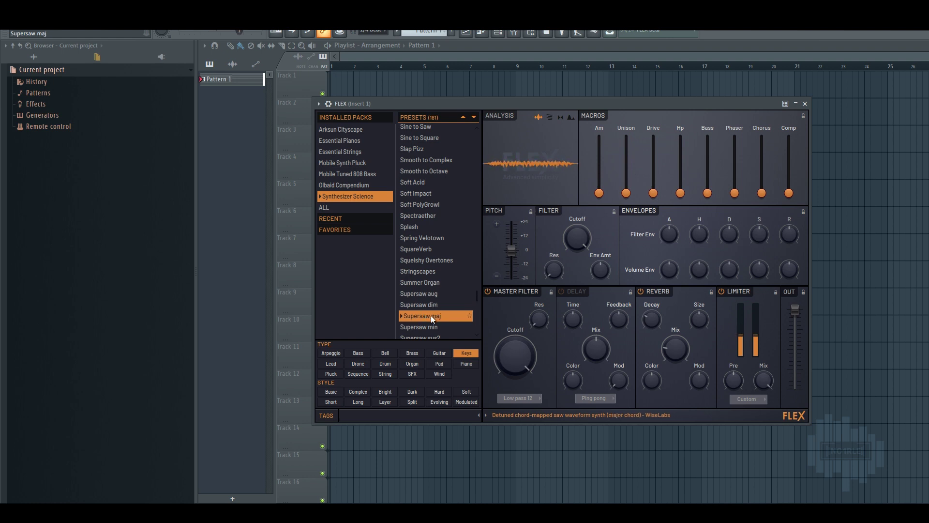
pyautogui.click(431, 327)
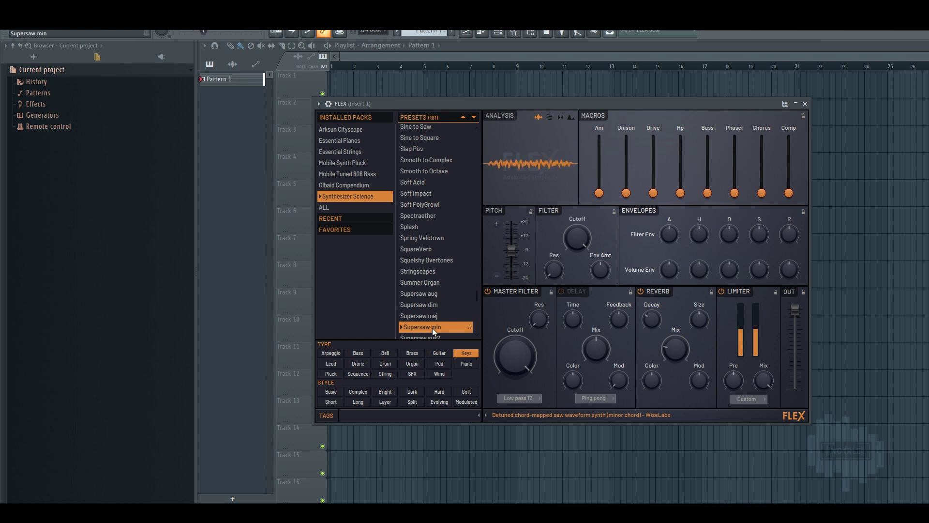
pyautogui.scroll(-6, 481, 295)
pyautogui.click(425, 133)
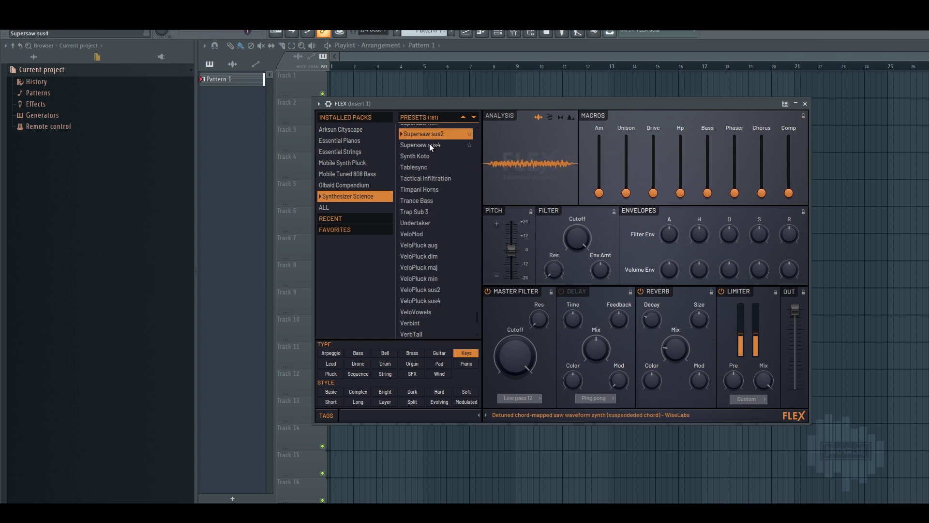
pyautogui.click(428, 144)
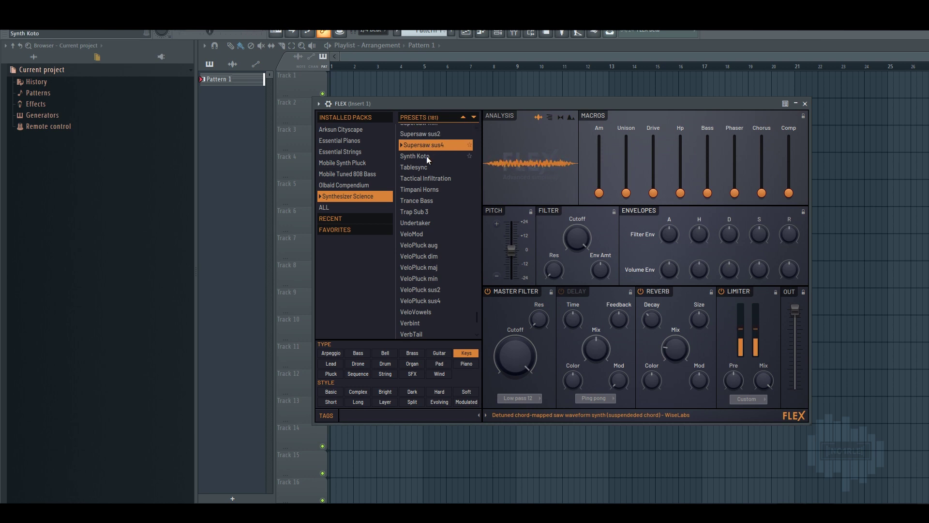
# - Audition the presets Synth Koto, Tablesync, Tactical Infiltration, Timpani Horns, Trance Bass, Trap Sub 3 and Undertaker in turn
pyautogui.click(426, 155)
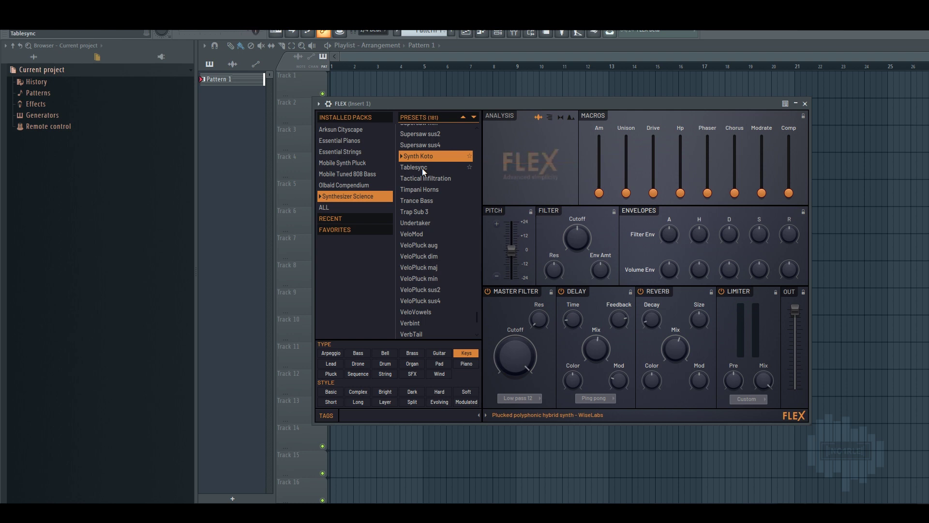
pyautogui.click(422, 168)
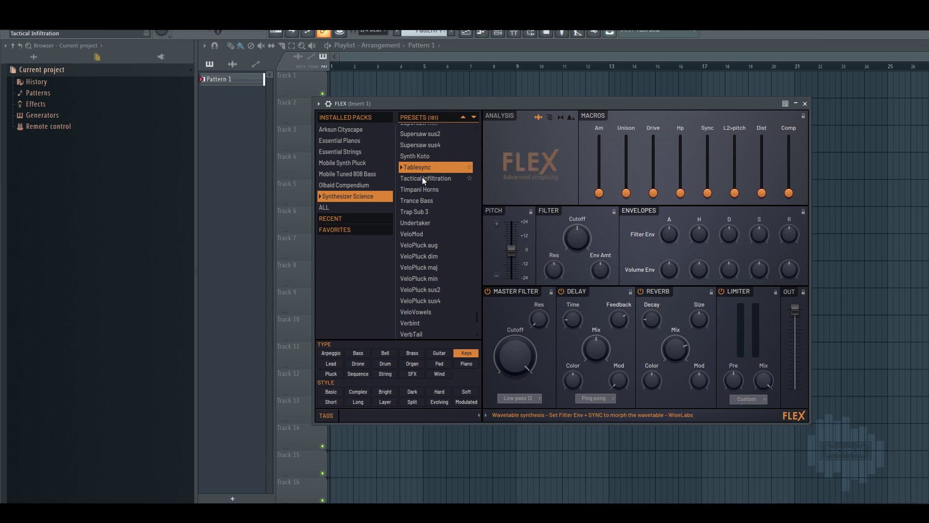
pyautogui.click(422, 178)
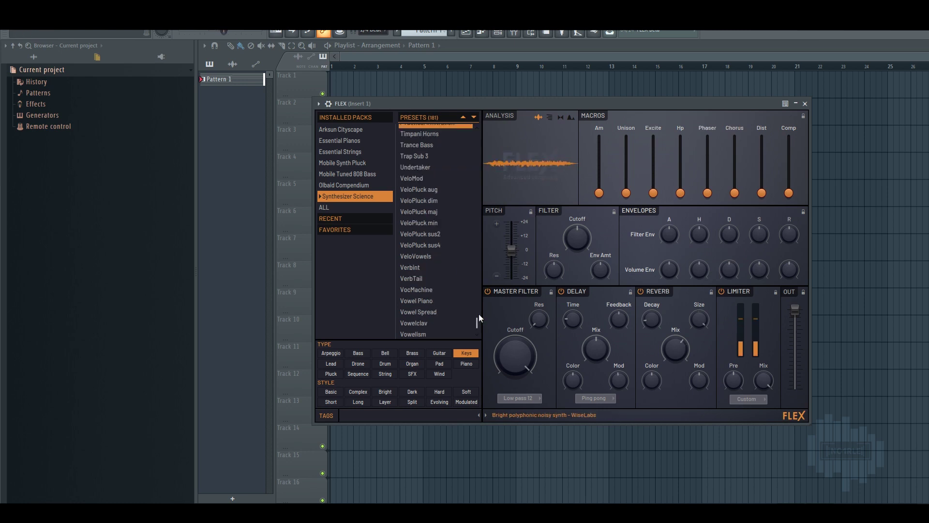
pyautogui.click(420, 134)
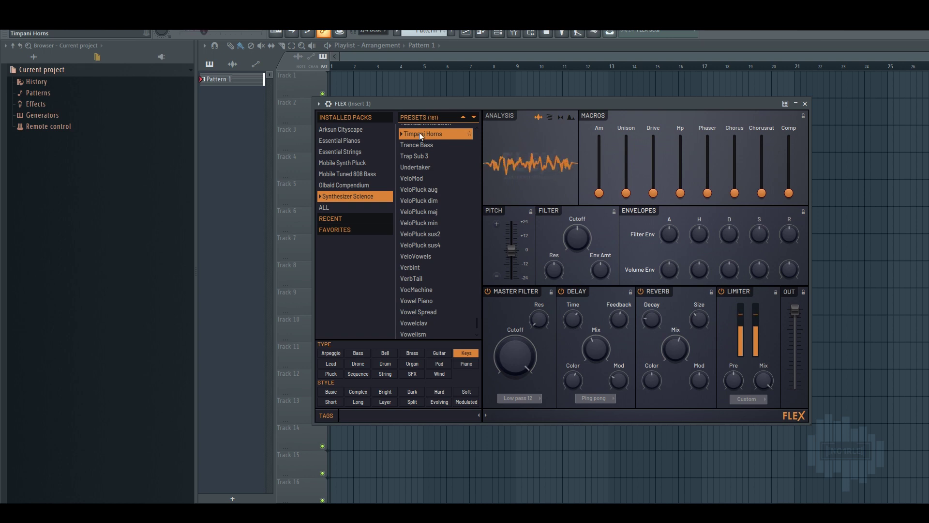
pyautogui.click(423, 144)
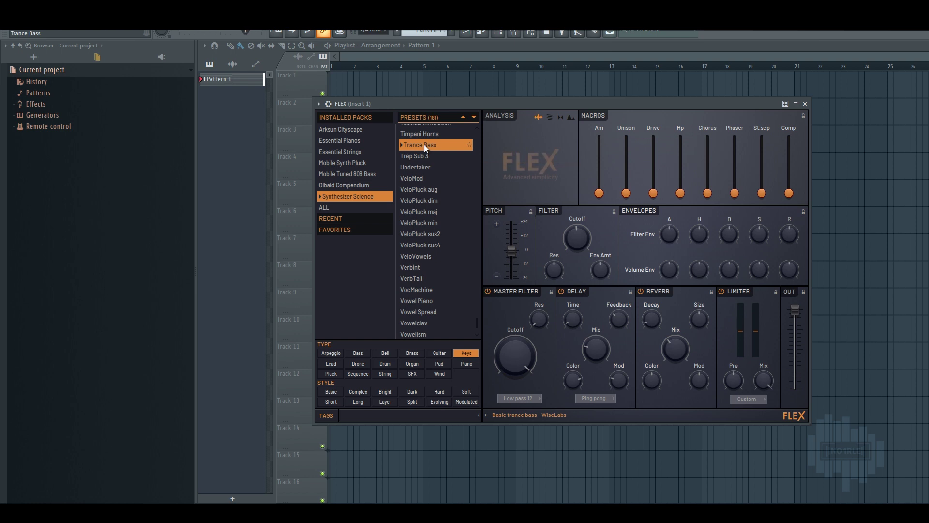
pyautogui.click(422, 155)
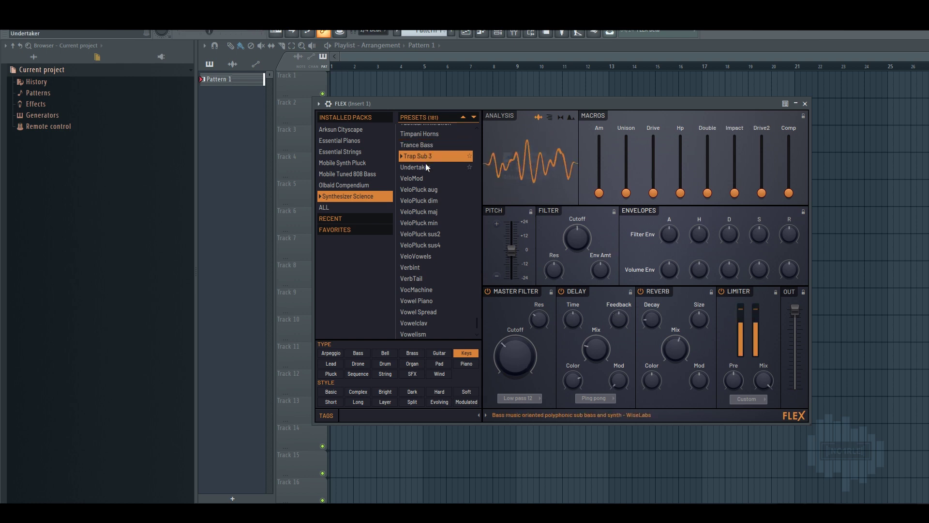
pyautogui.click(425, 164)
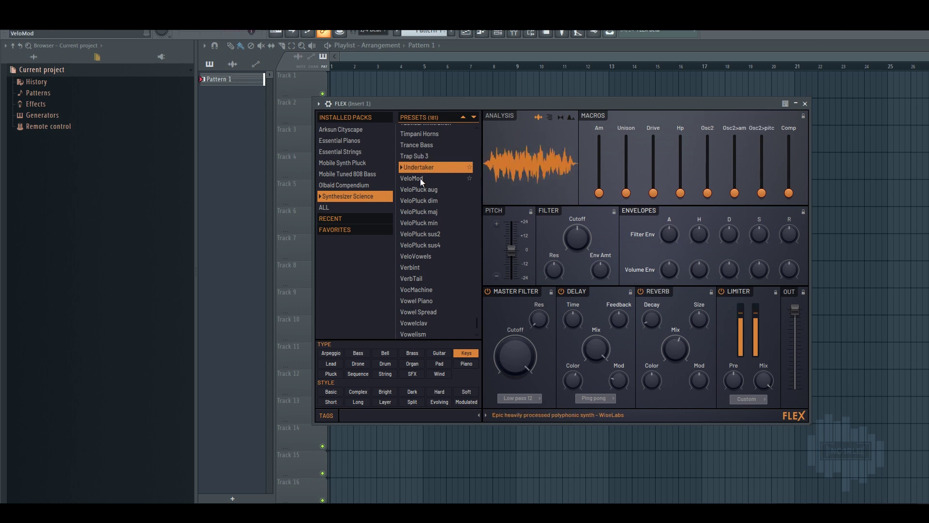
# - Audition the Velo presets in list order, from VeloMod through the six VeloPluck chord variants to VeloVowels
pyautogui.click(420, 178)
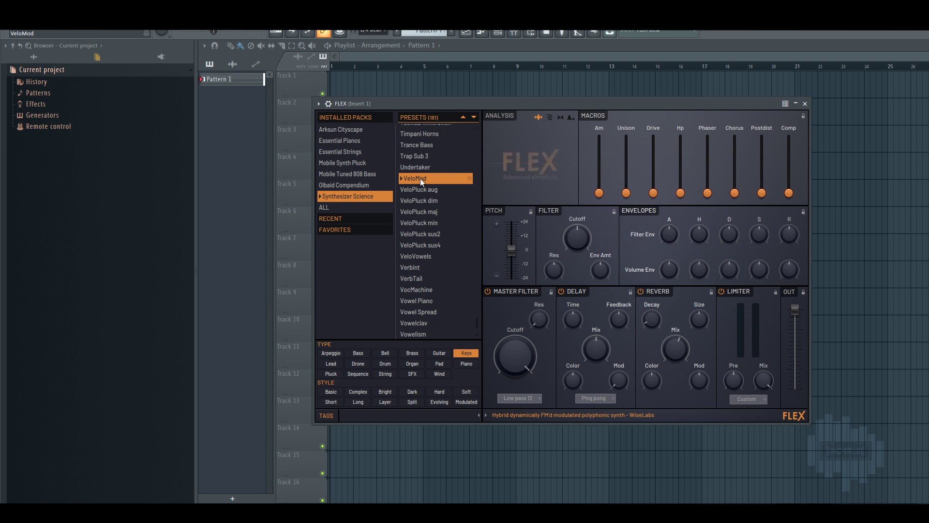
pyautogui.click(423, 188)
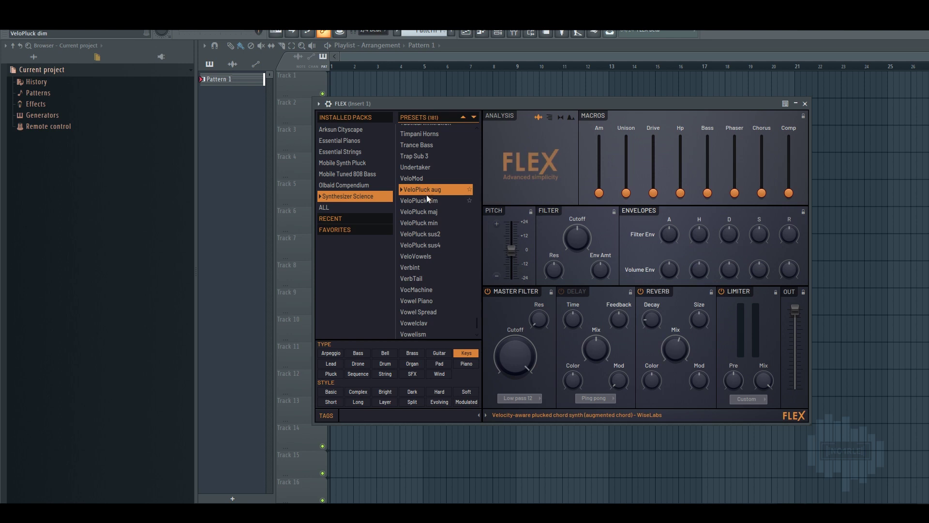
pyautogui.click(428, 200)
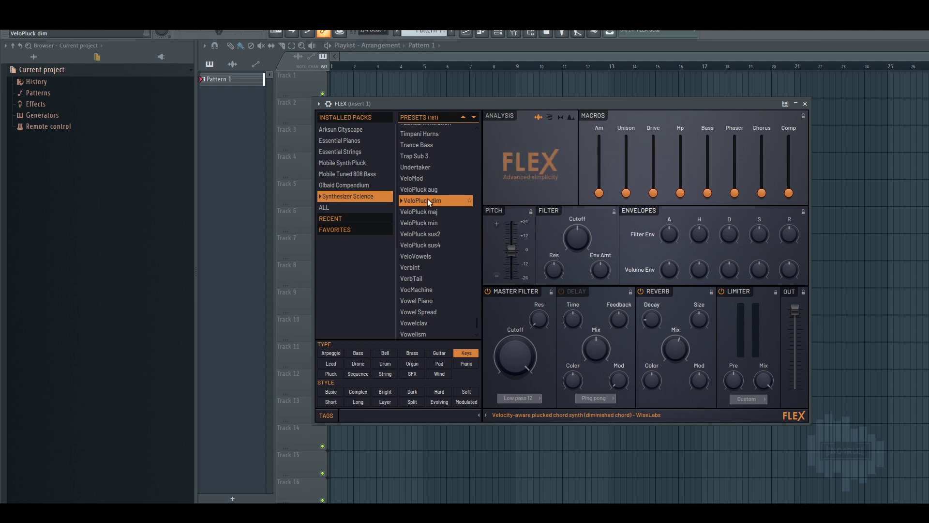
pyautogui.click(430, 211)
pyautogui.click(432, 221)
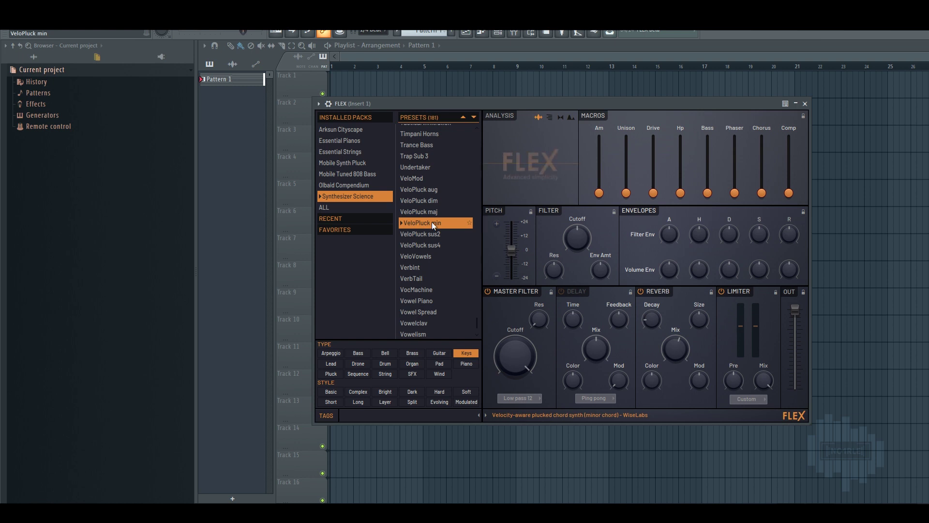
pyautogui.click(432, 233)
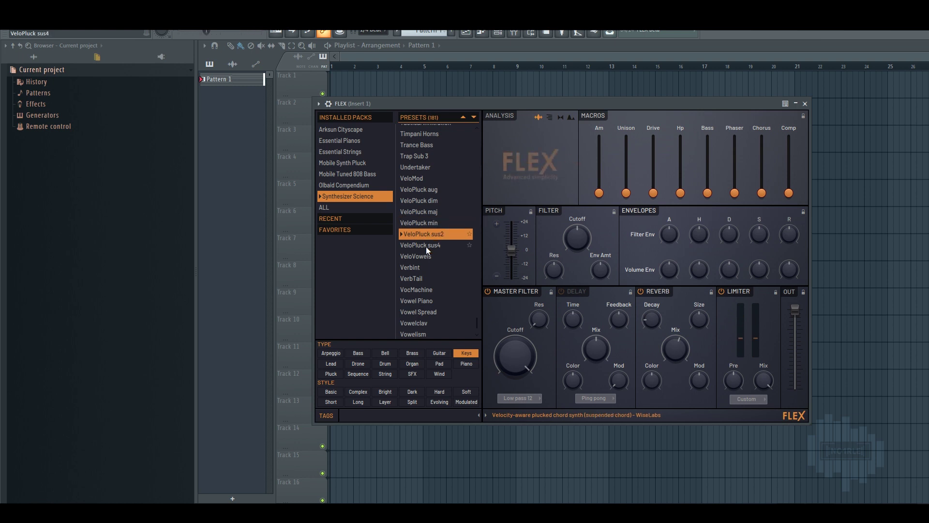
pyautogui.click(426, 246)
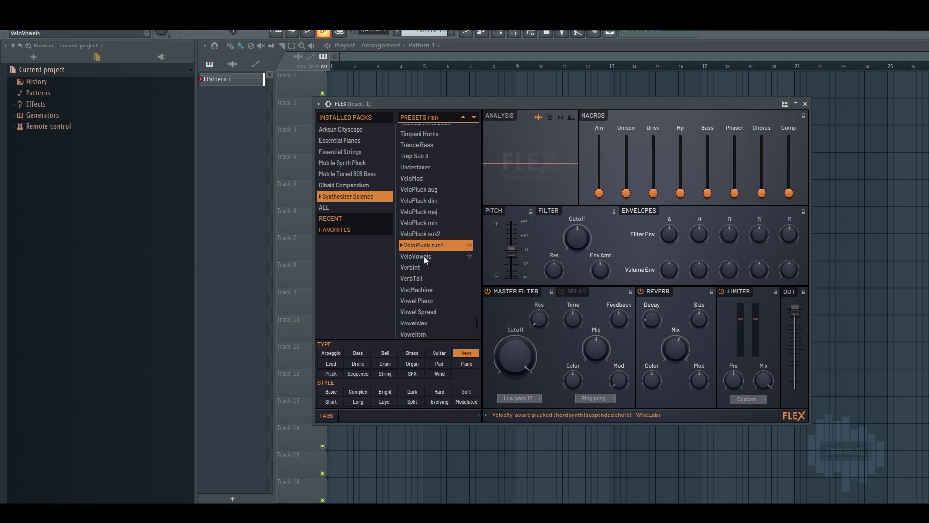
pyautogui.click(424, 257)
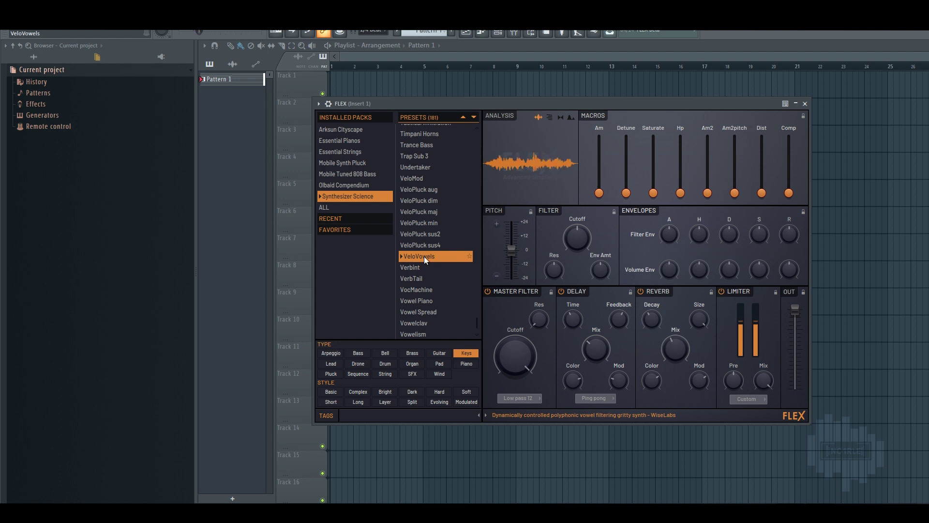
# - Audition the presets Verbint, VerbTail and VocMachine one after another
pyautogui.click(420, 268)
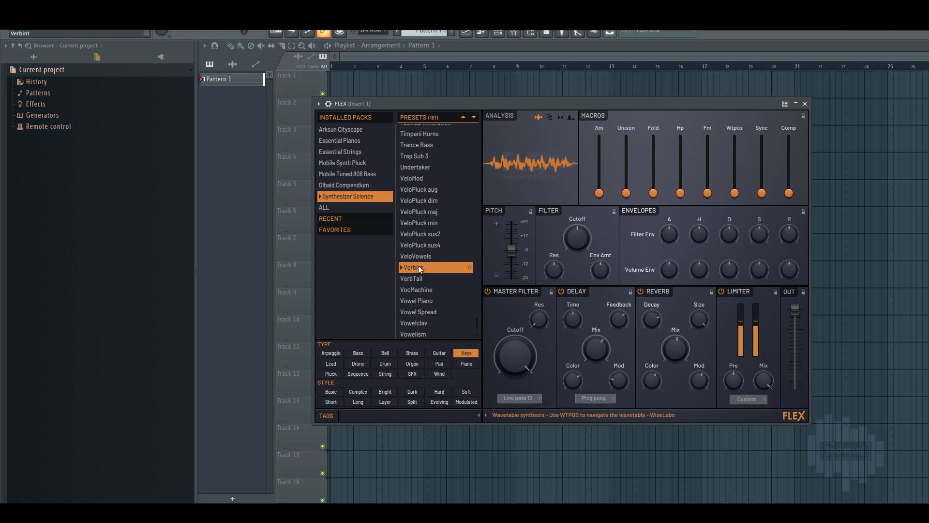
pyautogui.click(415, 278)
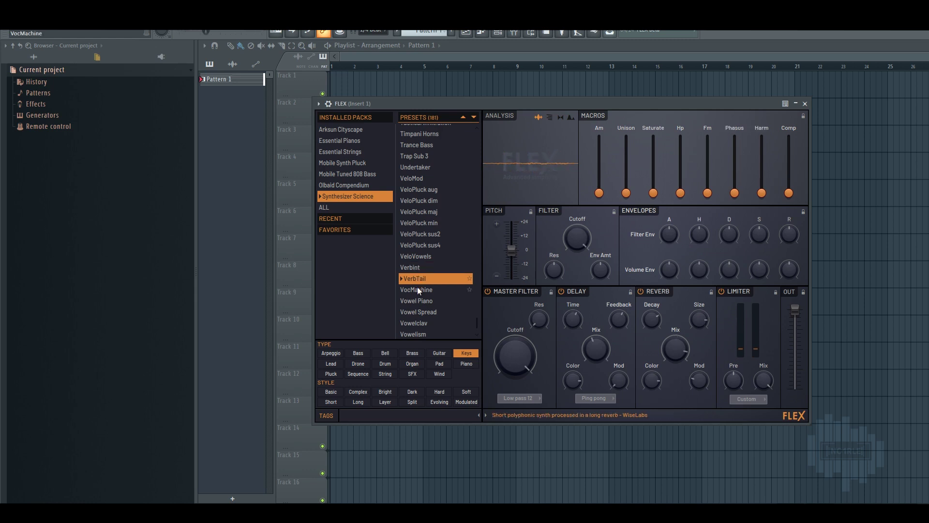
pyautogui.click(417, 289)
# - Audition the presets Vowel Piano, Vowel Spread, Vowelclav, Vowelism and Weird Bell in turn
pyautogui.scroll(-1, 448, 323)
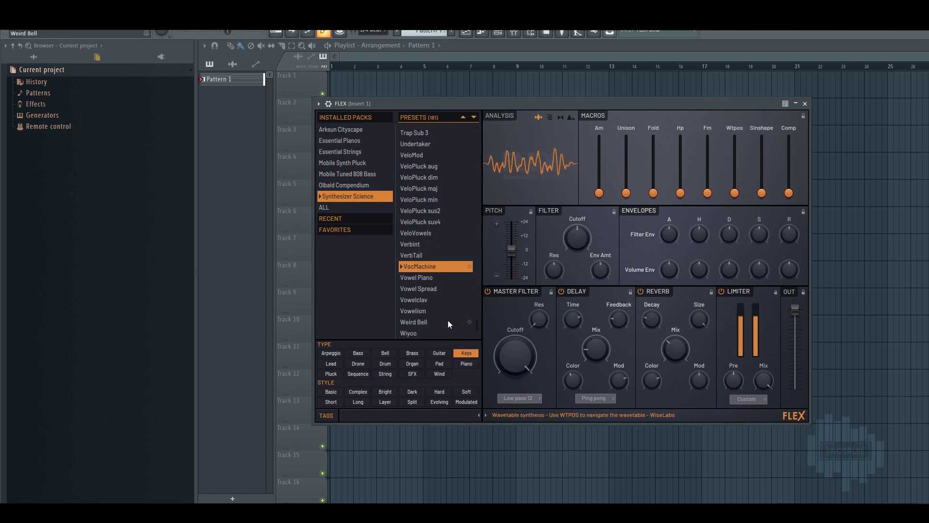
pyautogui.click(428, 279)
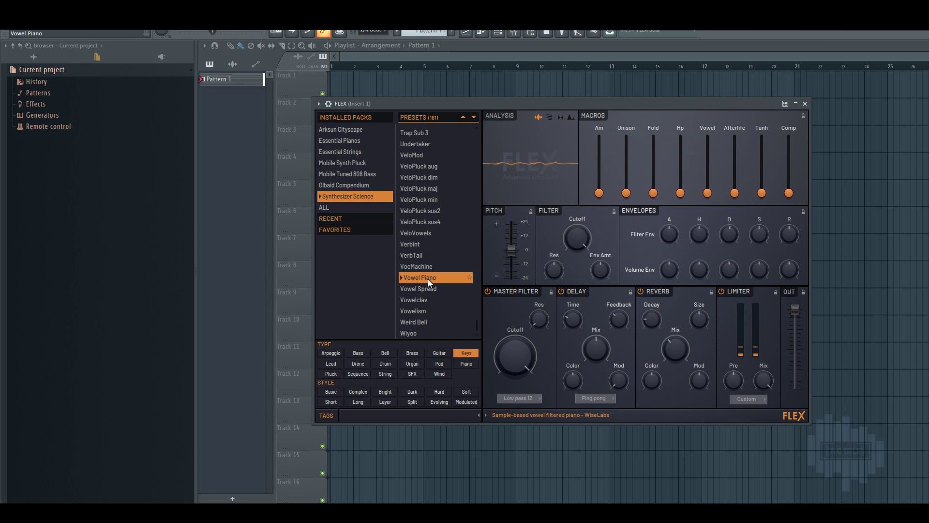
pyautogui.click(425, 289)
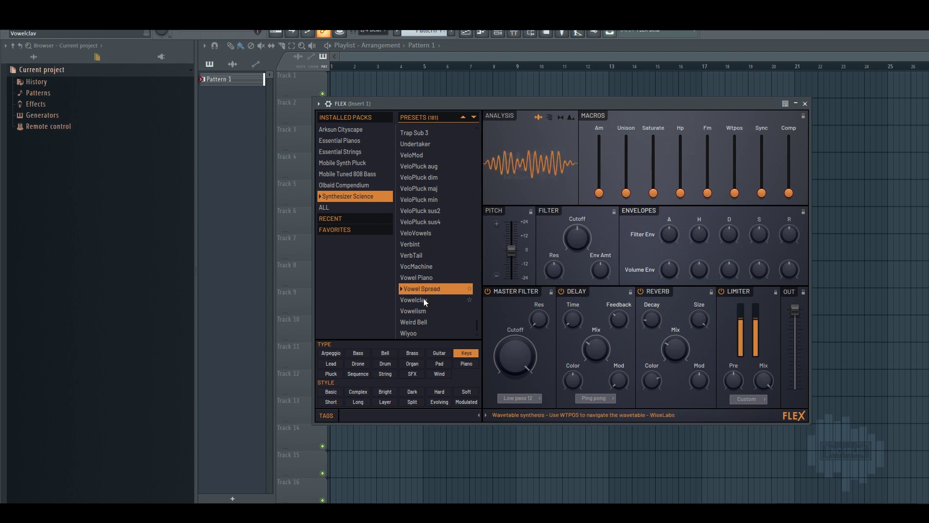
pyautogui.click(423, 301)
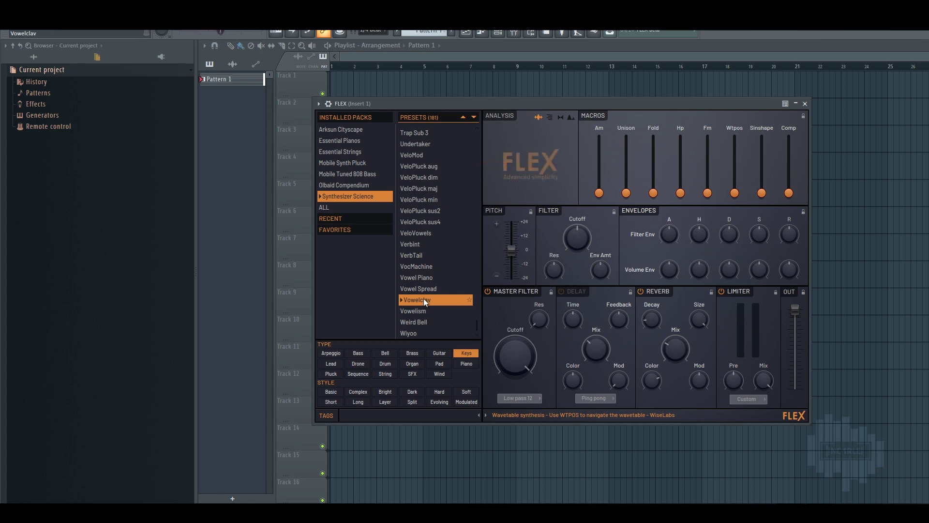
pyautogui.click(420, 312)
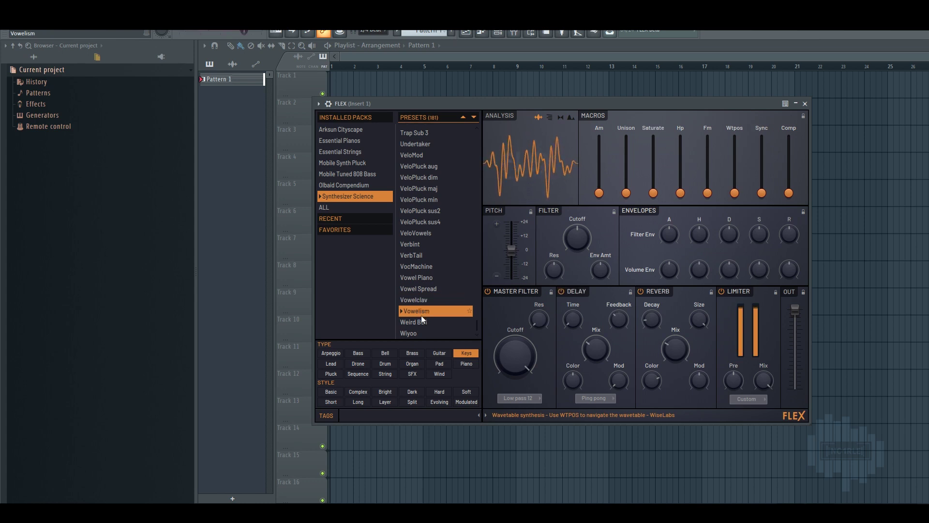
pyautogui.click(422, 321)
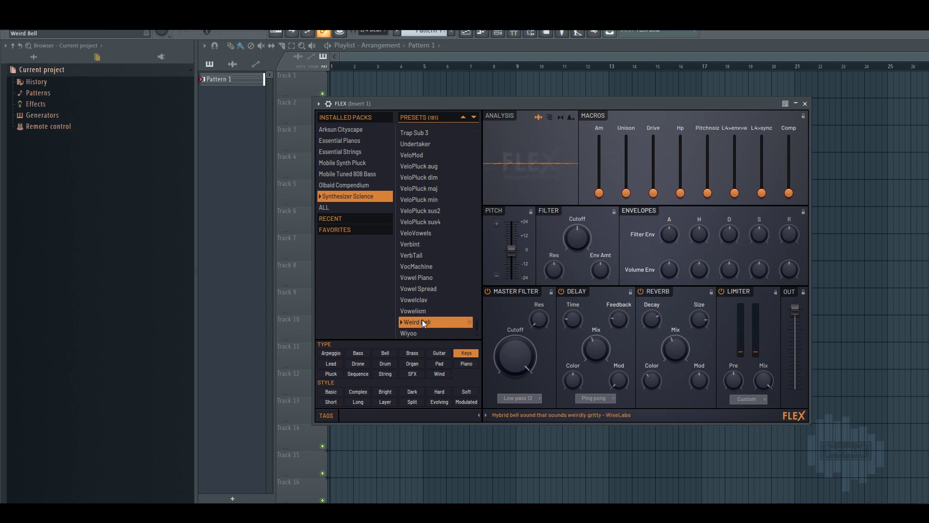
# - Audition the Keys preset Wiyoo and the Lead presets Alienation, Alloy Allowing, Aluminium Spread, AquaSub, Aquatic and Baked in turn
pyautogui.click(416, 332)
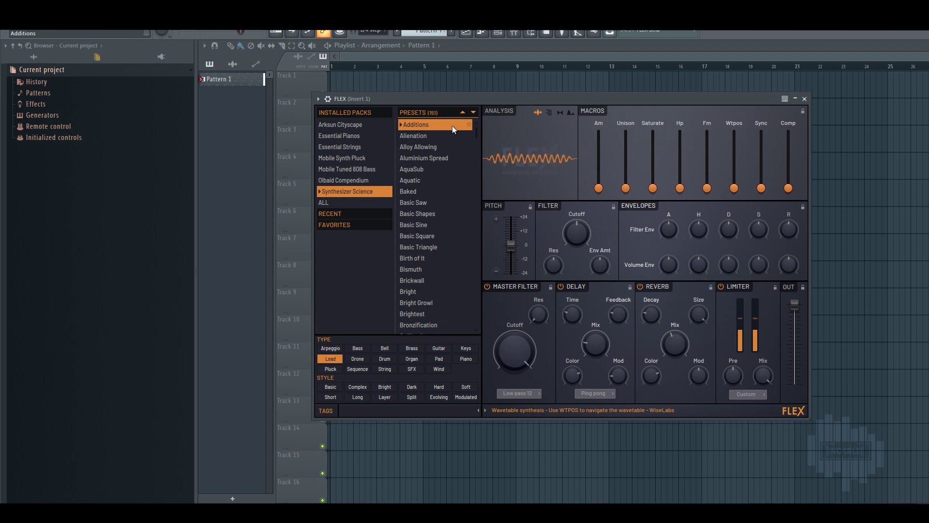
pyautogui.press('Down')
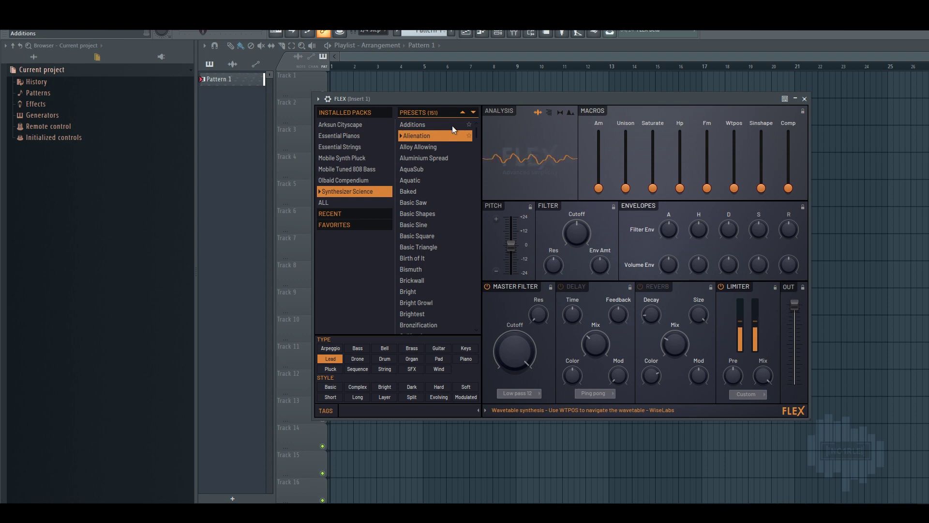
pyautogui.press('Down')
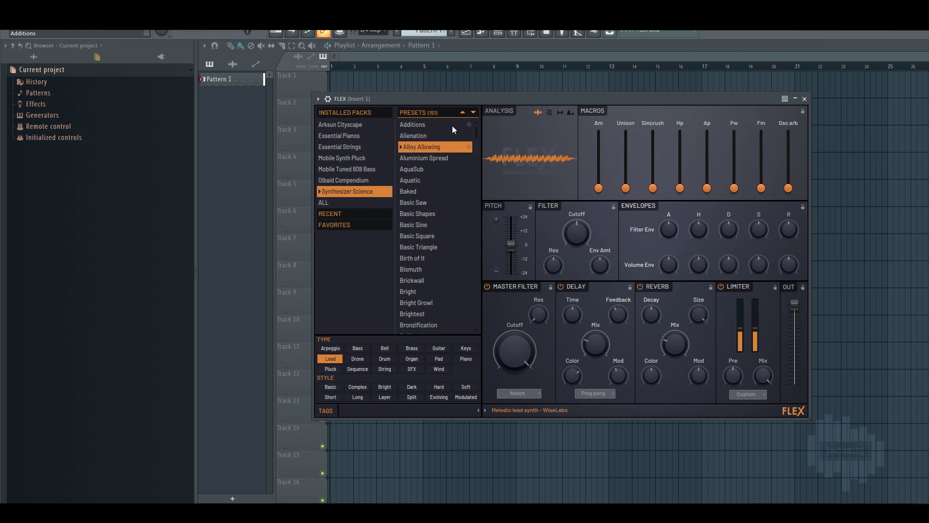
pyautogui.press('Down')
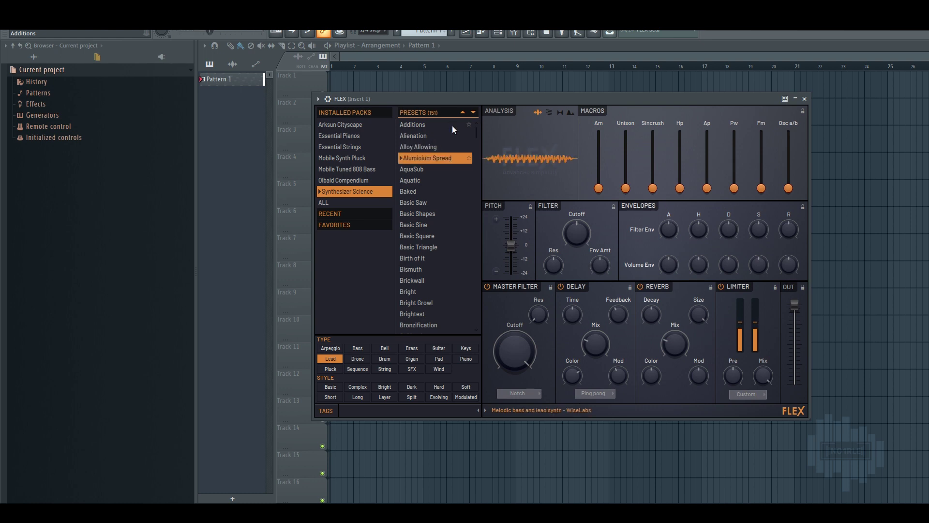
pyautogui.press('Down')
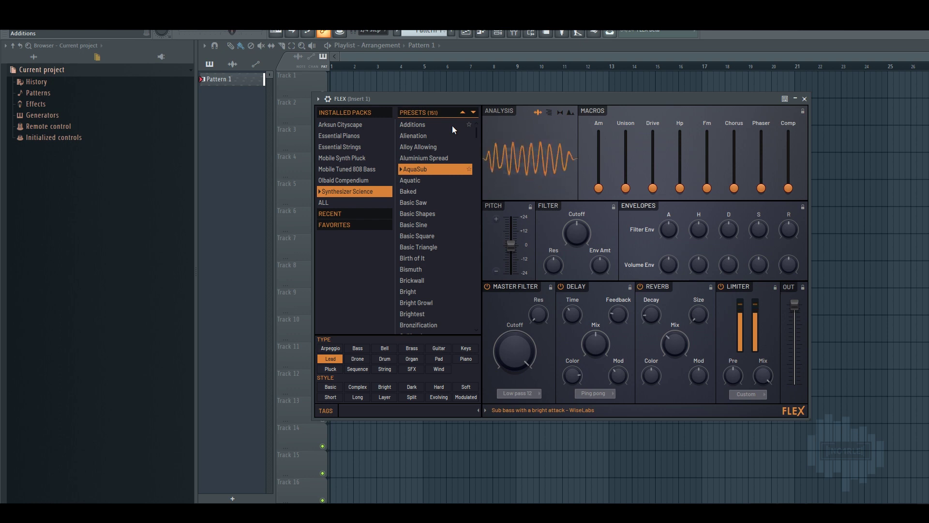
pyautogui.press('Down')
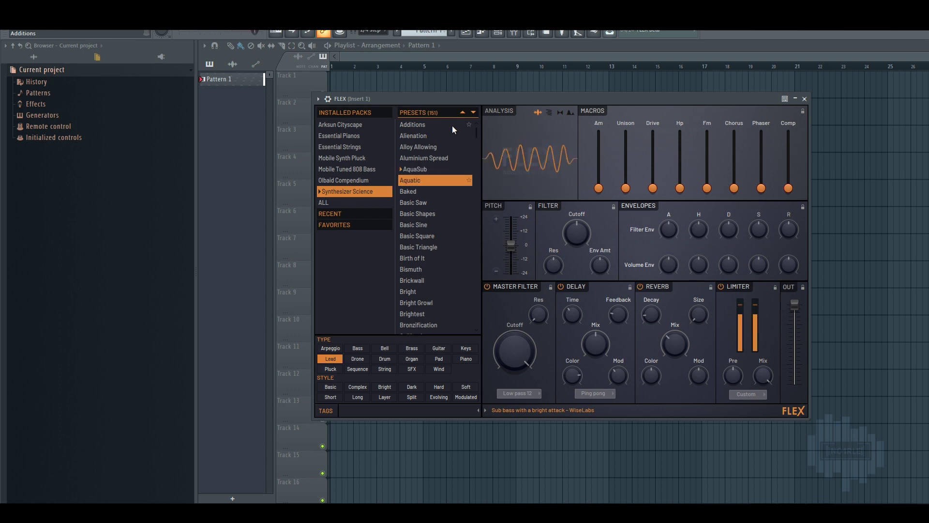
pyautogui.press('Down')
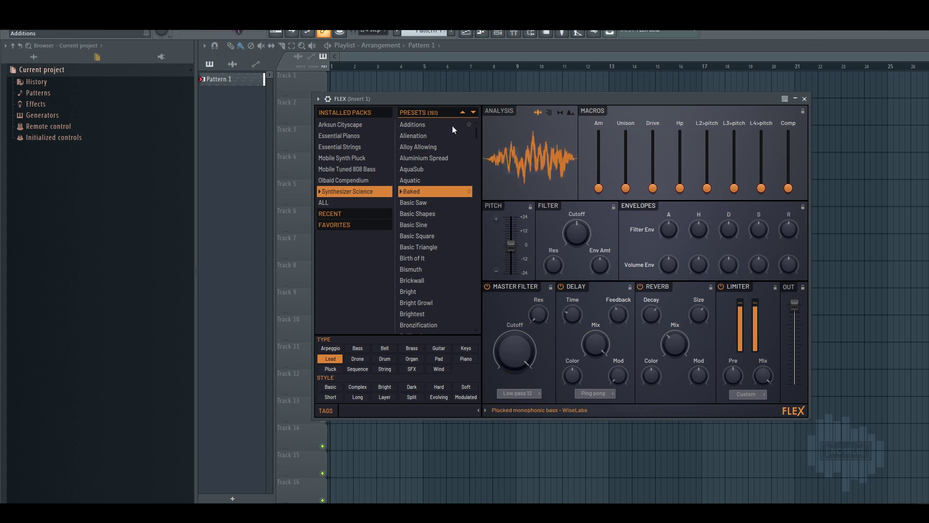
# - Audition the five Basic waveform presets in list order: Basic Saw, Basic Shapes, Basic Sine, Basic Square and Basic Triangle
pyautogui.press('Down')
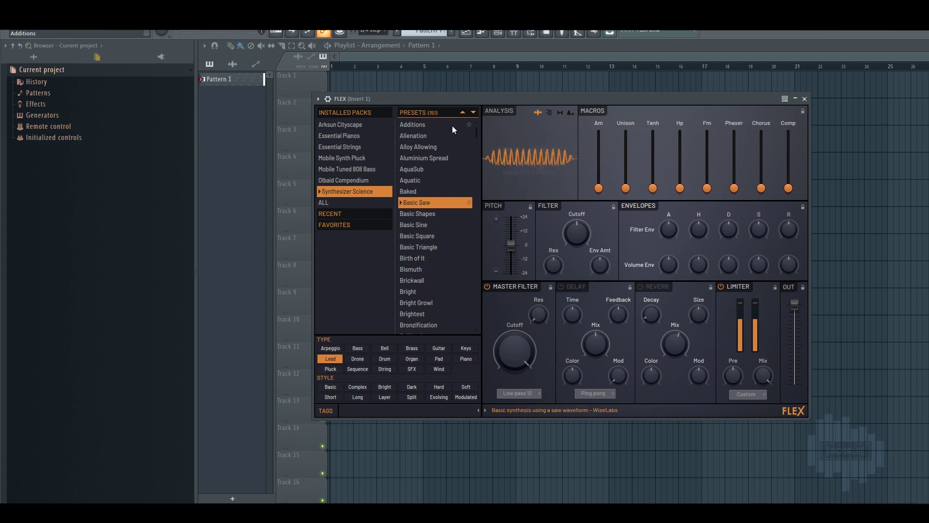
pyautogui.press('Down')
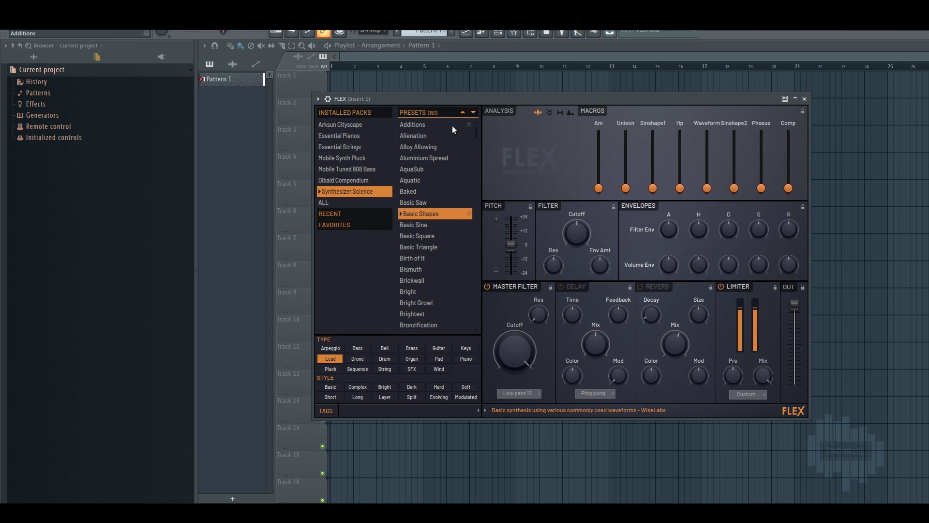
pyautogui.press('Down')
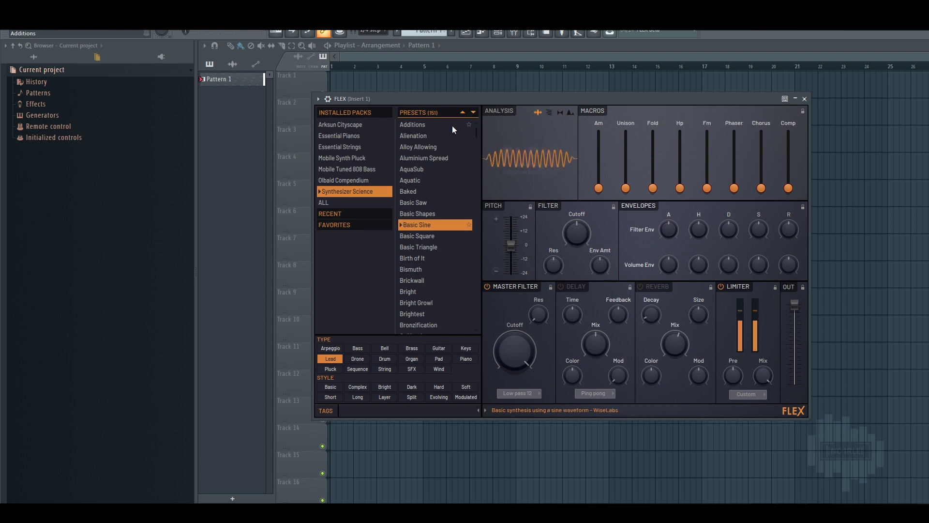
pyautogui.press('Down')
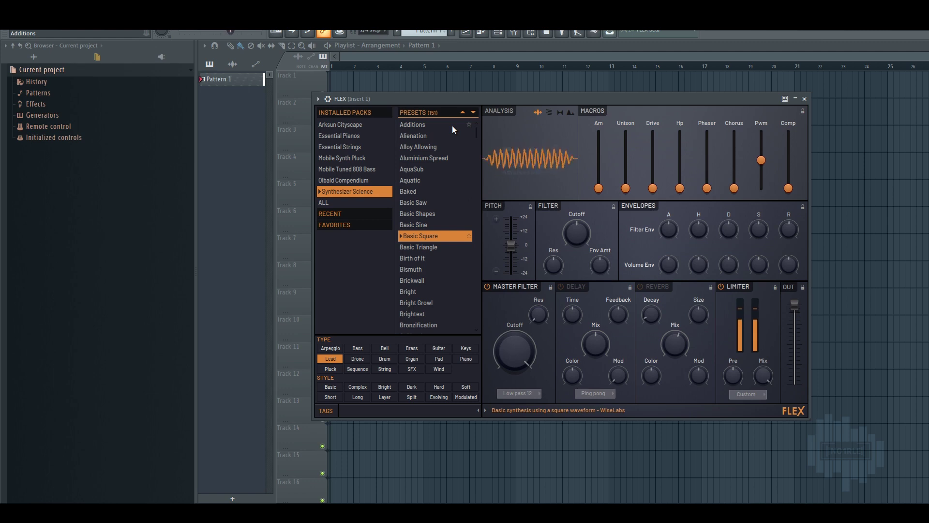
pyautogui.press('Down')
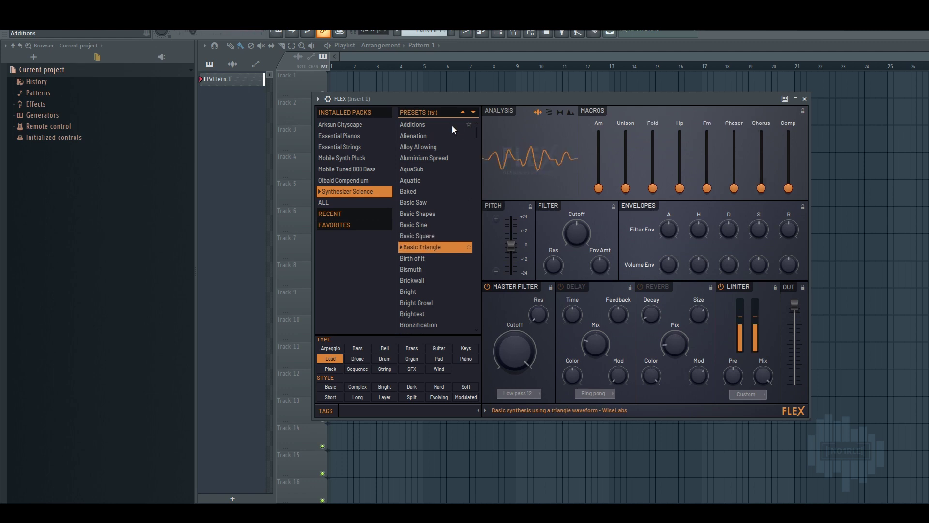
# - Audition the Lead presets Birth of It, Bismuth, Brickwall, Bright, Bright Growl, Brightest and Bronzification one after another
pyautogui.press('Down')
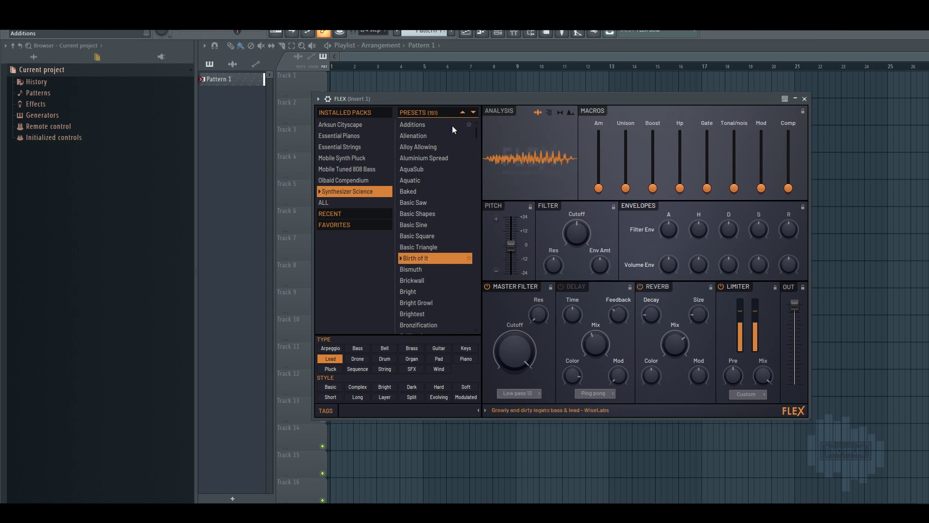
pyautogui.press('Down')
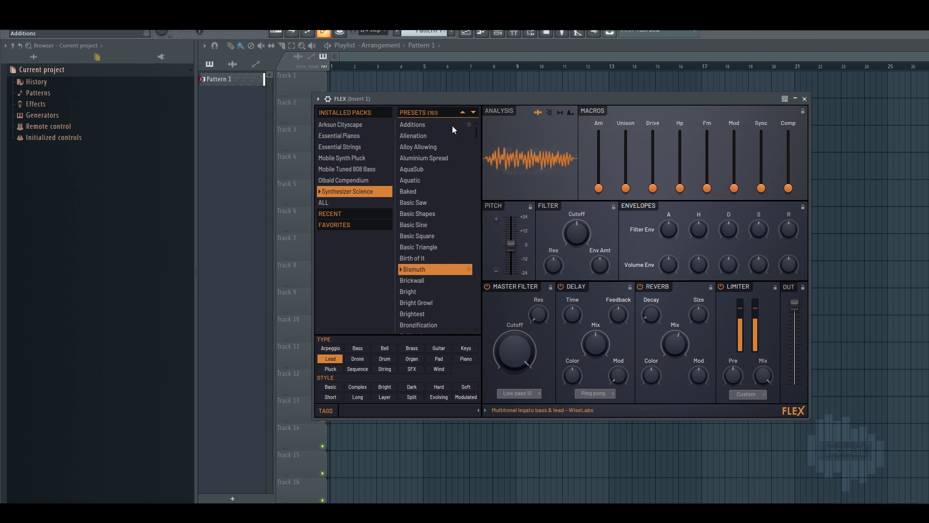
pyautogui.press('Down')
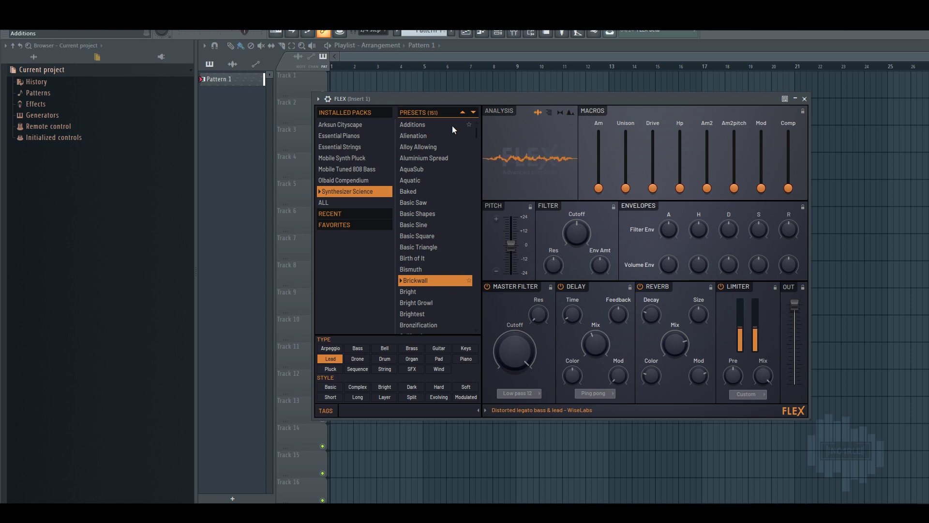
pyautogui.press('Down')
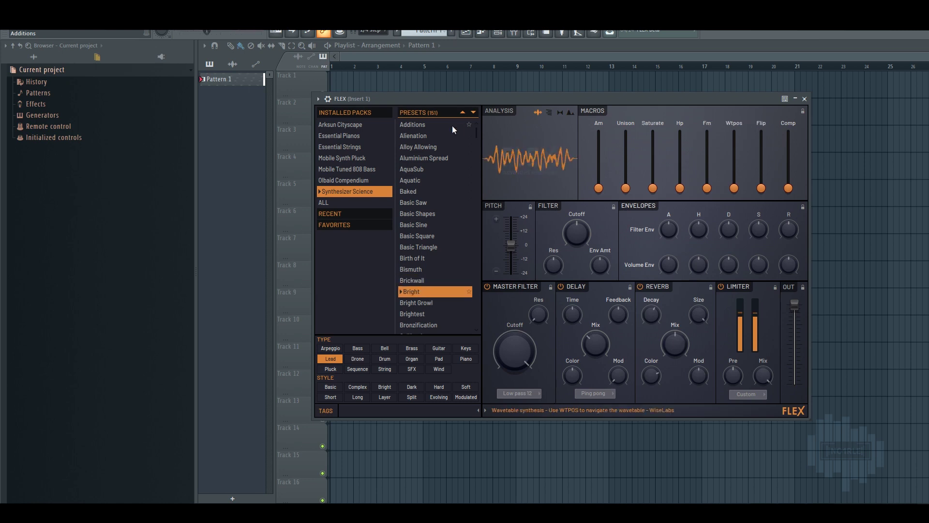
pyautogui.press('Down')
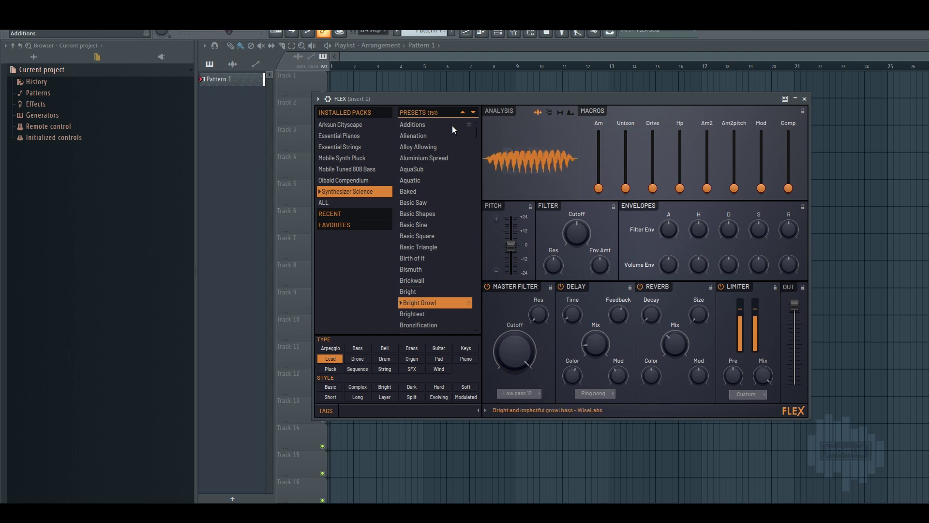
pyautogui.press('Down')
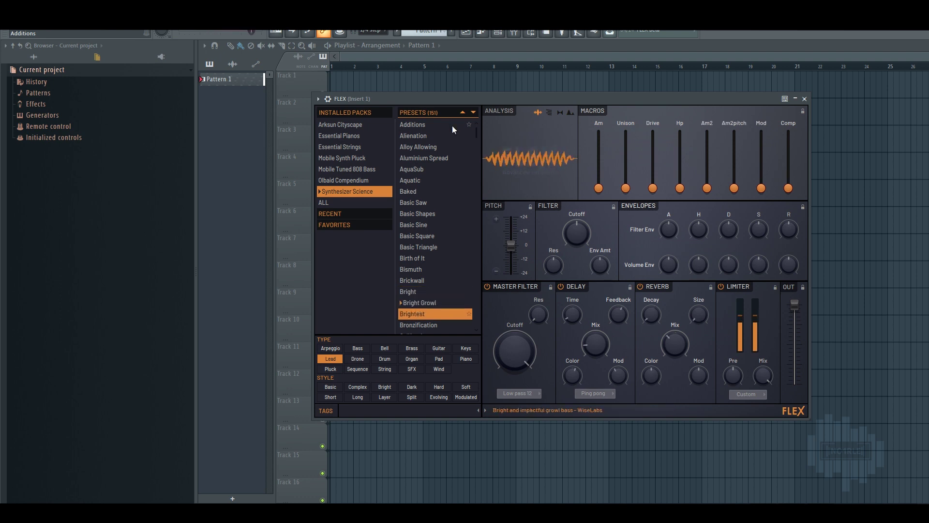
pyautogui.press('Down')
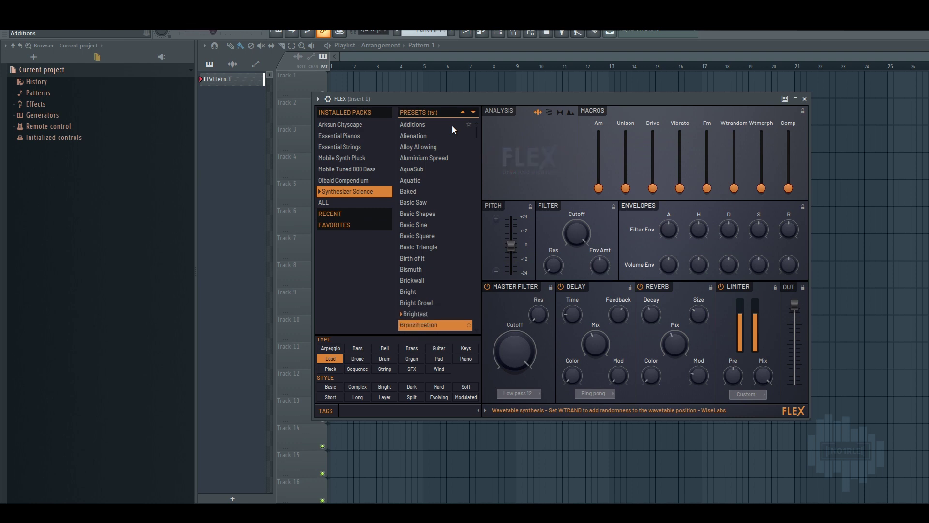
# - Audition the Lead presets Californium, Clavex (Mono), Clavex (Poly), Copperism, Core Stomp, Corrosive and Curiuming in turn
pyautogui.press('Down')
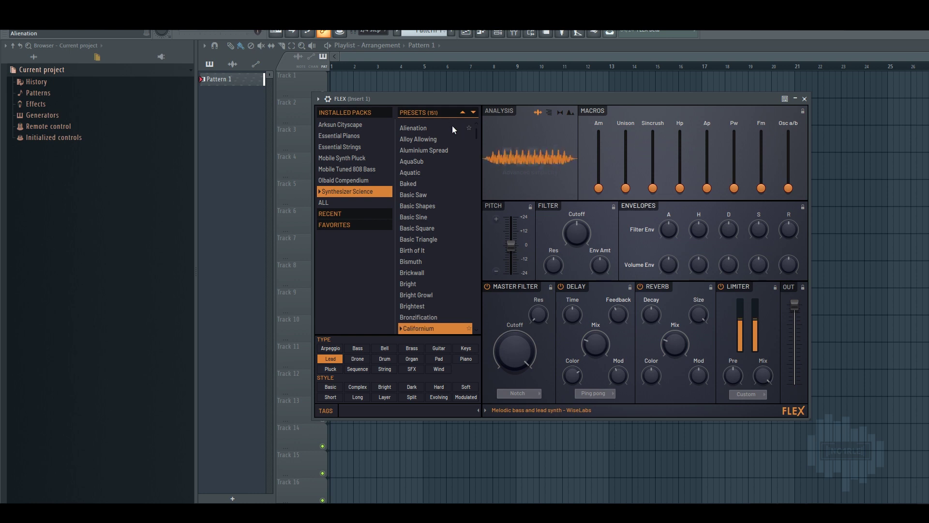
pyautogui.scroll(-1, 478, 135)
pyautogui.moveTo(478, 135); pyautogui.dragTo(478, 149)
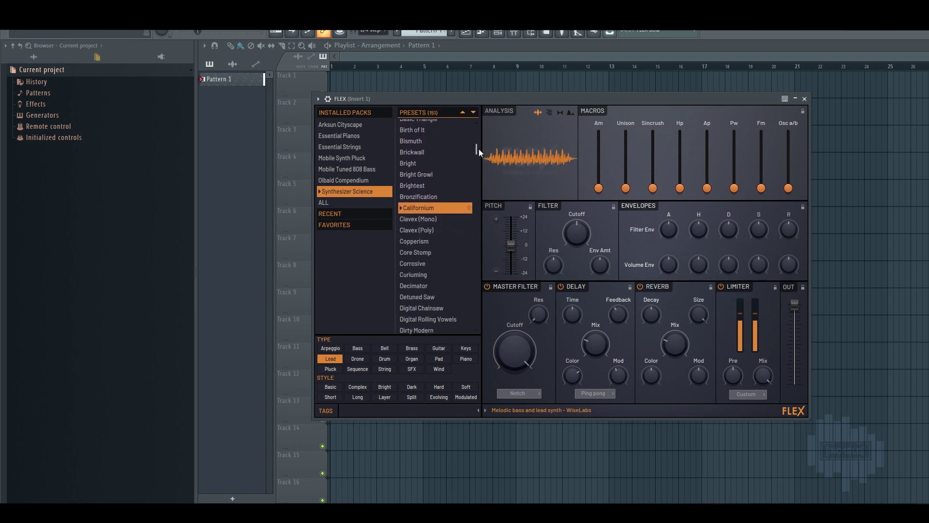
pyautogui.press('Down')
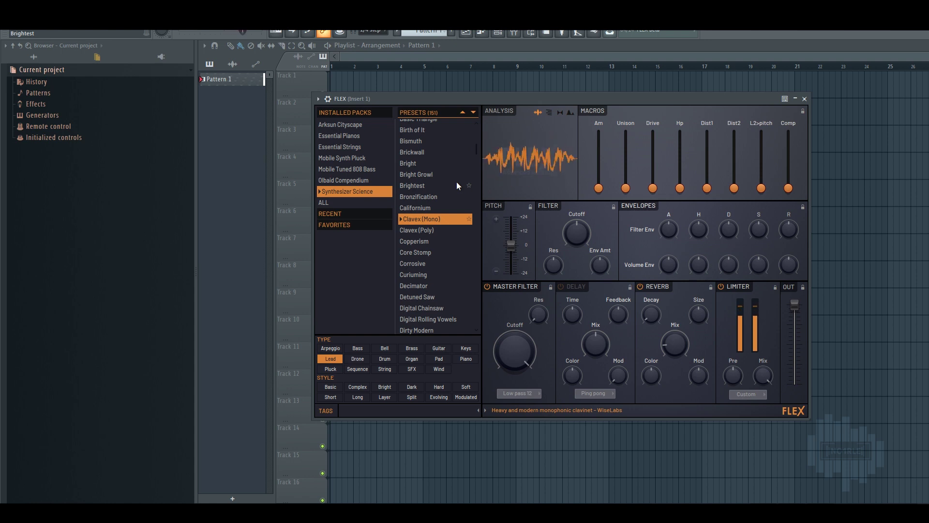
pyautogui.press('Down')
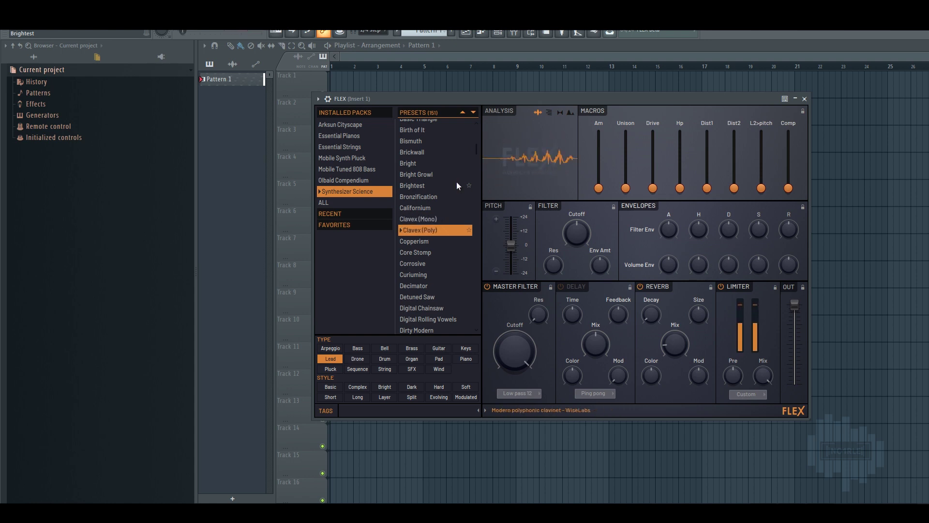
pyautogui.press('Down')
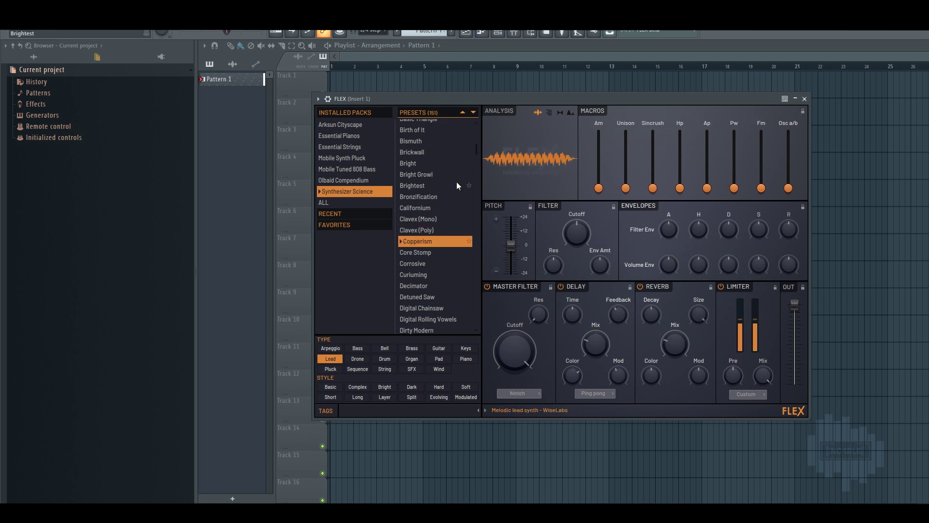
pyautogui.press('Down')
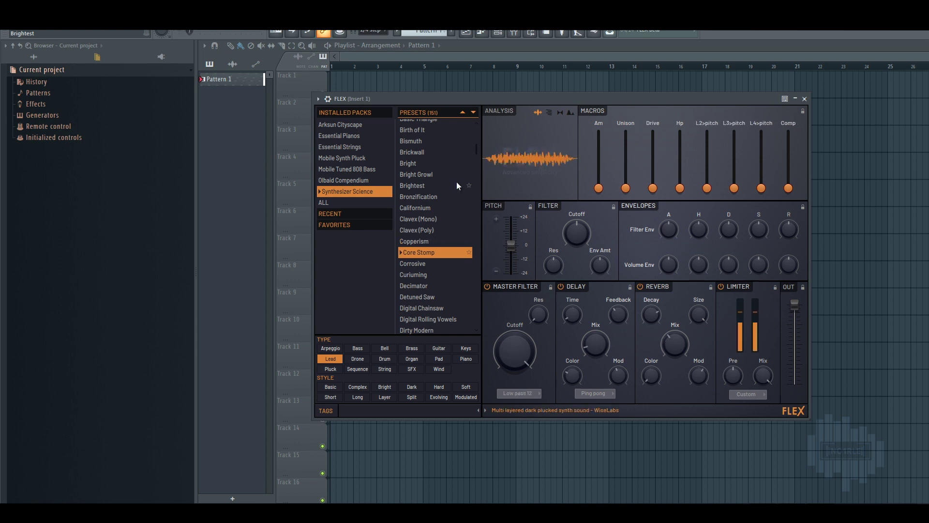
pyautogui.press('Down')
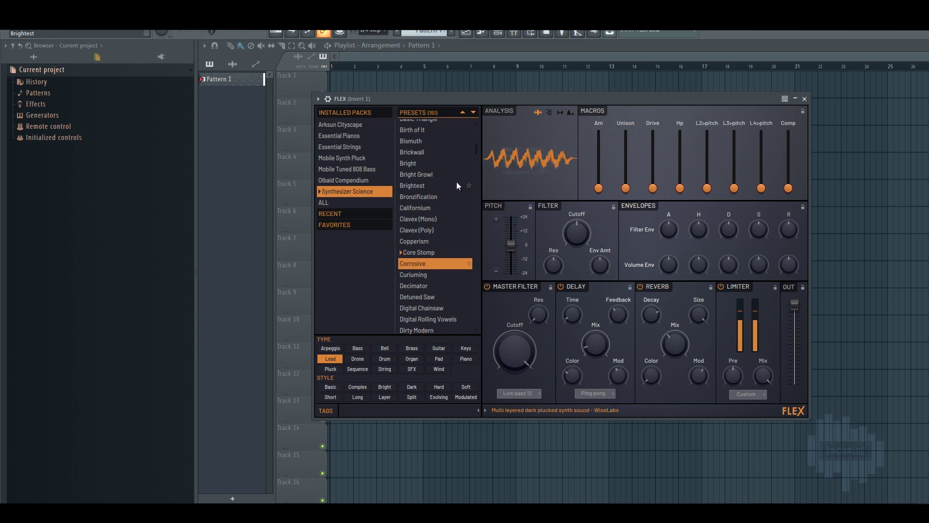
pyautogui.press('Down')
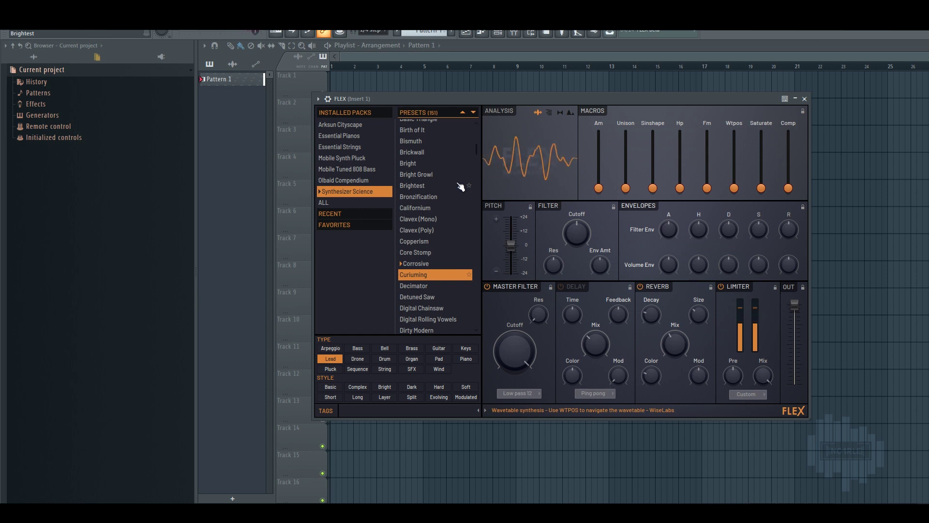
# - Audition the Lead presets Decimator, Detuned Saw, Digital Chainsaw, Digital Rolling Vowels, Dirty Modern, Dissonance and Dissonant Stab in list order
pyautogui.press('Down')
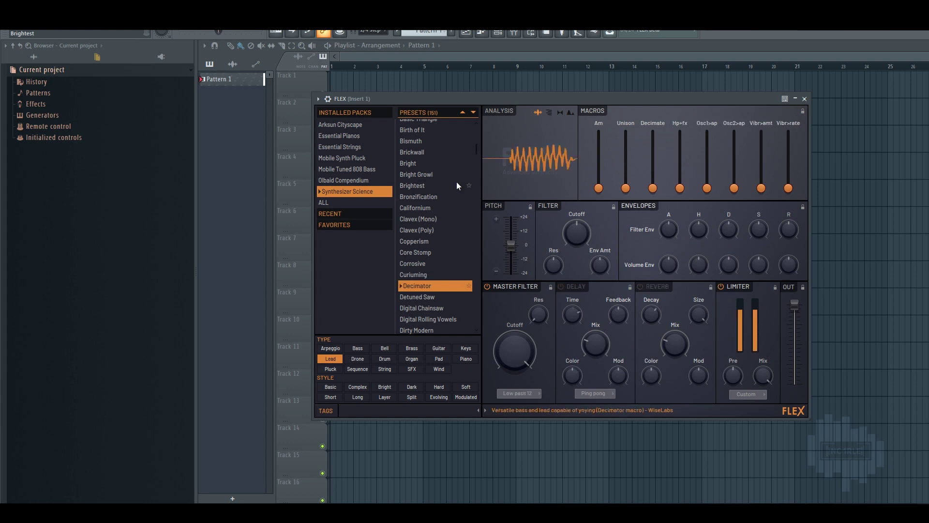
pyautogui.press('Down')
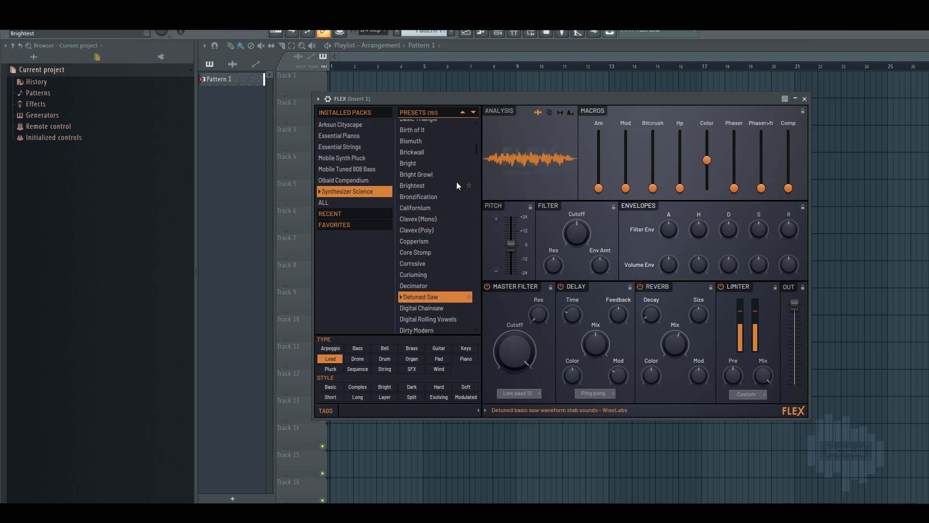
pyautogui.press('Down')
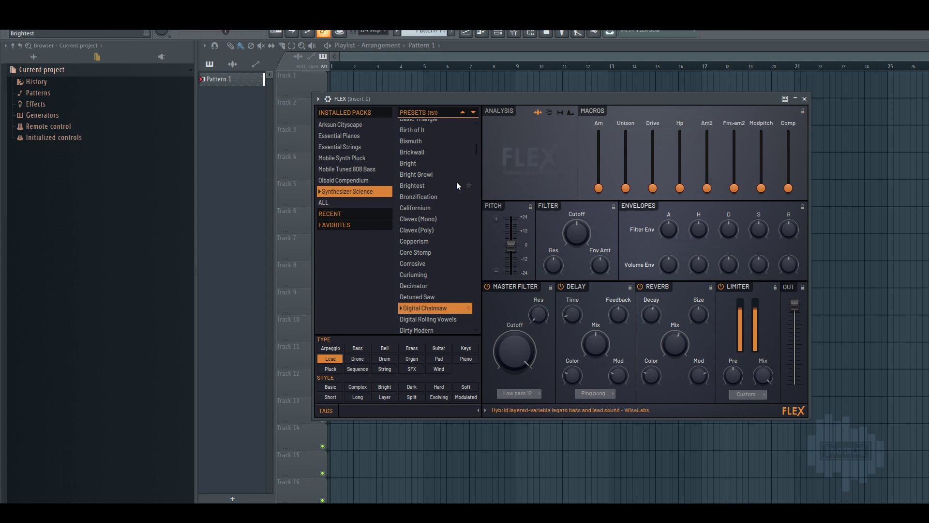
pyautogui.press('Down')
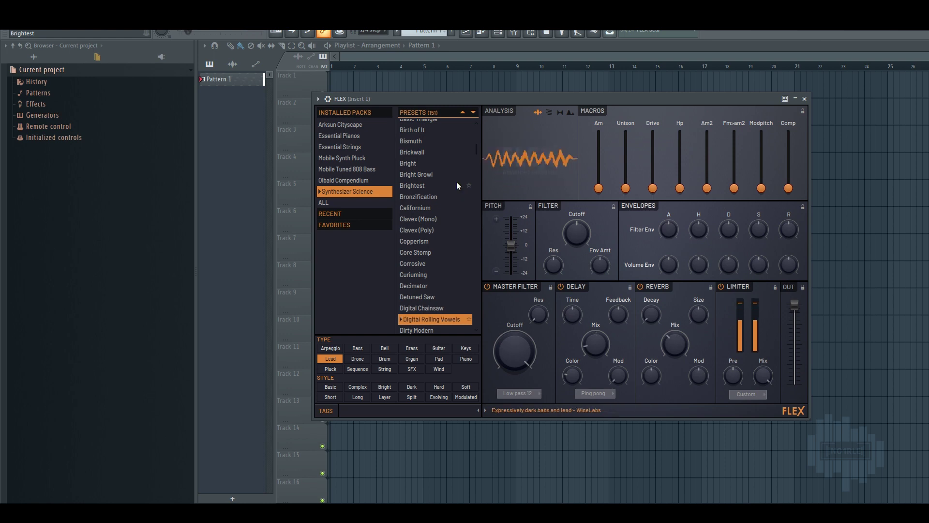
pyautogui.moveTo(477, 152); pyautogui.dragTo(478, 172)
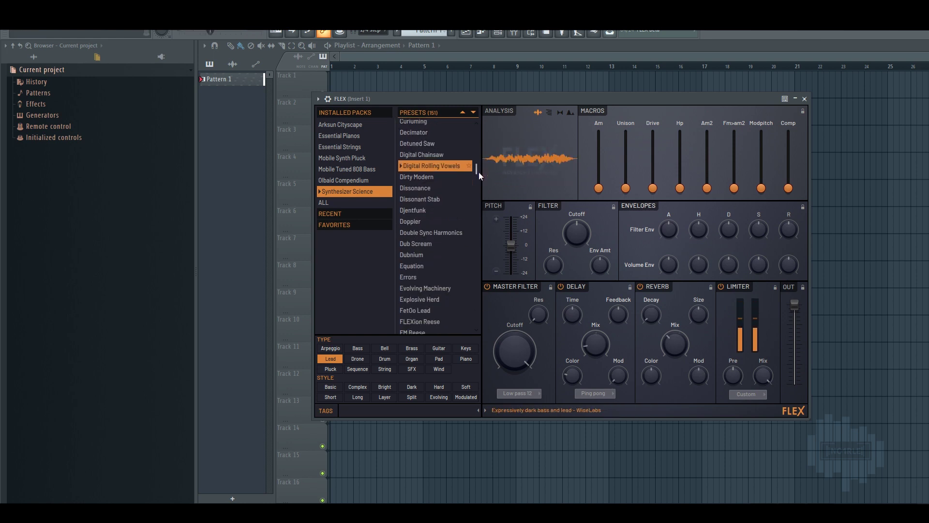
pyautogui.press('Down')
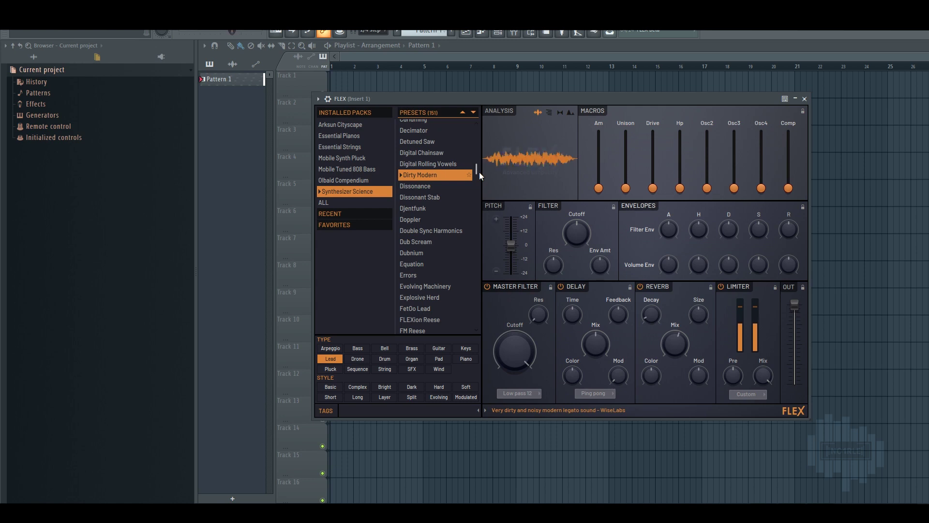
pyautogui.press('Down')
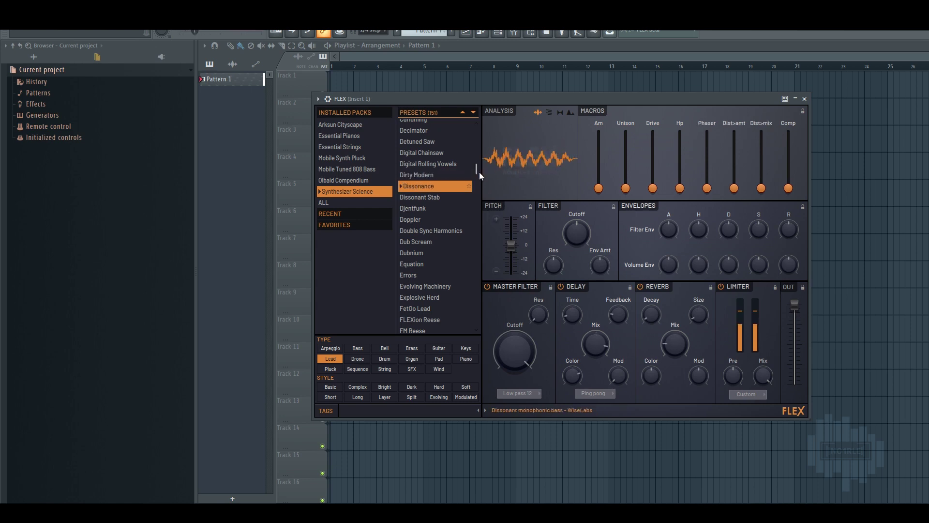
pyautogui.press('Down')
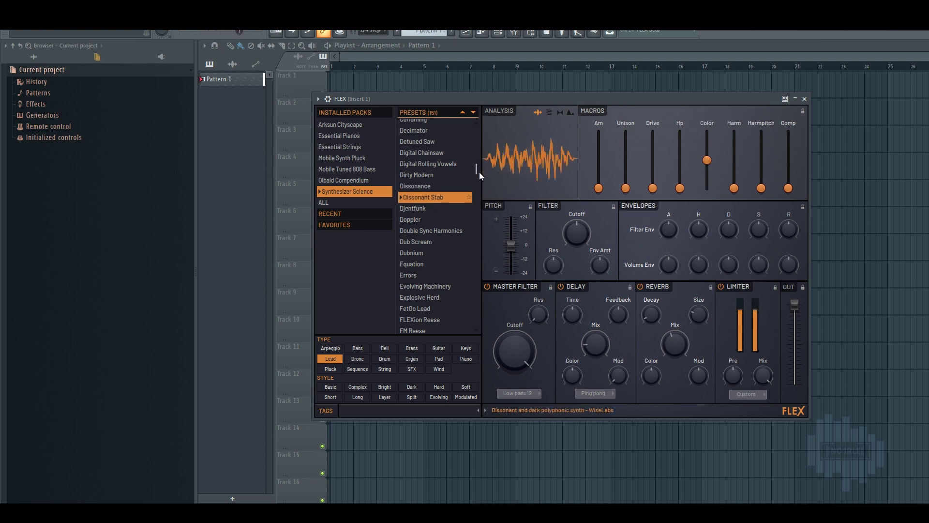
# - Audition the Lead presets Djentfunk, Doppler, Double Sync Harmonics, Dub Scream and Dubnium in list order
pyautogui.press('Down')
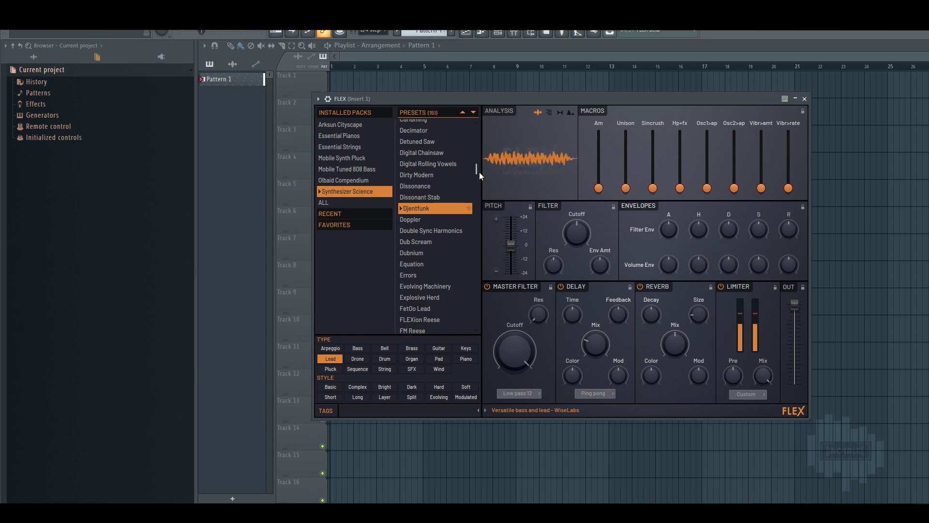
pyautogui.press('Down')
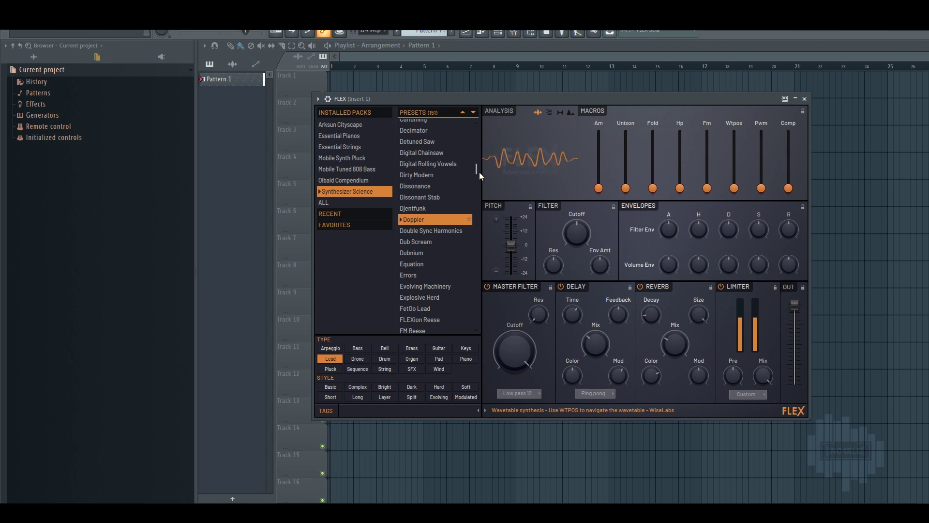
pyautogui.press('Down')
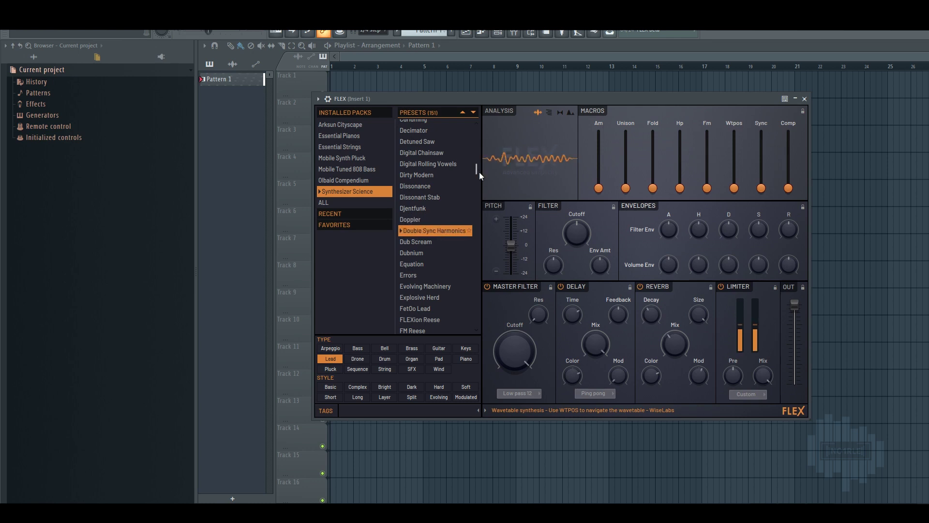
pyautogui.press('Down')
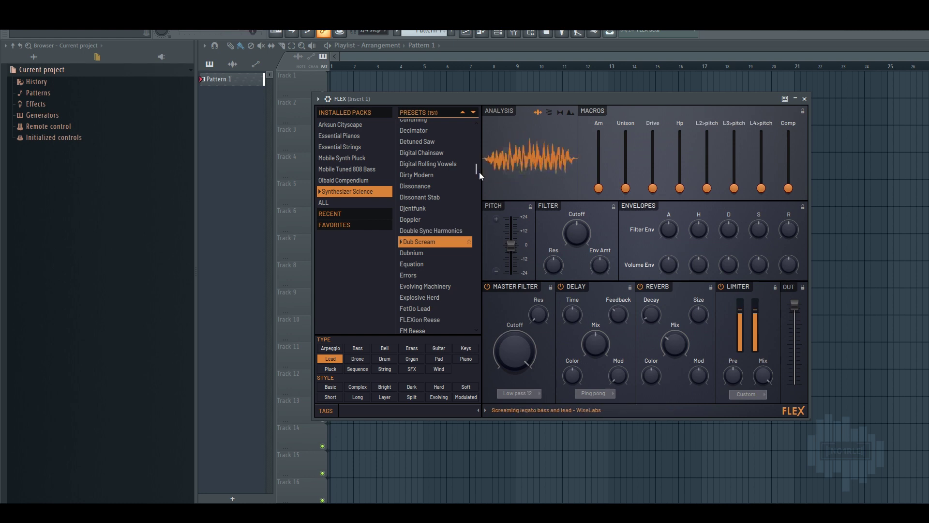
pyautogui.press('Down')
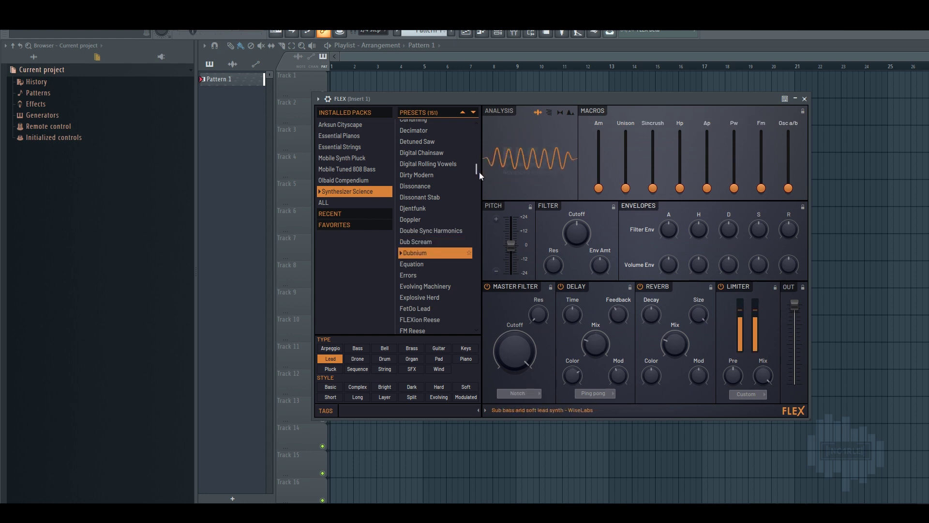
# - Audition the Lead presets Equation, Errors, Evolving Machinery and Explosive Herd one after another
pyautogui.press('Down')
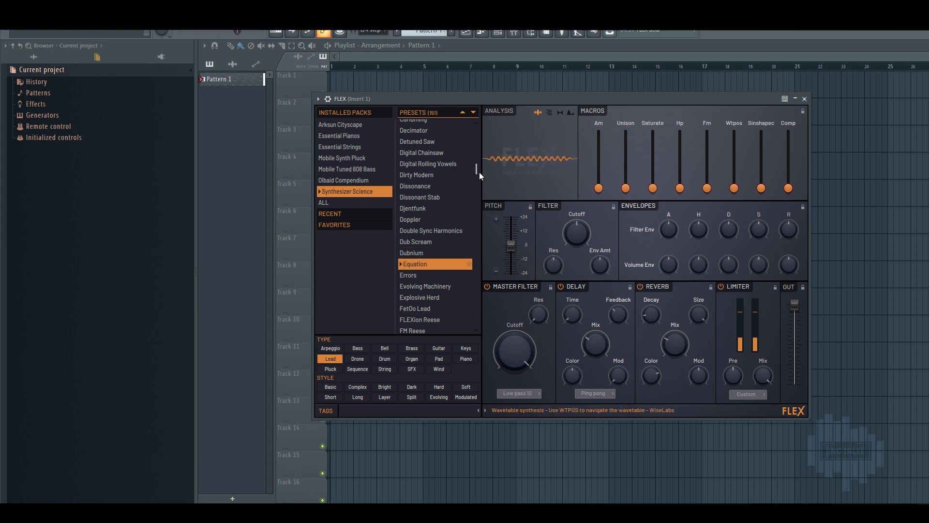
pyautogui.press('Down')
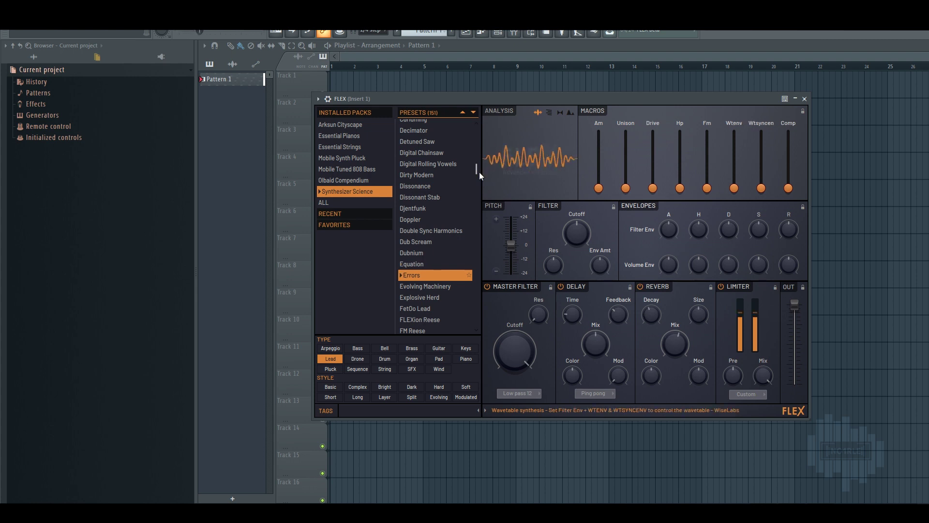
pyautogui.press('Down')
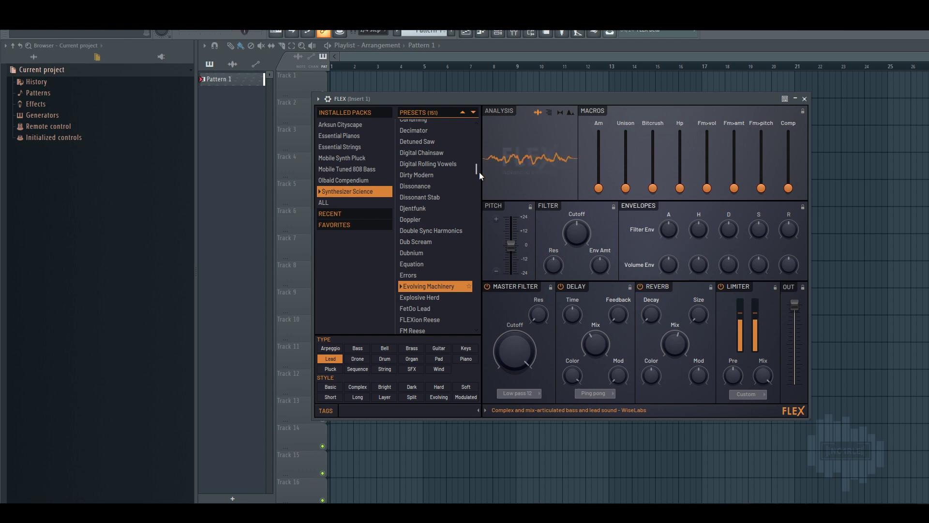
pyautogui.press('Down')
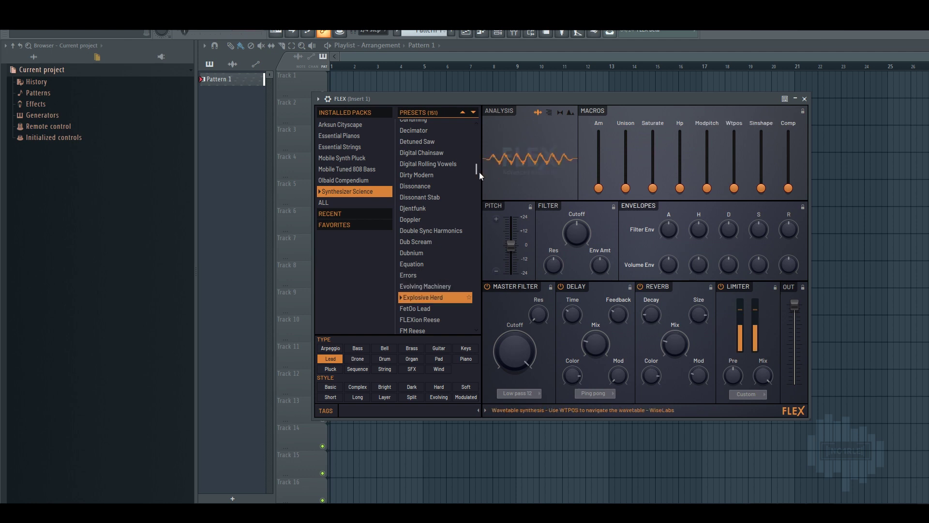
# - Audition the Lead presets FetOo Lead, FLEXion Reese, FM Reese, Follow The Leader, Fulness, Future and Fuzzcore in turn
pyautogui.moveTo(475, 173); pyautogui.dragTo(473, 188)
pyautogui.press('Down')
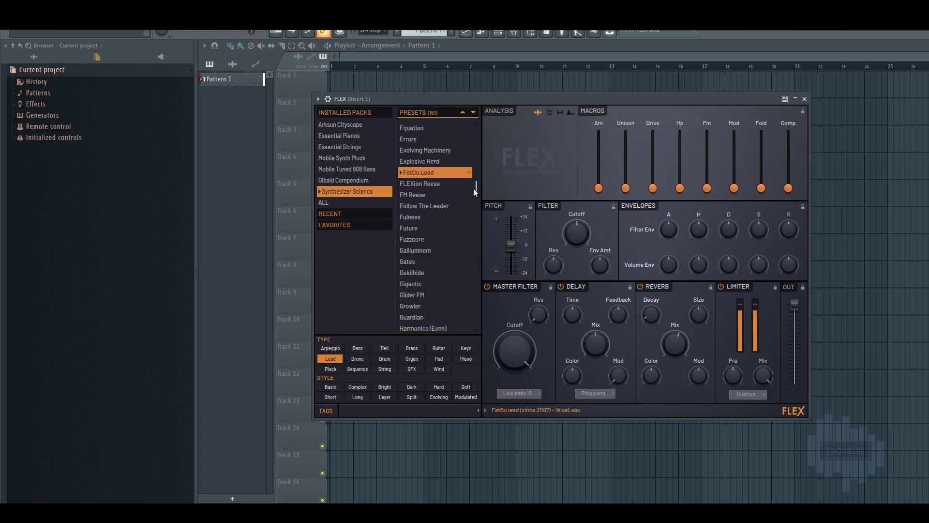
pyautogui.press('Down')
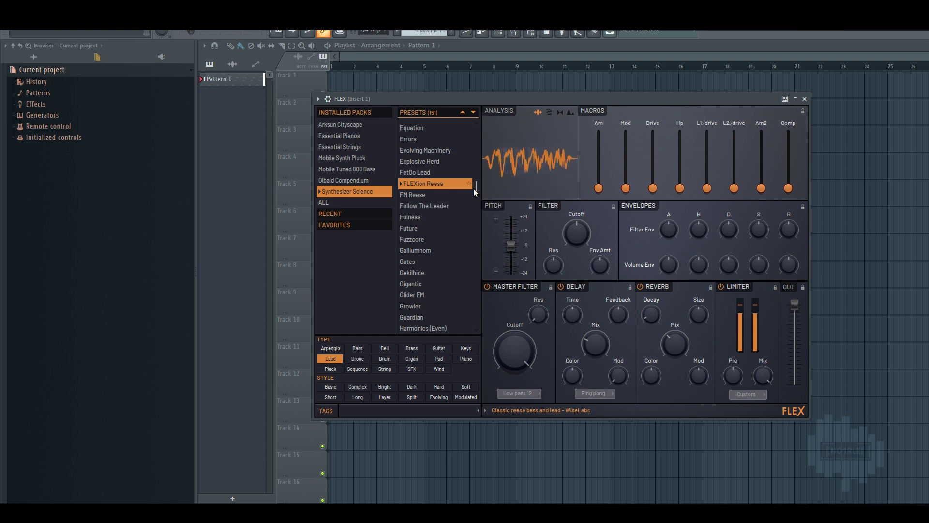
pyautogui.press('Down')
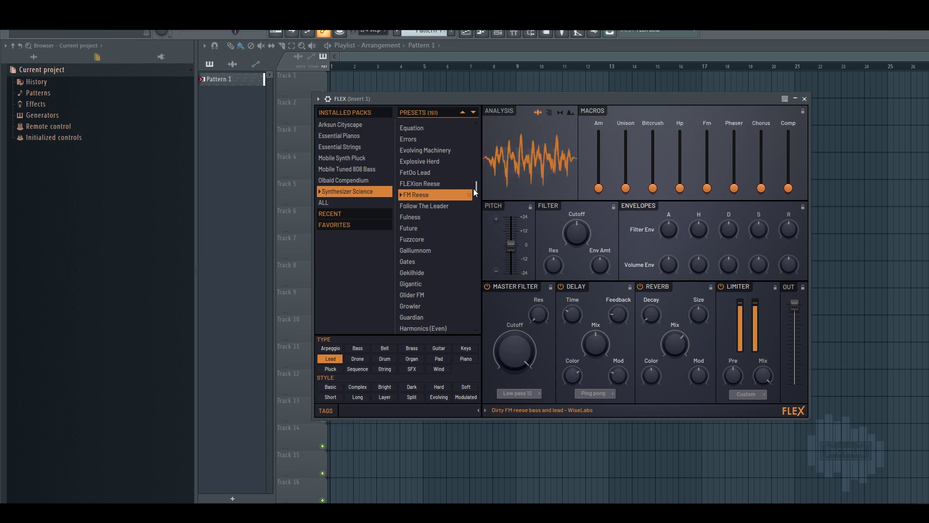
pyautogui.press('Down')
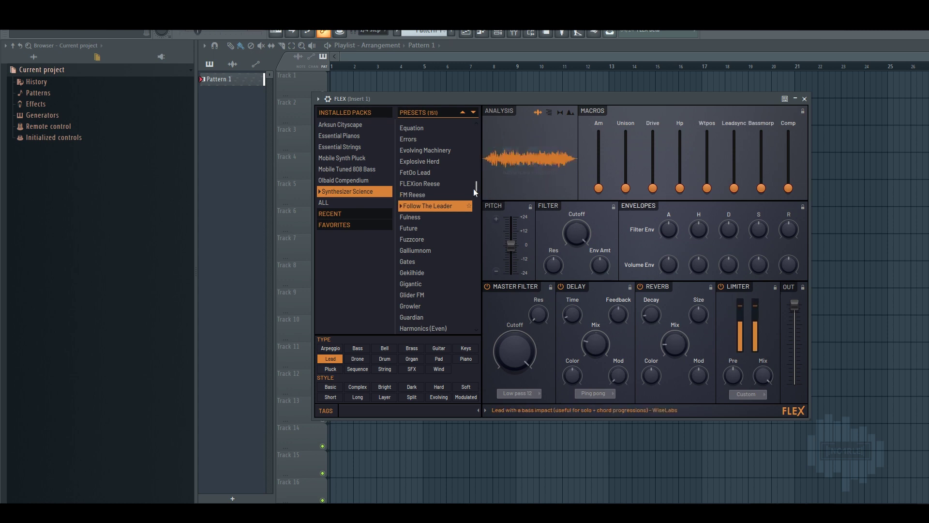
pyautogui.press('Down')
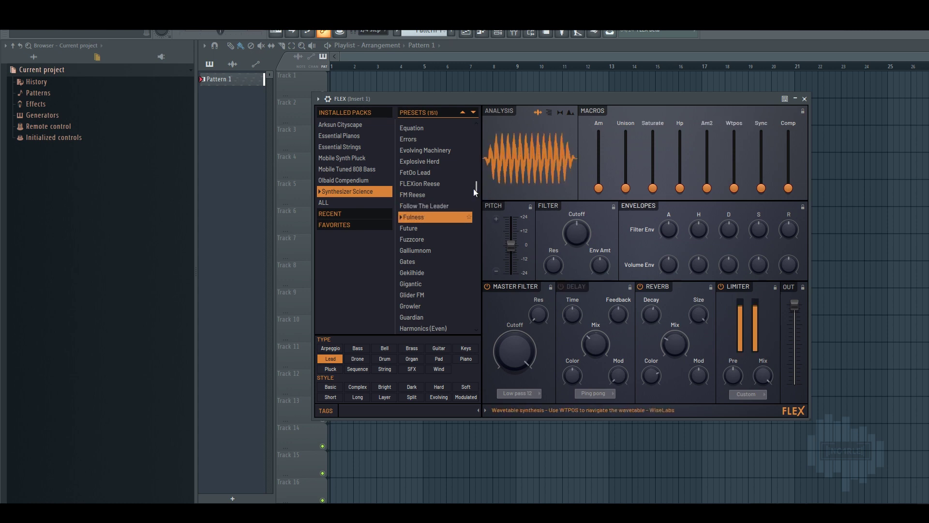
pyautogui.press('Down')
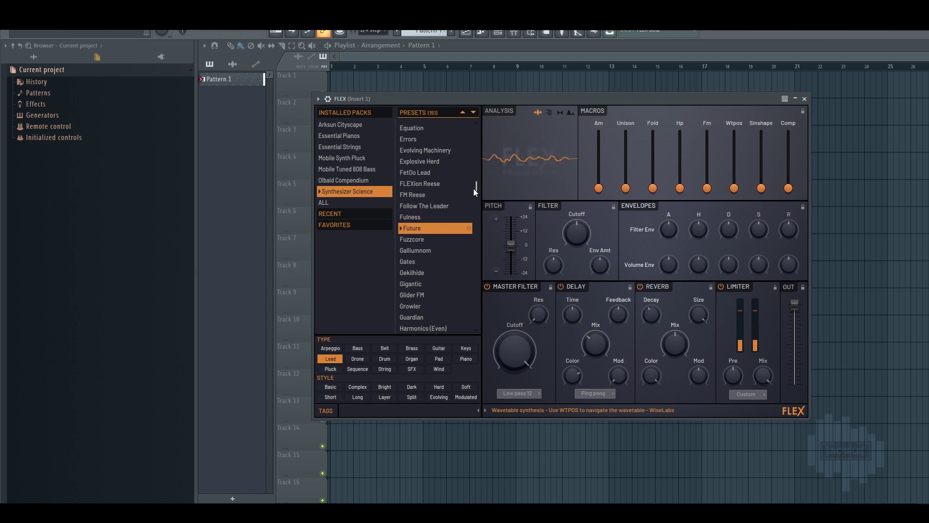
pyautogui.press('Down')
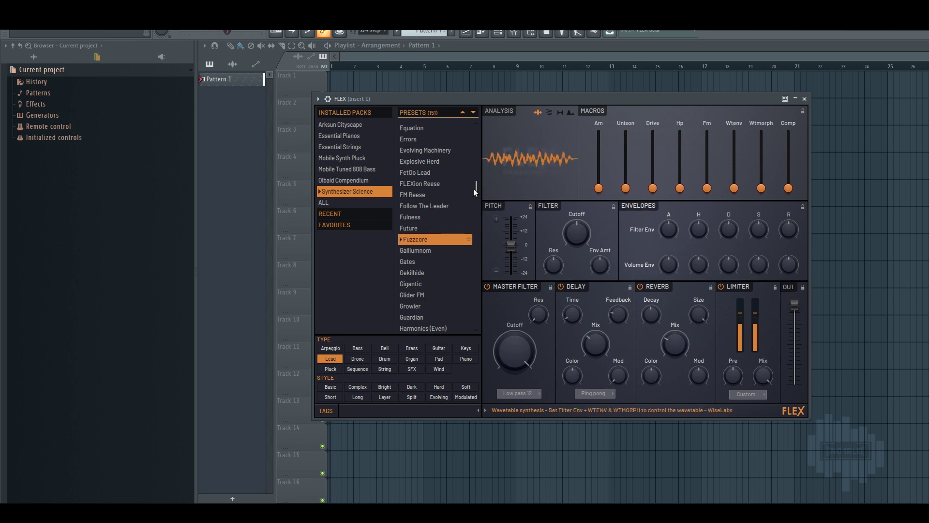
# - Audition the Lead presets Galliumnom, Gates, Gekilhide, Gigantic, Glider FM, Growler and Guardian in list order
pyautogui.press('Down')
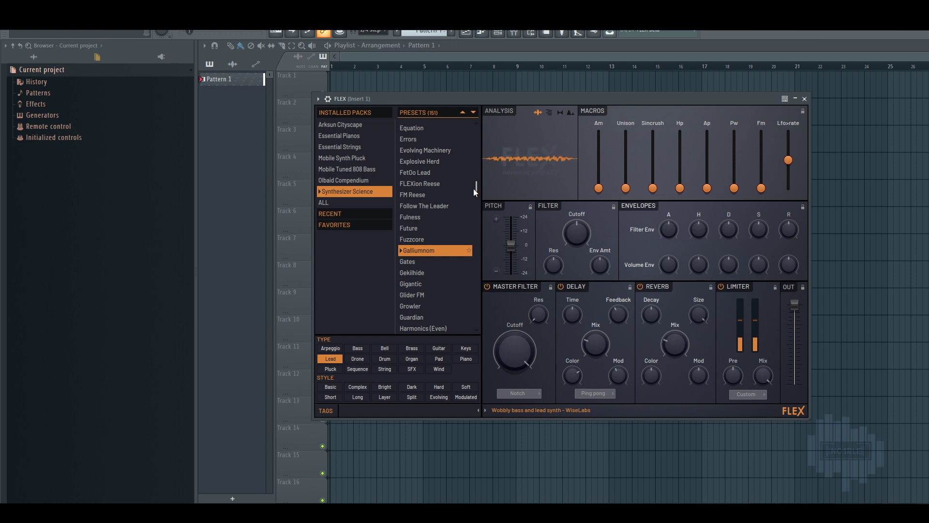
pyautogui.press('Down')
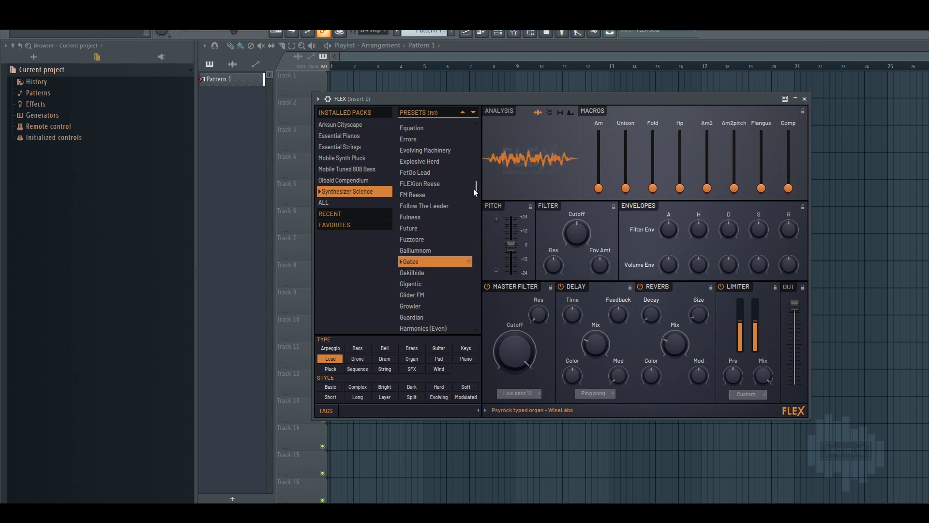
pyautogui.press('Down')
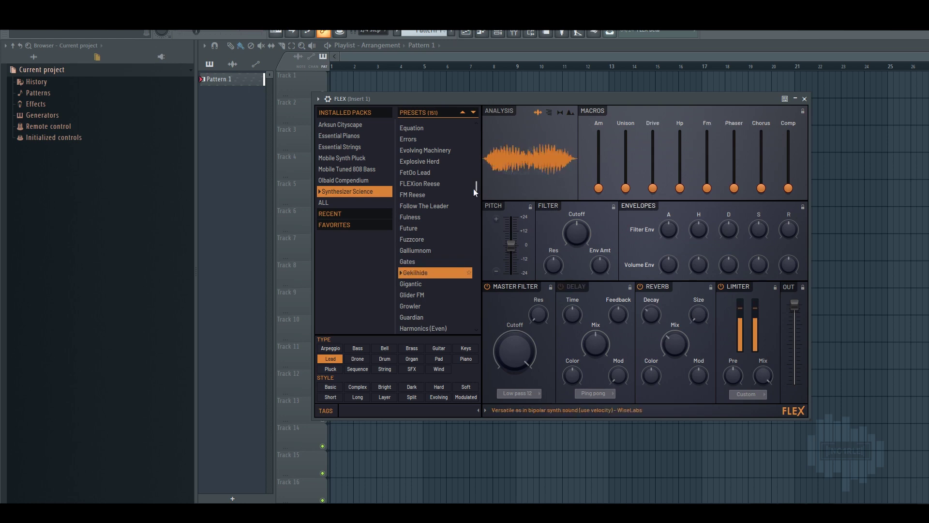
pyautogui.press('Down')
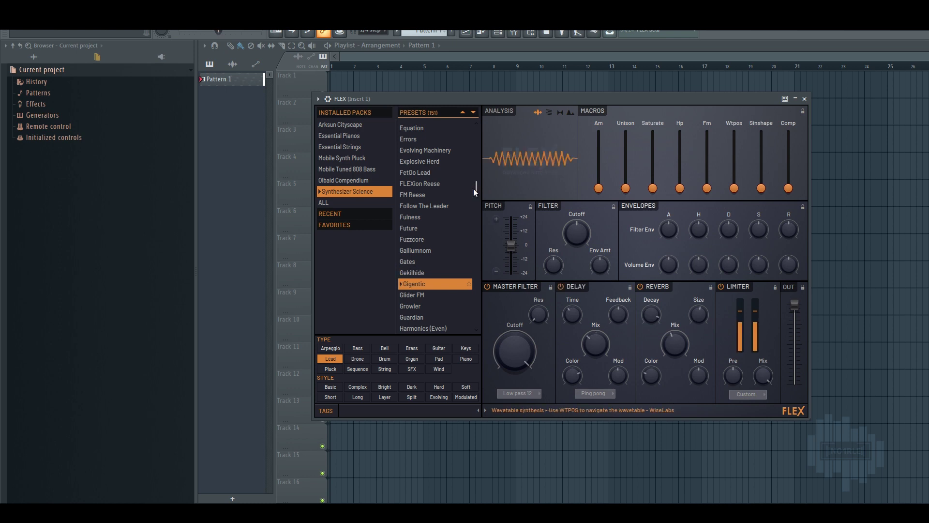
pyautogui.press('Down')
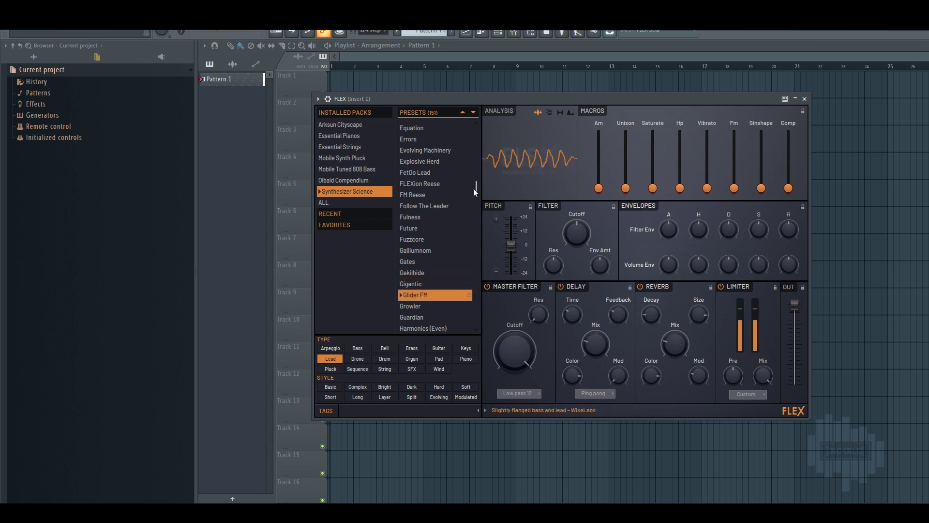
pyautogui.moveTo(474, 189); pyautogui.dragTo(475, 208)
pyautogui.press('Down')
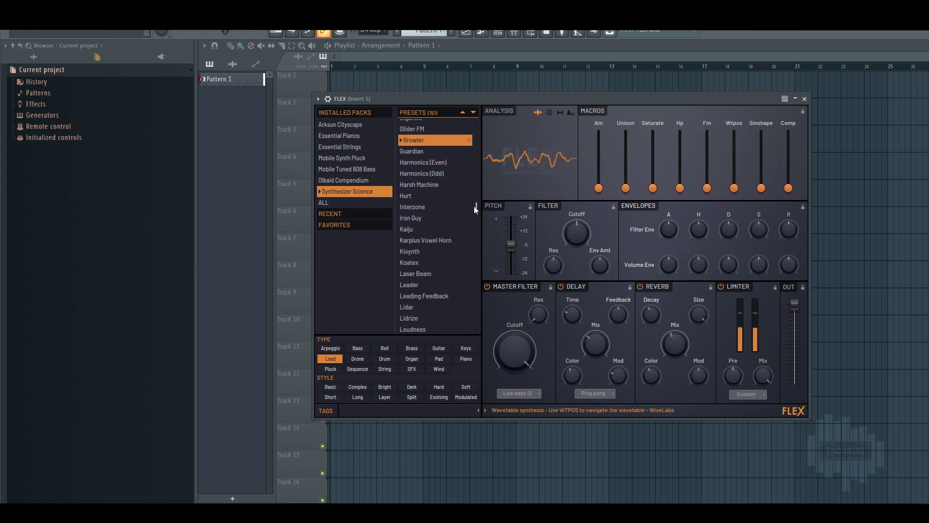
pyautogui.press('Down')
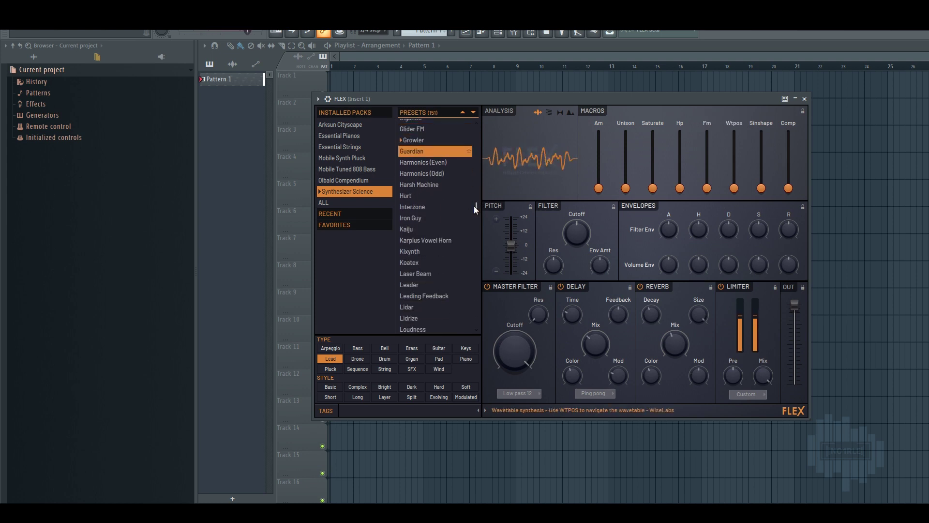
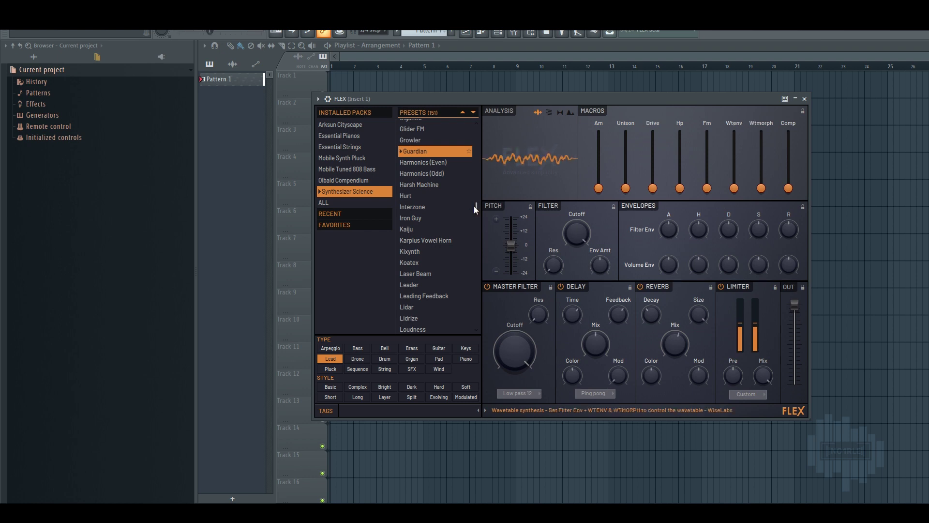
# - Audition the Lead presets Harmonics (Even), Harmonics (Odd), Harsh Machine, Hurt, Interzone and Iron Guy one after another
pyautogui.press('Down')
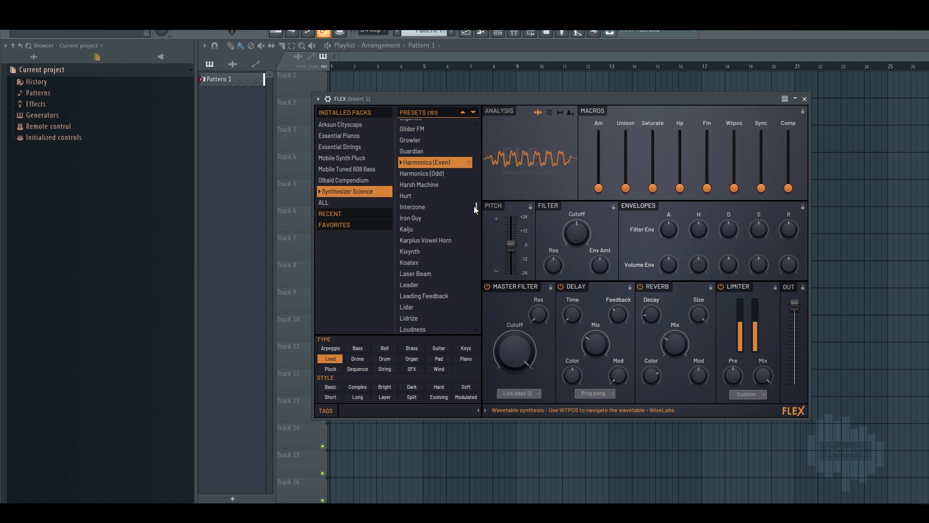
pyautogui.press('Down')
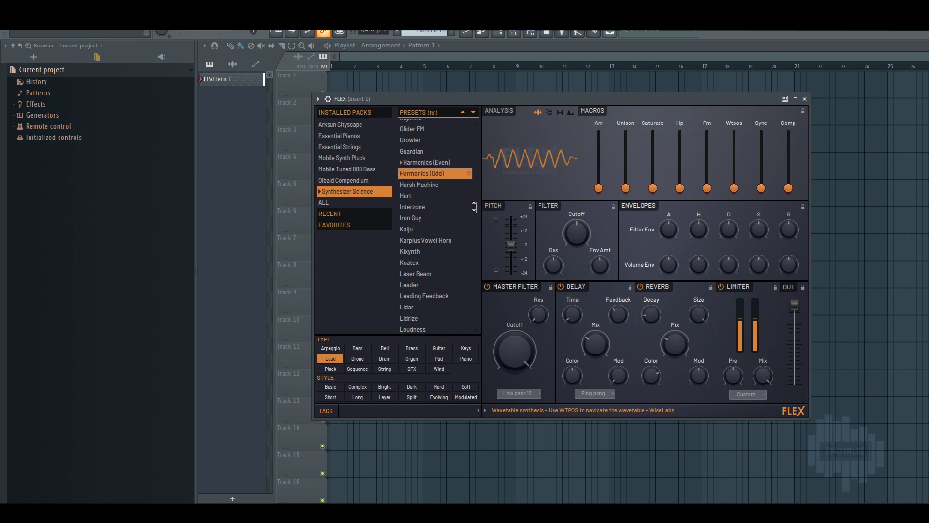
pyautogui.press('Down')
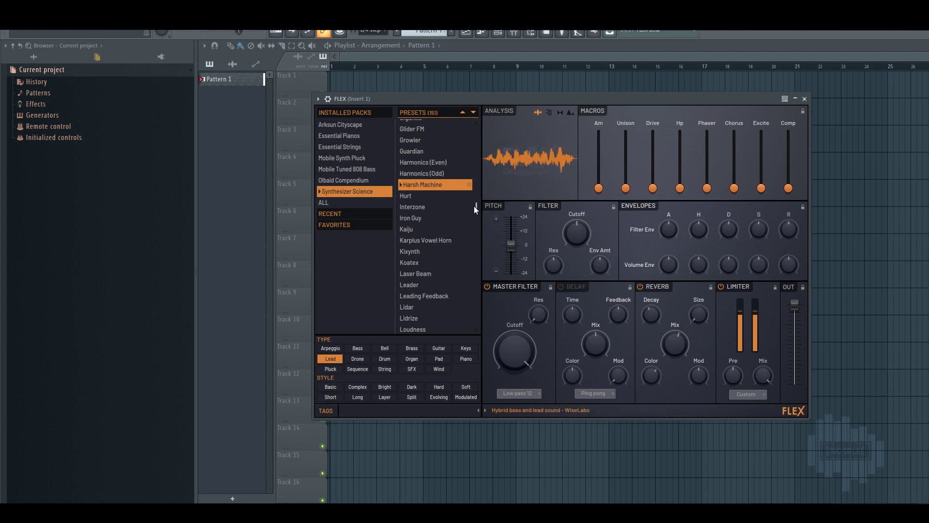
pyautogui.press('Down')
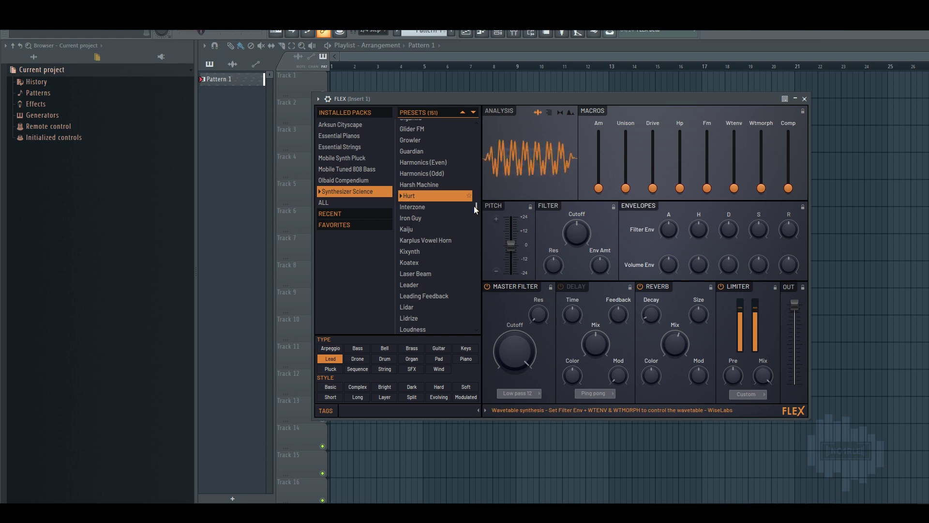
pyautogui.press('Down')
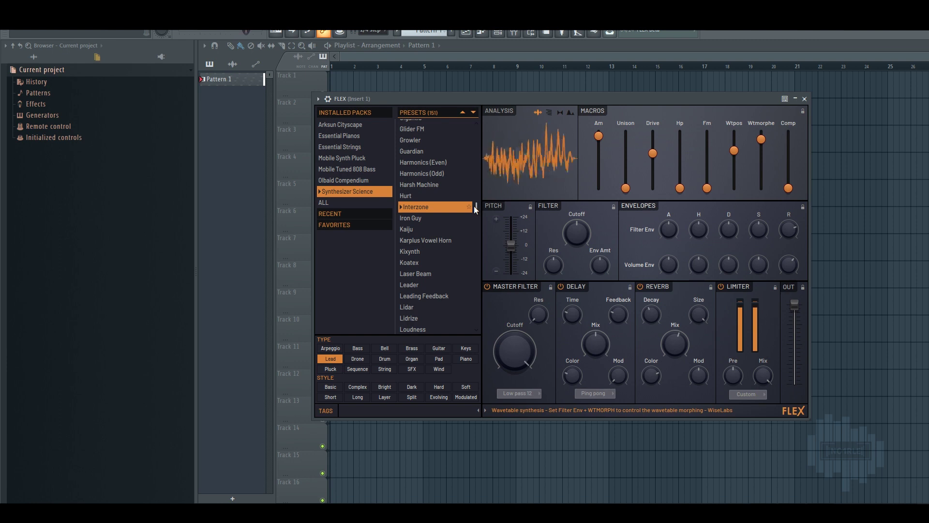
pyautogui.press('Down')
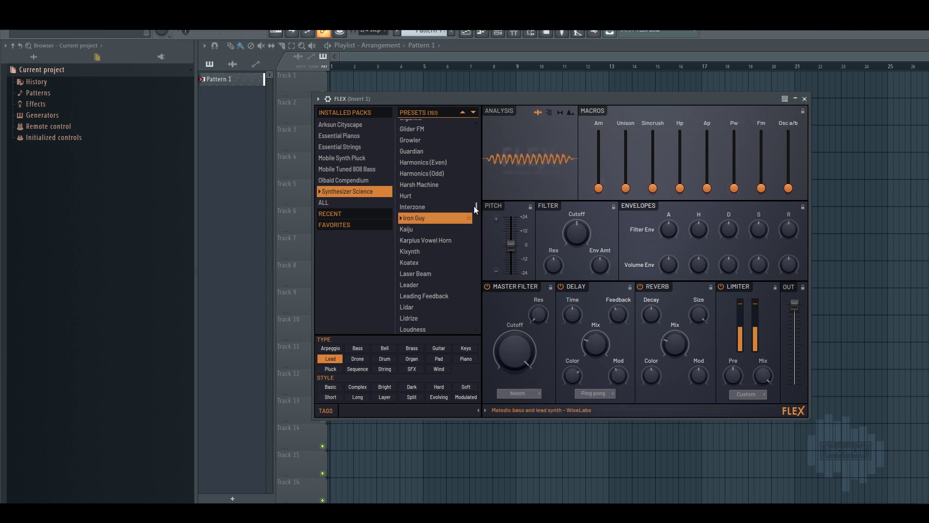
# - Audition the Lead presets Kaiju, Karplus Vowel Horn, Kixynth, Koatex and Laser Beam in turn
pyautogui.press('Down')
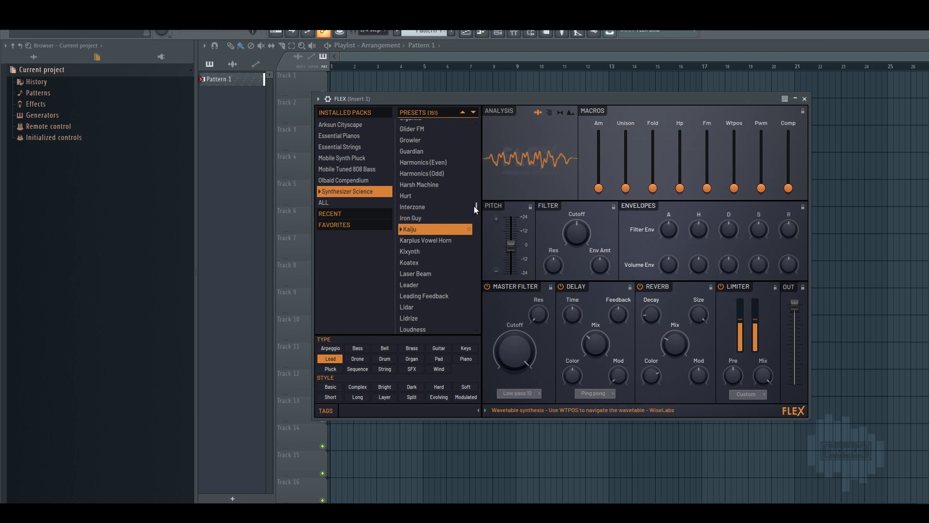
pyautogui.press('Down')
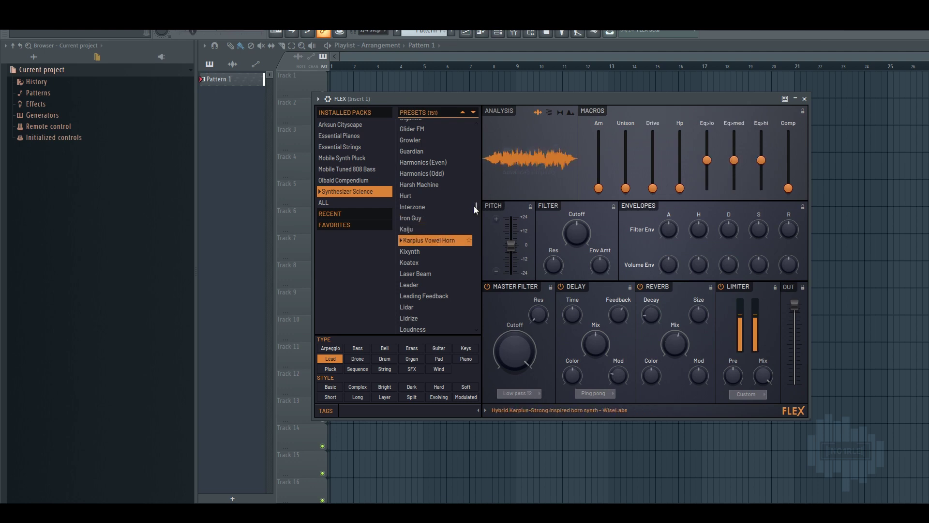
pyautogui.press('Down')
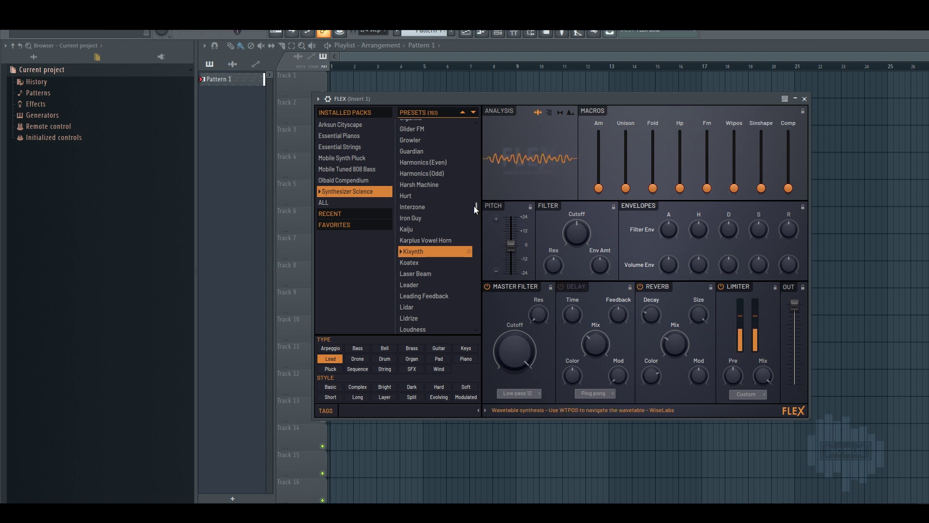
pyautogui.press('Down')
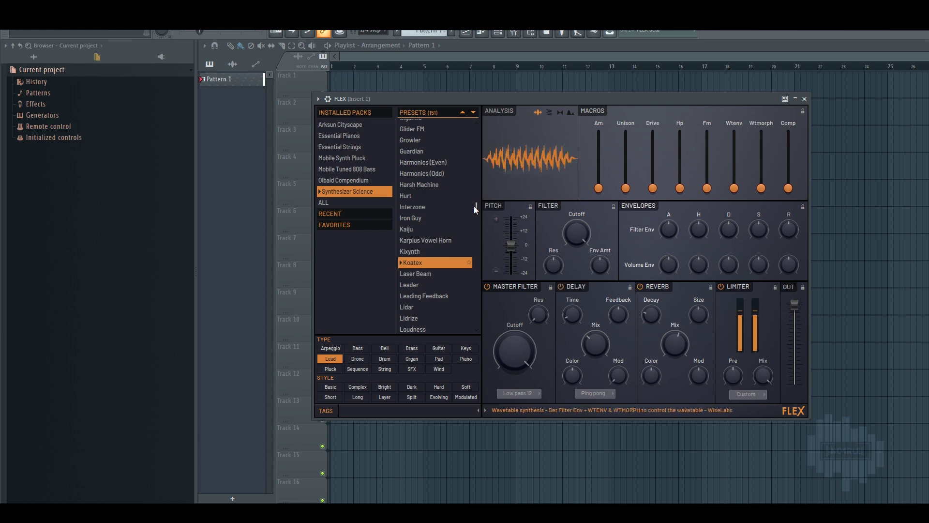
pyautogui.press('Down')
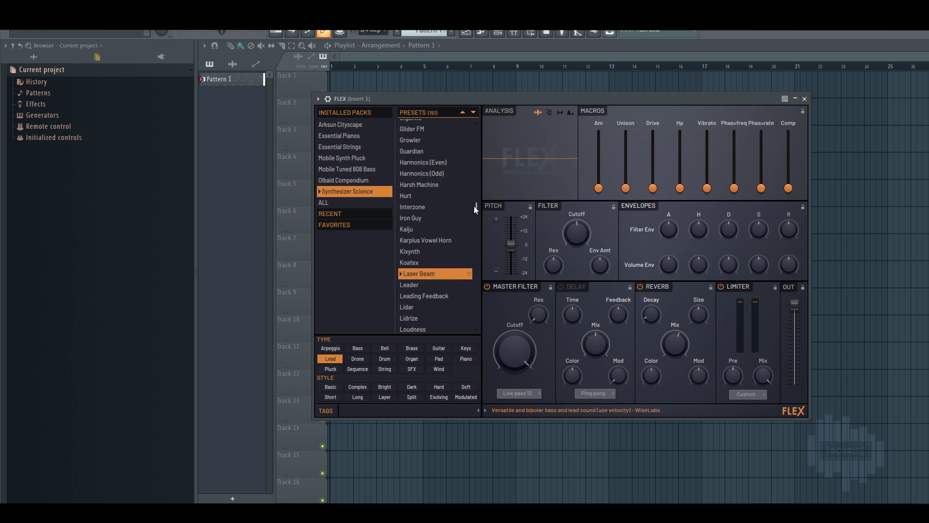
# - Audition the Lead presets Leader, Leading Feedback, Lidar, Lidrize and Loudness one after another
pyautogui.press('Down')
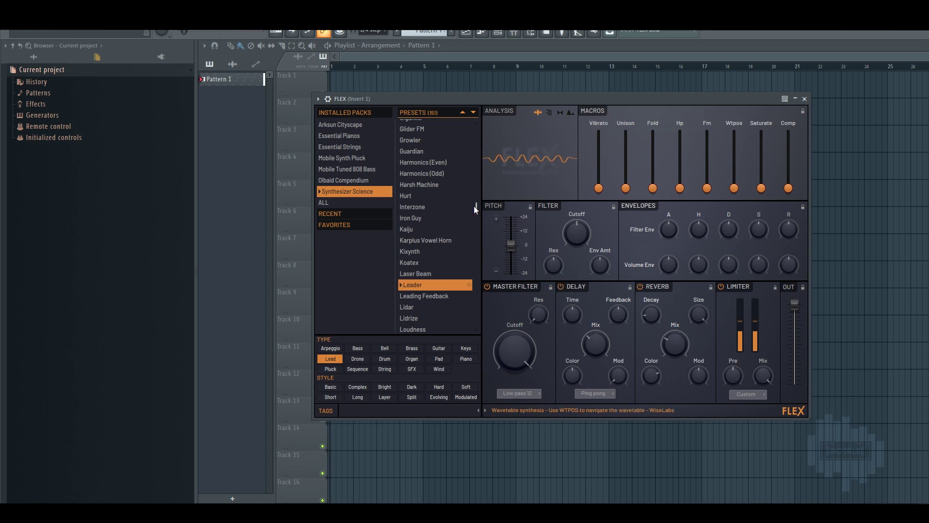
pyautogui.press('Down')
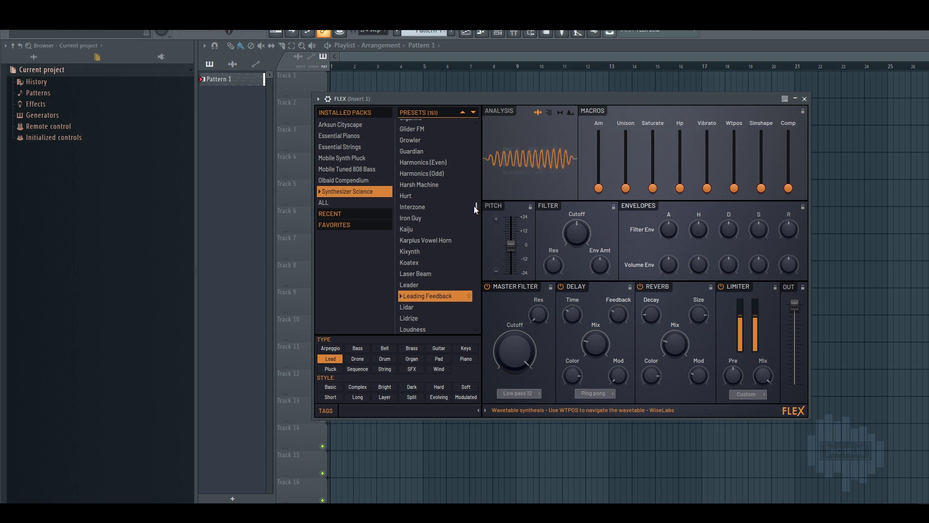
pyautogui.press('Down')
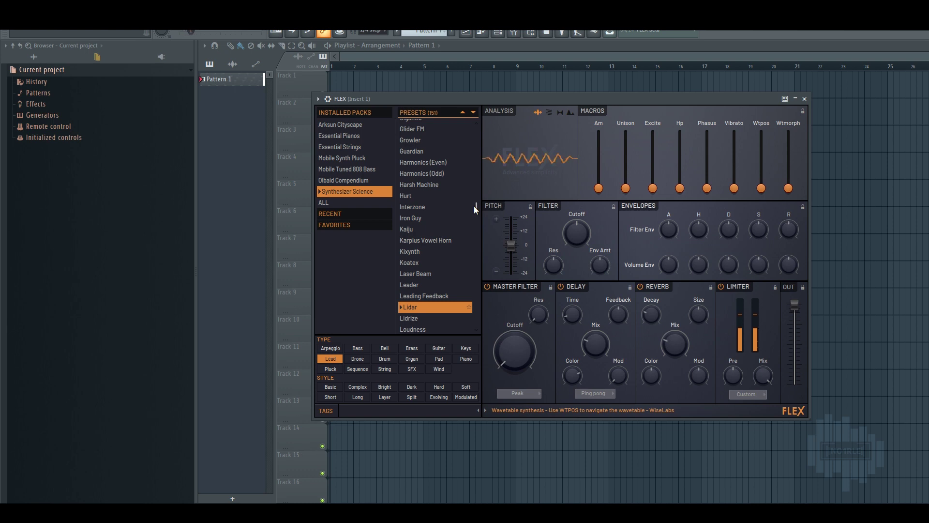
pyautogui.press('Down')
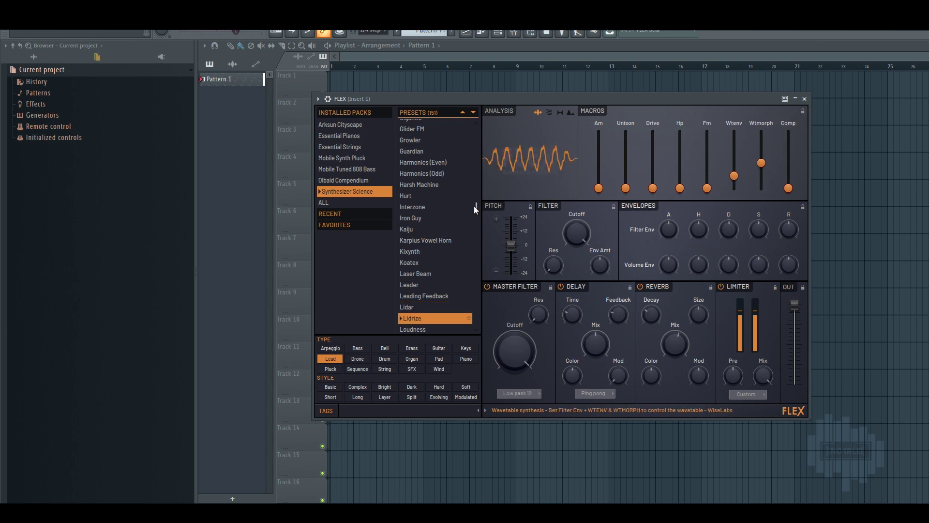
pyautogui.press('Down')
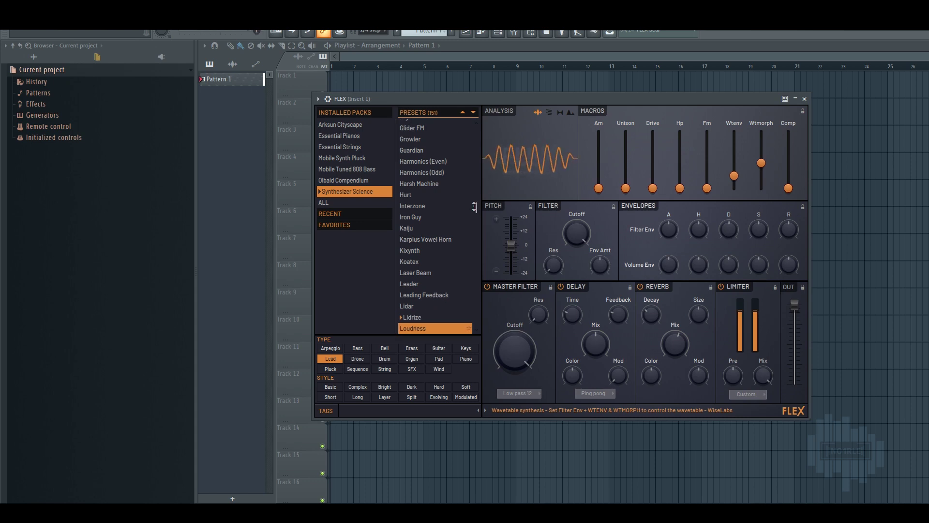
# - Audition the Lead presets Manhattan, Maths, Melancholic Vibrations, Metalicious, Mirror and ModReese in list order
pyautogui.press('Down')
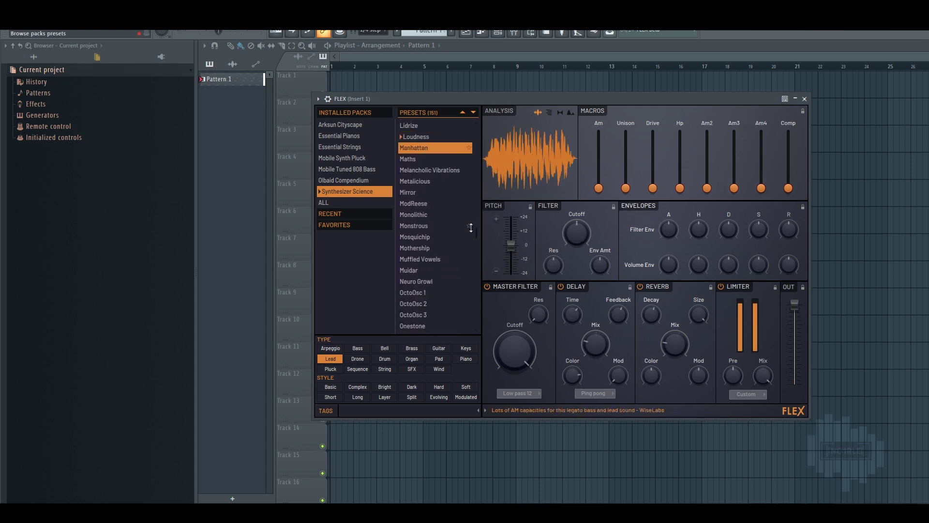
pyautogui.press('Down')
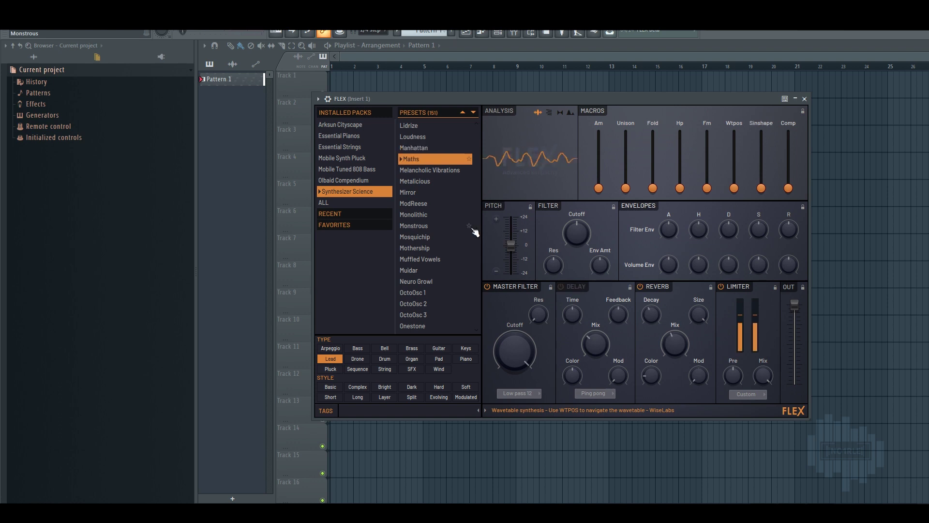
pyautogui.press('Down')
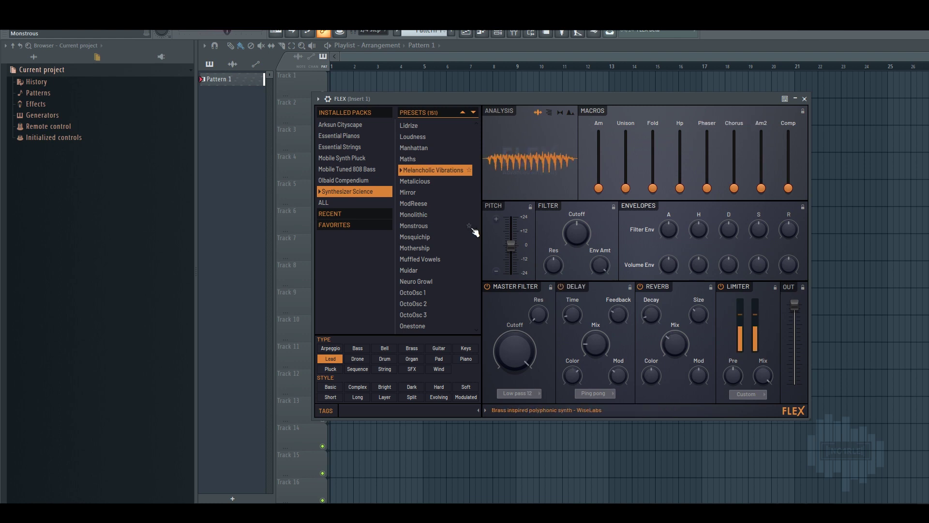
pyautogui.press('Down')
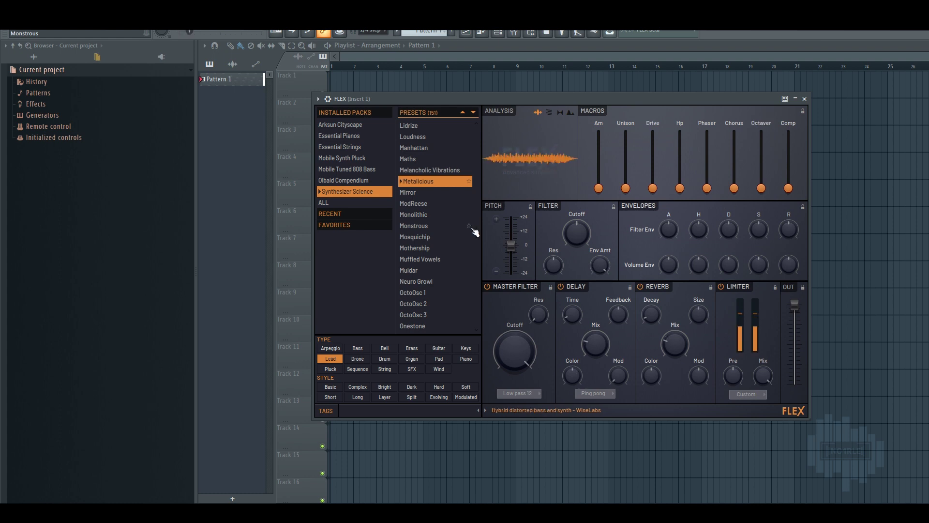
pyautogui.press('Down')
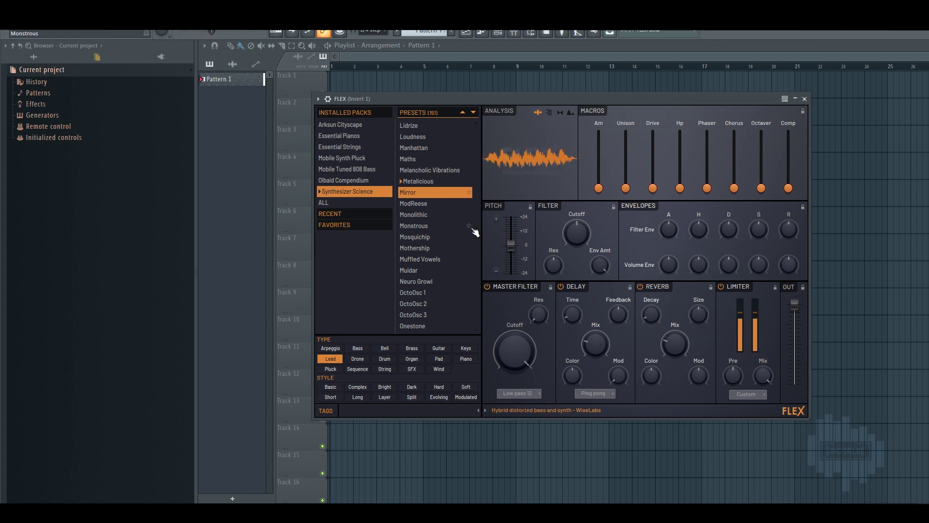
pyautogui.press('Down')
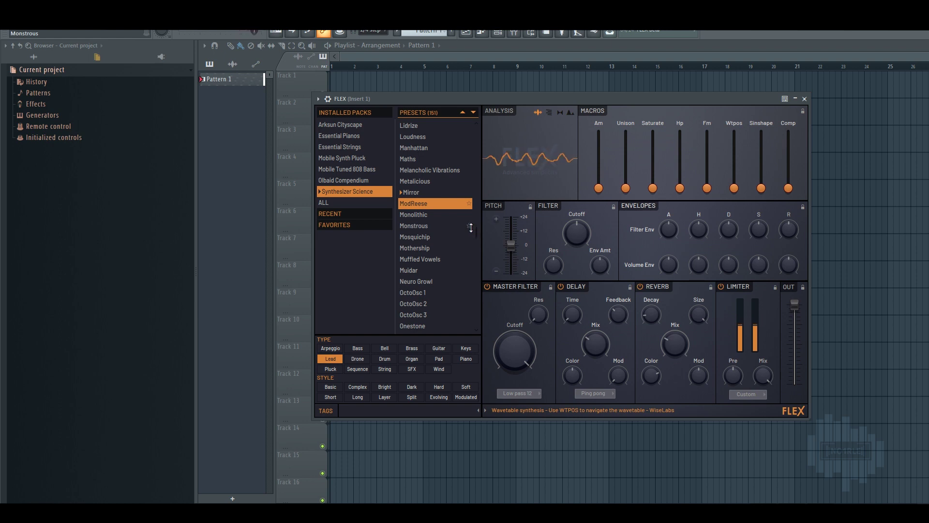
# - Audition the Lead presets Monolithic, Monstrous, Mosquichip, Mothership, Muffled Vowels and Muidar in turn
pyautogui.press('Down')
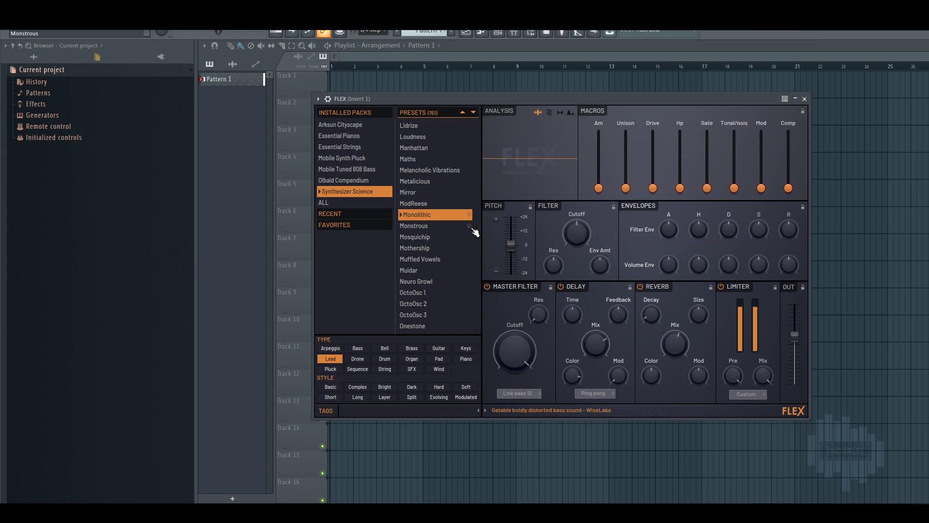
pyautogui.press('Down')
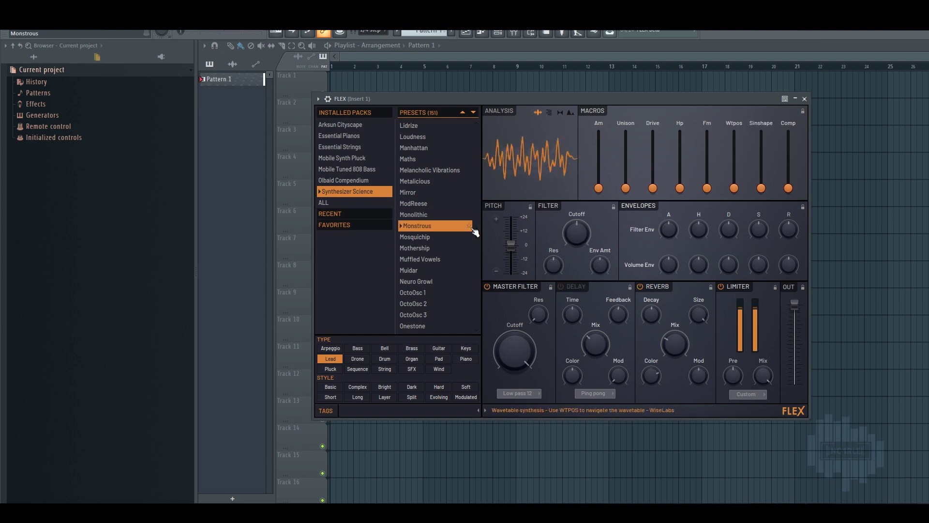
pyautogui.press('Down')
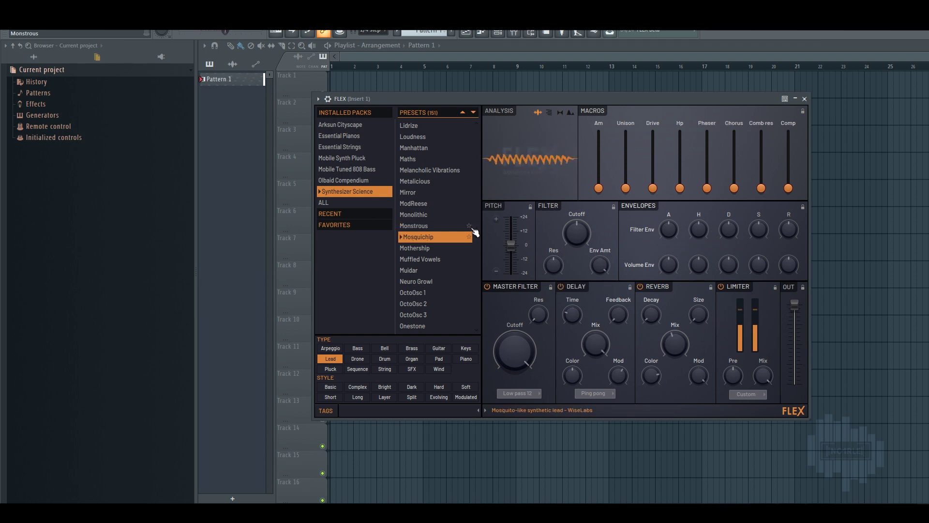
pyautogui.press('Down')
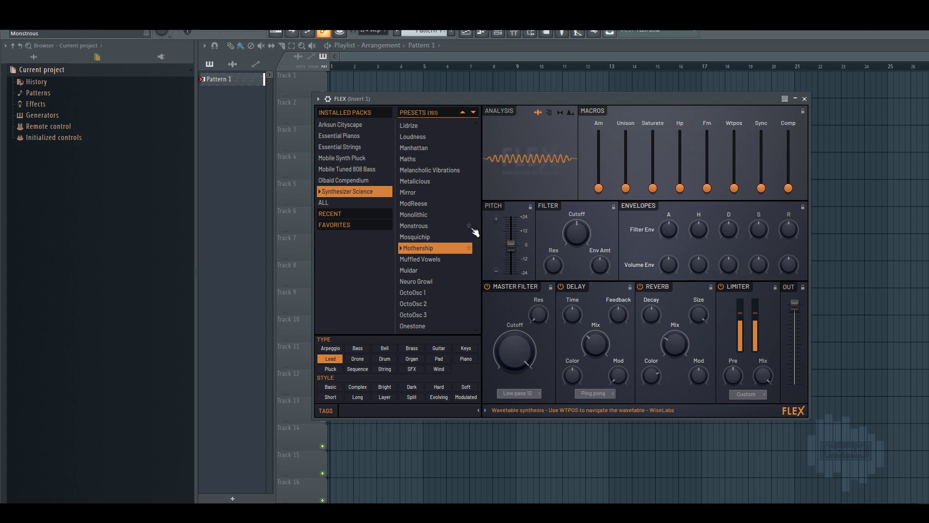
pyautogui.press('Down')
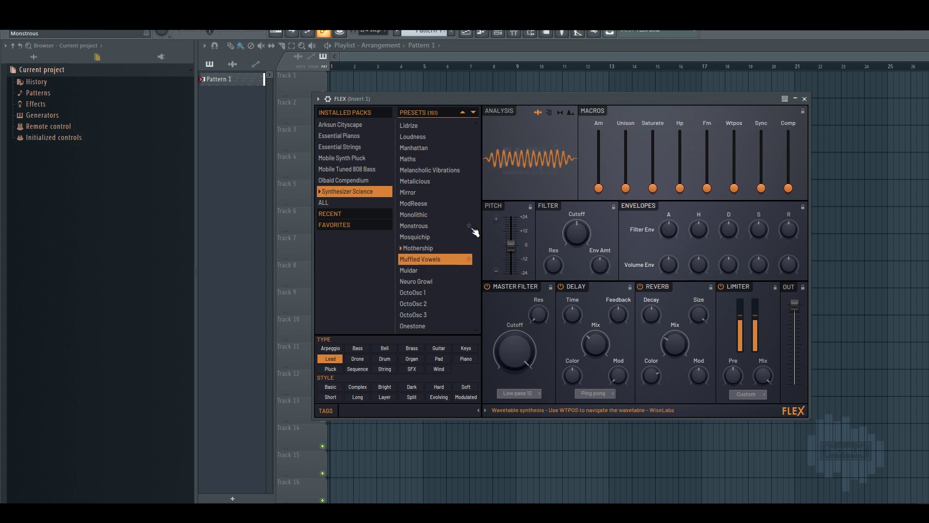
pyautogui.press('Down')
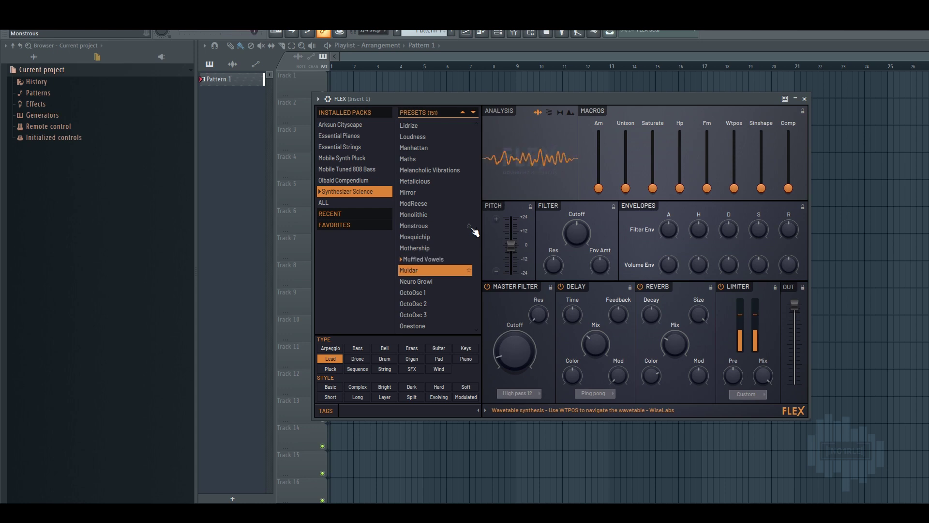
# - Audition the Lead presets Neuro Growl, OctoOsc 1, OctoOsc 2, OctoOsc 3 and Onestone one after another
pyautogui.press('Down')
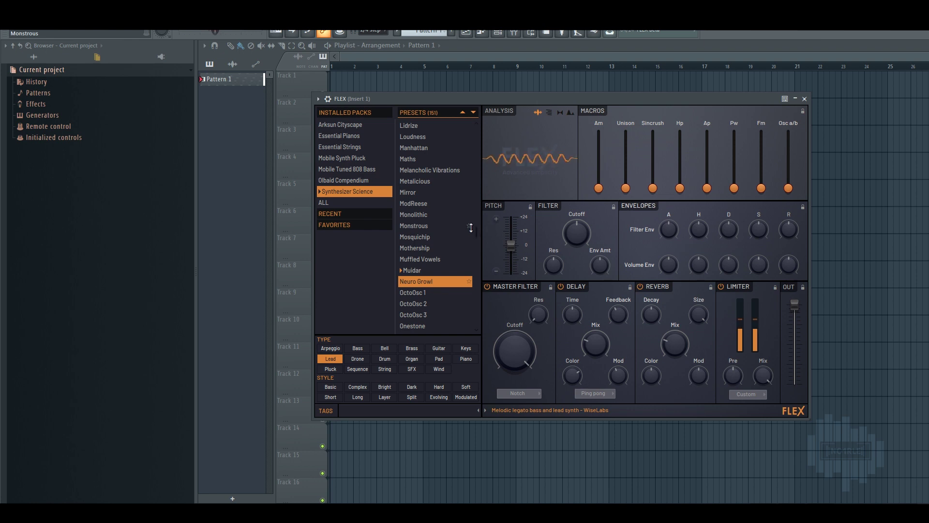
pyautogui.press('Down')
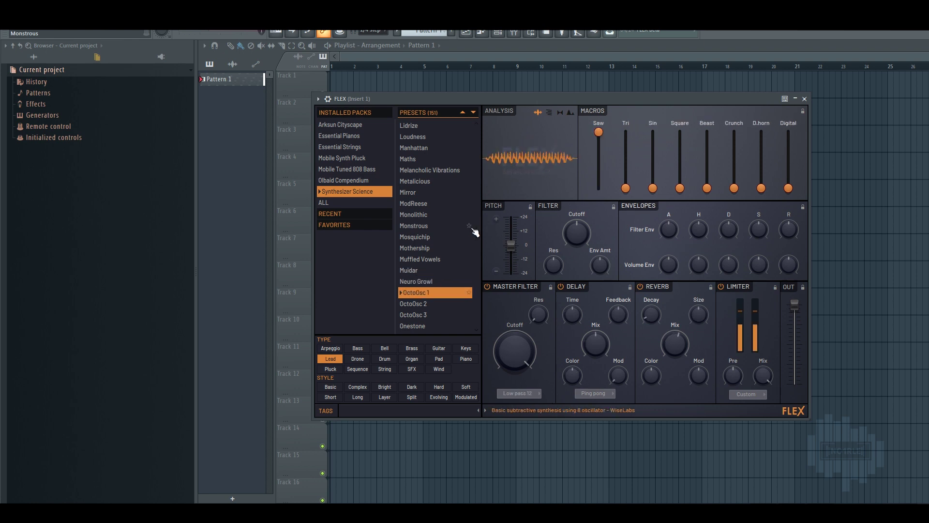
pyautogui.press('Down')
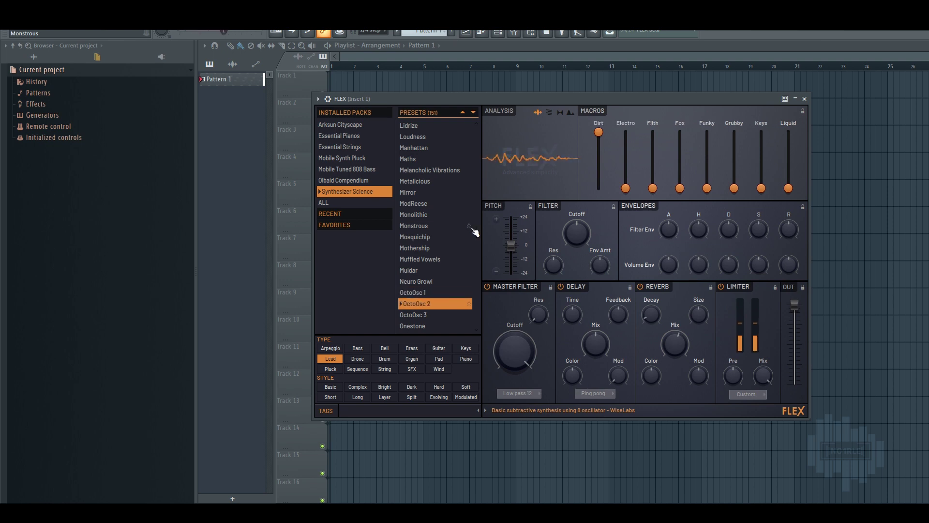
pyautogui.press('Down')
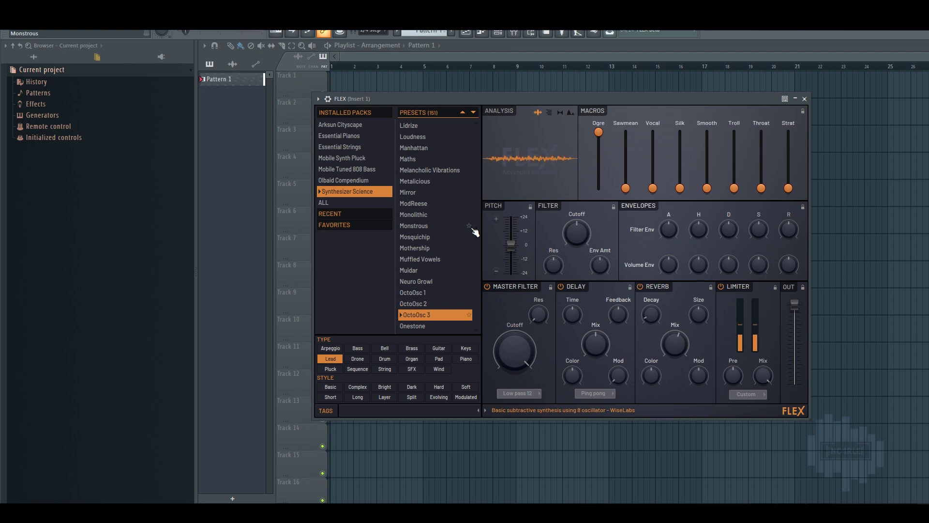
pyautogui.press('Down')
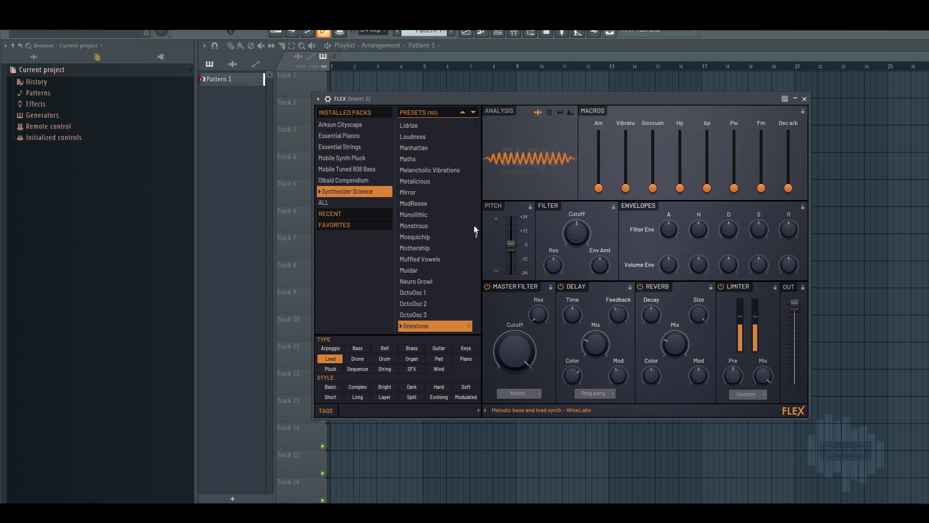
# - Audition the Lead presets Organic Fonk, Phase Ninja, Phased and PhatWob in list order
pyautogui.moveTo(478, 231); pyautogui.dragTo(477, 254)
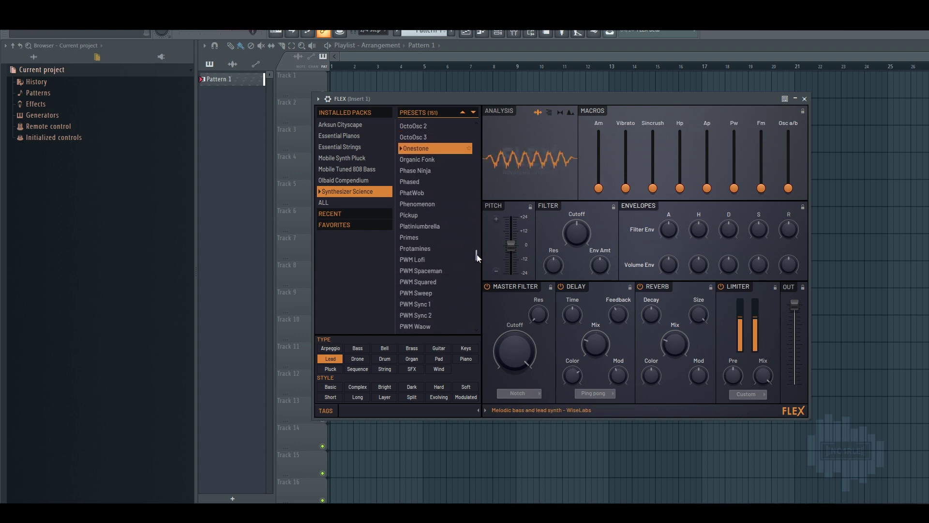
pyautogui.press('Down')
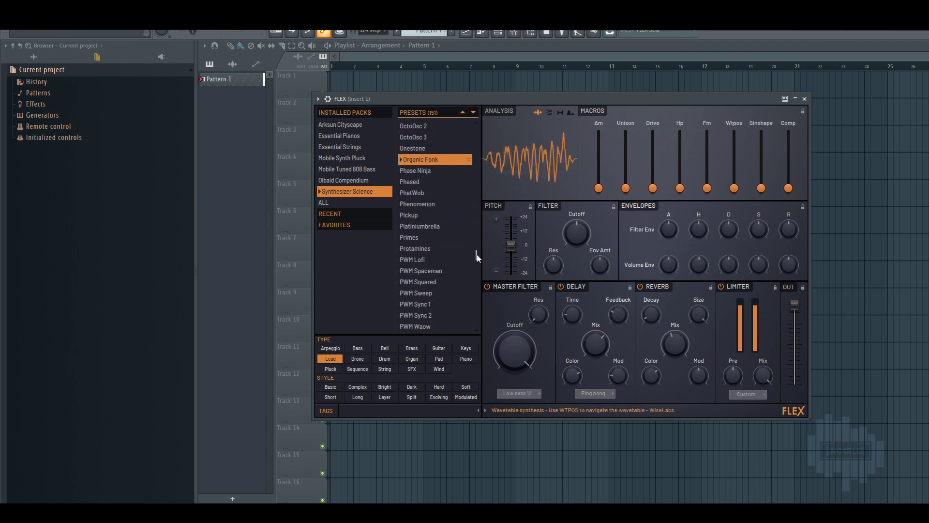
pyautogui.press('Down')
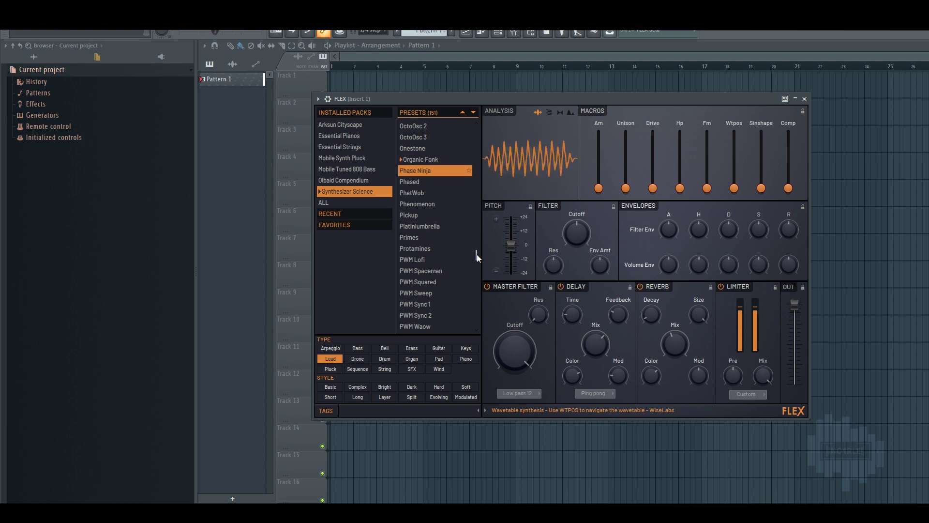
pyautogui.press('space')
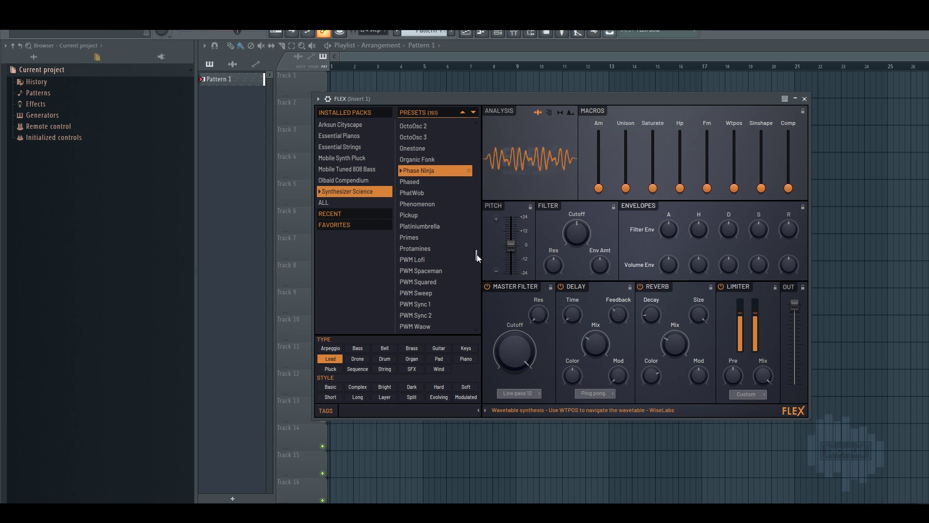
pyautogui.press('Down')
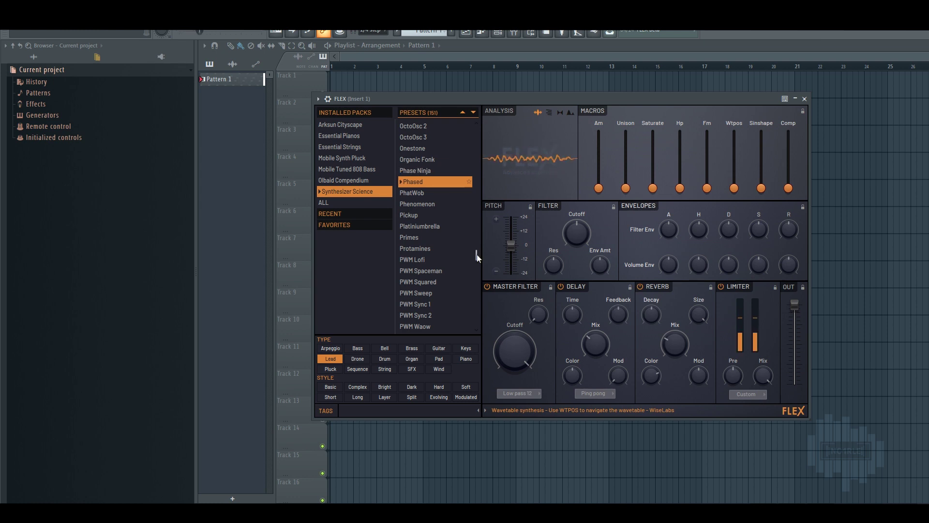
pyautogui.press('Down')
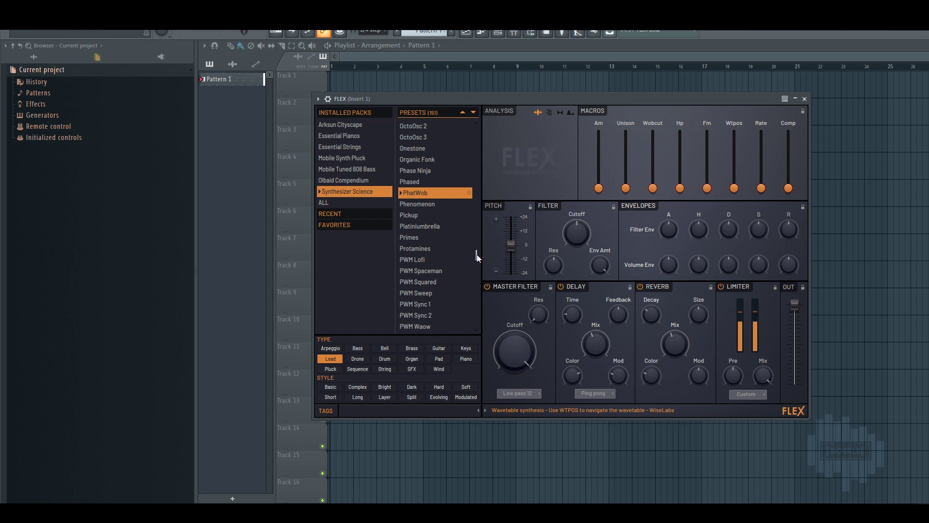
# - Audition the Lead presets Phenomenon, Pickup, Platiniumbrella, Primes, Protamines, PWM Lofi and PWM Spaceman in turn
pyautogui.press('Down')
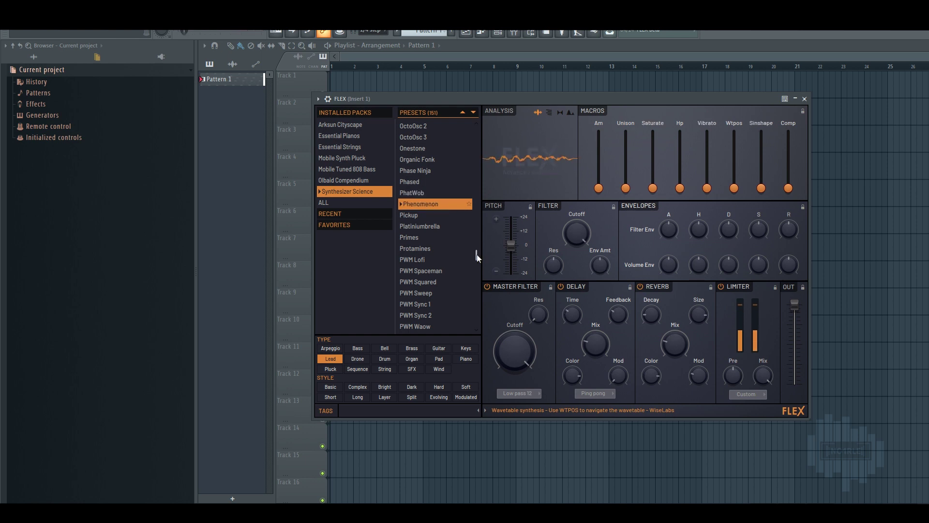
pyautogui.press('Down')
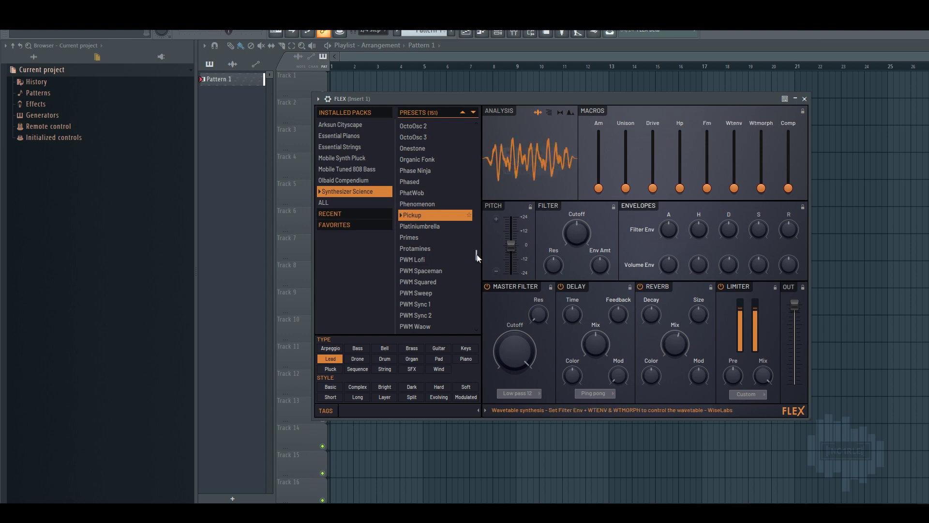
pyautogui.press('Down')
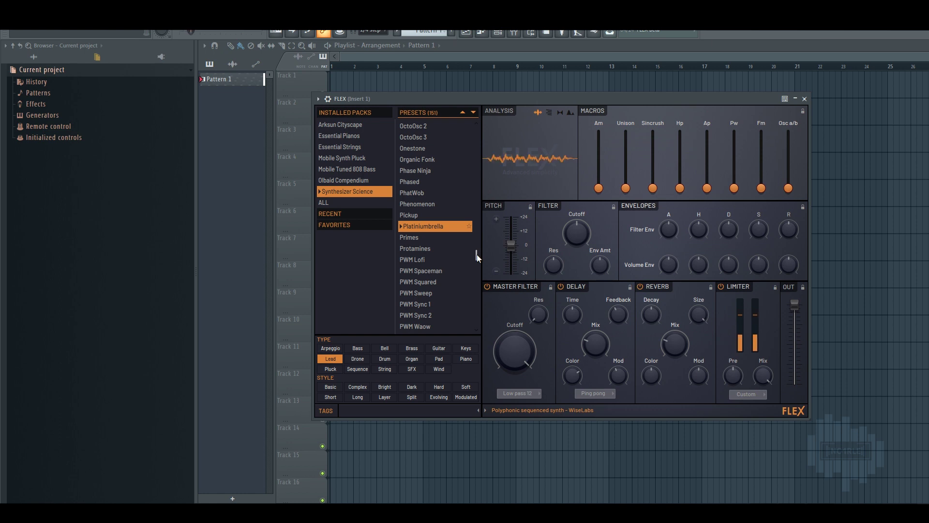
pyautogui.press('Down')
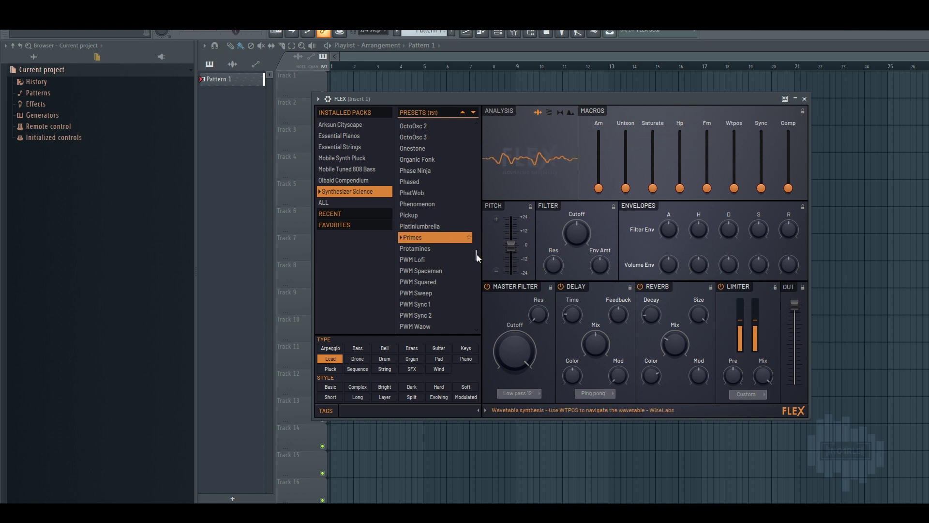
pyautogui.press('Down')
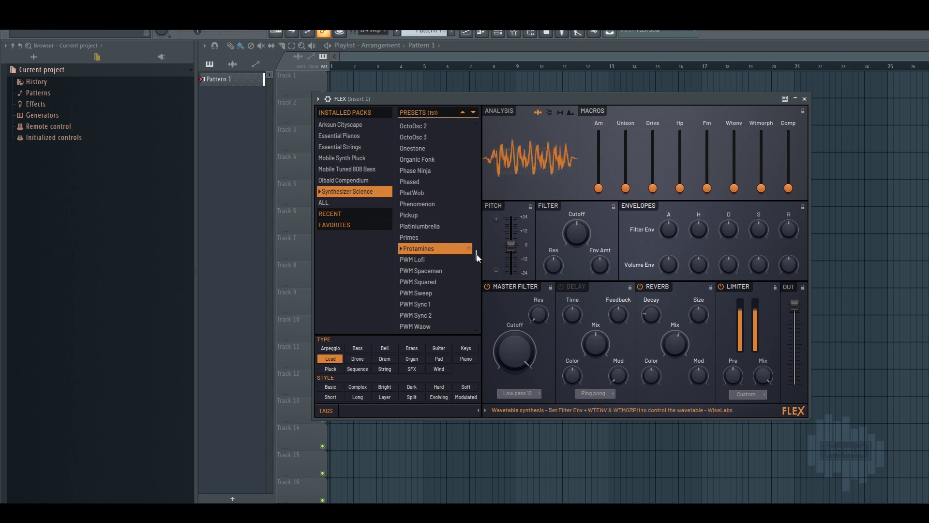
pyautogui.press('Down')
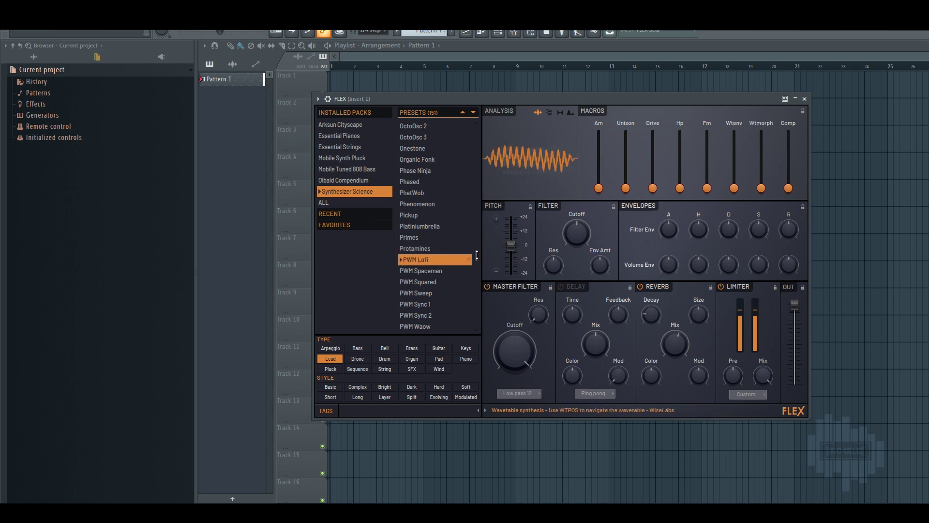
pyautogui.press('Down')
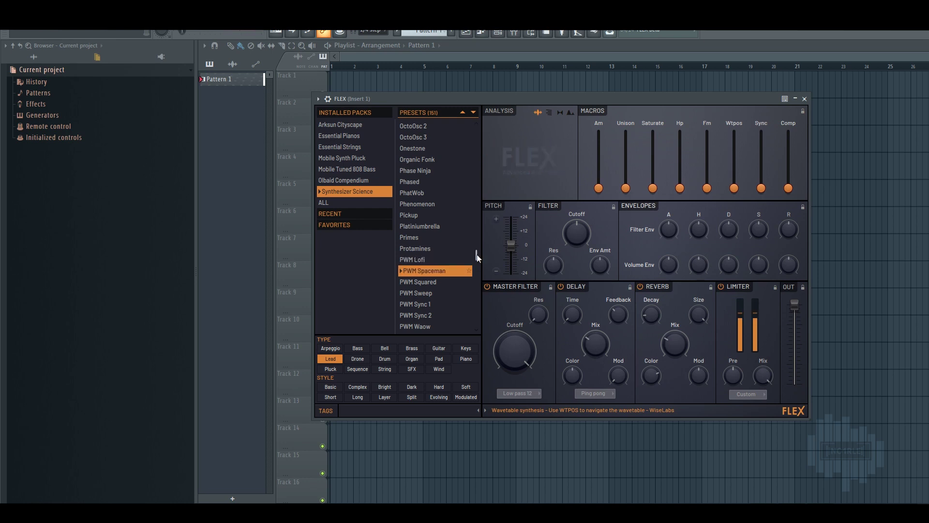
# - Audition the Lead presets PWM Squared, PWM Sweep, PWM Sync 1, PWM Sync 2, PWM Waow and PWM Xtrm Vowels in turn
pyautogui.press('Down')
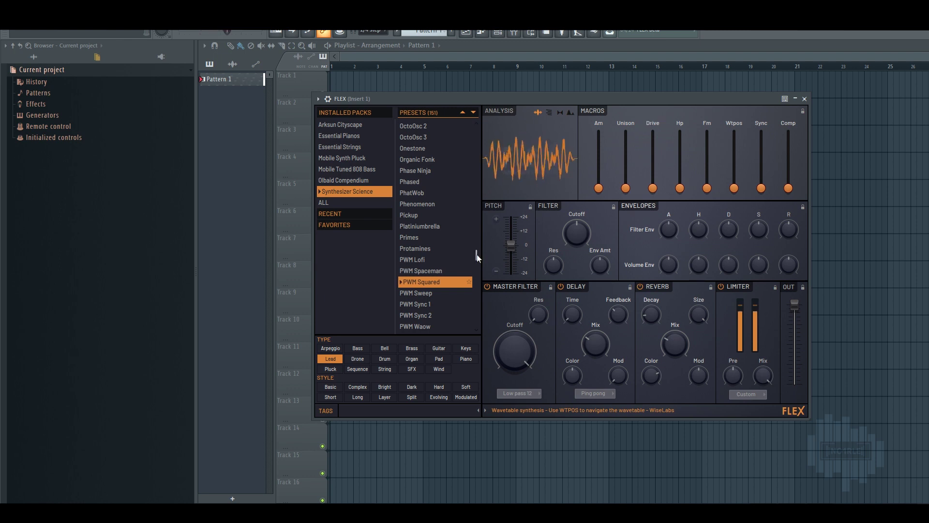
pyautogui.press('Down')
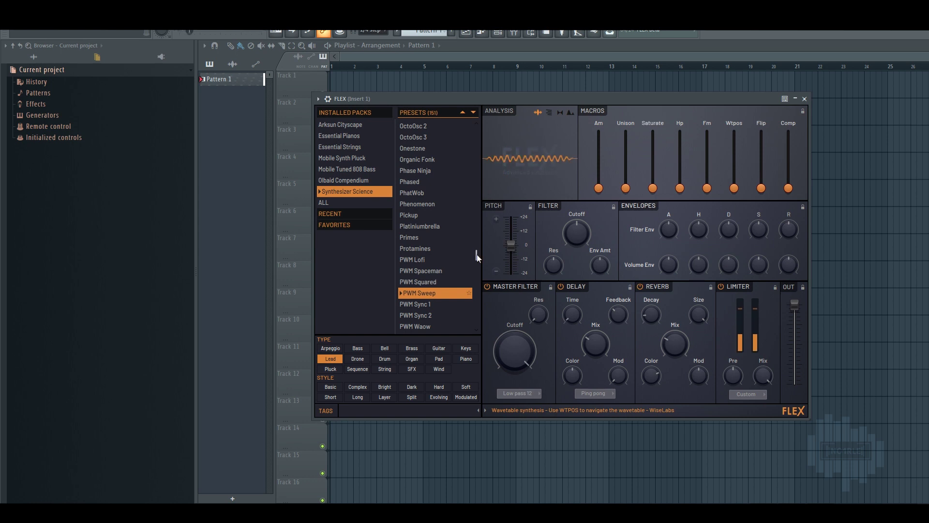
pyautogui.press('Down')
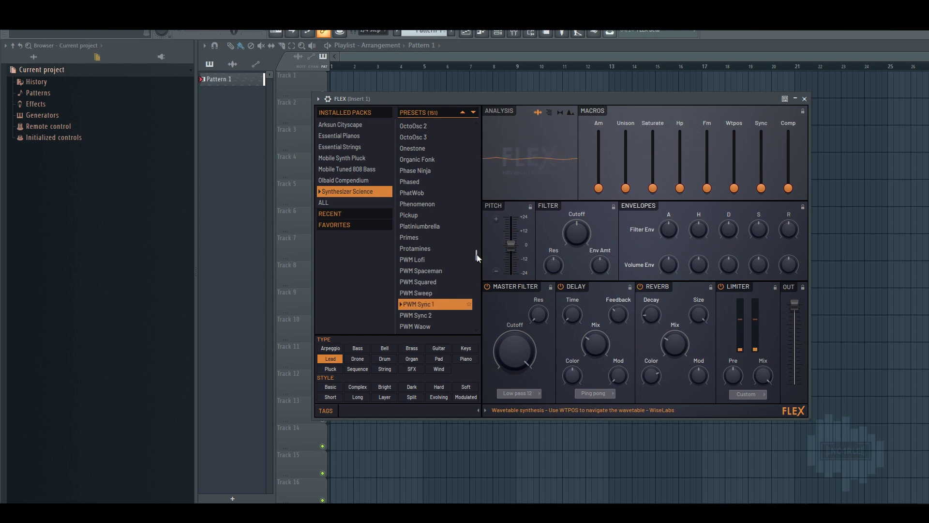
pyautogui.press('Down')
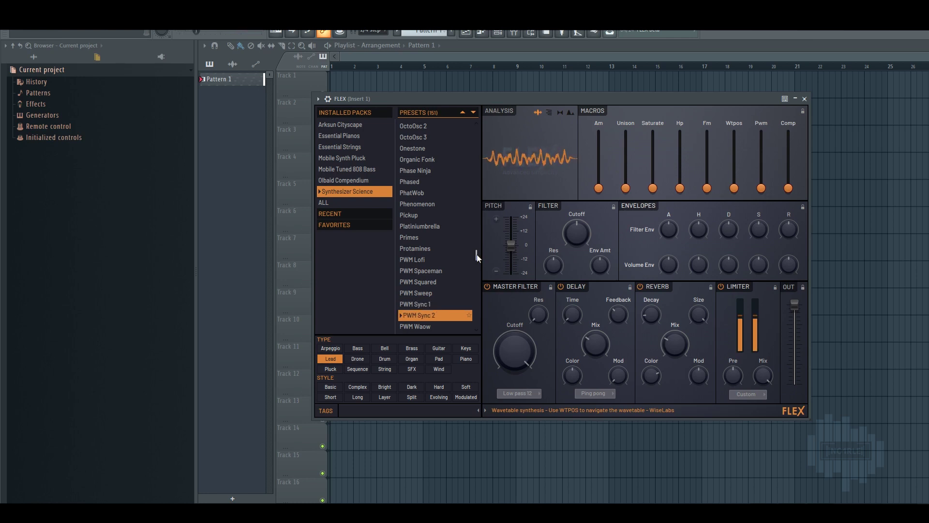
pyautogui.moveTo(476, 257); pyautogui.dragTo(475, 276)
pyautogui.press('Down')
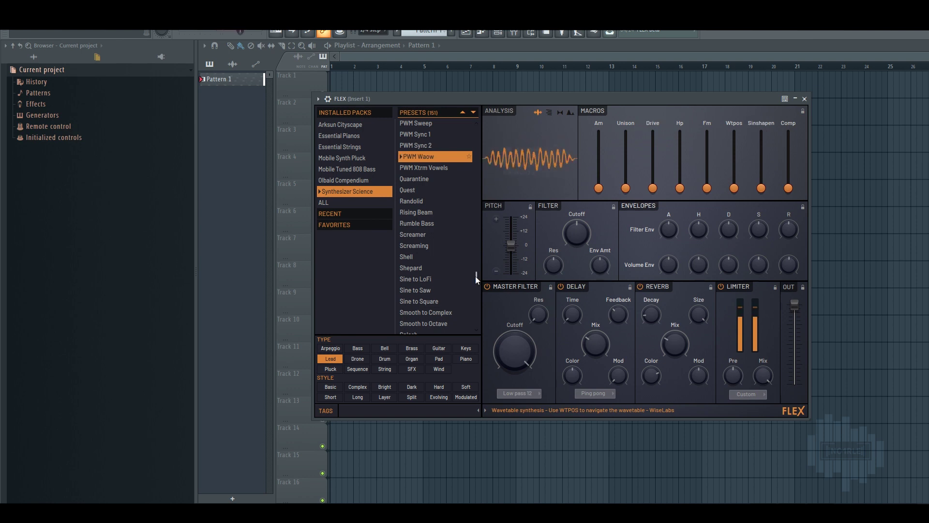
pyautogui.press('Down')
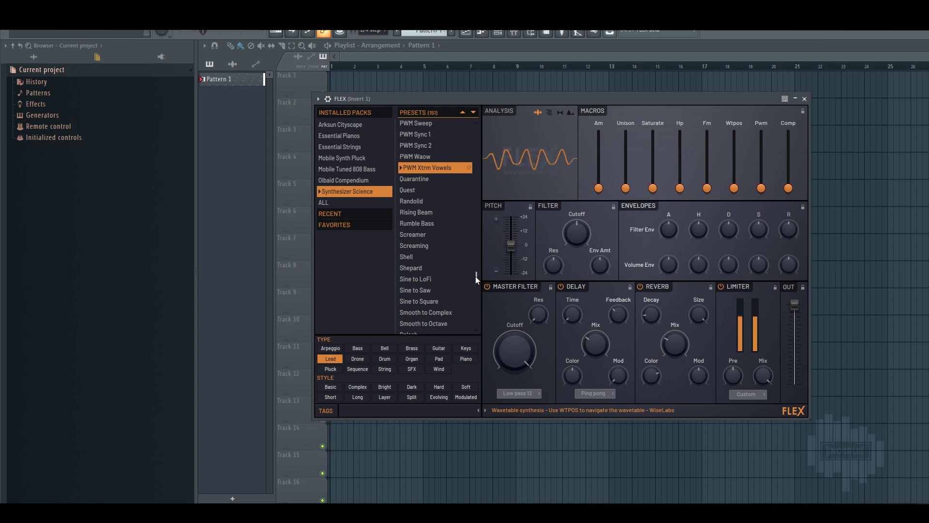
# - Audition the Lead presets Quarantine, Quest, Randolid, Rising Beam and Rumble Bass one after another
pyautogui.press('Down')
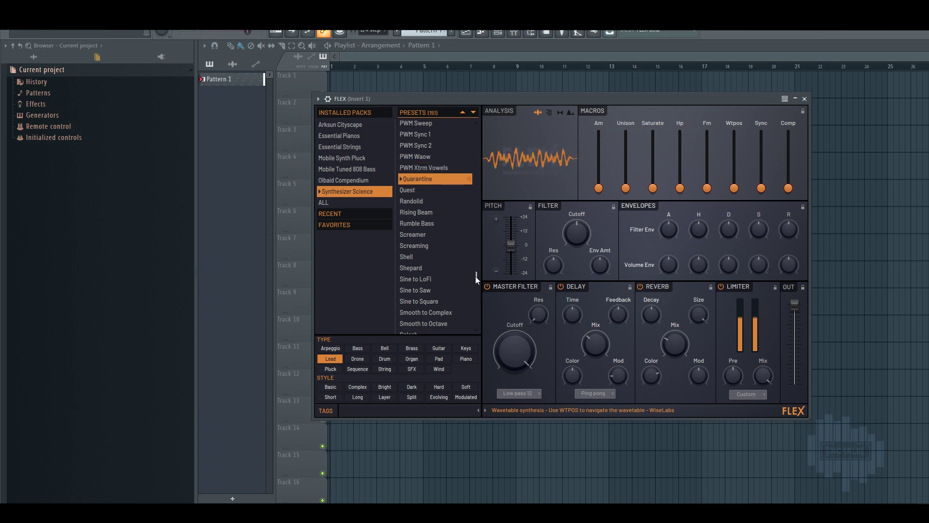
pyautogui.press('Down')
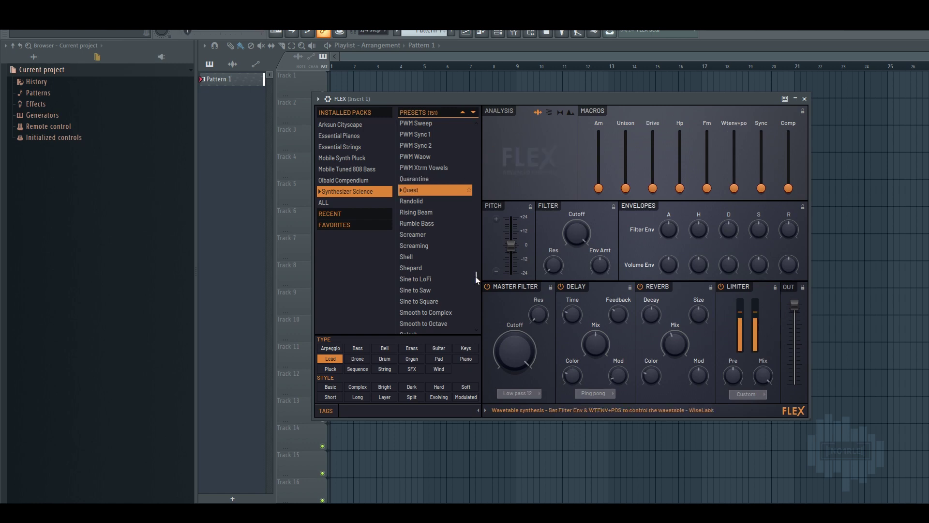
pyautogui.press('Down')
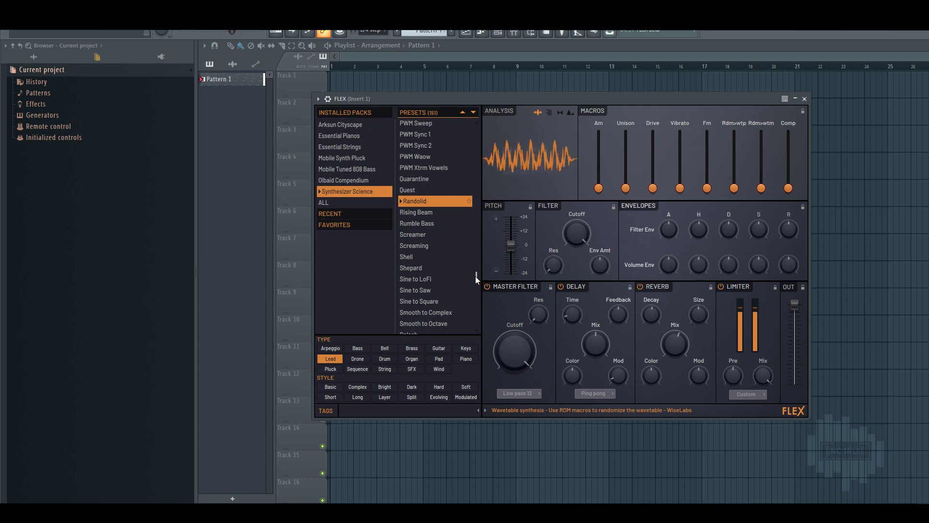
pyautogui.press('Down')
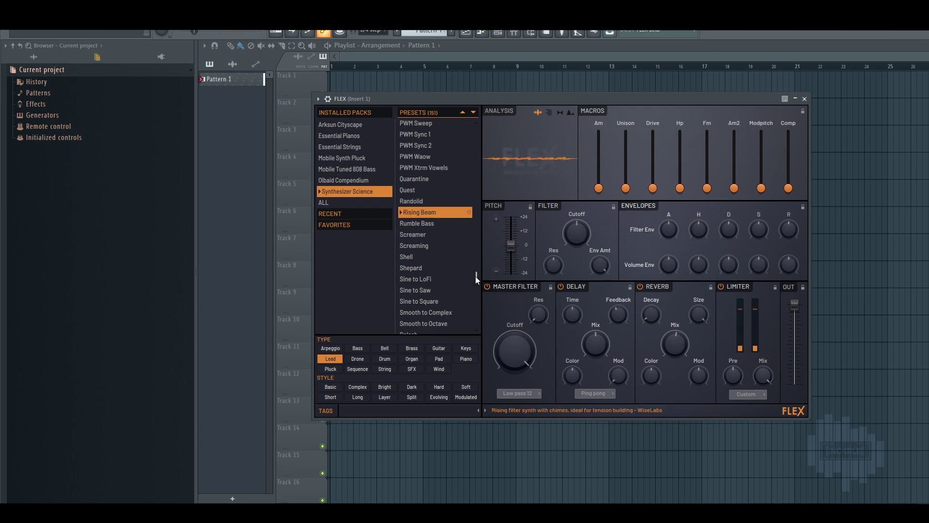
pyautogui.press('Down')
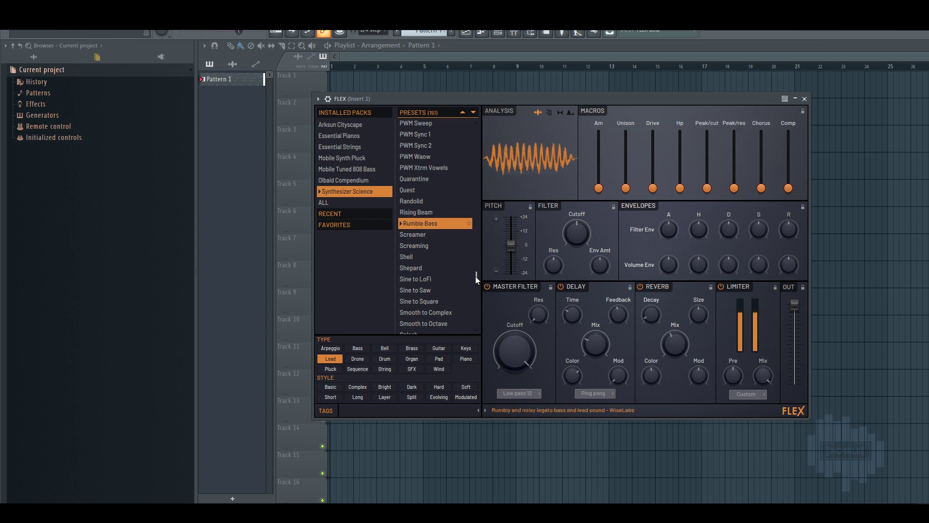
# - Audition the Lead presets Screamer, Screaming, Shell and Shepard in list order
pyautogui.press('Down')
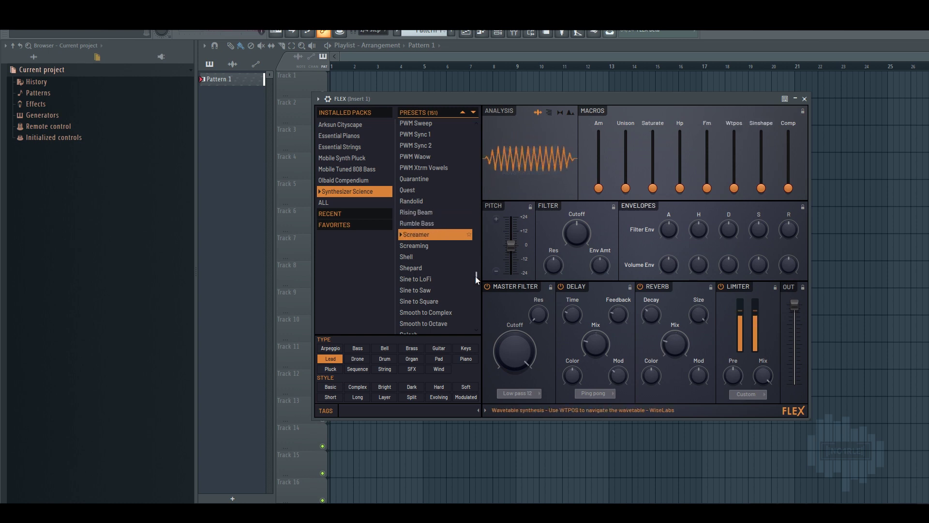
pyautogui.press('Down')
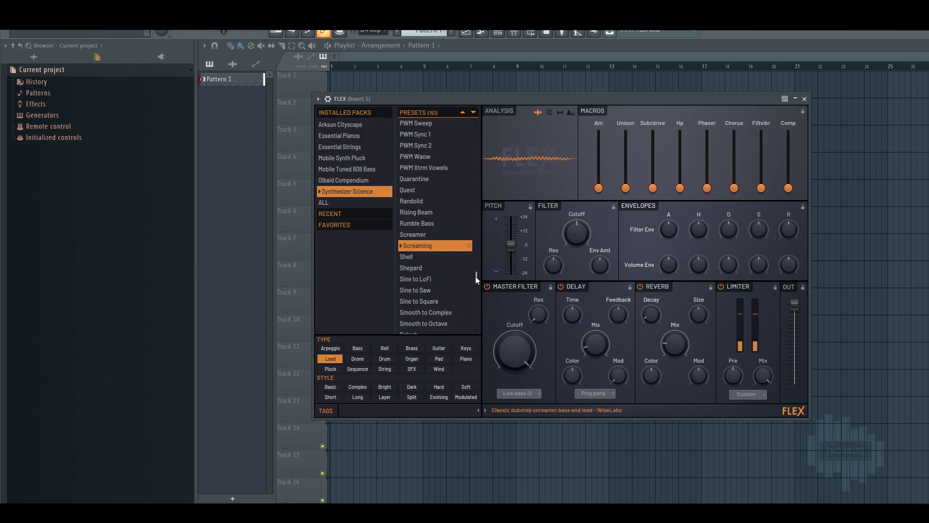
pyautogui.press('Down')
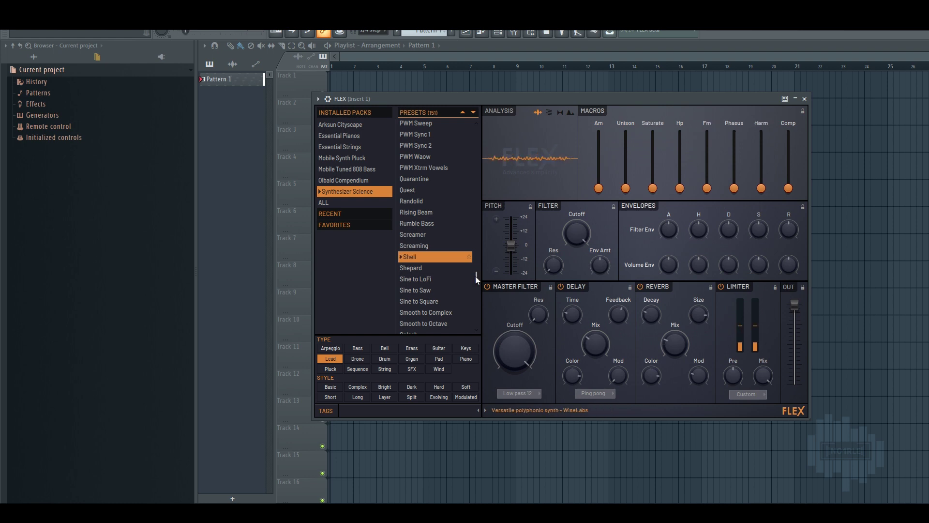
pyautogui.press('Down')
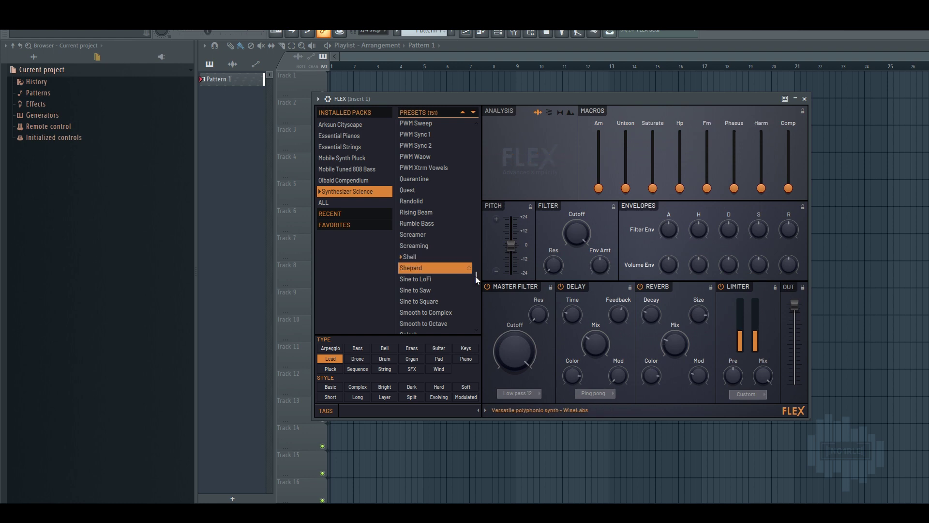
# - Audition the Lead presets Sine to LoFi, Sine to Saw, Sine to Square, Smooth to Complex and Smooth to Octave in turn
pyautogui.press('Down')
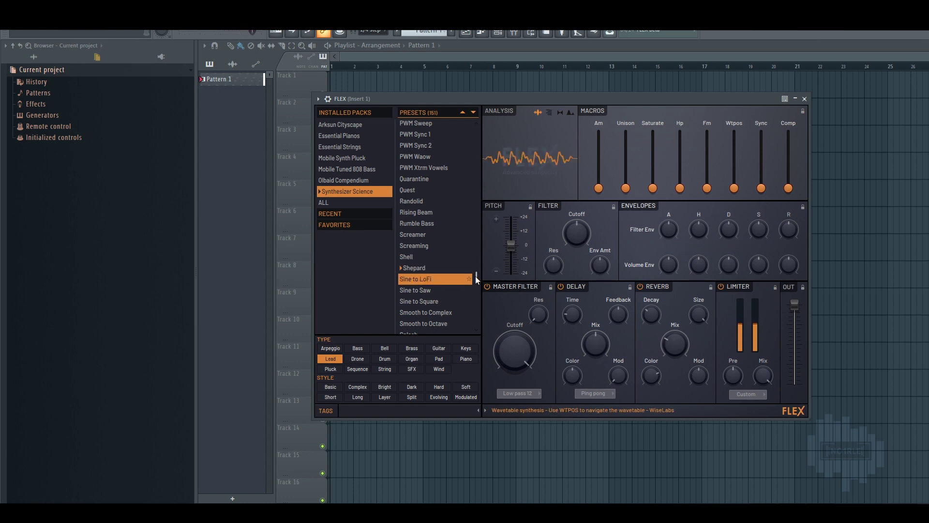
pyautogui.press('Down')
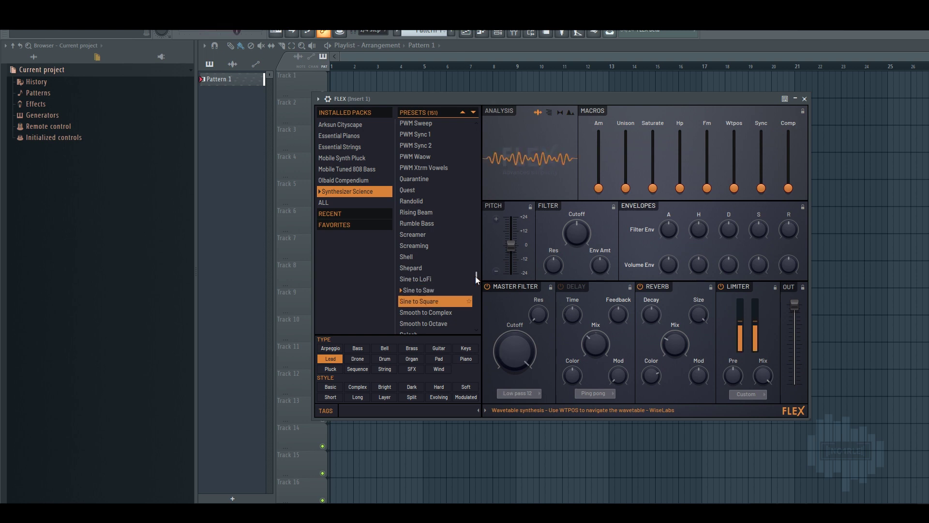
pyautogui.press('Down')
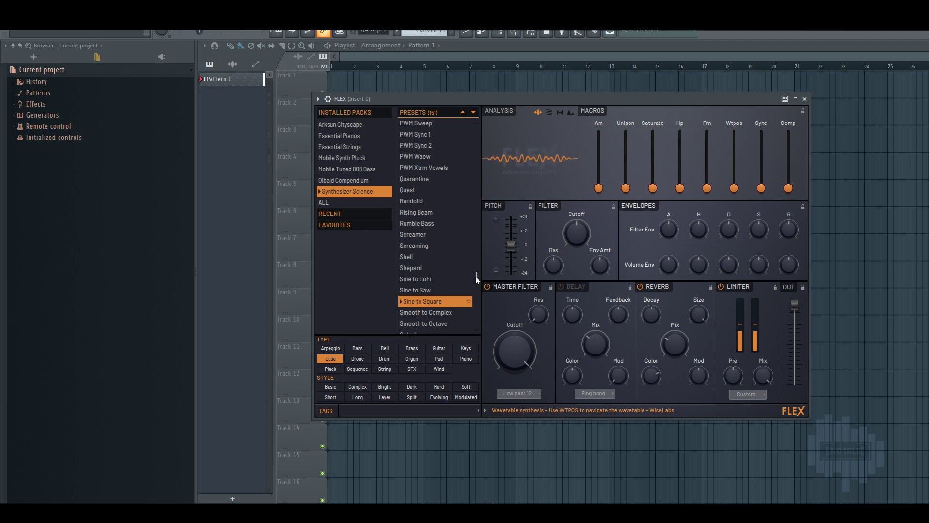
pyautogui.press('Down')
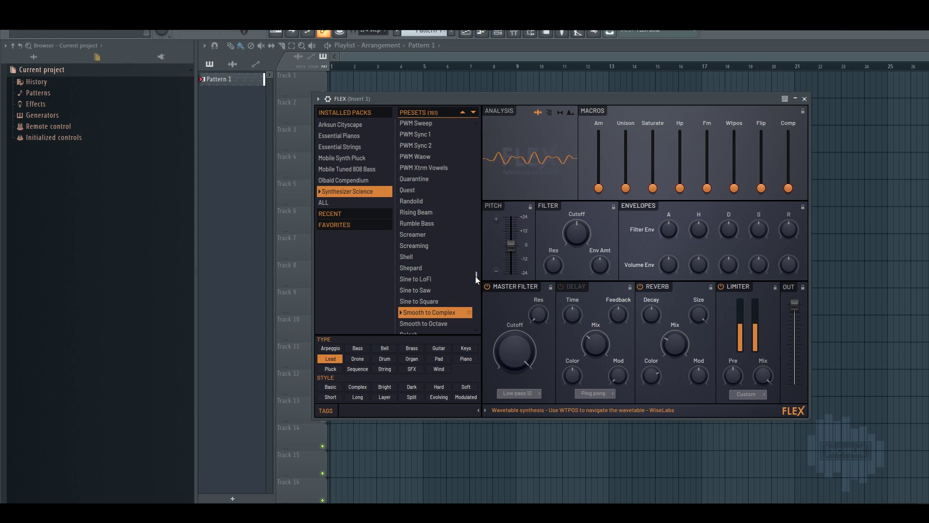
pyautogui.press('Down')
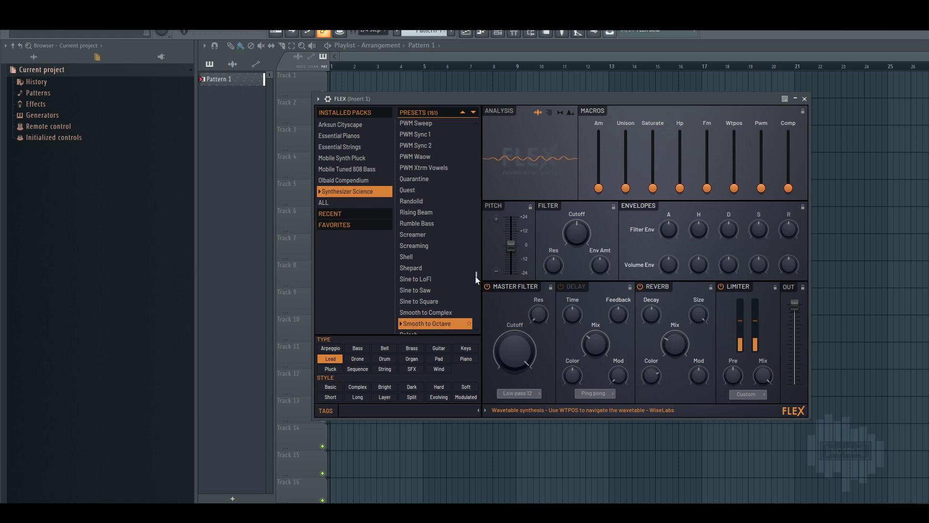
# - Audition the Lead presets Splash, Splead, Steel Styles, Sudden and Sunken one after another
pyautogui.press('Down')
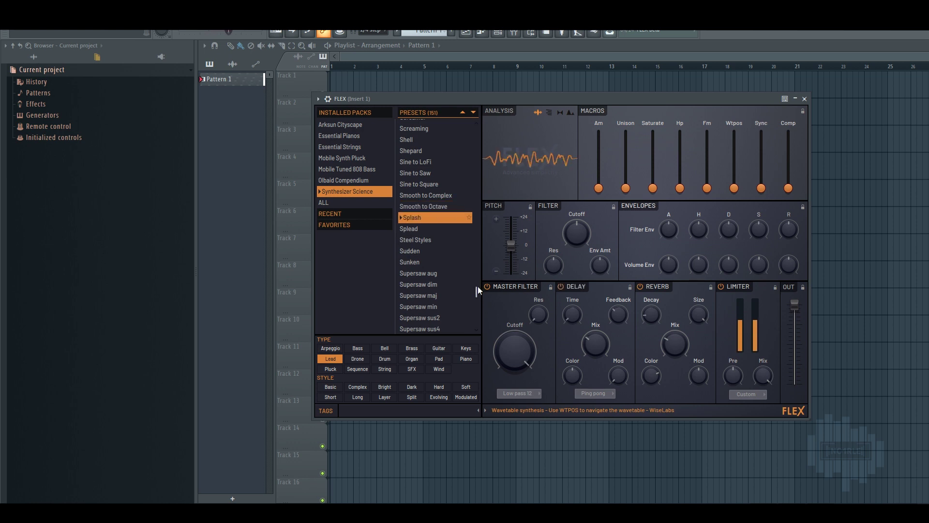
pyautogui.press('Down')
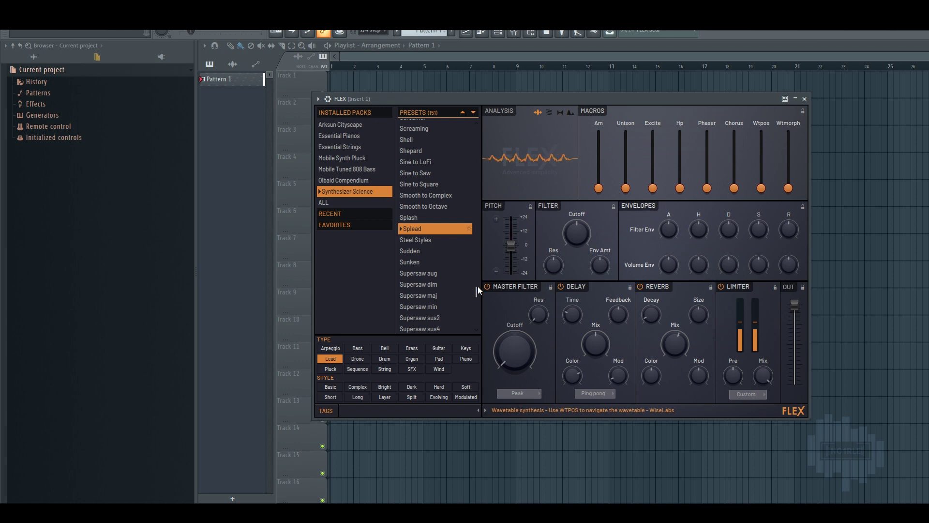
pyautogui.press('Down')
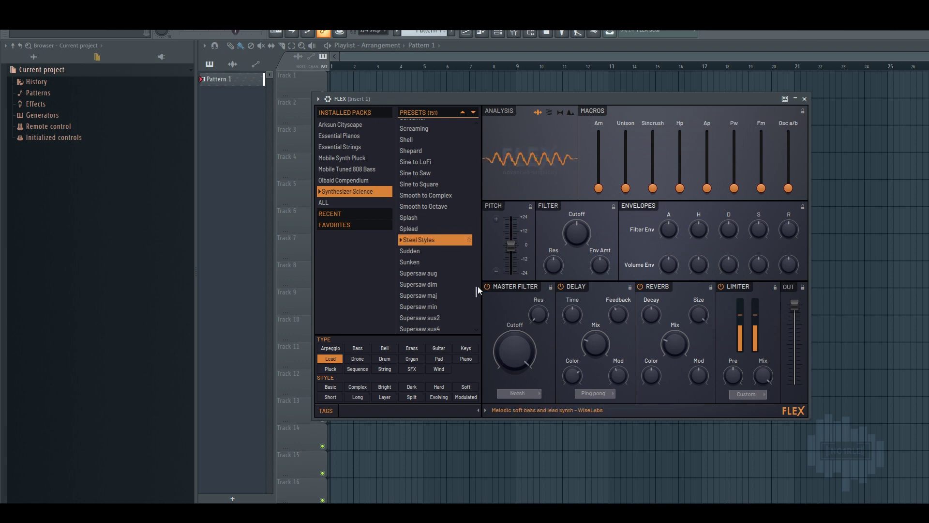
pyautogui.press('Down')
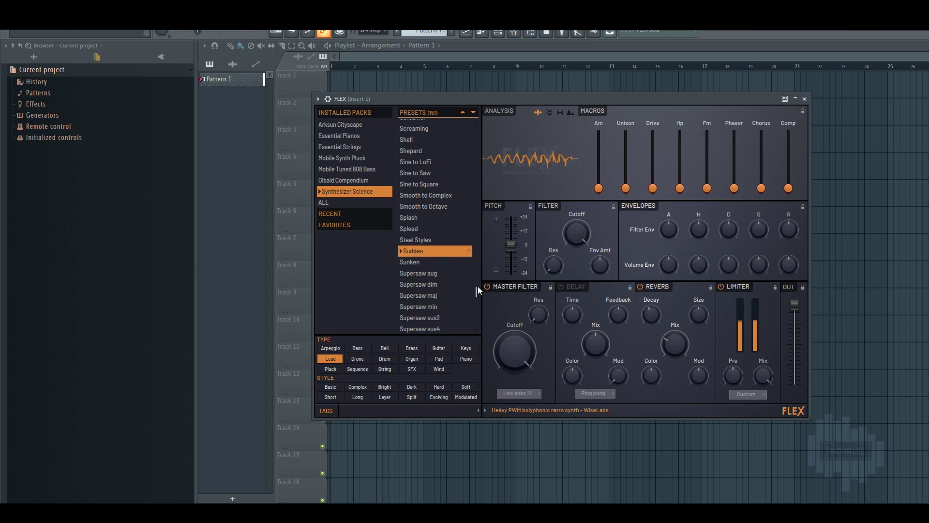
pyautogui.press('Down')
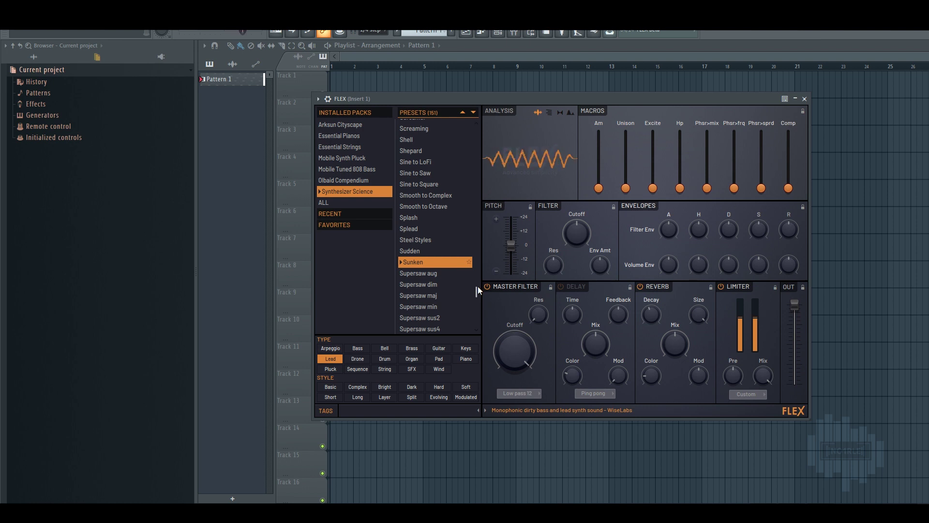
# - Audition the six Supersaw chord presets in list order: aug, dim, maj, min, sus2 and sus4
pyautogui.press('Down')
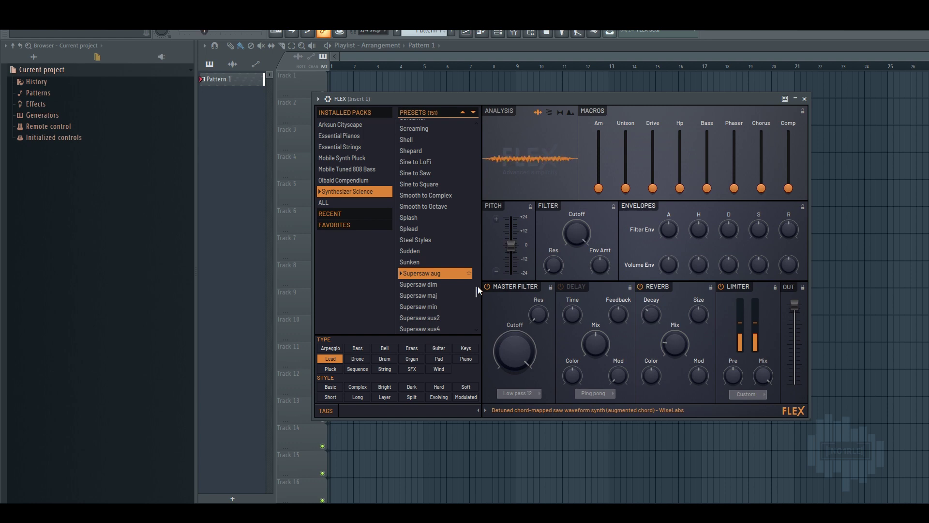
pyautogui.press('Down')
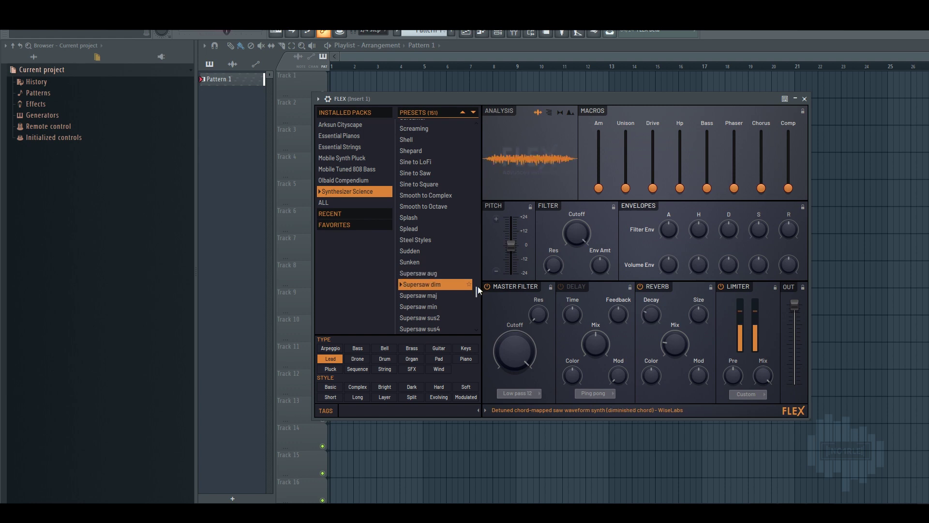
pyautogui.press('Down')
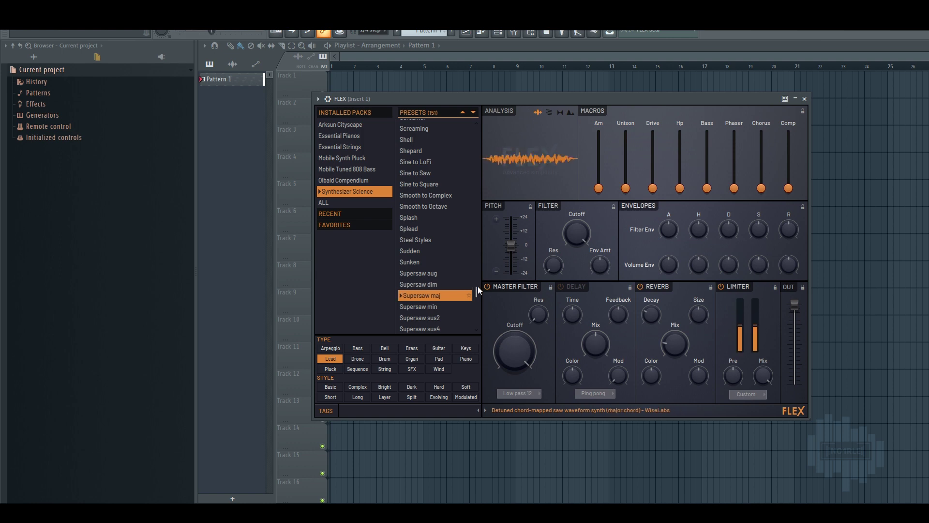
pyautogui.press('Down')
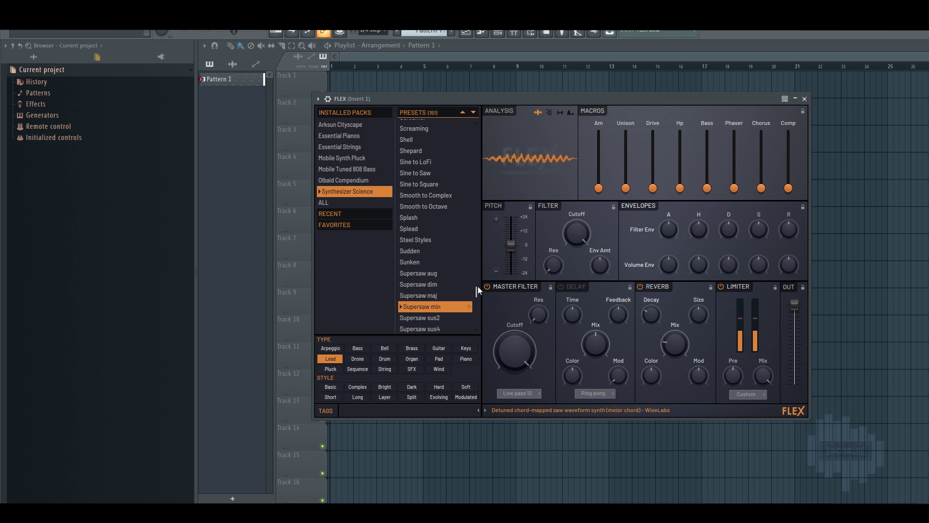
pyautogui.press('Down')
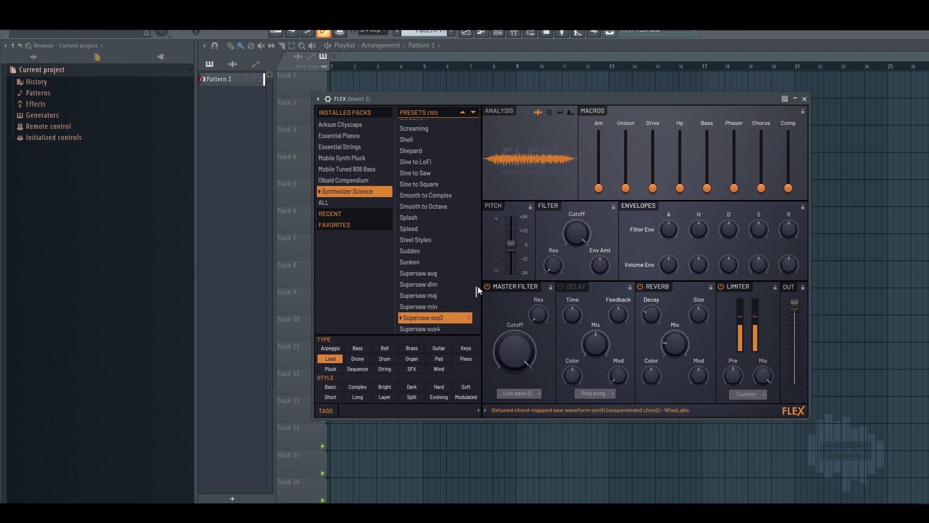
pyautogui.press('Down')
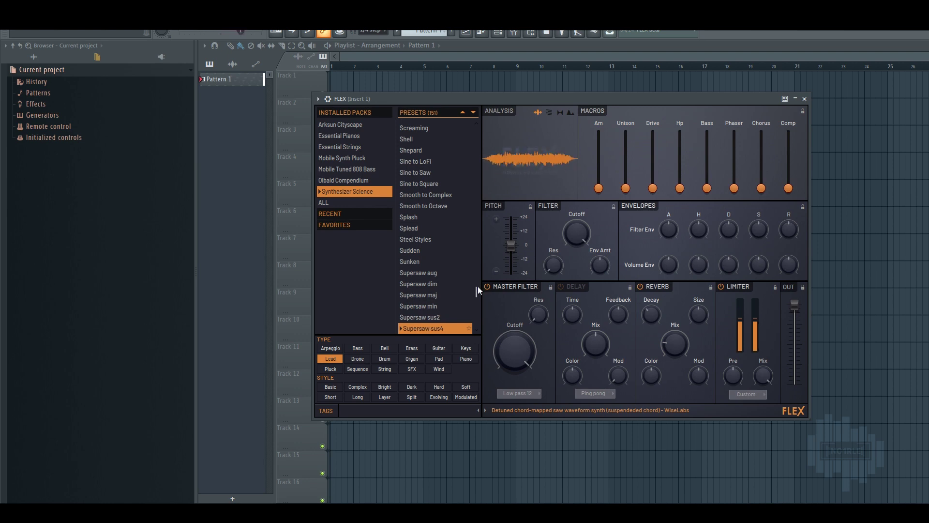
# - Audition the Lead presets The Drillmachine, Thunderlead, Timpani Horns and Tin Shapes in turn
pyautogui.press('Down')
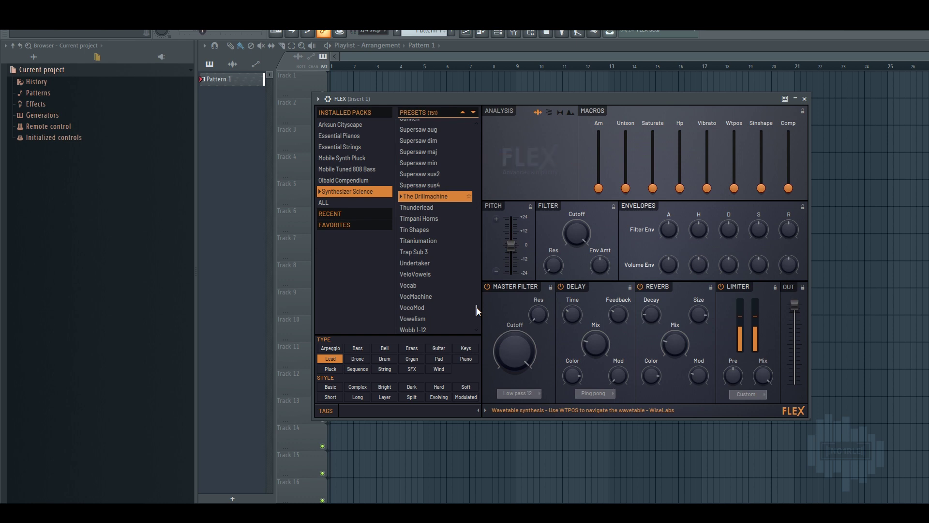
pyautogui.press('Down')
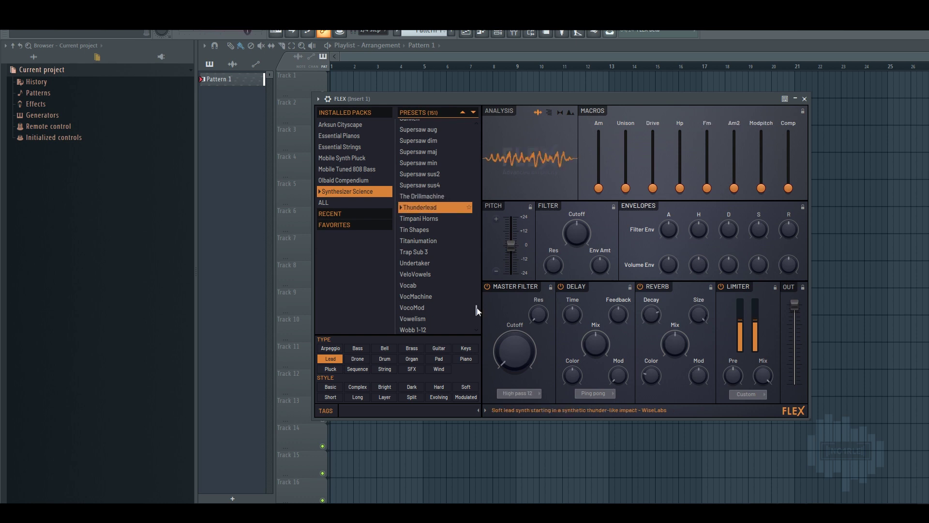
pyautogui.press('Down')
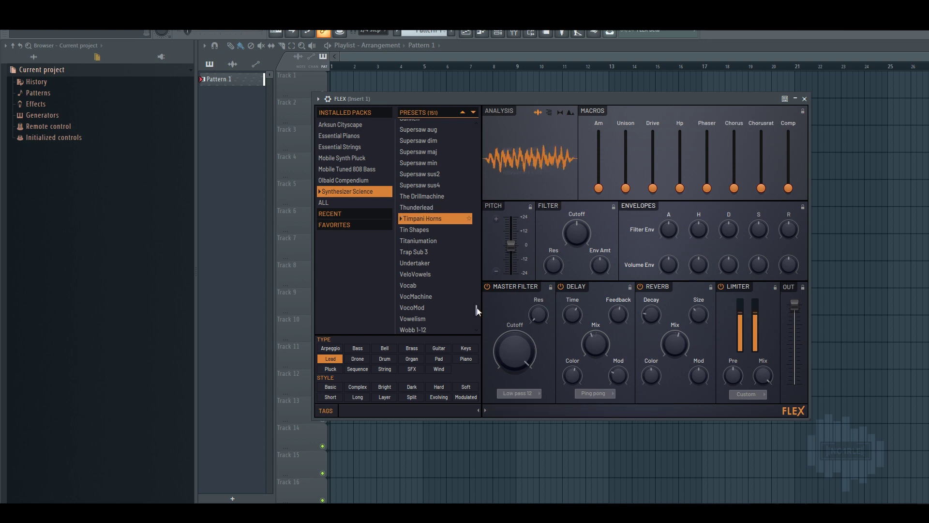
pyautogui.press('Down')
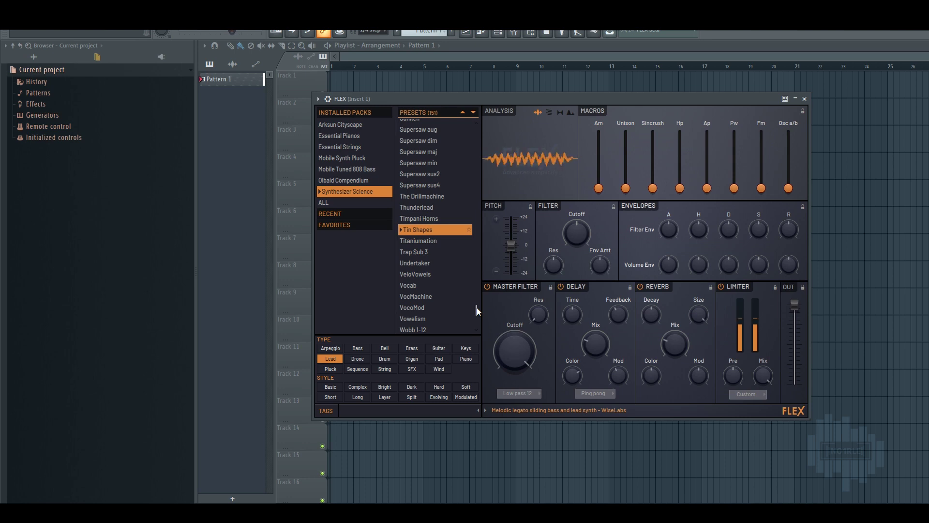
# - Audition the Lead presets Titaniumation, Trap Sub 3, Undertaker, VeloVowels and Vocab in turn
pyautogui.press('Down')
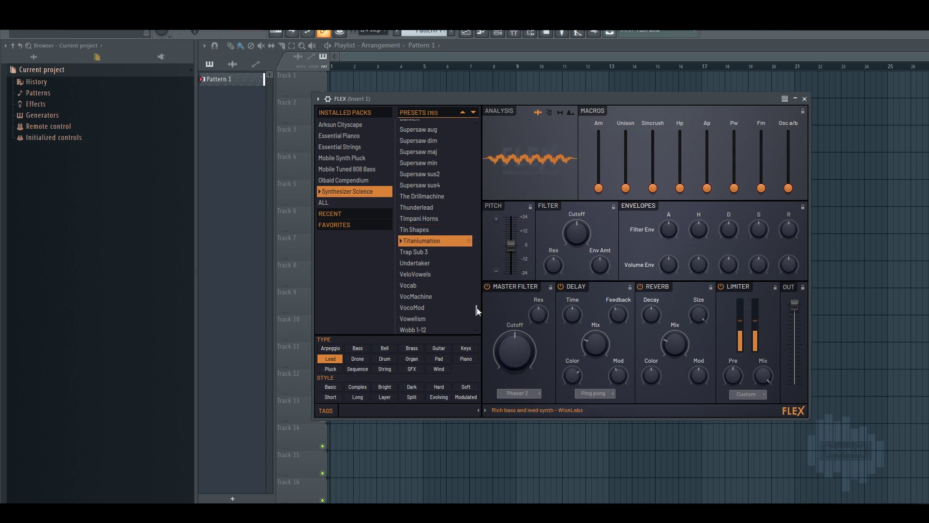
pyautogui.press('Down')
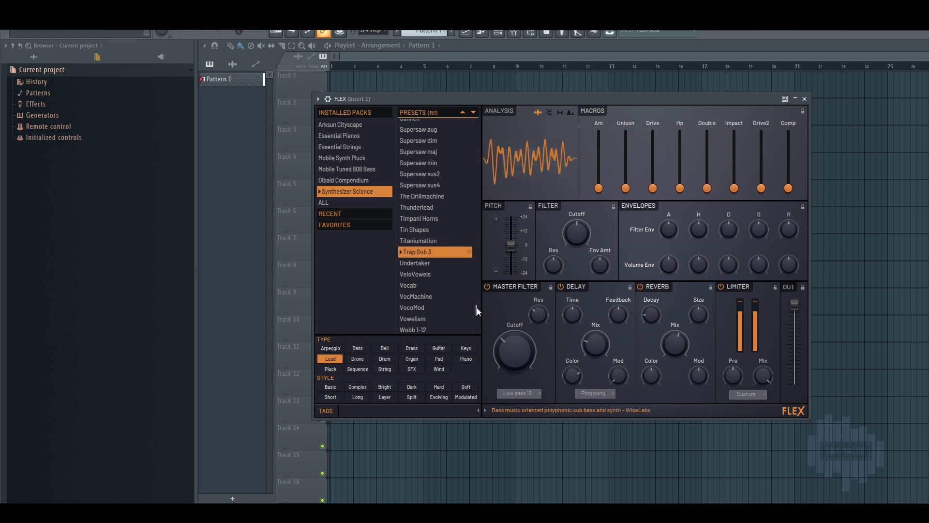
pyautogui.press('Down')
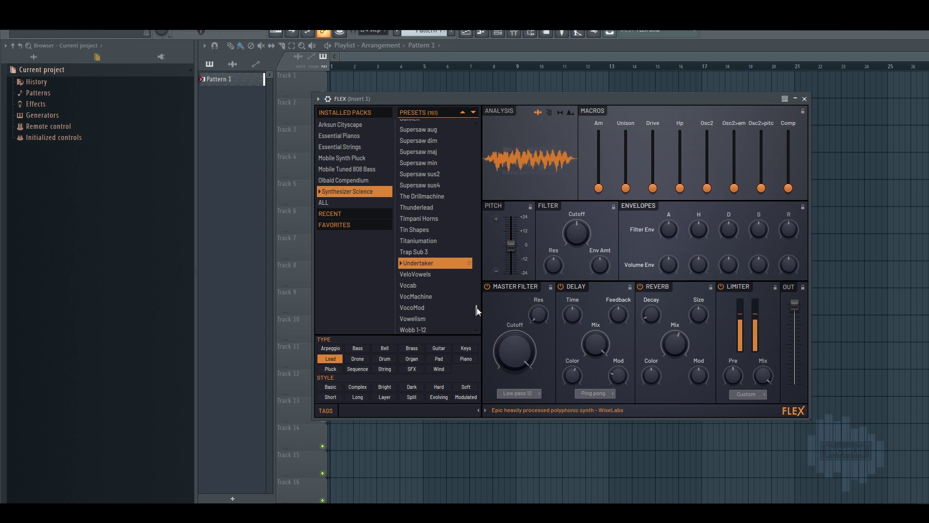
pyautogui.press('Down')
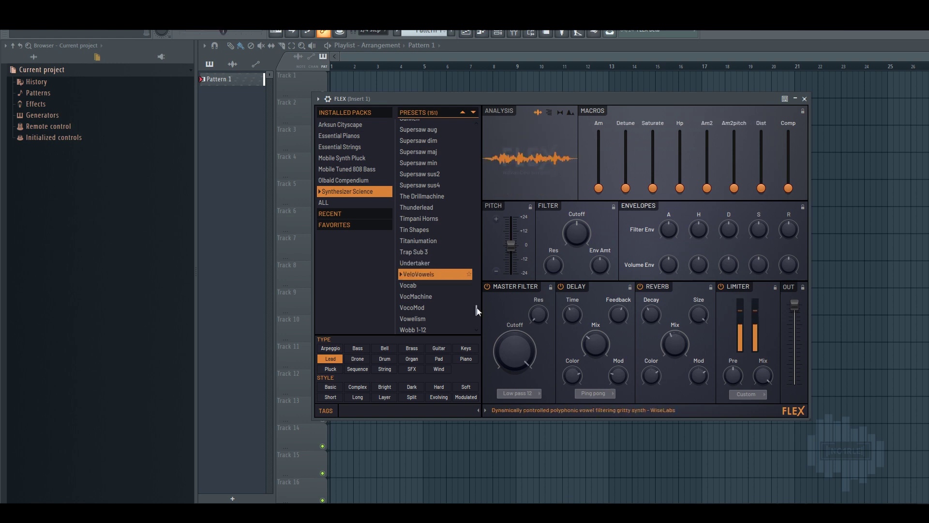
pyautogui.press('Down')
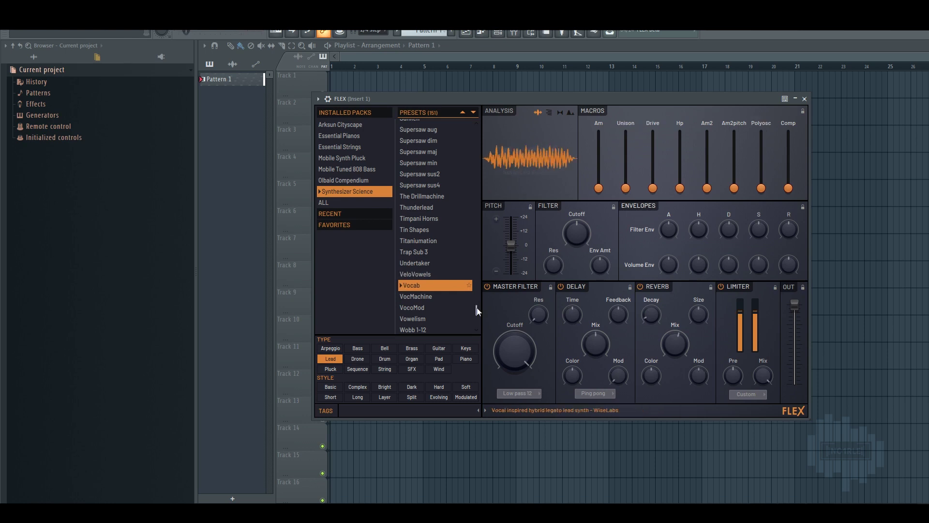
# - Audition the Lead presets VocMachine, VocoMod and Vowelism one after another
pyautogui.press('Down')
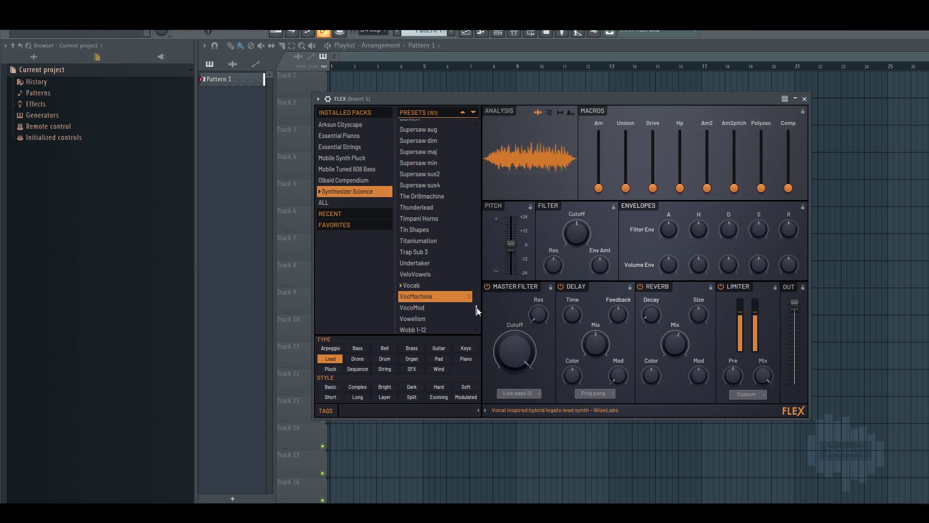
pyautogui.press('Down')
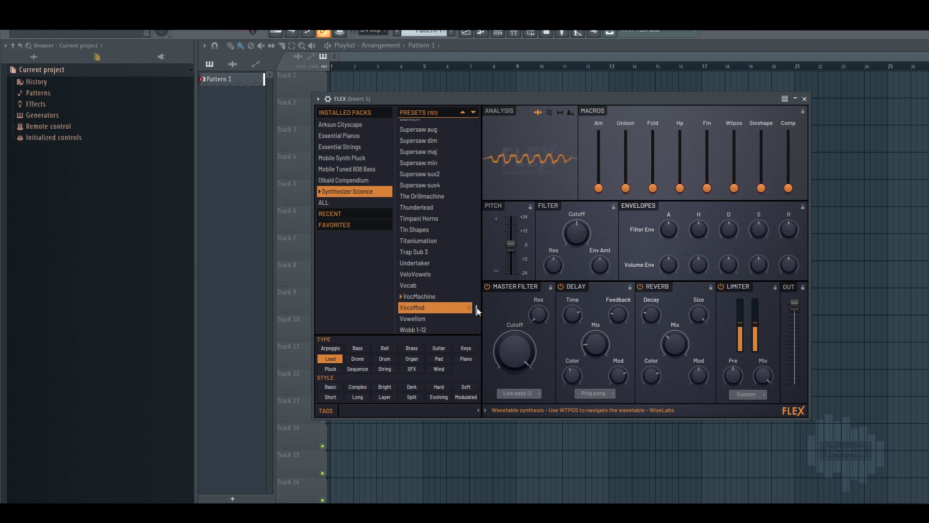
pyautogui.press('Return')
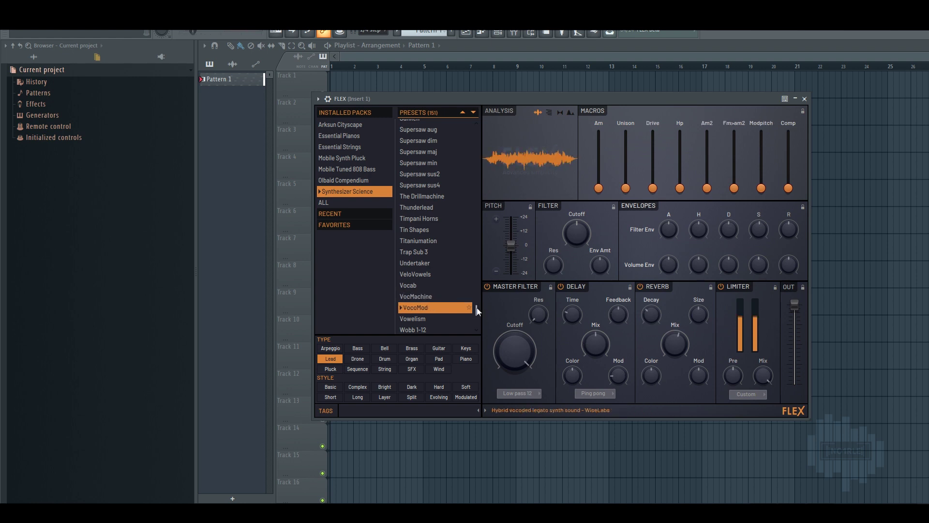
pyautogui.press('Down')
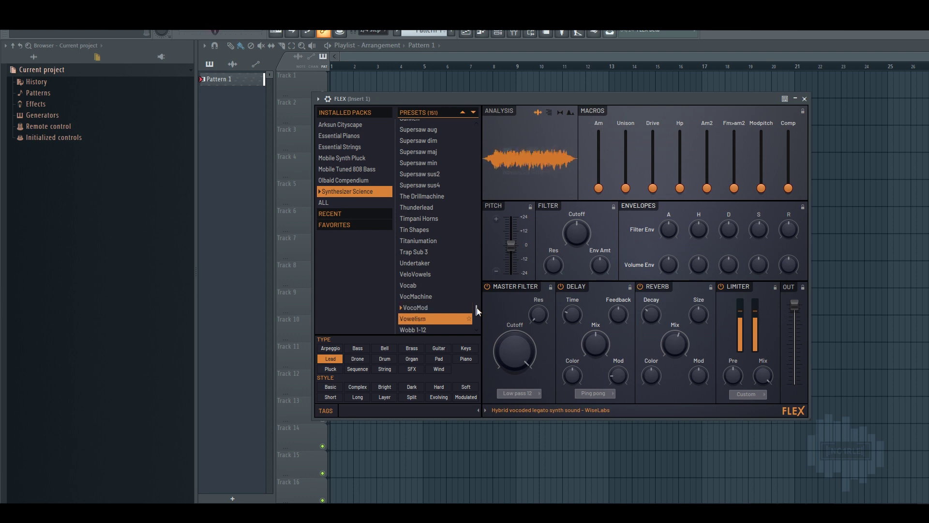
pyautogui.press('Return')
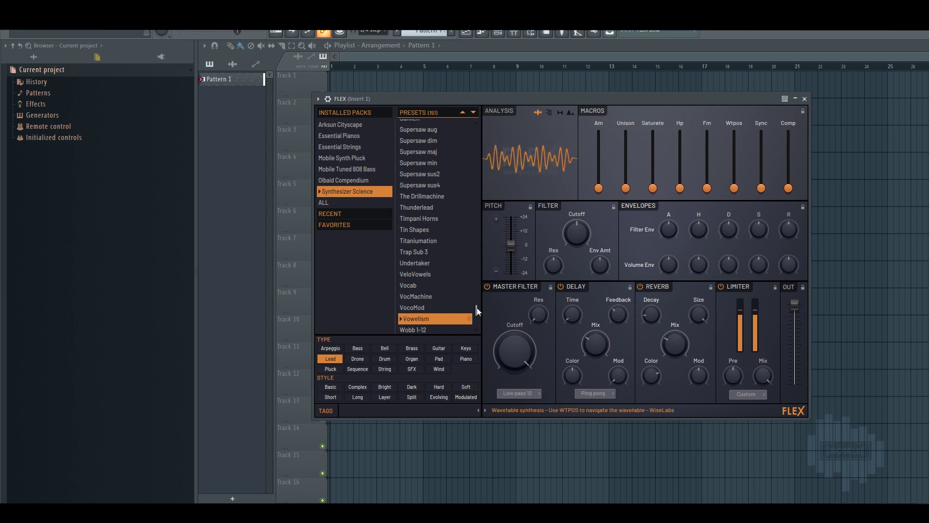
# - Audition the four Wobb presets in list order: 1-12, 1-16, 1-8 and 3-4
pyautogui.press('Down')
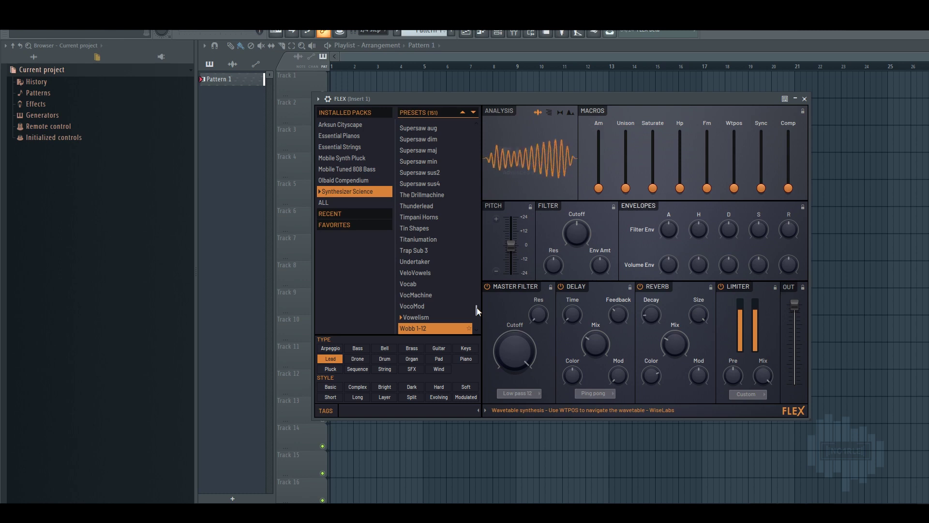
pyautogui.press('Return')
pyautogui.moveTo(477, 307); pyautogui.dragTo(477, 322)
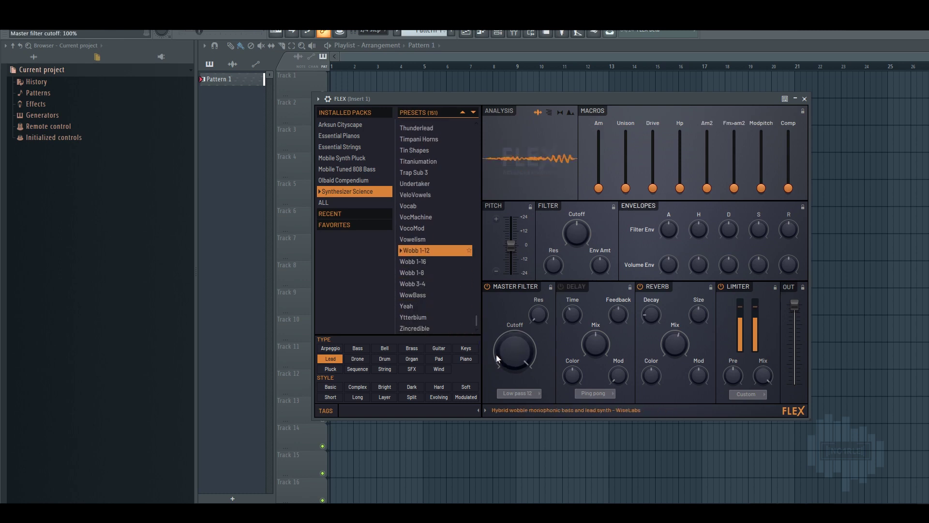
pyautogui.press('Down')
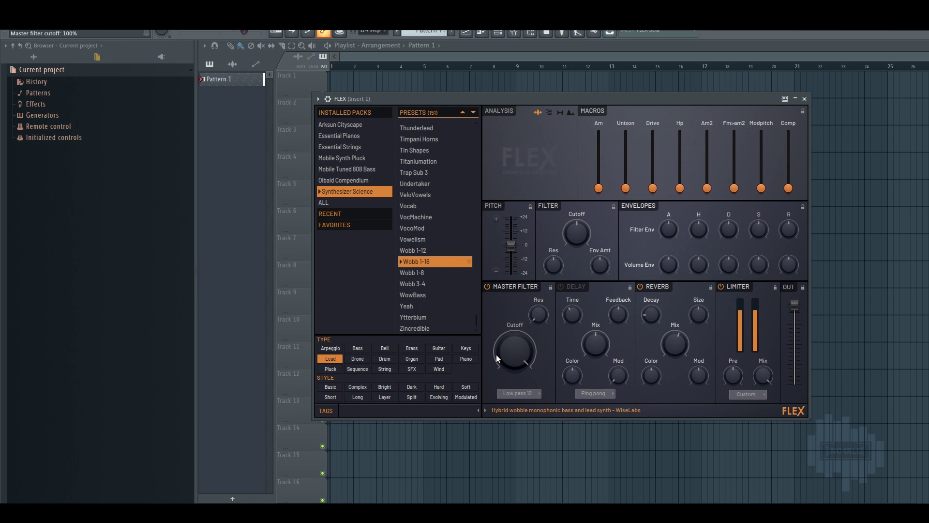
pyautogui.press('Down')
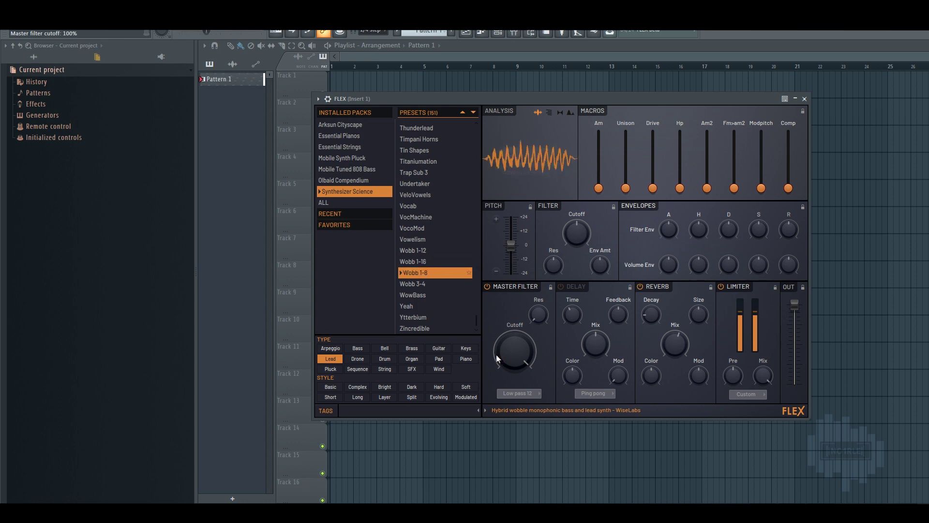
pyautogui.press('Down')
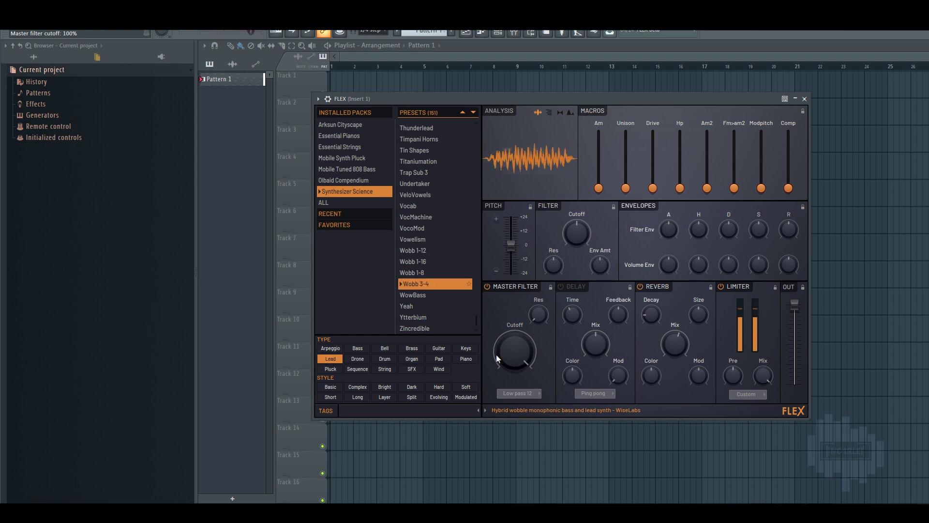
# - Audition the last Lead presets WowBass, Yeah, Ytterbium and Zincredible in turn
pyautogui.press('Down')
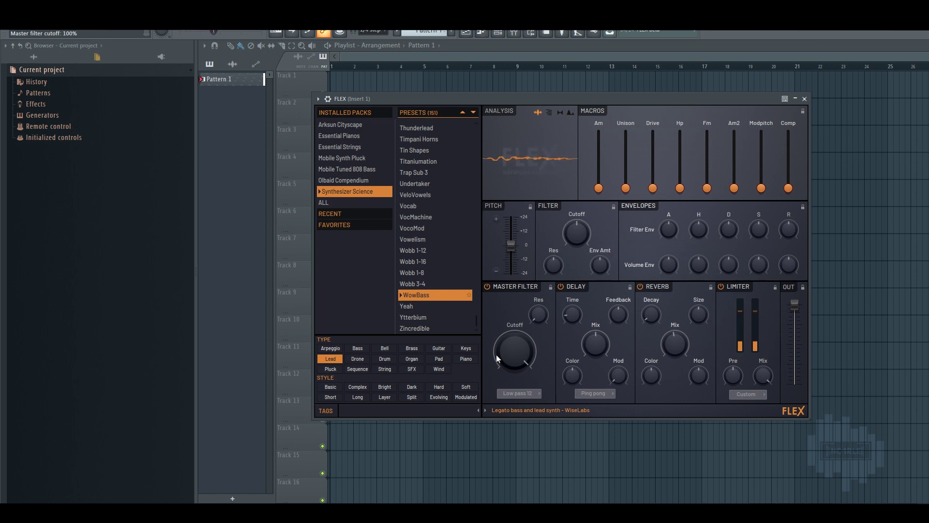
pyautogui.press('Down')
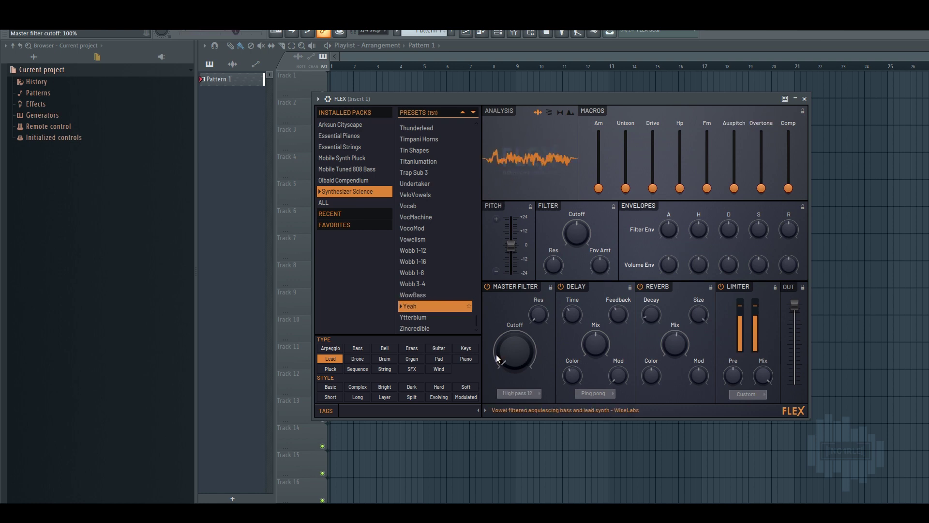
pyautogui.press('Down')
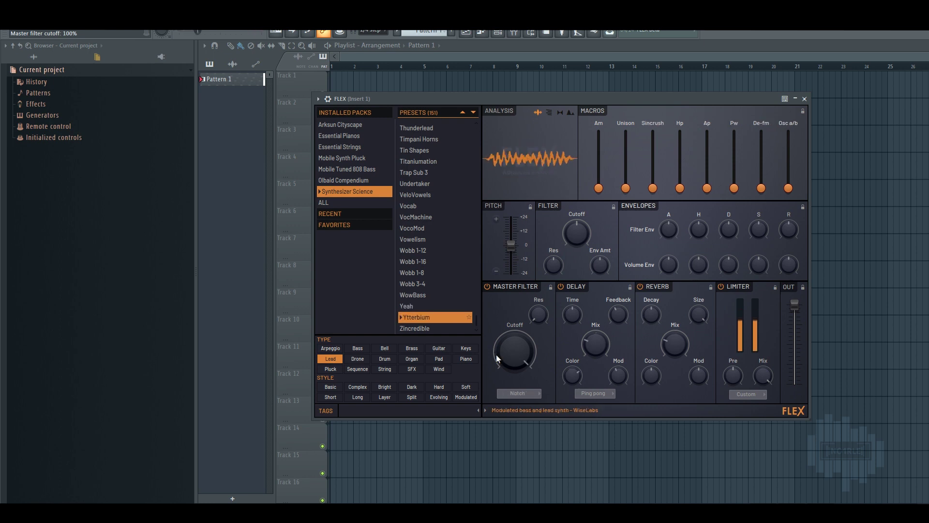
pyautogui.press('Down')
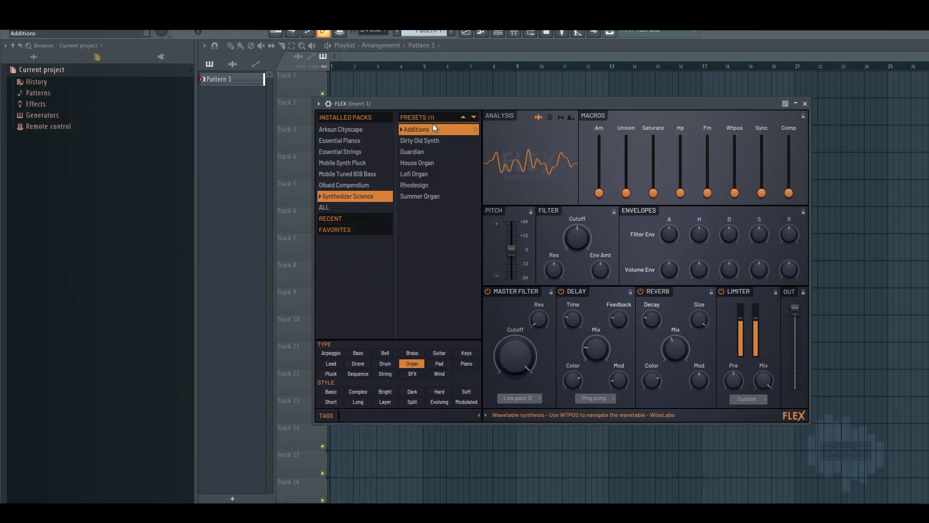
# - Audition the Organ presets Dirty Old Synth, Guardian, House Organ, Lofi Organ, Rhodesign and Summer Organ in turn
pyautogui.click(433, 141)
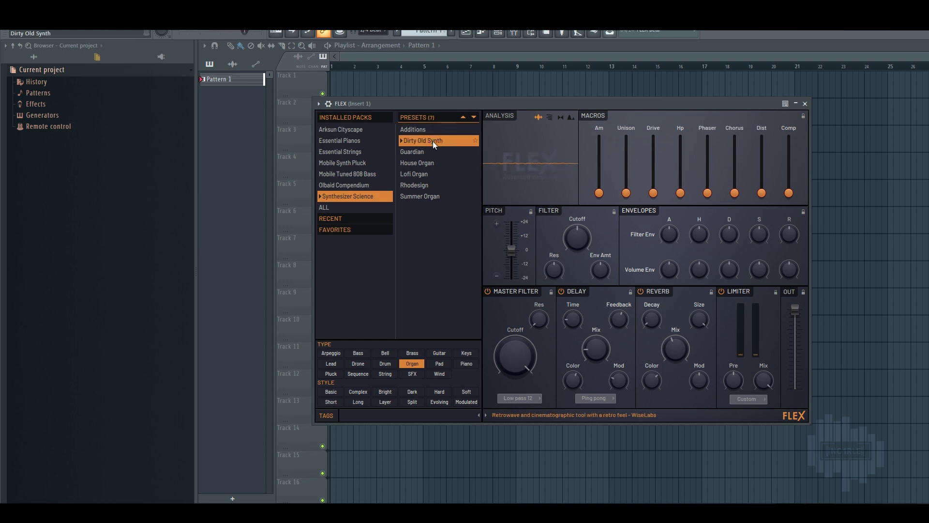
pyautogui.click(418, 152)
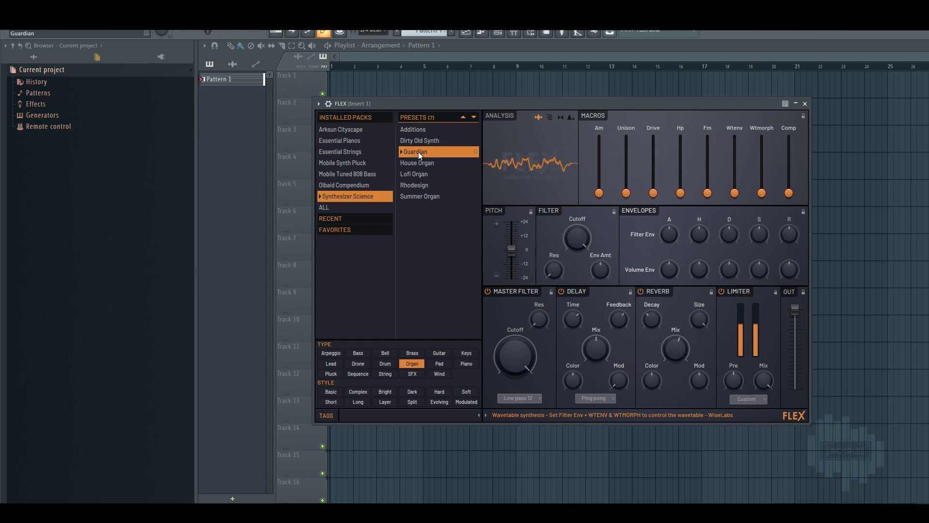
pyautogui.click(420, 164)
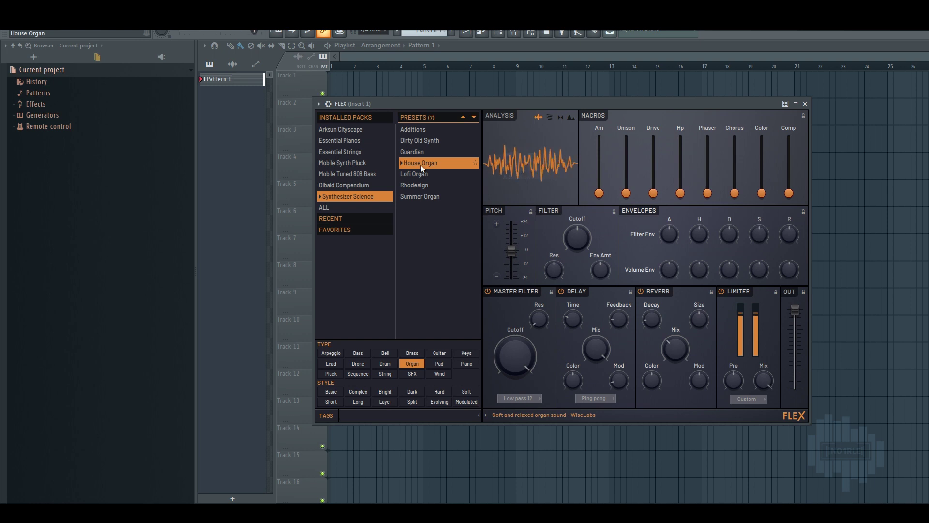
pyautogui.click(417, 176)
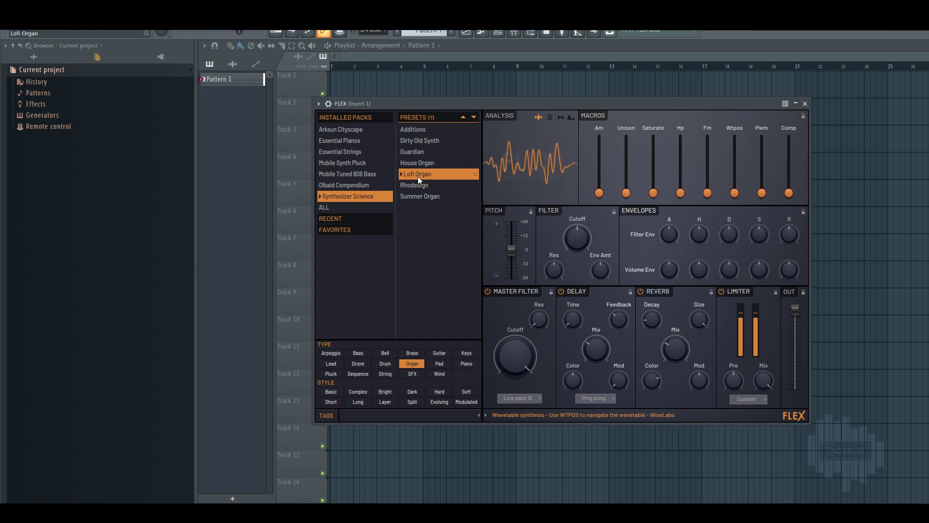
pyautogui.click(419, 184)
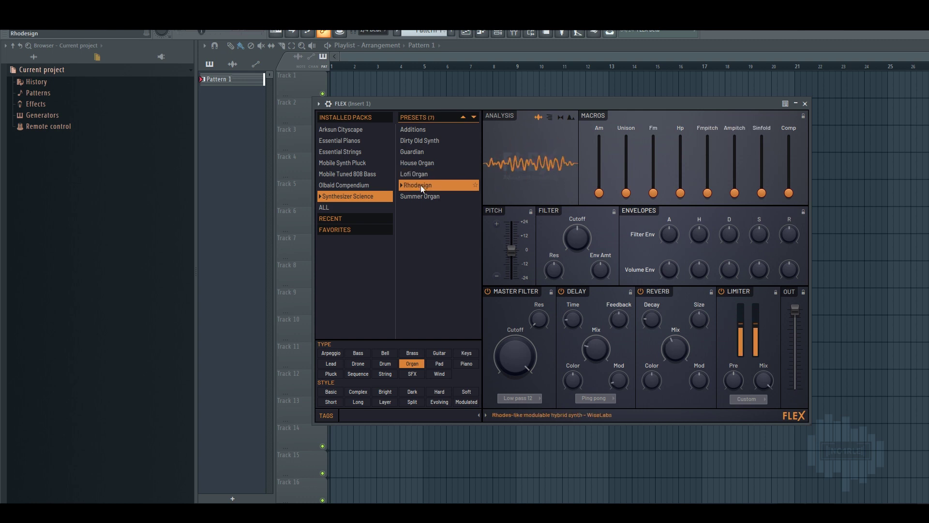
pyautogui.click(428, 196)
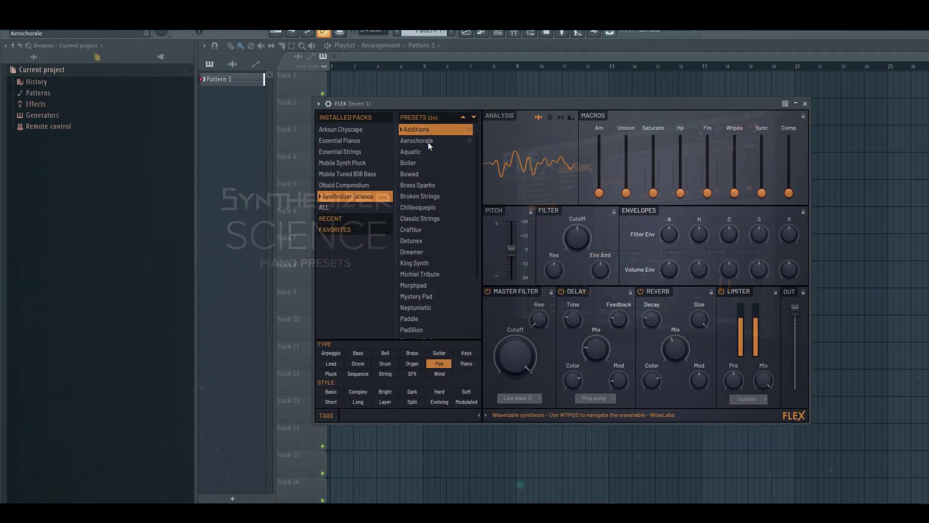
# - Audition the Pad presets Aerochorale, Aquatic, Boiler, Bowed and Brass Sparks one after another
pyautogui.click(428, 141)
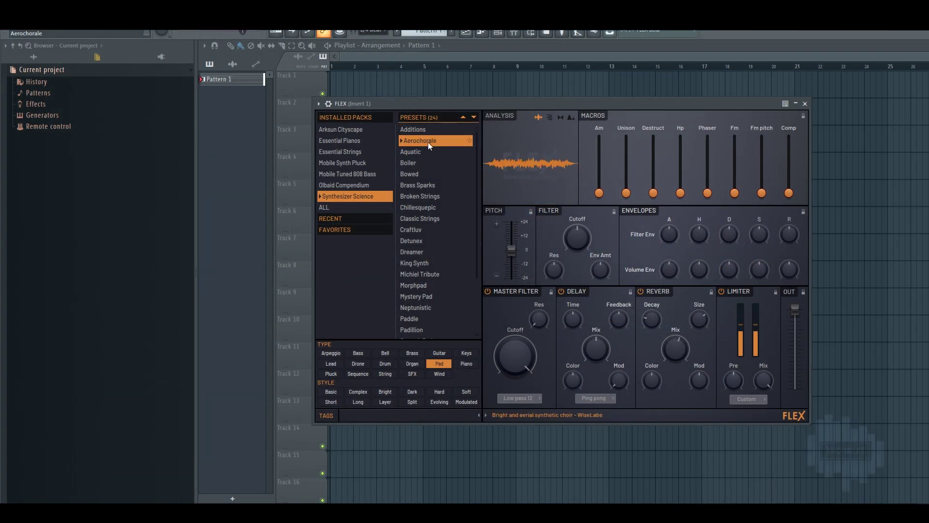
pyautogui.click(422, 150)
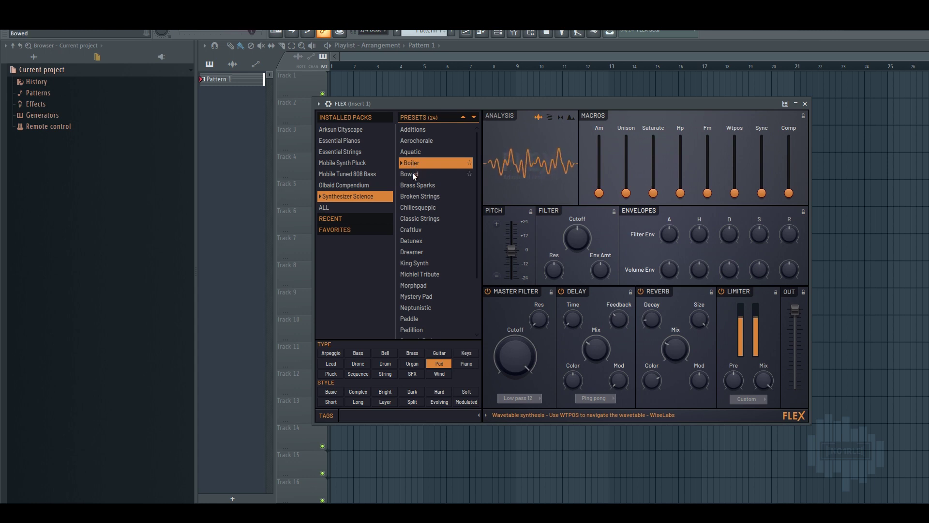
pyautogui.click(412, 173)
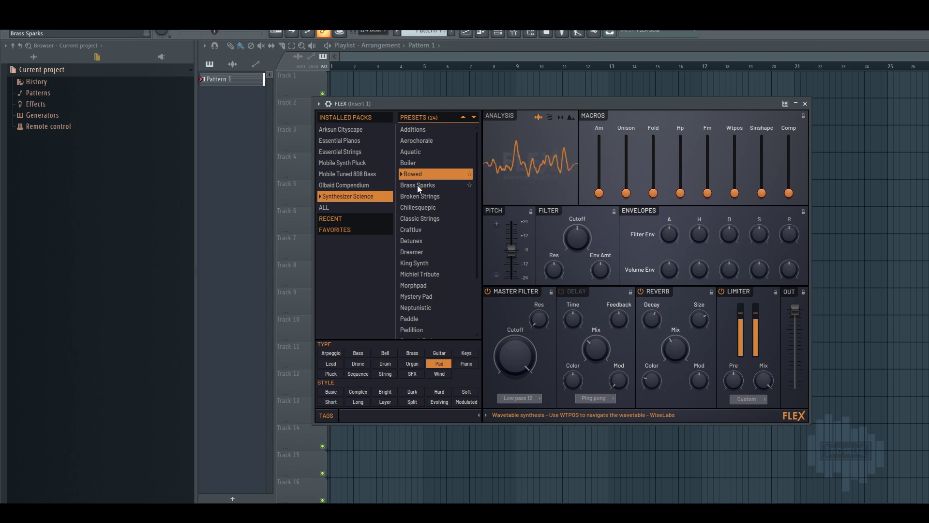
pyautogui.click(417, 185)
# - Audition the Pad presets Broken Strings, Chillesquepic, Classic Strings, Craftluv, Detunex and Dreamer in turn
pyautogui.scroll(-4, 478, 207)
pyautogui.moveTo(481, 224); pyautogui.dragTo(482, 235)
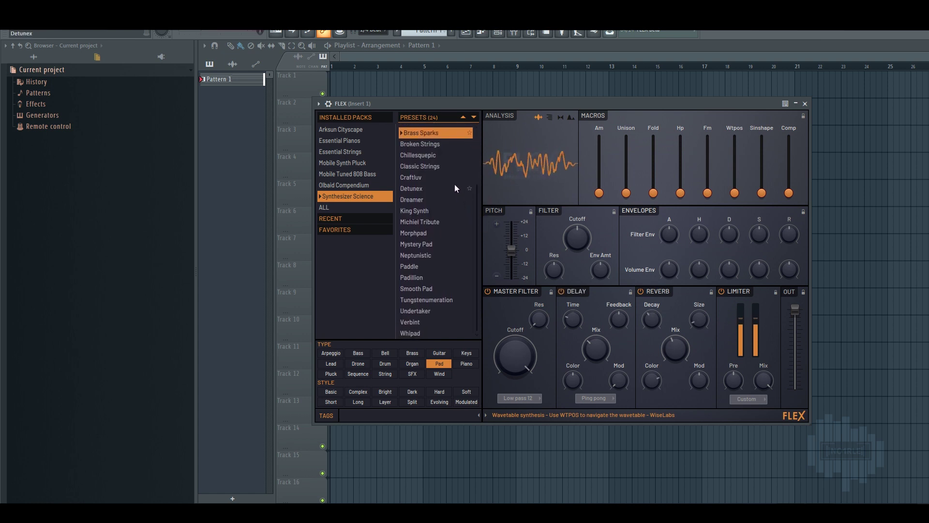
pyautogui.click(430, 145)
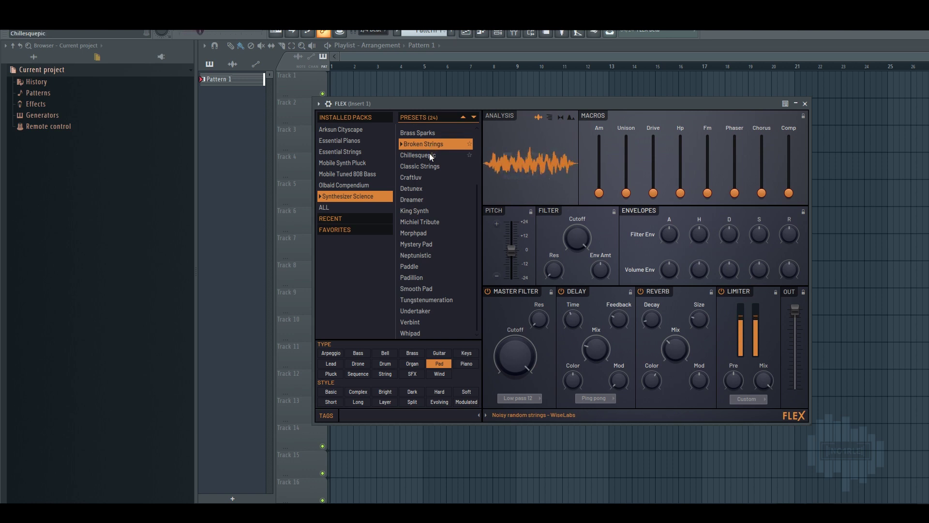
pyautogui.click(429, 157)
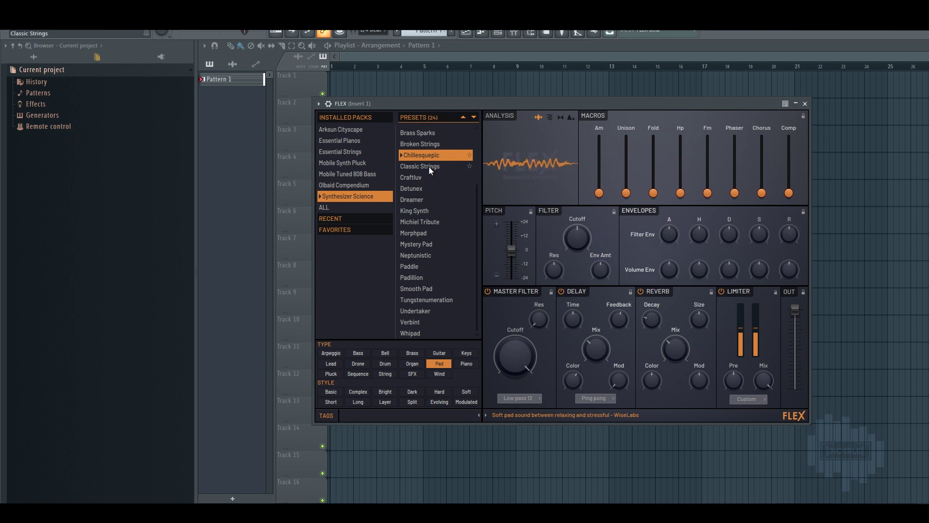
pyautogui.click(429, 167)
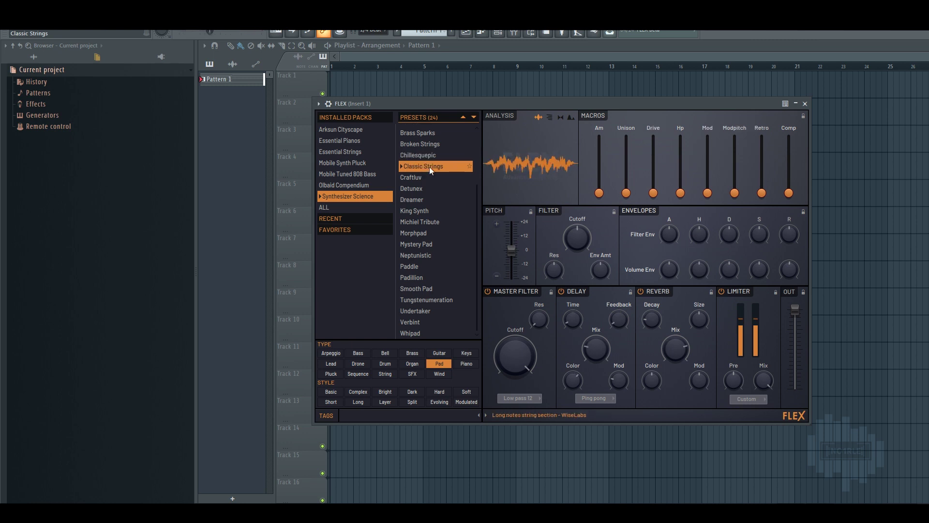
pyautogui.click(418, 178)
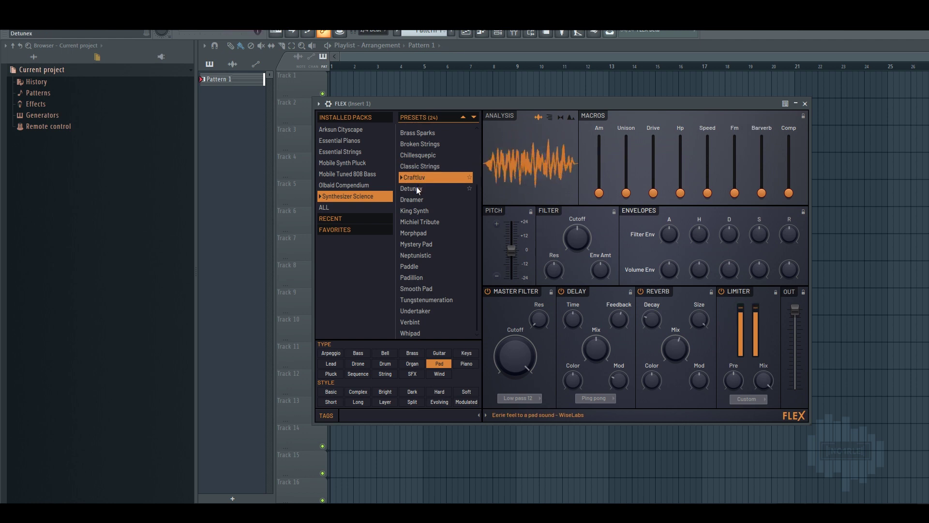
pyautogui.click(416, 188)
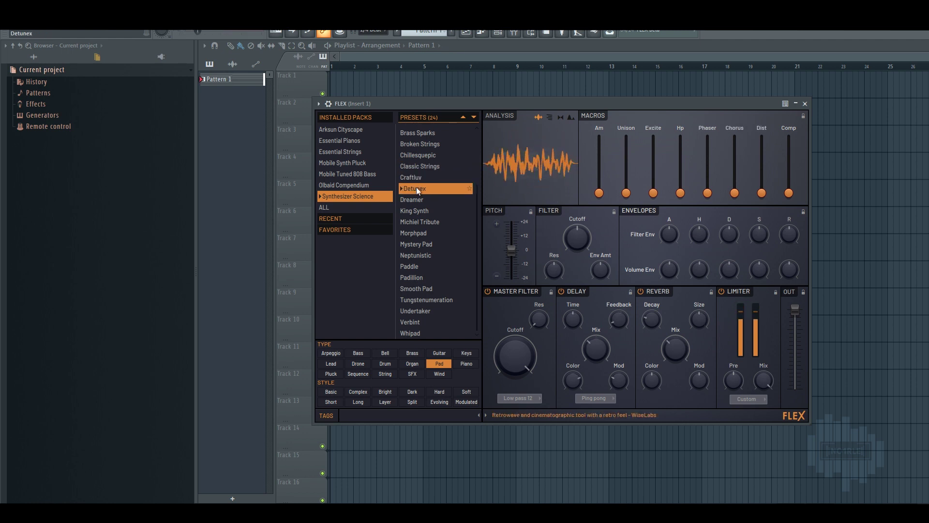
pyautogui.click(418, 199)
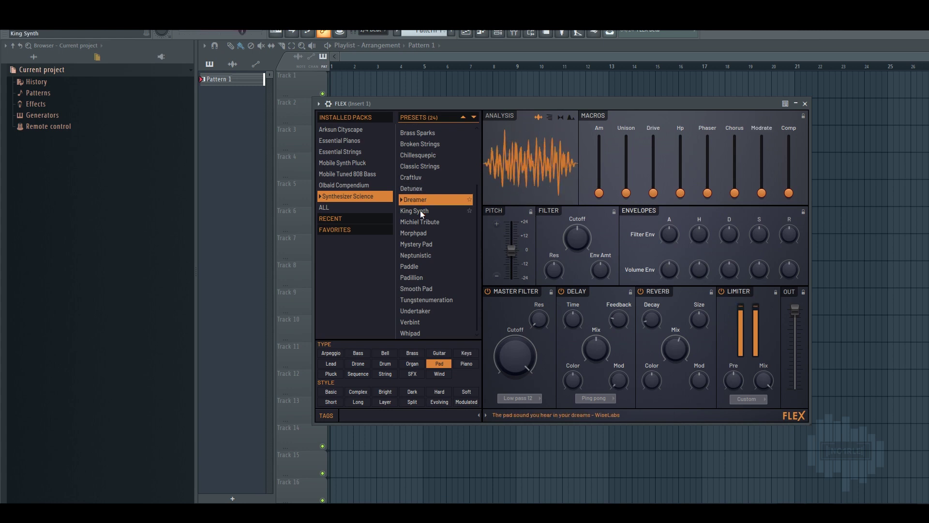
# - Audition the Pad presets King Synth, Michiel Tribute, Morphpad, Mystery Pad, Neptunistic and Paddle in turn
pyautogui.click(420, 210)
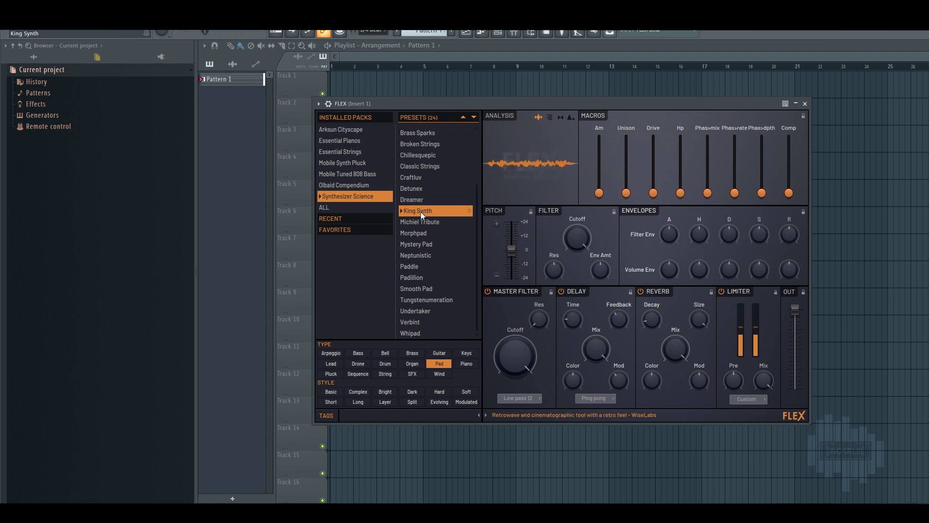
pyautogui.click(419, 221)
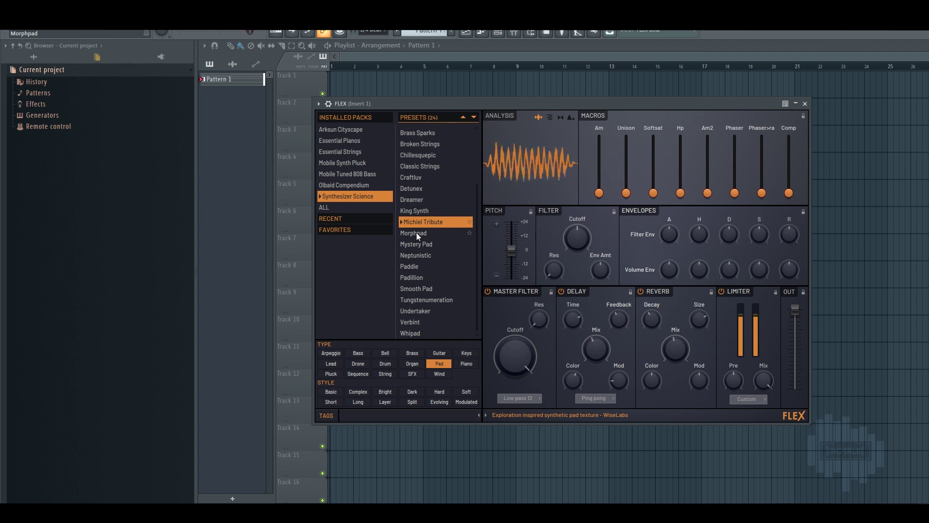
pyautogui.click(417, 233)
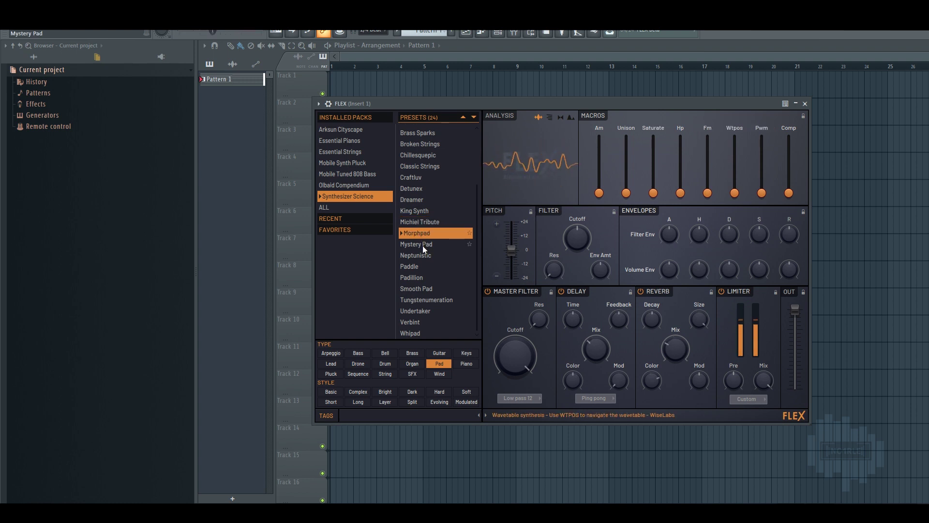
pyautogui.click(422, 245)
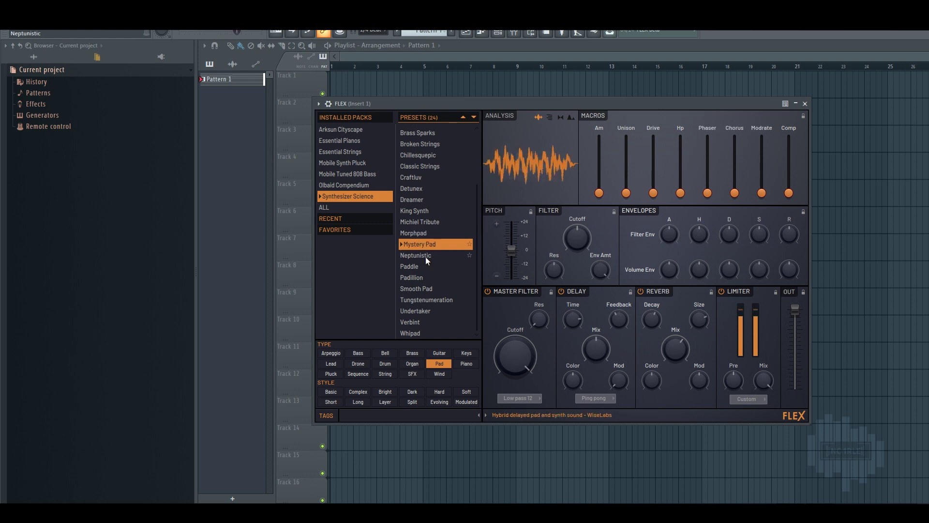
pyautogui.click(425, 256)
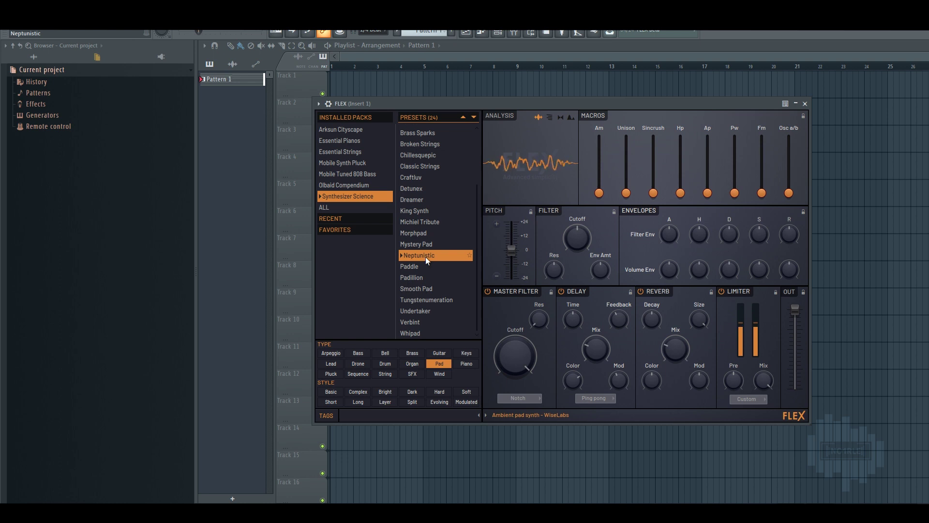
pyautogui.click(424, 268)
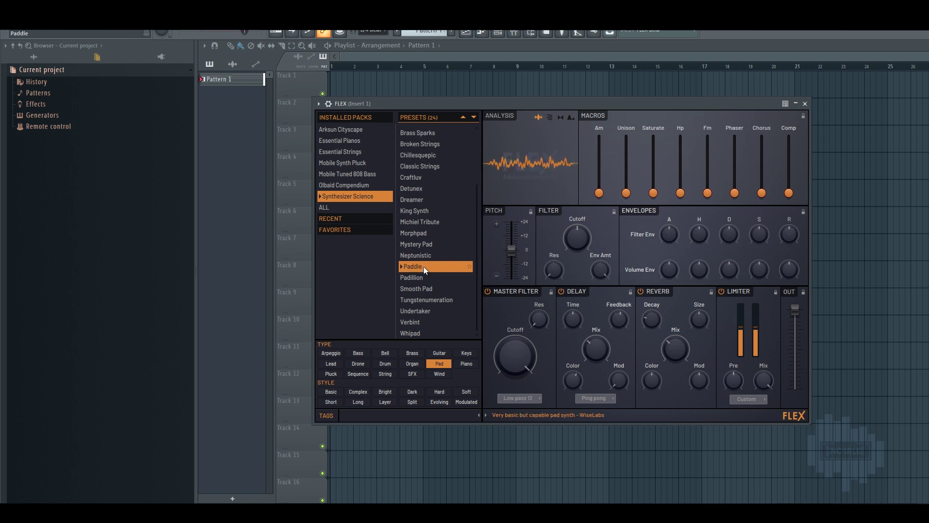
# - Audition the remaining Pad presets Padillion, Smooth Pad, Tungstenumeration, Undertaker, Verbint and Whipad one after another
pyautogui.click(424, 277)
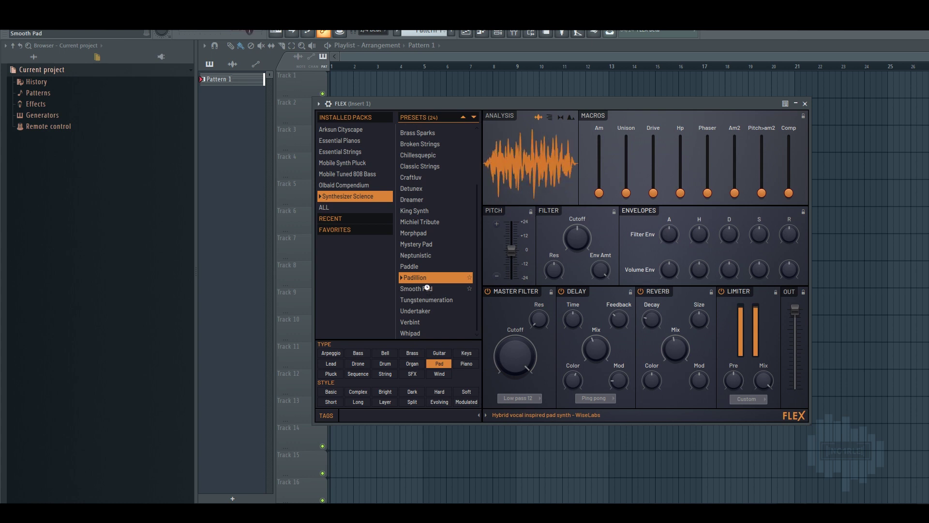
pyautogui.click(427, 288)
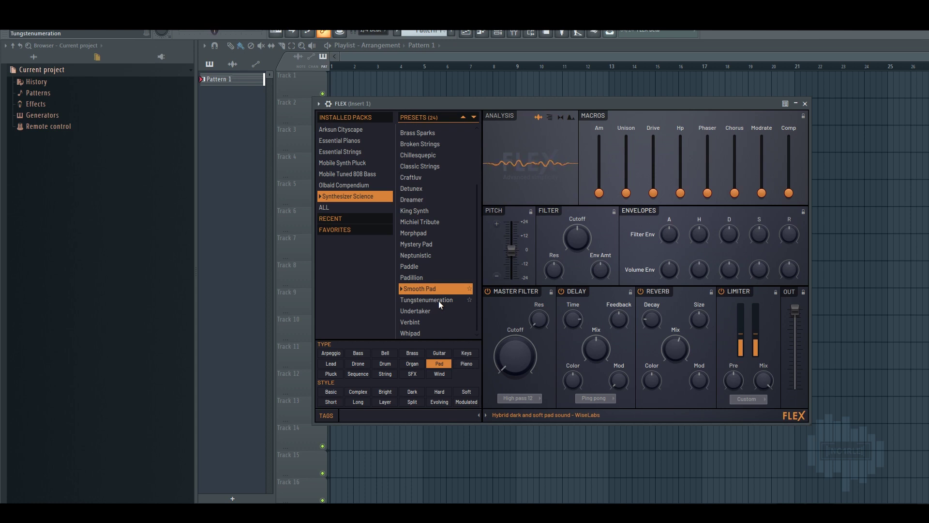
pyautogui.click(438, 300)
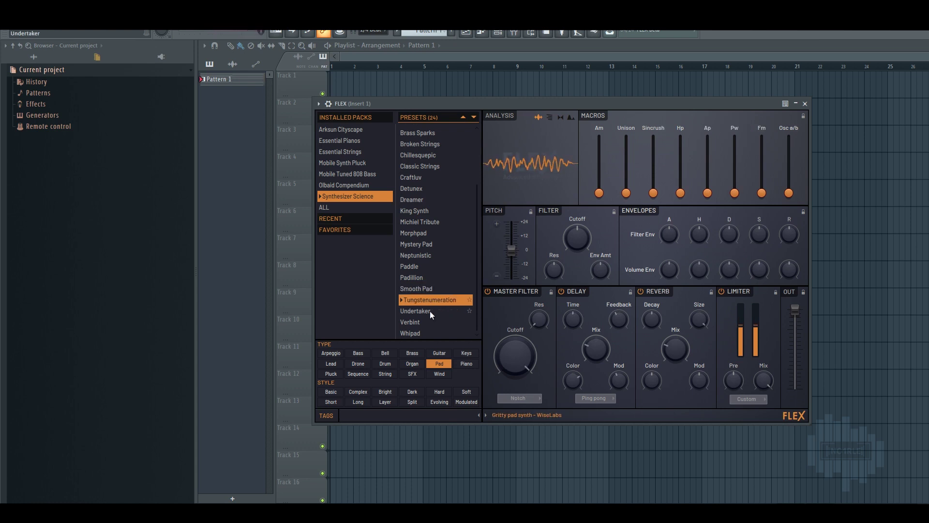
pyautogui.click(429, 310)
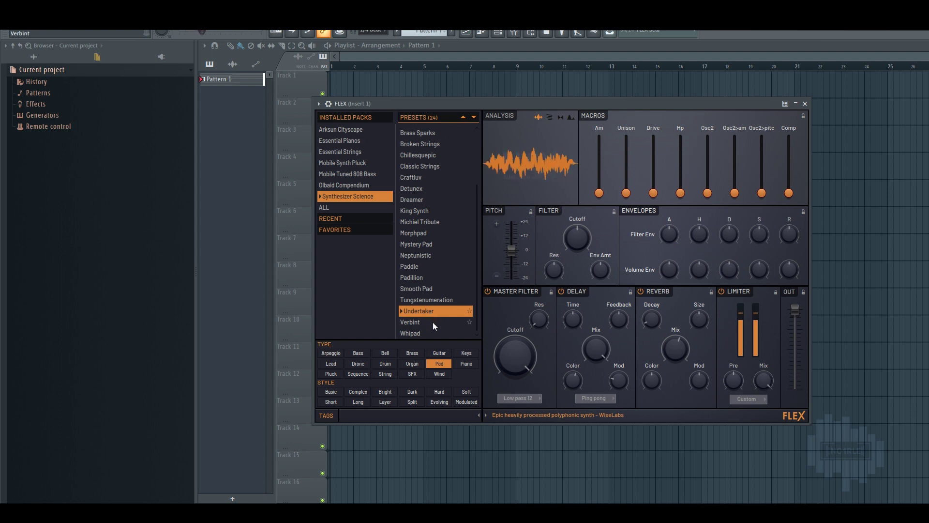
pyautogui.click(432, 322)
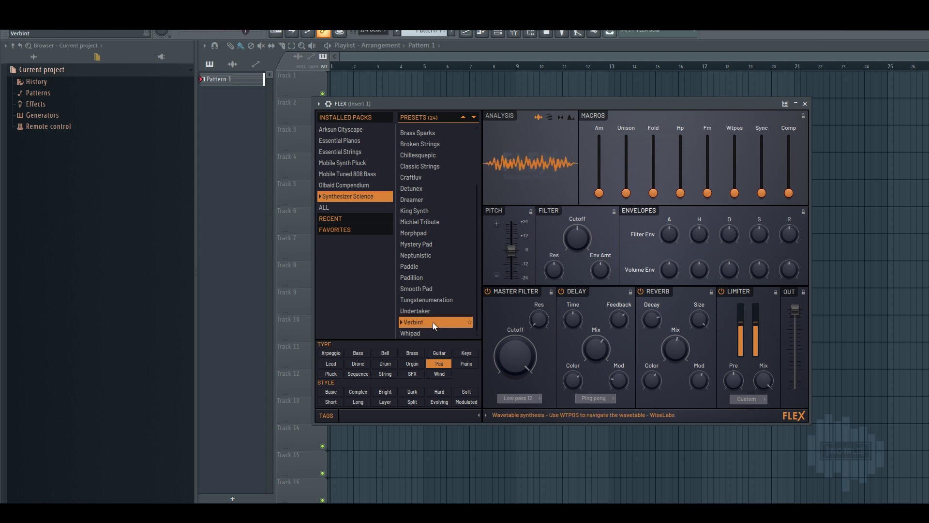
pyautogui.click(436, 332)
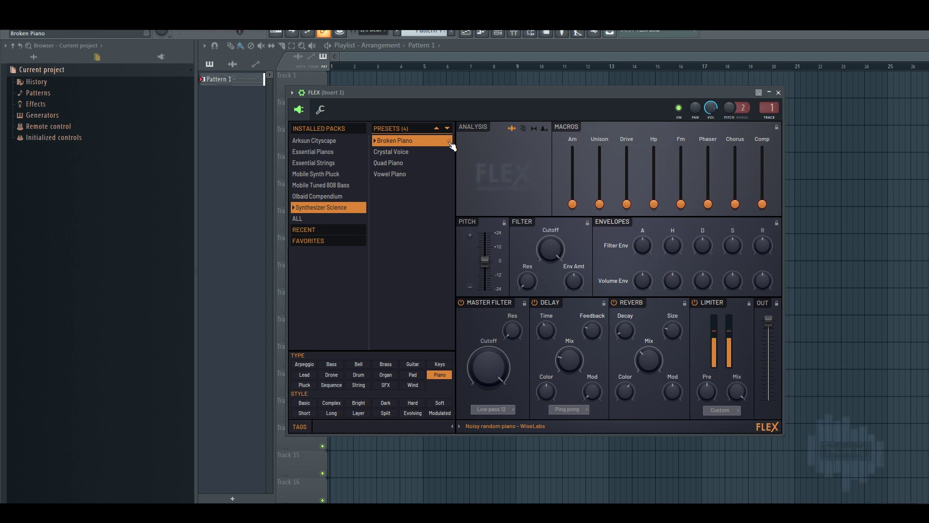
# - Audition the Piano presets Crystal Voice, Quad Piano and Vowel Piano in turn
pyautogui.press('Down')
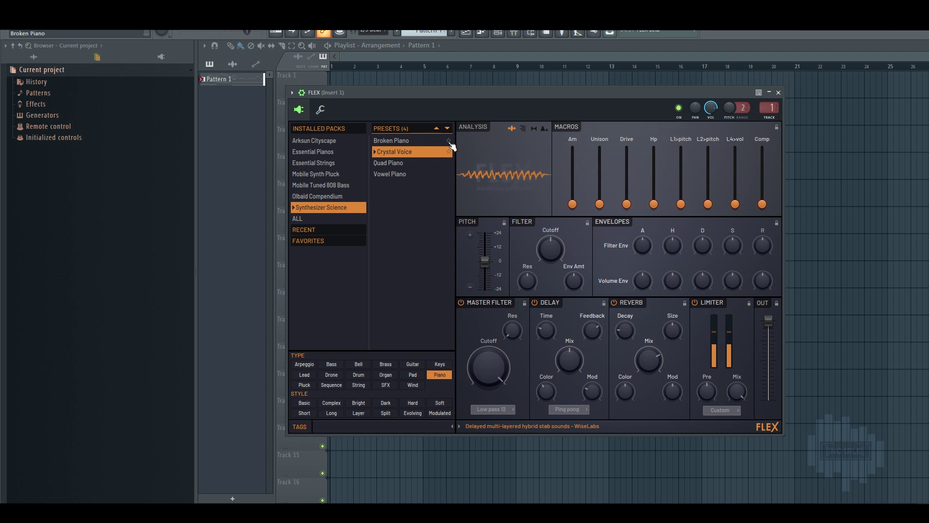
pyautogui.press('Down')
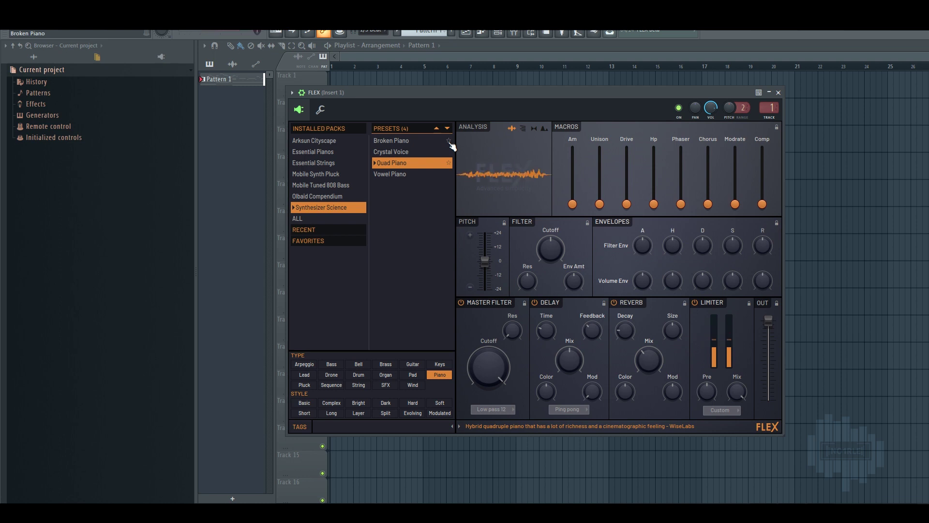
pyautogui.press('Down')
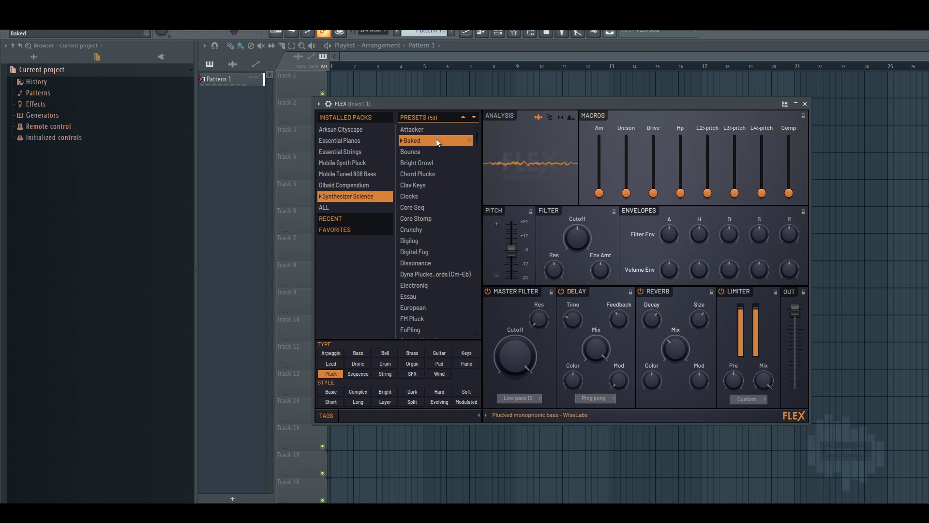
# - Audition the Pluck presets Bounce, Bright Growl, Chord Plucks, Clav Keys and Clocks one after another
pyautogui.click(422, 153)
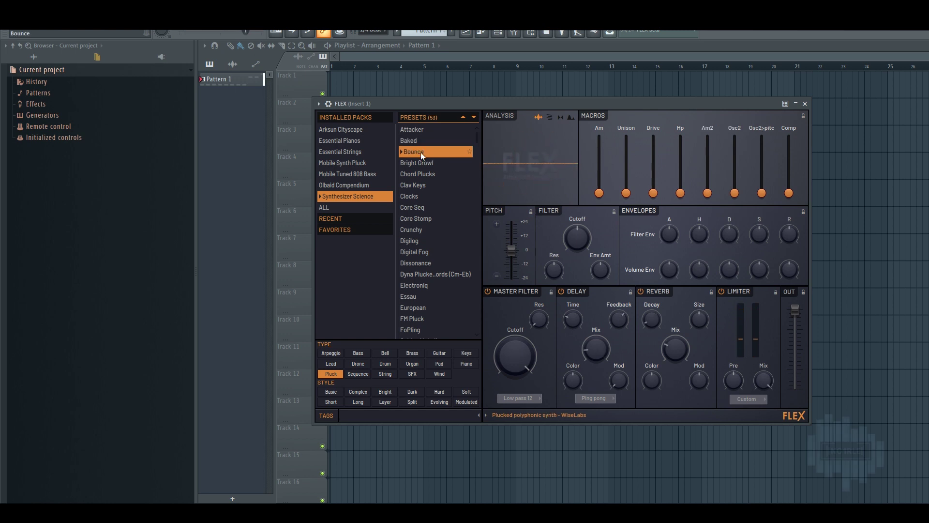
pyautogui.press('Down')
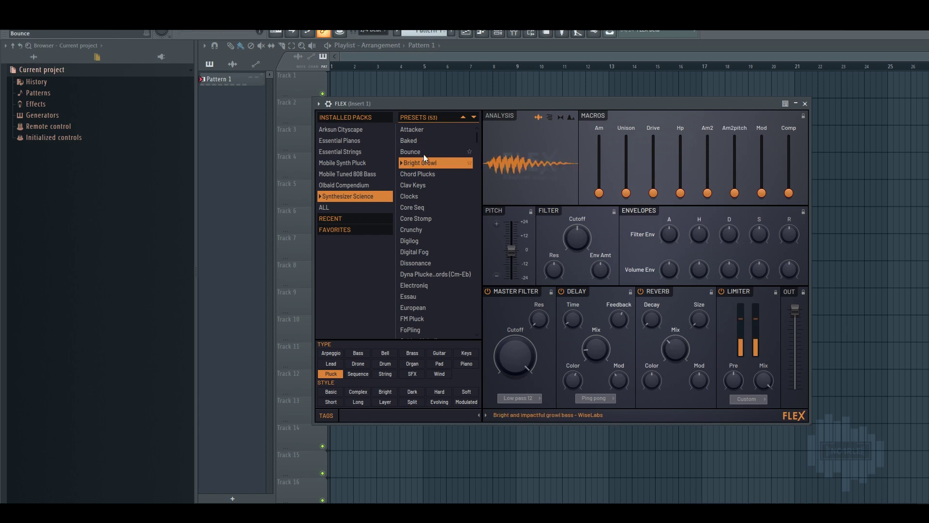
pyautogui.press('Down')
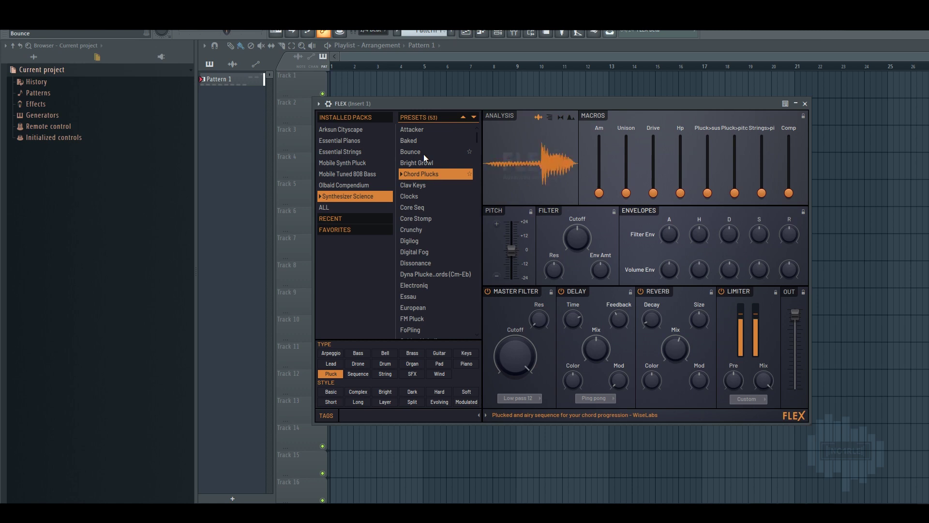
pyautogui.press('Down')
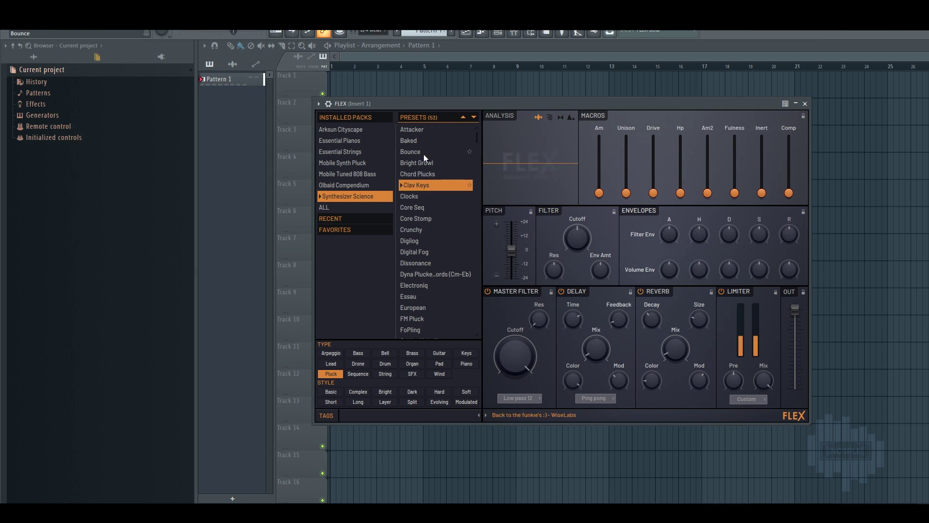
pyautogui.press('Down')
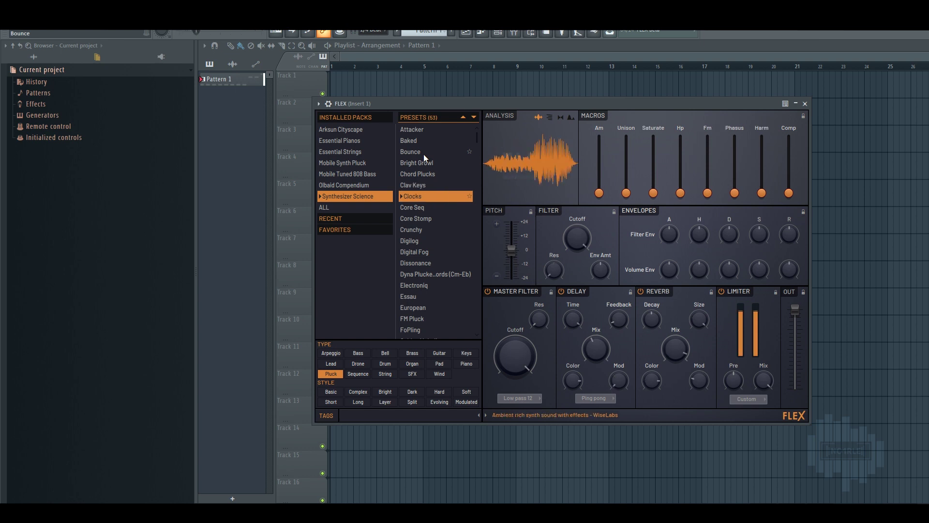
# - Audition the Pluck presets Core Seq, Core Stomp, Crunchy, Digilog and Digital Fog in turn
pyautogui.press('Down')
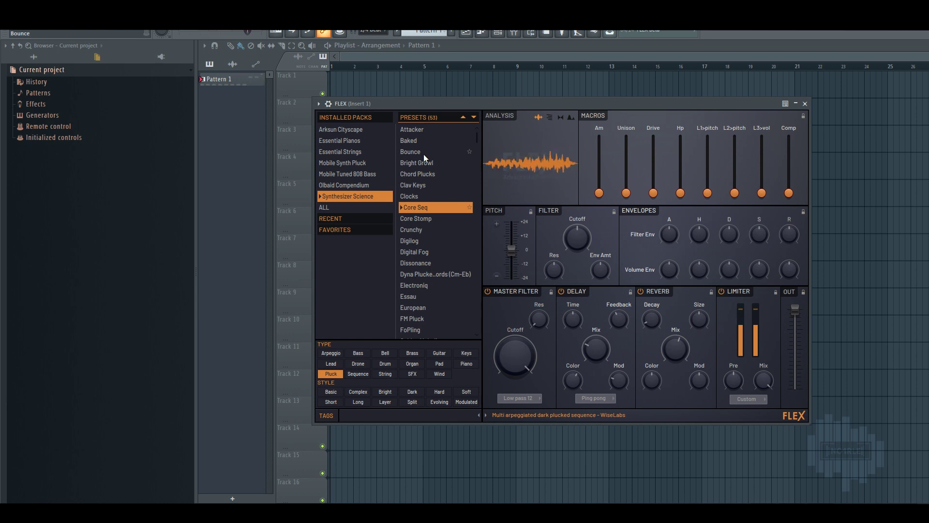
pyautogui.press('Down')
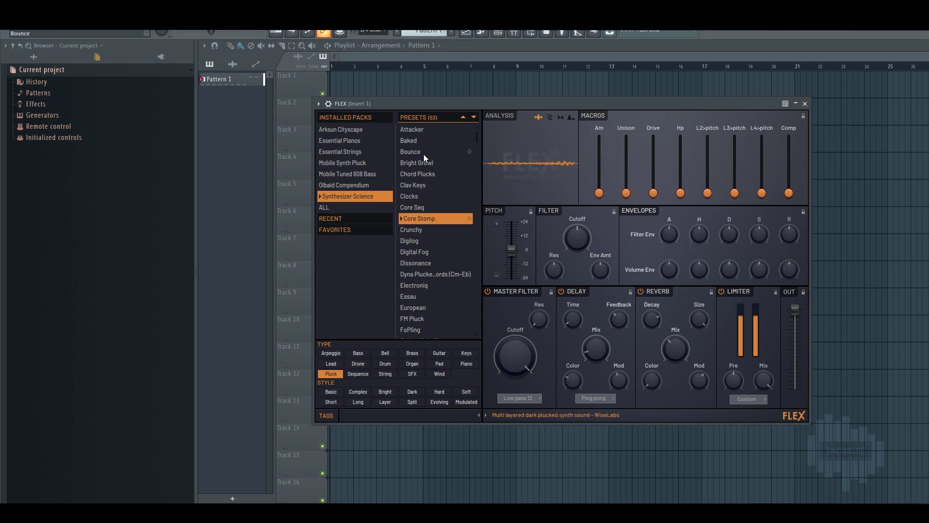
pyautogui.press('Down')
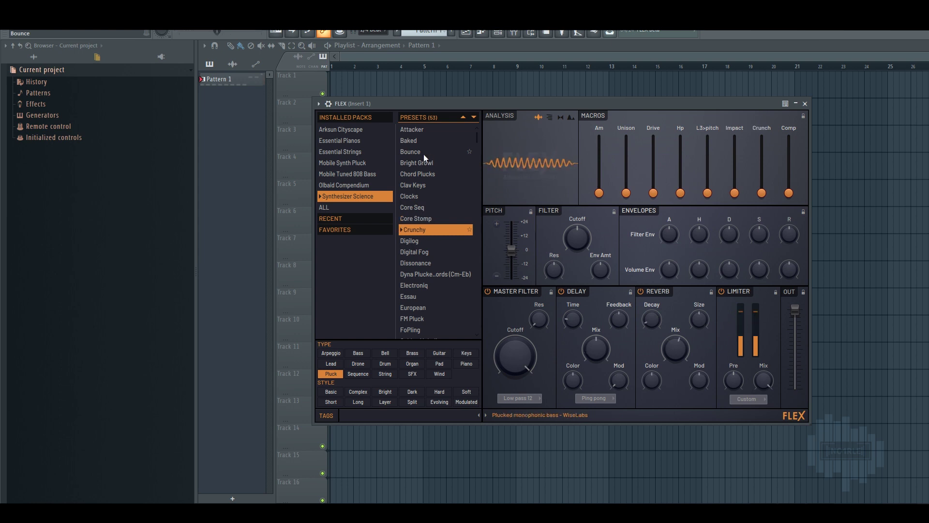
pyautogui.press('Down')
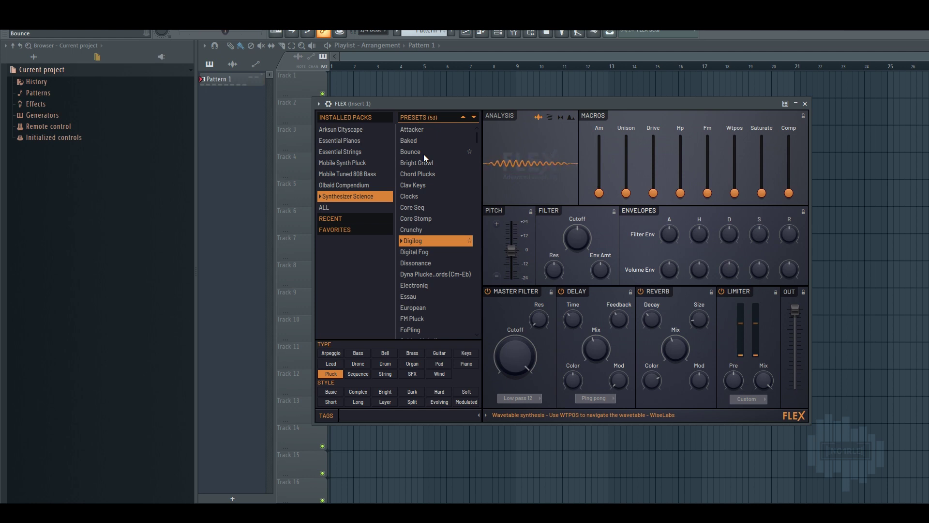
pyautogui.press('Down')
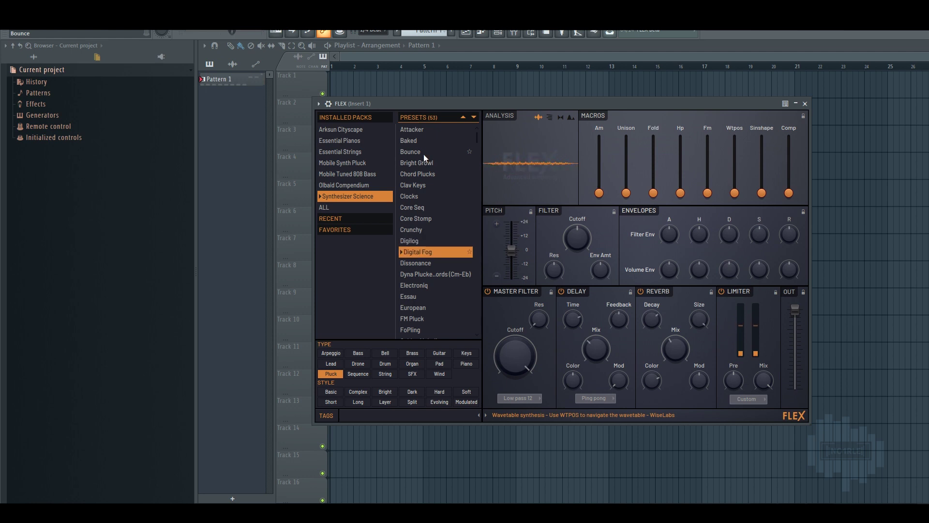
# - Audition the Pluck presets Dissonance, Dyna Plucked Chords (Cm-Eb), Electroniq, Essau and European one after another
pyautogui.press('Down')
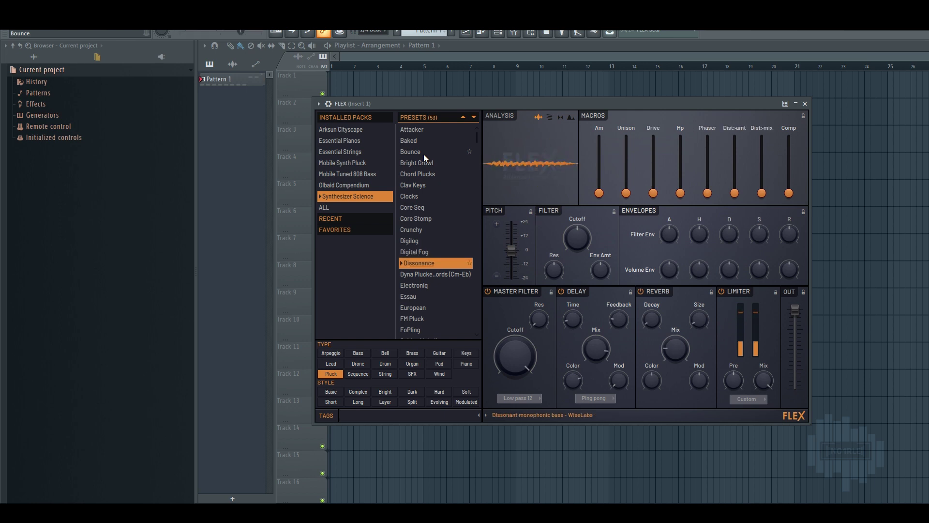
pyautogui.press('Down')
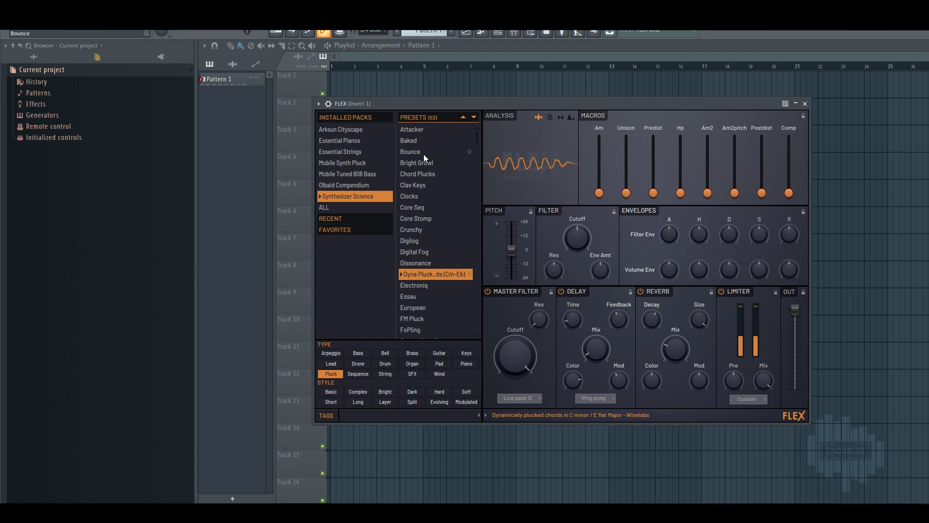
pyautogui.press('Down')
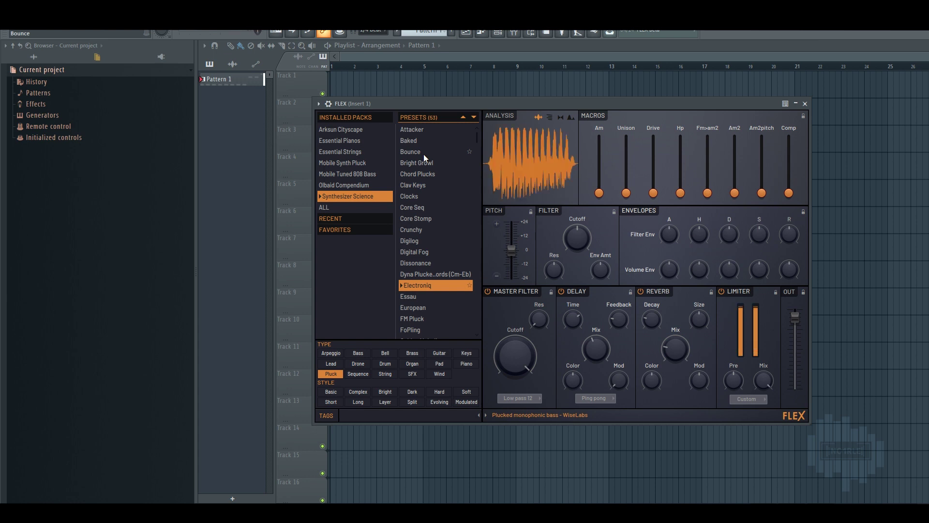
pyautogui.press('Down')
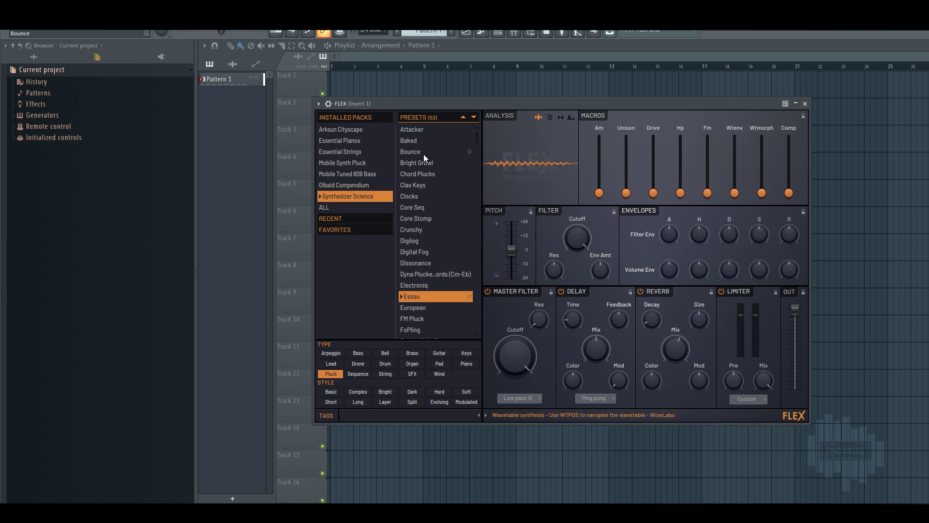
pyautogui.press('Down')
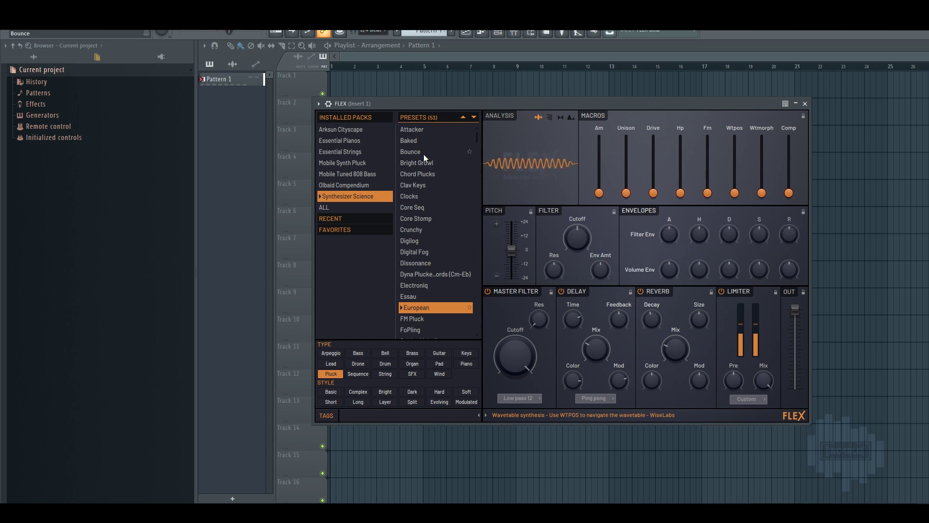
# - Audition the Pluck presets FM Pluck, FoPling, Golden Melodies, Guitar Synth and House Corn in turn
pyautogui.press('Down')
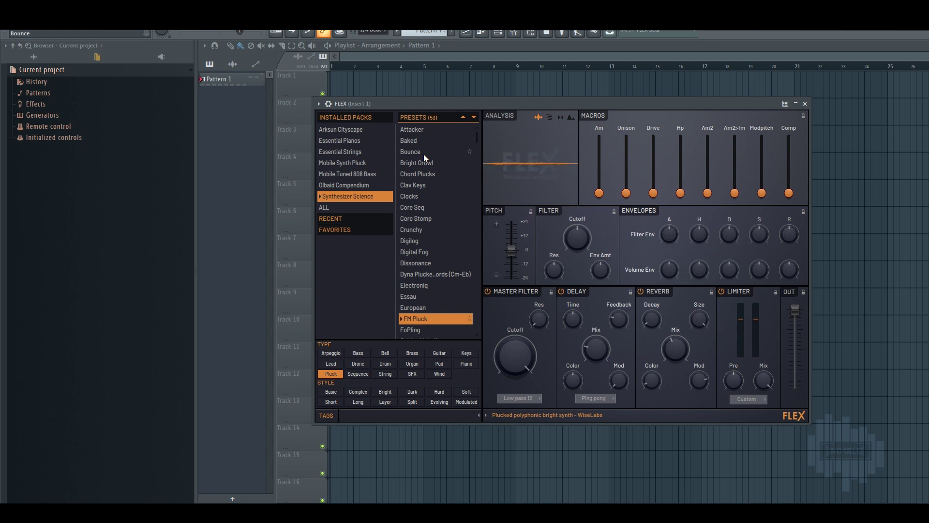
pyautogui.press('Down')
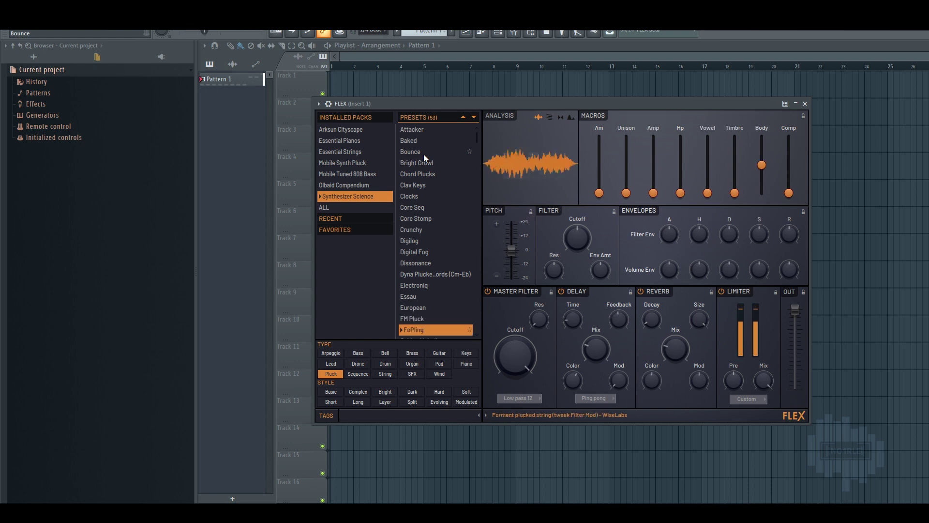
pyautogui.press('Down')
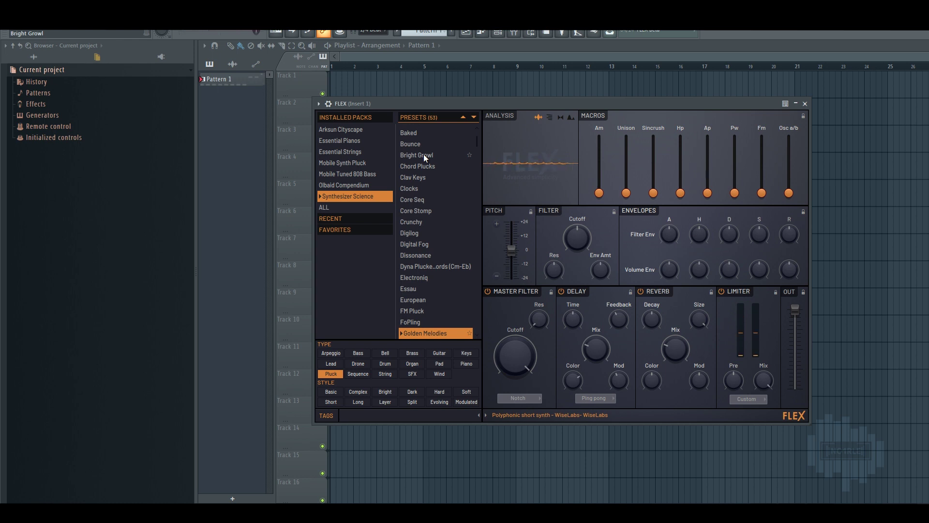
pyautogui.press('Down')
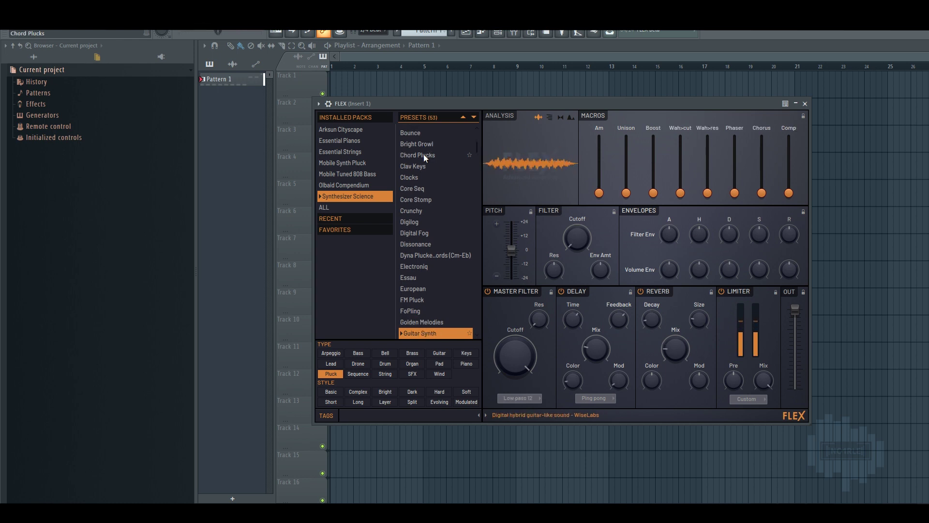
pyautogui.press('Down')
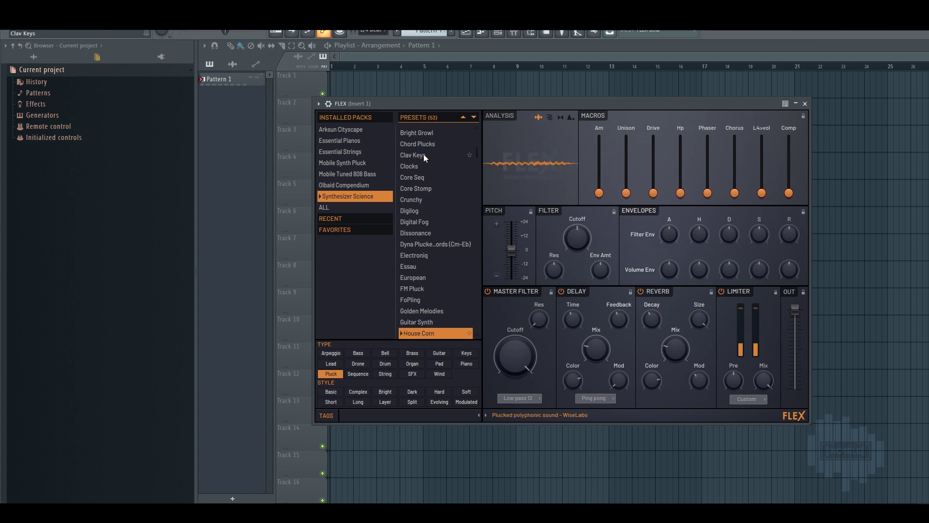
# - Audition the Pluck presets Impact Bass, Latest Fantasy, Lofi Synth Air, Metallic Spring and MonoShort in turn
pyautogui.press('Down')
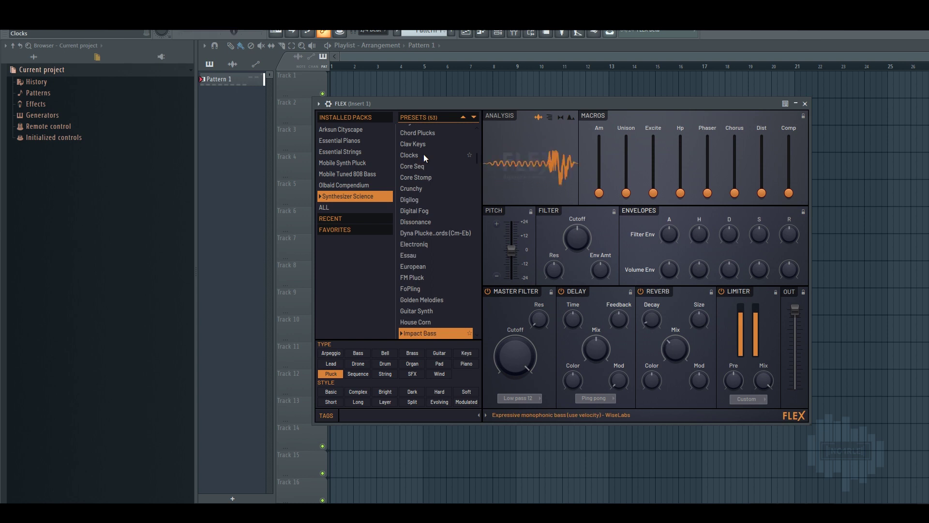
pyautogui.press('Down')
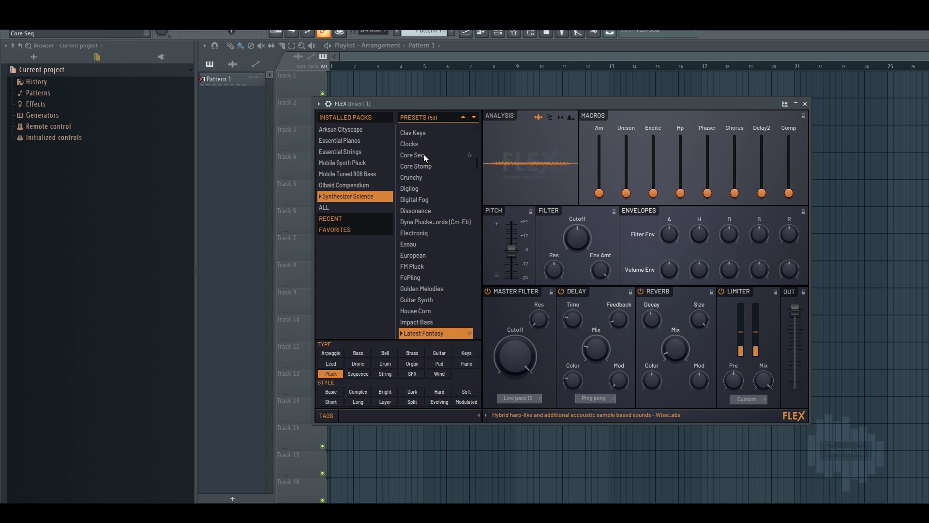
pyautogui.press('Down')
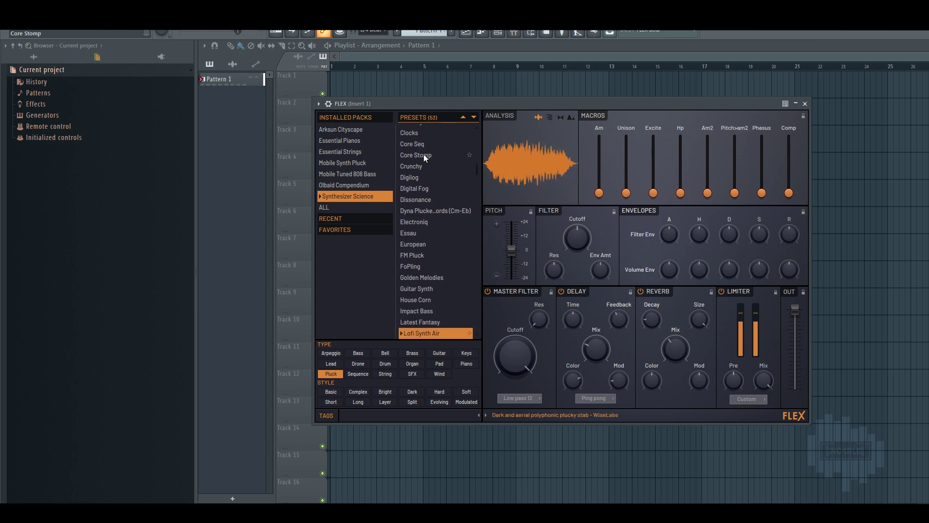
pyautogui.press('Down')
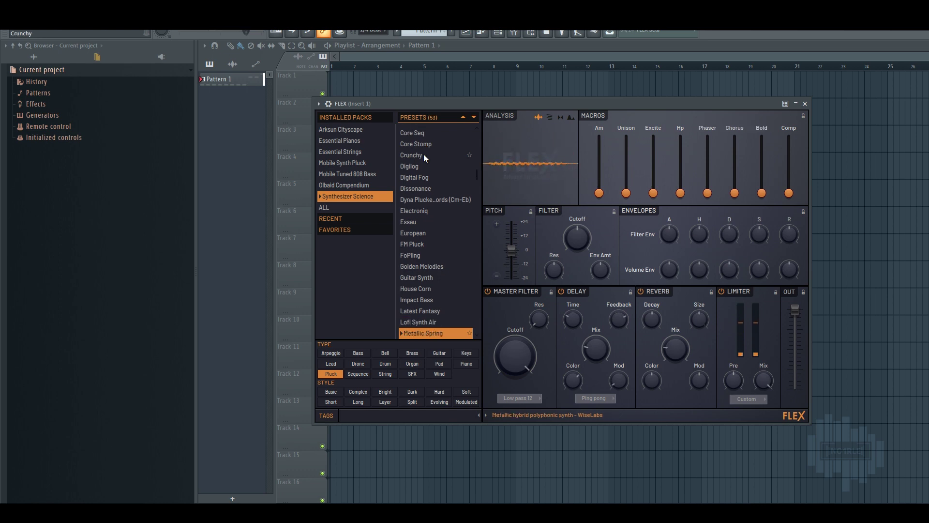
pyautogui.press('Down')
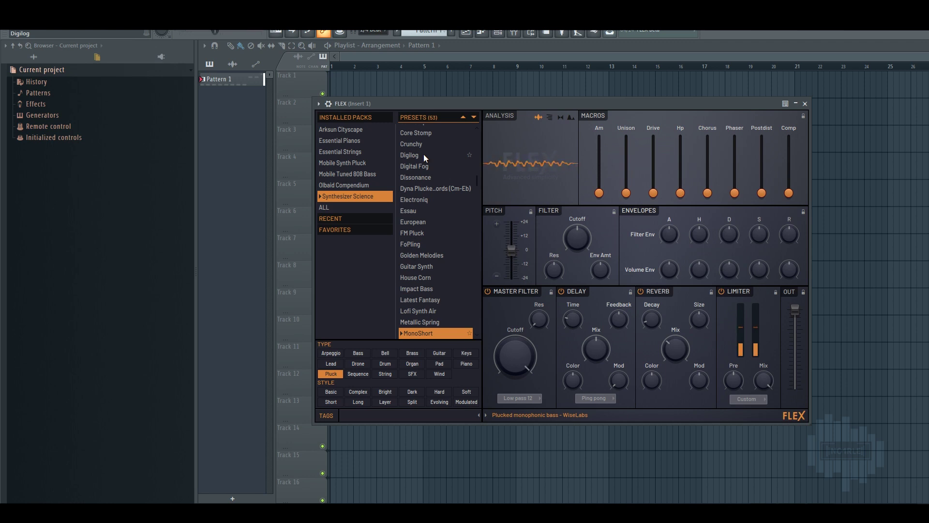
# - Audition the Pluck presets Muffled Dist, Neodymium, Nephilim, Overtoned and Plucky Bounce one after another
pyautogui.press('Down')
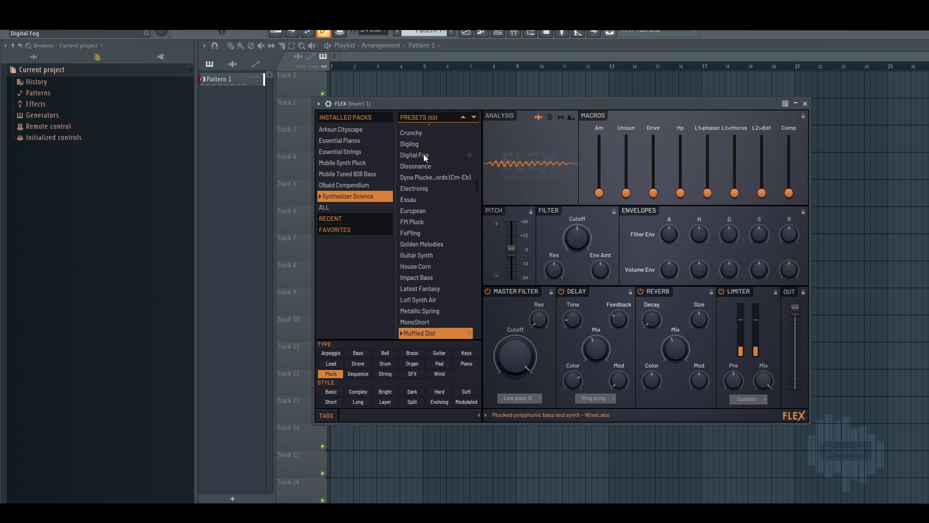
pyautogui.press('Down')
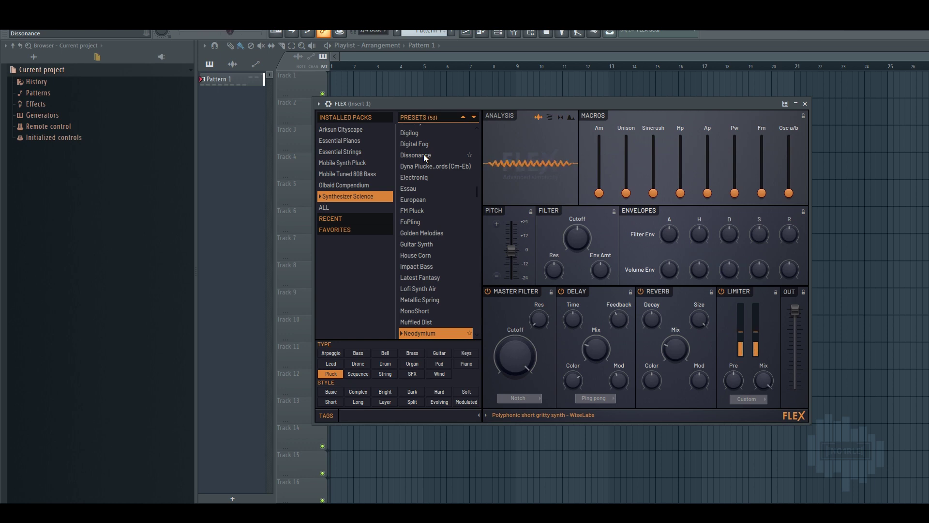
pyautogui.press('Down')
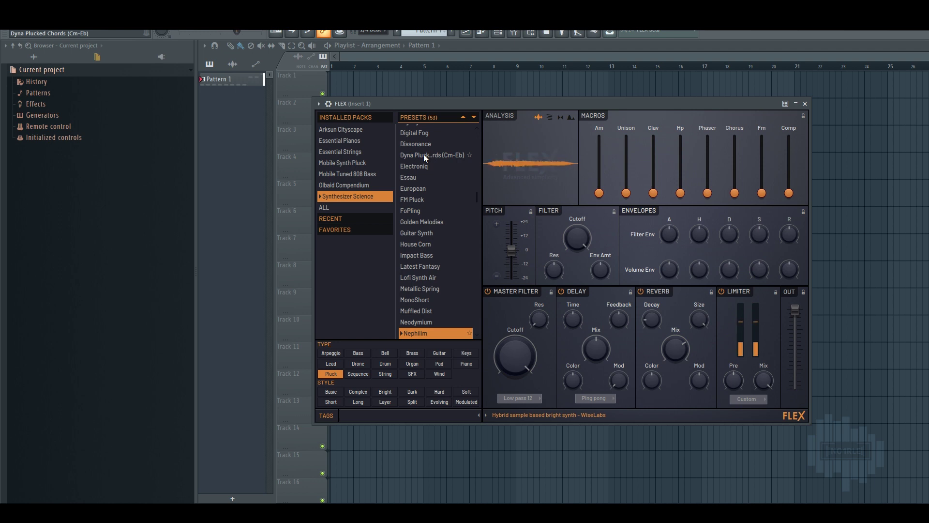
pyautogui.press('Down')
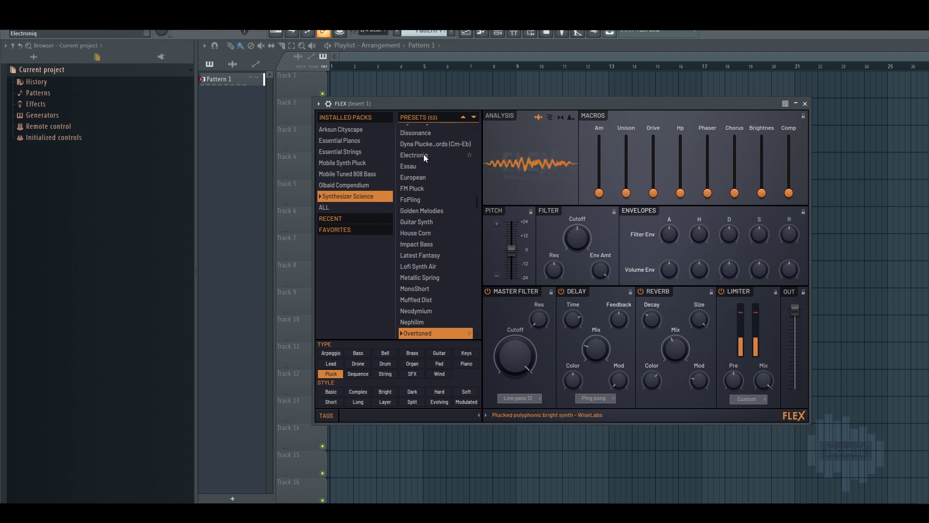
pyautogui.press('Down')
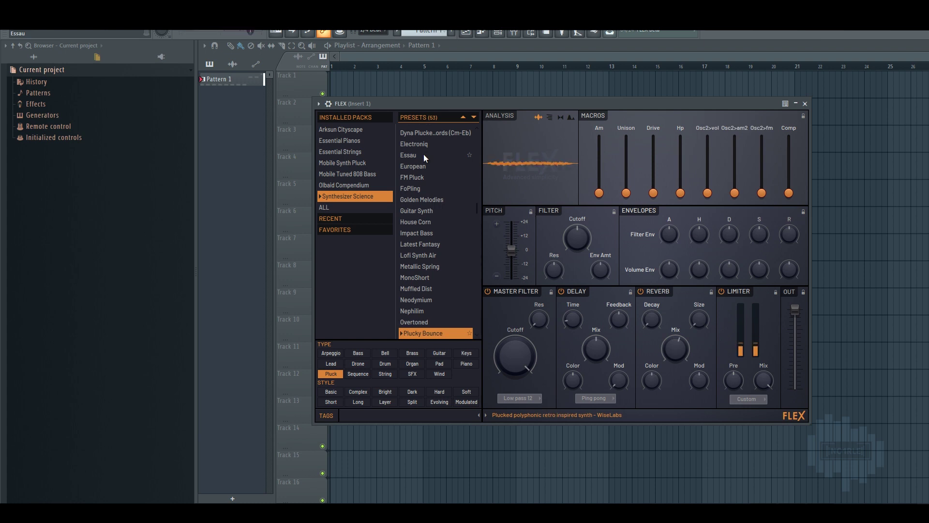
# - Audition the Pluck presets Rezistant, Rubber Band, Short Detuned Saw, Short Dissonance and Slap Pizz in turn
pyautogui.press('Down')
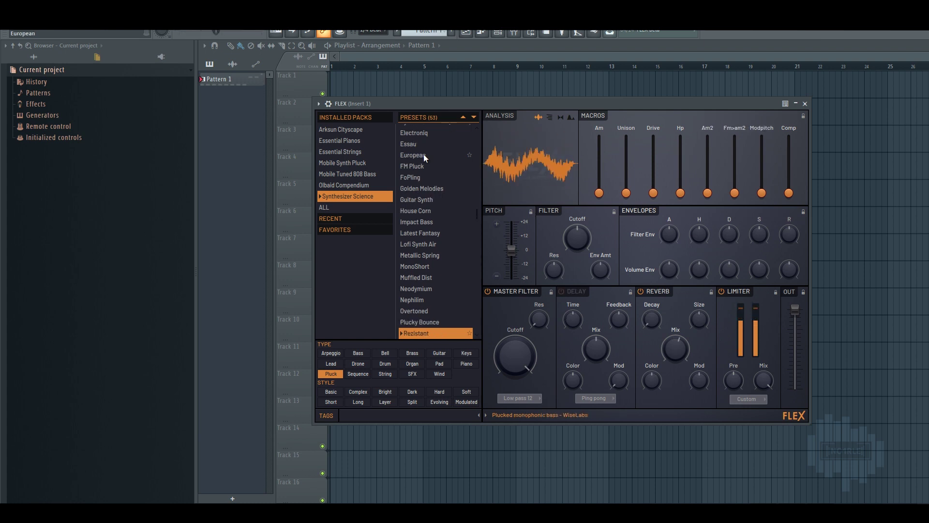
pyautogui.press('Down')
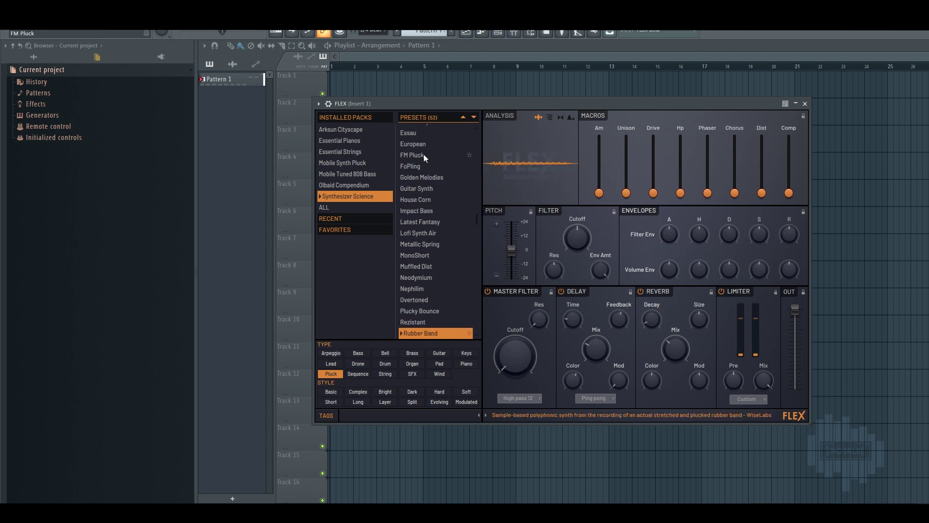
pyautogui.press('Down')
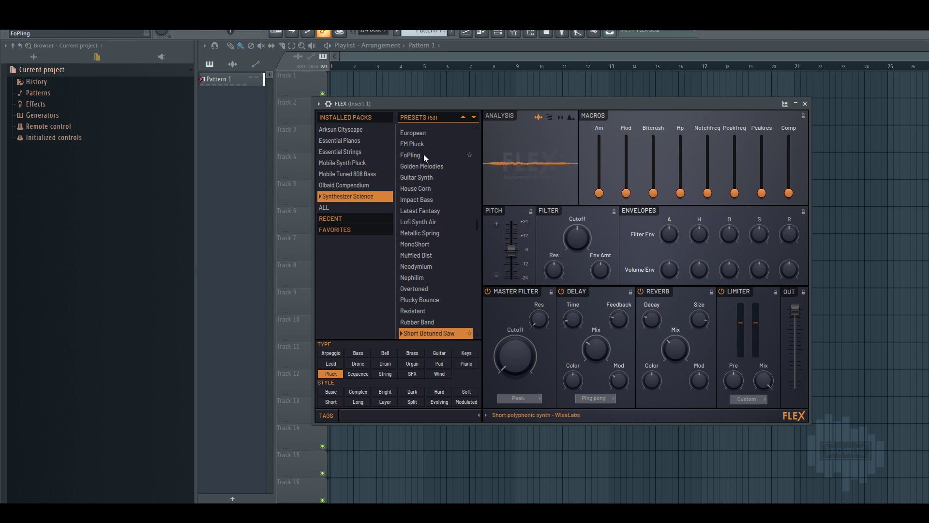
pyautogui.press('Down')
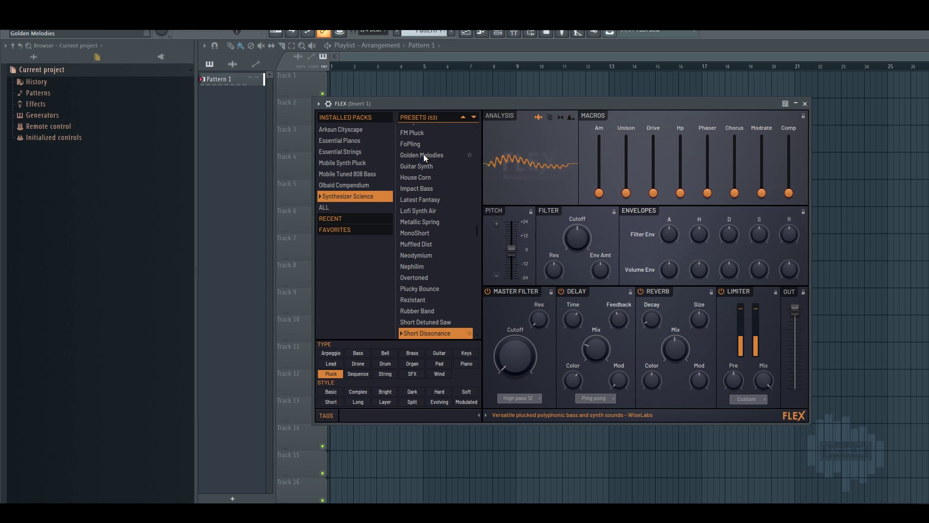
pyautogui.press('Down')
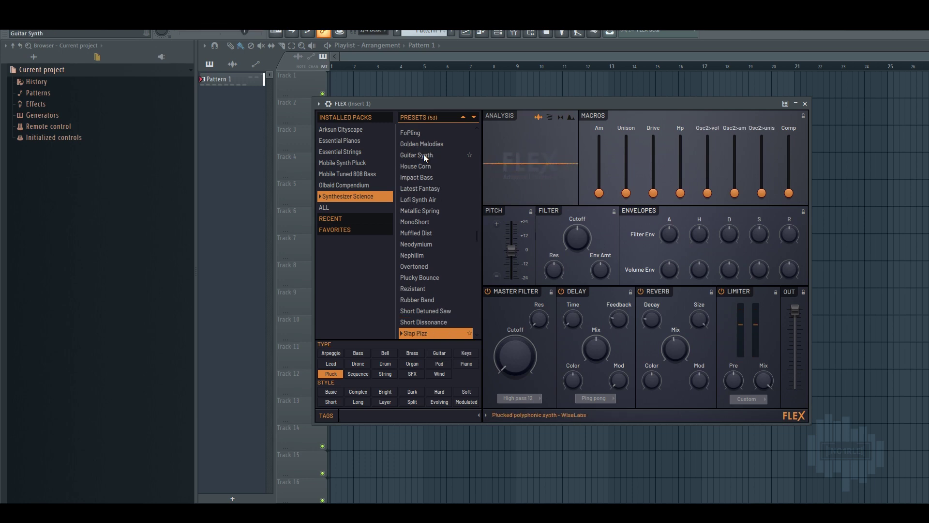
# - Audition the Pluck presets Soft Acid, Soft Impact, Spring Velotown, SquareVerb and Squelshy Overtones one after another
pyautogui.press('Down')
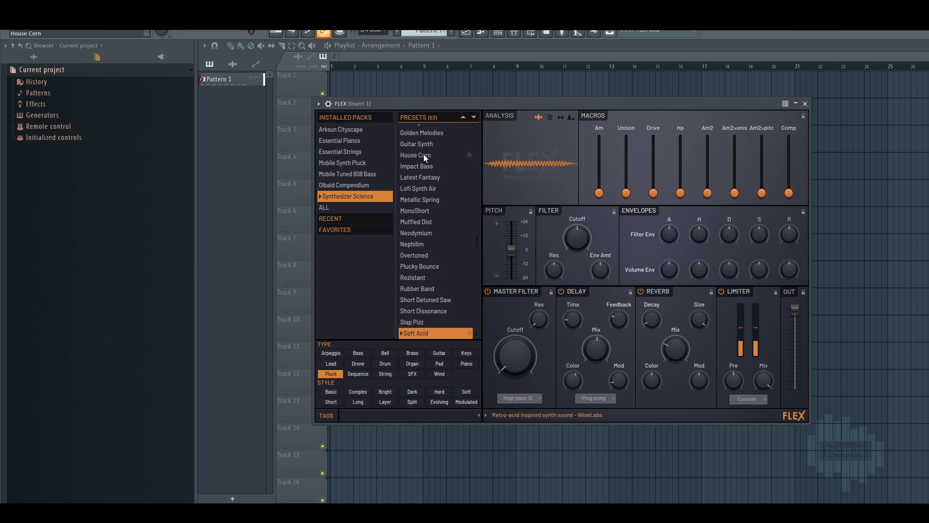
pyautogui.press('Down')
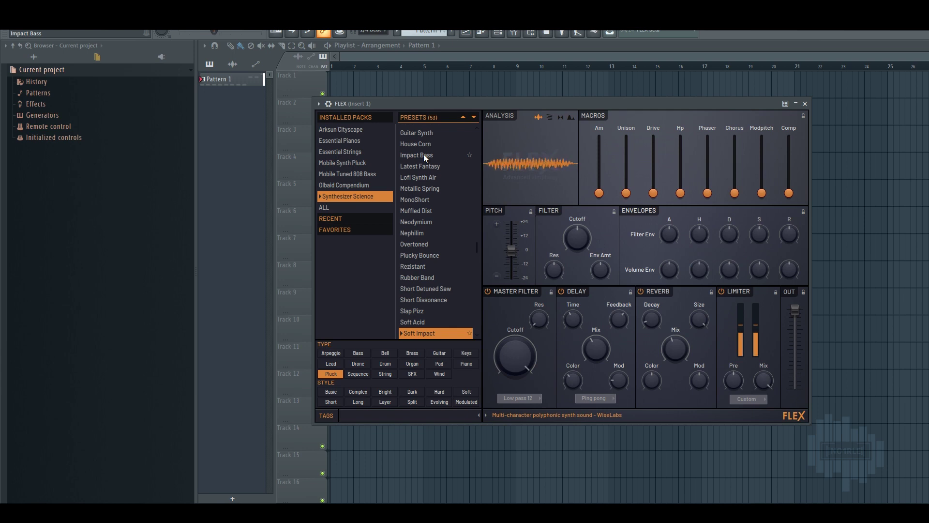
pyautogui.press('Down')
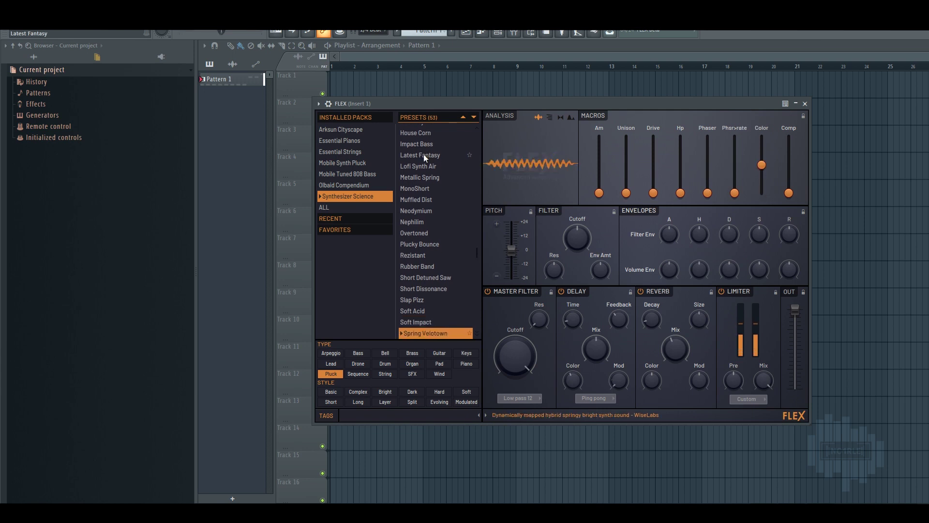
pyautogui.press('Down')
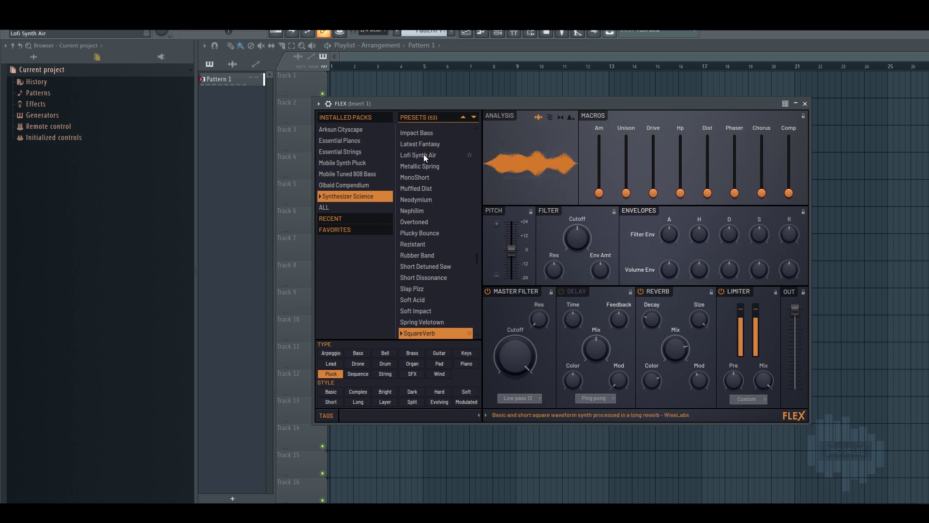
pyautogui.press('Down')
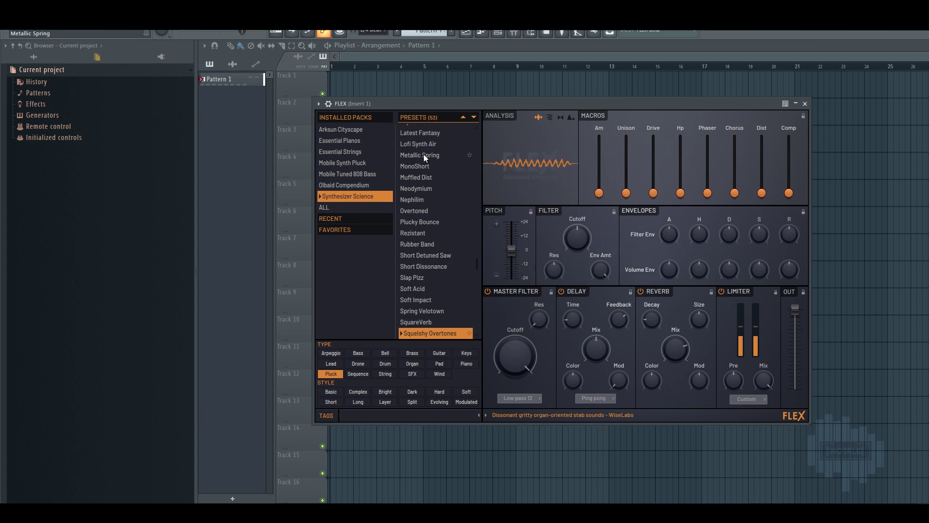
# - Audition the Pluck presets Synth Koto, Tactical Infiltration, Trance Bass and VeloMod in turn
pyautogui.press('Down')
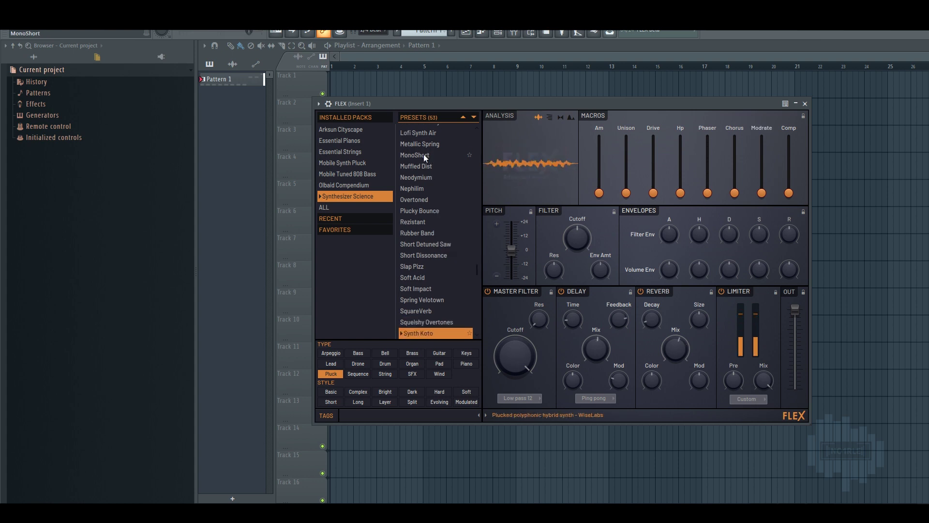
pyautogui.press('Down')
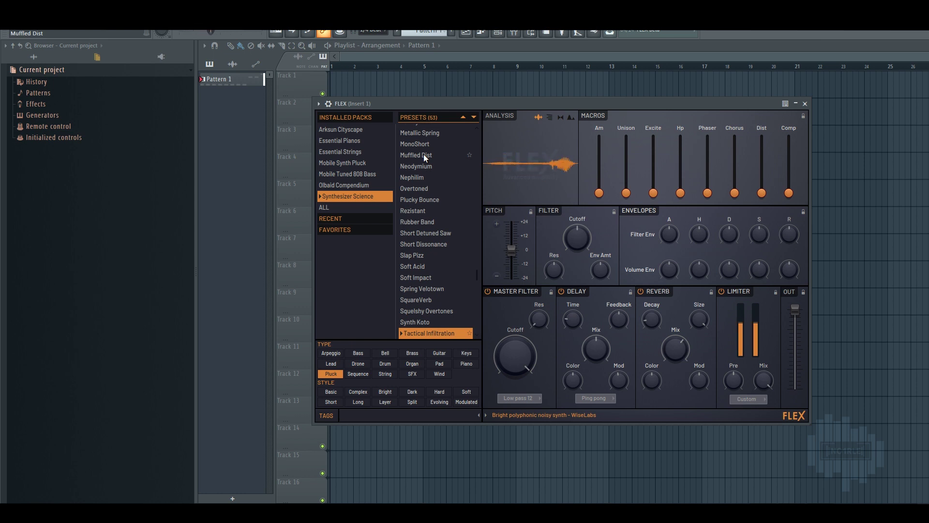
pyautogui.press('Down')
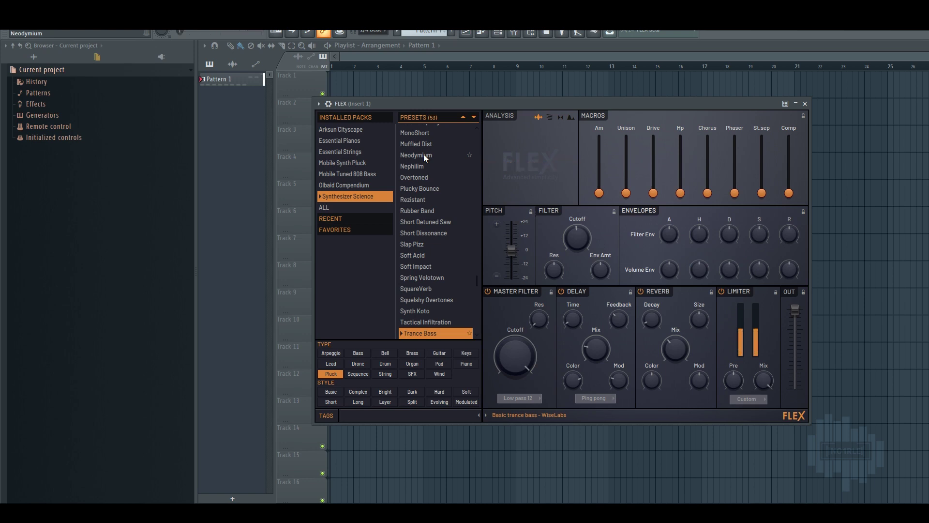
pyautogui.press('Down')
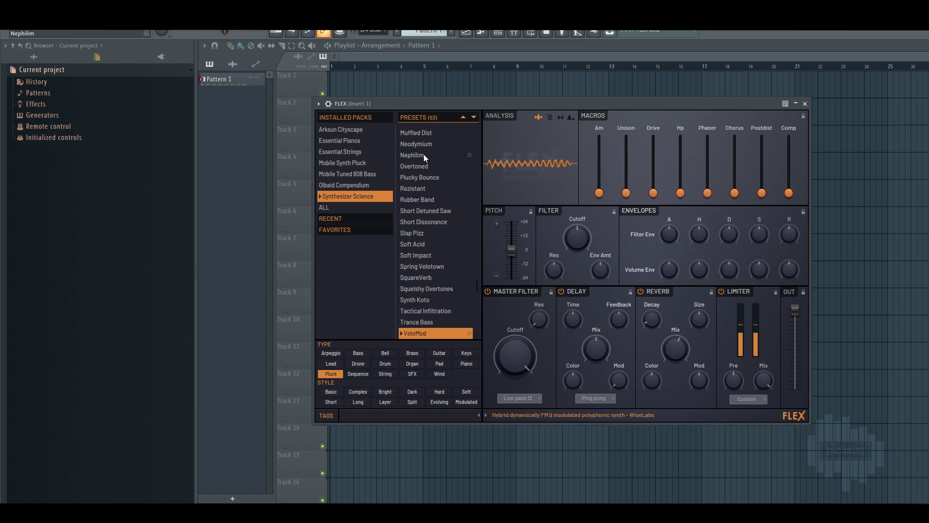
# - Audition the VeloPluck presets aug, dim, maj, min, sus2 and sus4, plus the Pluck preset that follows them in the list
pyautogui.press('Down')
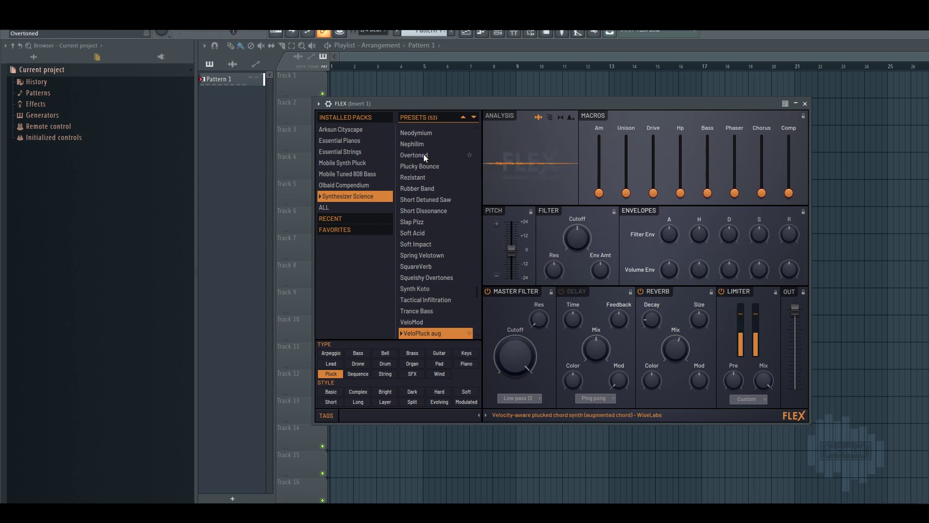
pyautogui.press('Down')
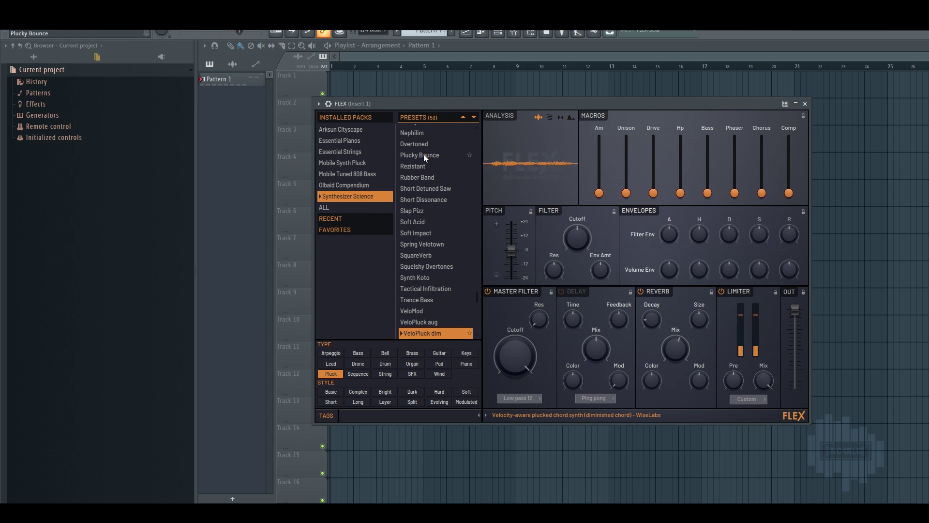
pyautogui.press('Down')
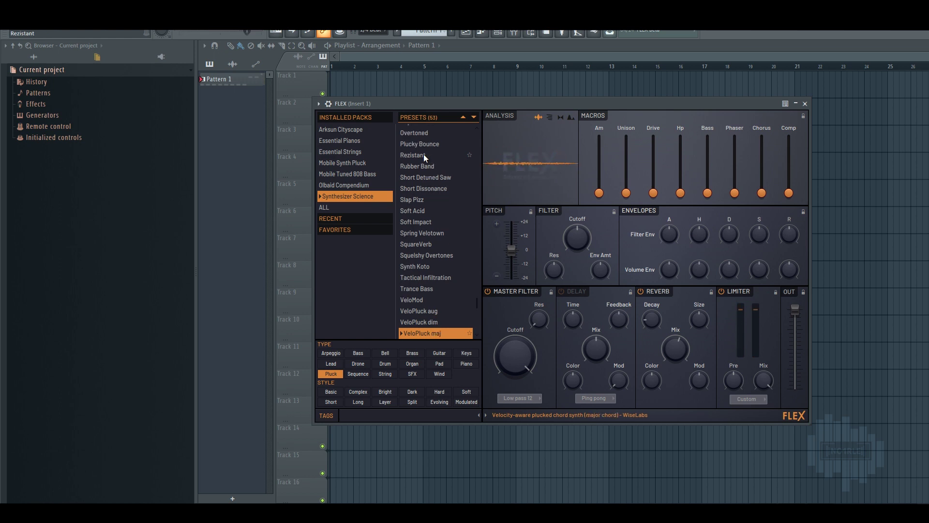
pyautogui.press('Down')
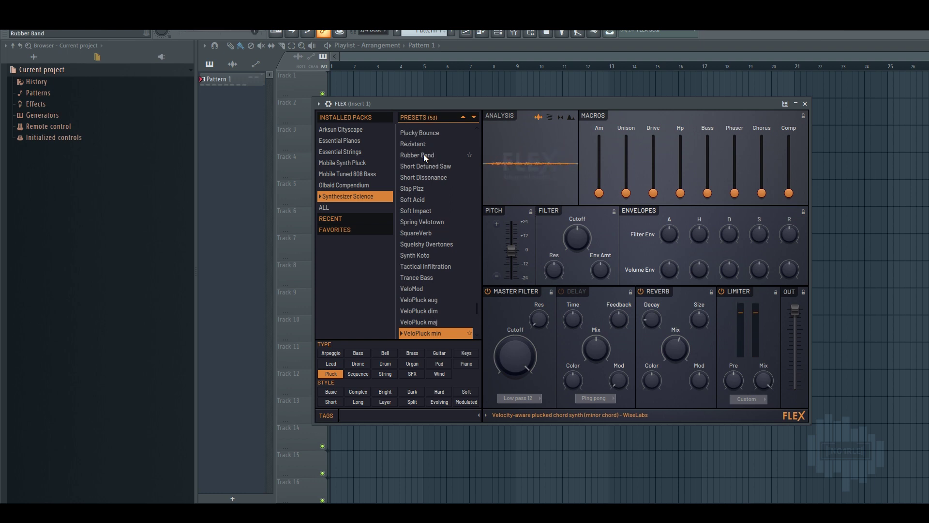
pyautogui.press('Down')
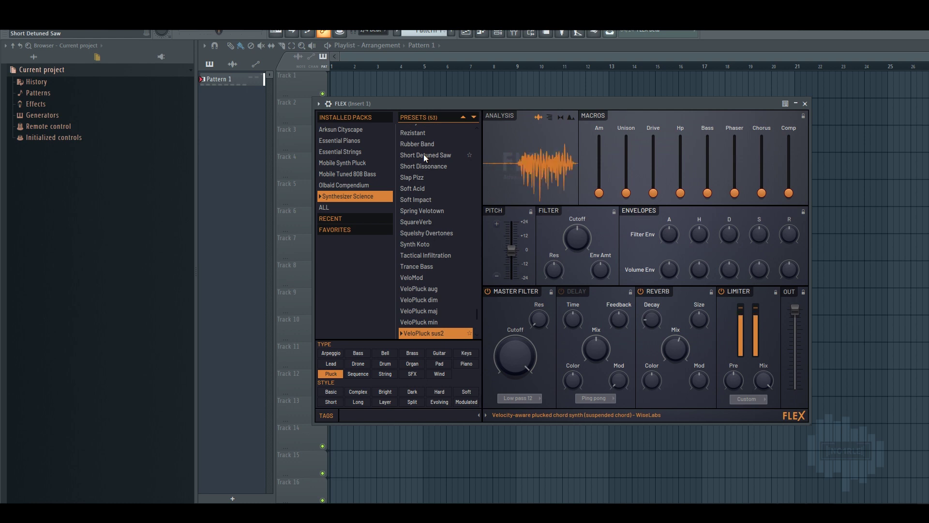
pyautogui.press('Down')
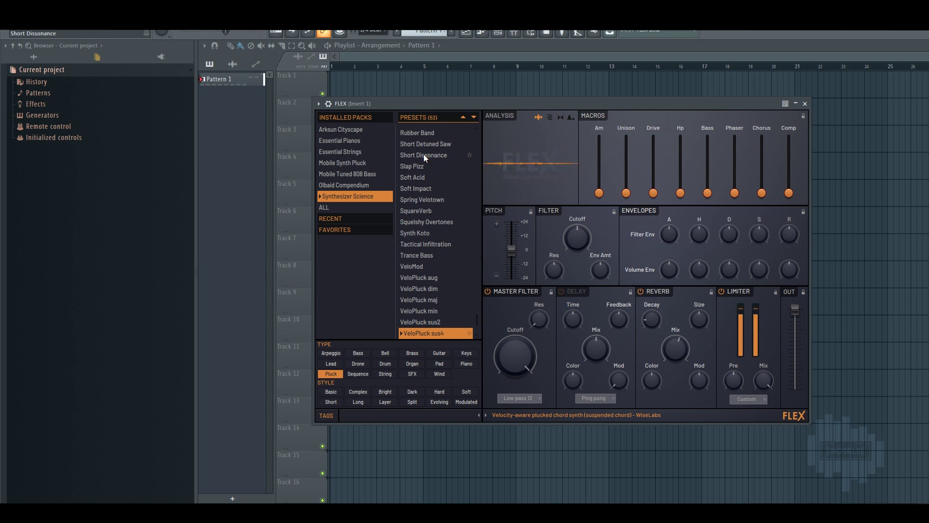
pyautogui.press('Down')
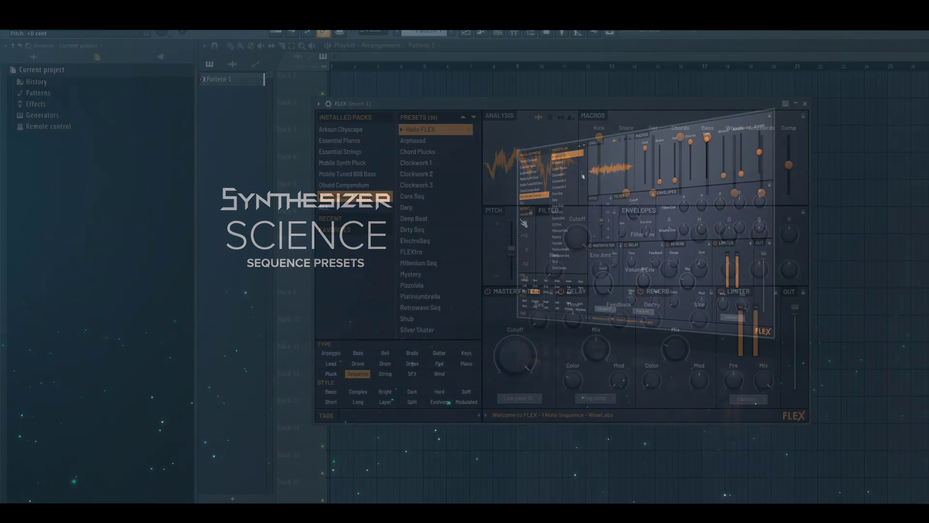
# - Audition the Sequence presets Arphaxad, Chord Plucks, Clockwork 1 and Clockwork 2 one after another
pyautogui.click(423, 140)
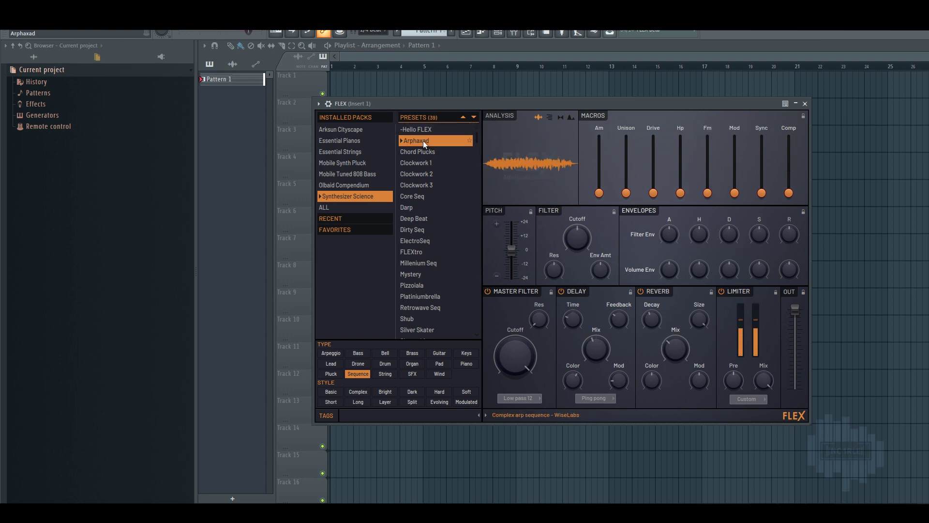
pyautogui.click(439, 153)
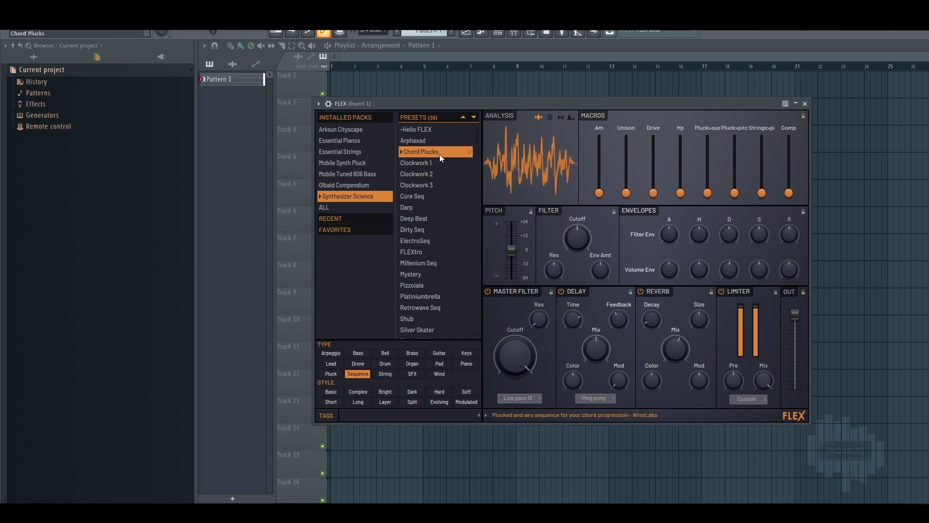
pyautogui.click(430, 163)
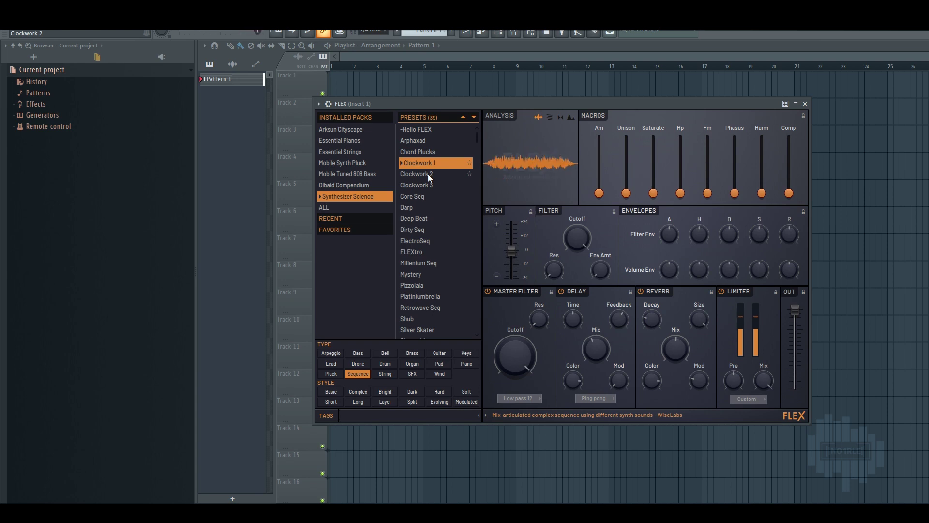
pyautogui.click(428, 174)
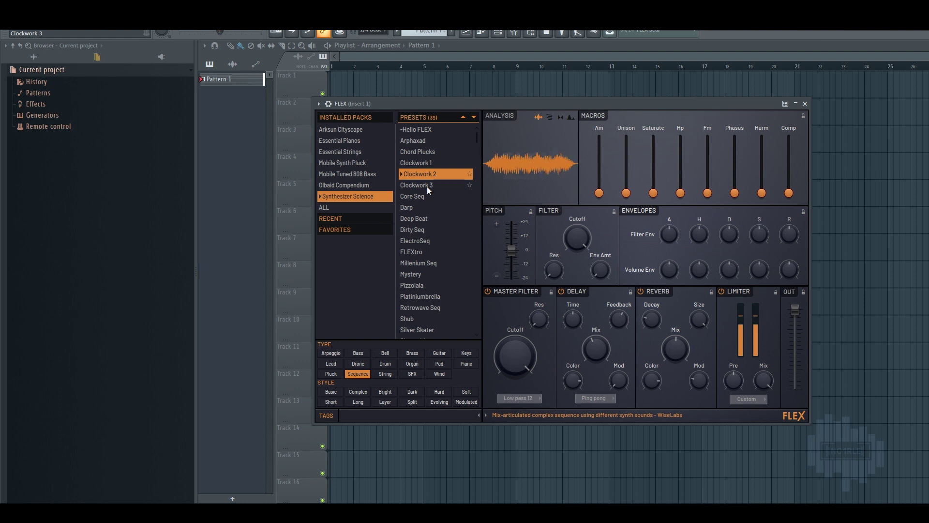
# - Audition the Sequence presets Clockwork 3, Core Seq, Darp, Deep Beat and Dirty Seq one after another
pyautogui.click(427, 187)
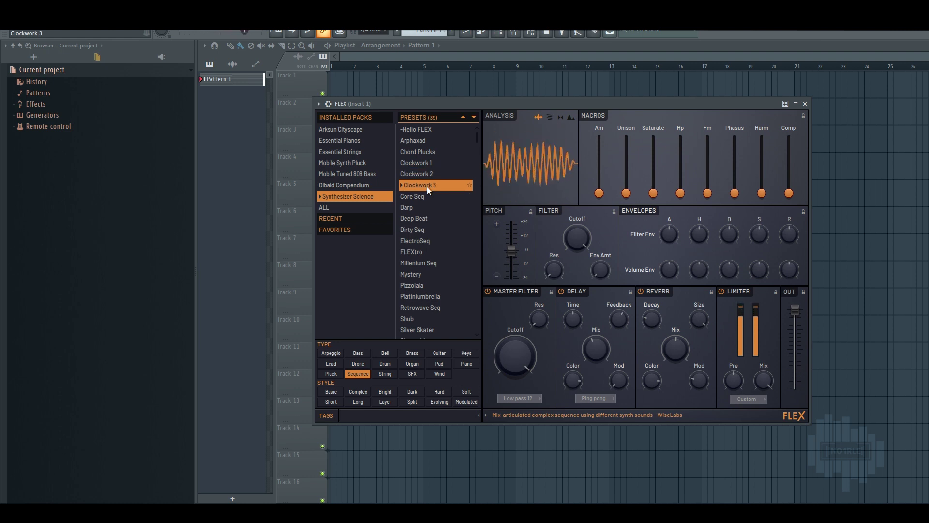
pyautogui.click(420, 196)
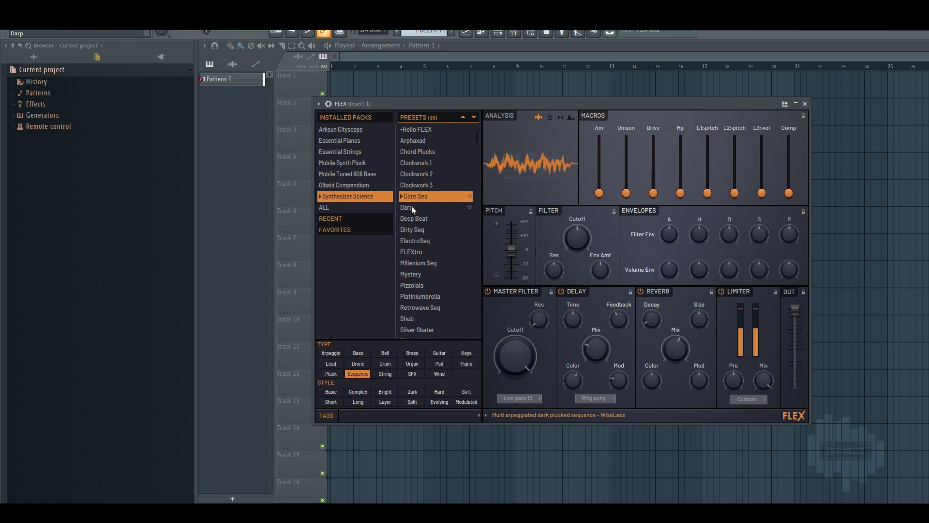
pyautogui.click(411, 206)
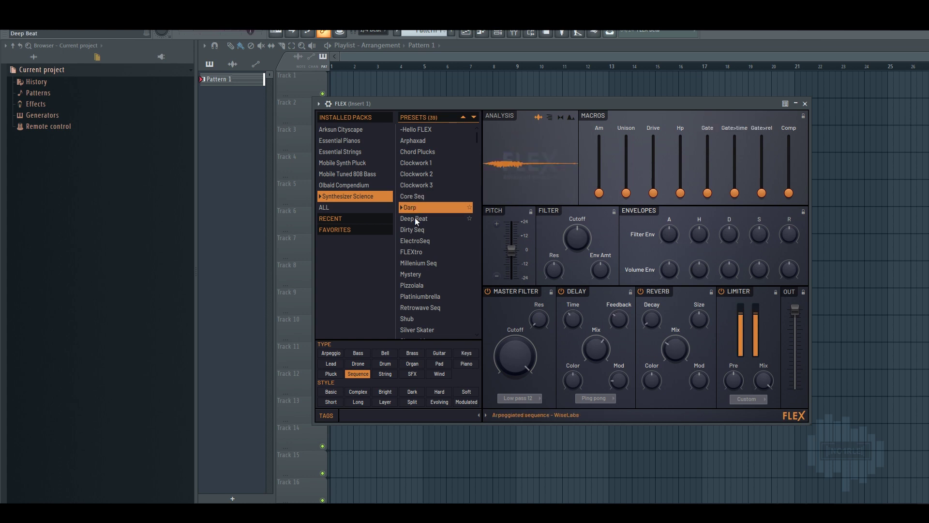
pyautogui.click(415, 218)
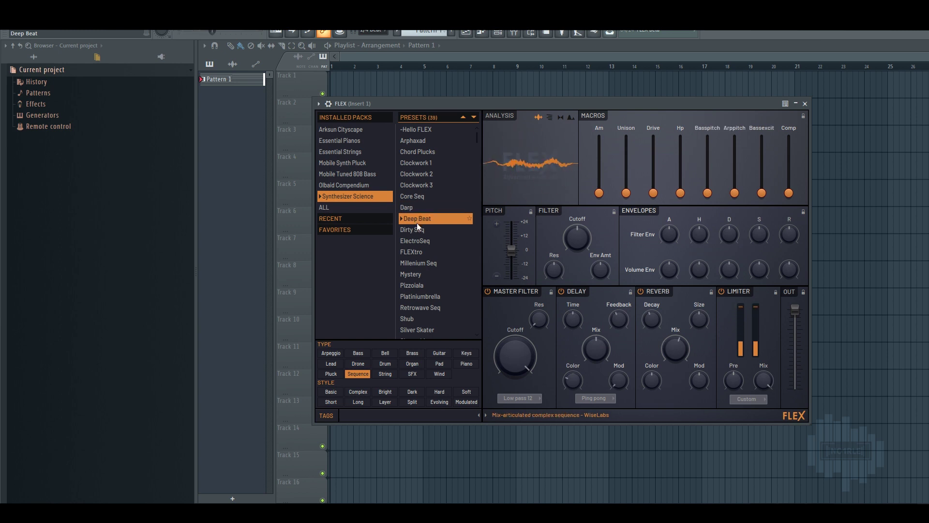
pyautogui.click(418, 229)
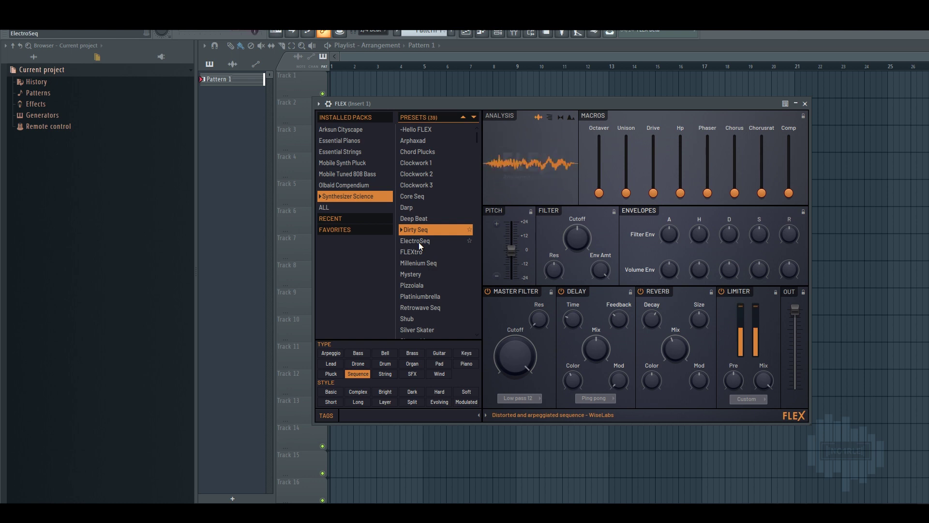
# - Audition the Sequence presets ElectroSeq, FLEXtro, Millenium Seq, Mystery and Pizzoiala in turn
pyautogui.click(419, 242)
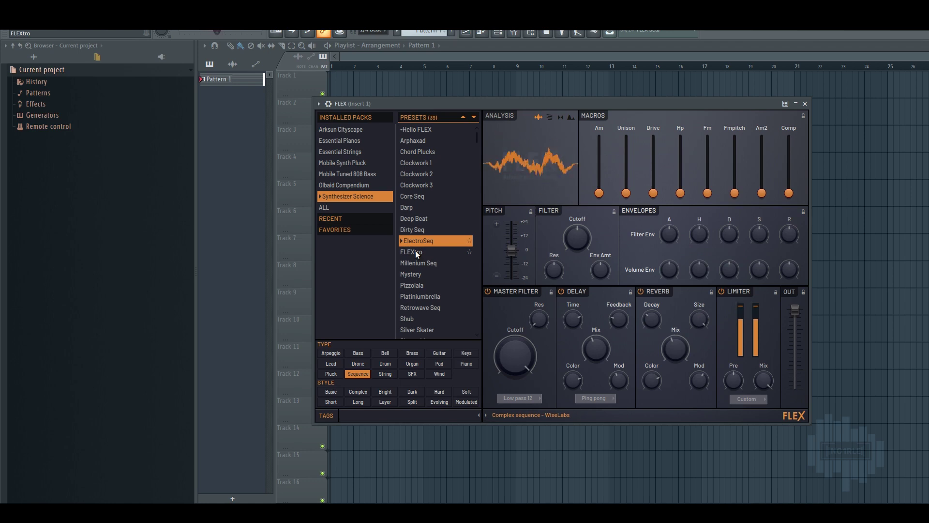
pyautogui.click(415, 253)
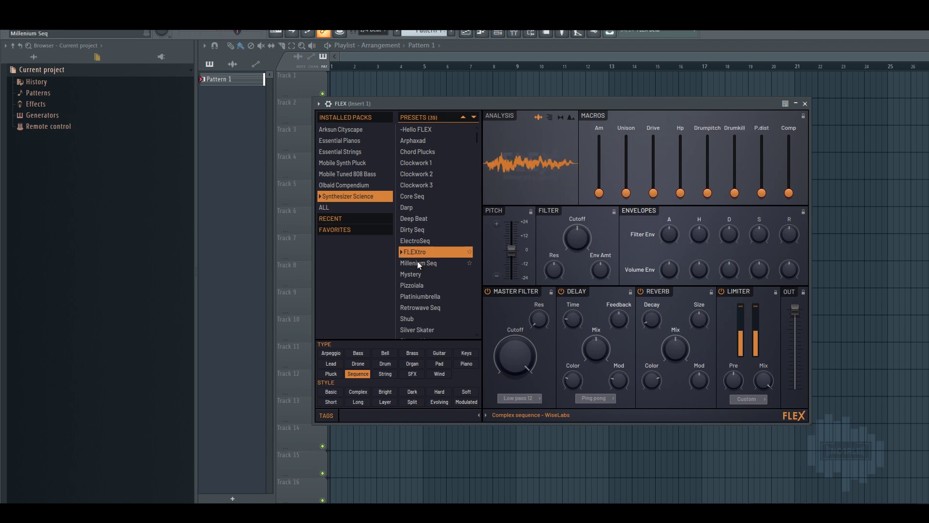
pyautogui.click(419, 265)
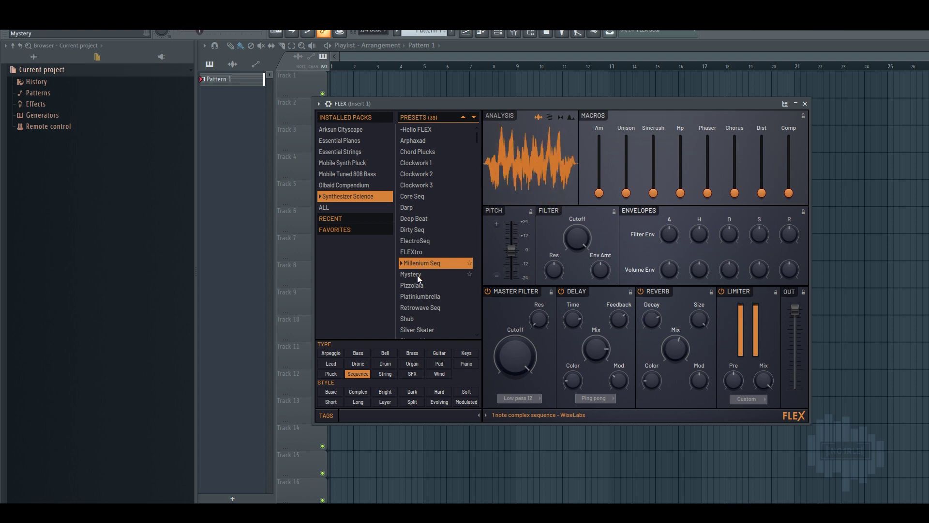
pyautogui.click(417, 275)
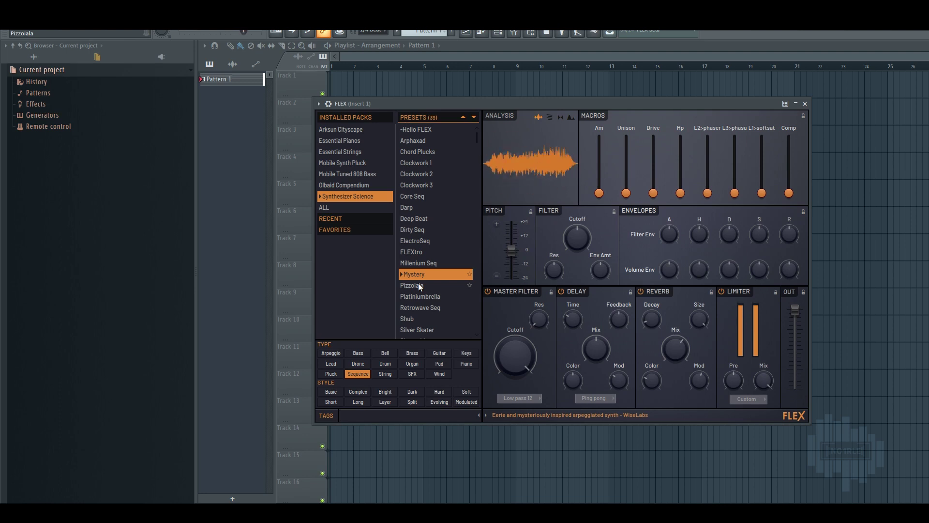
pyautogui.click(418, 284)
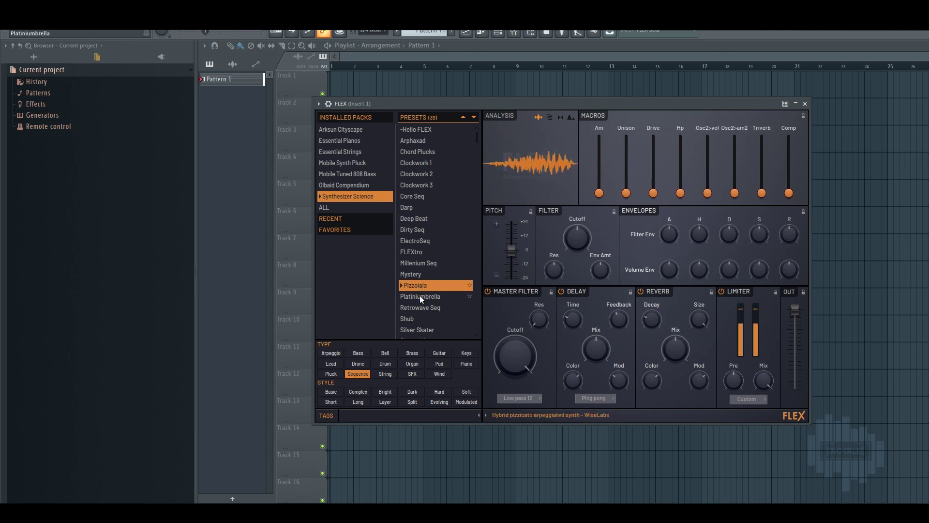
# - Audition the Sequence presets Platiniumbrella, Retrowave Seq, Shub and Silver Skater one after another
pyautogui.click(419, 295)
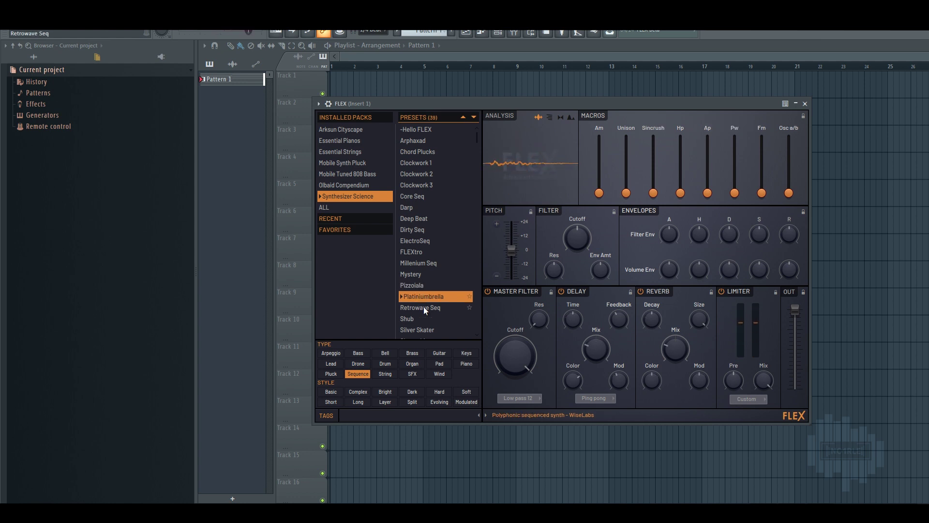
pyautogui.click(423, 307)
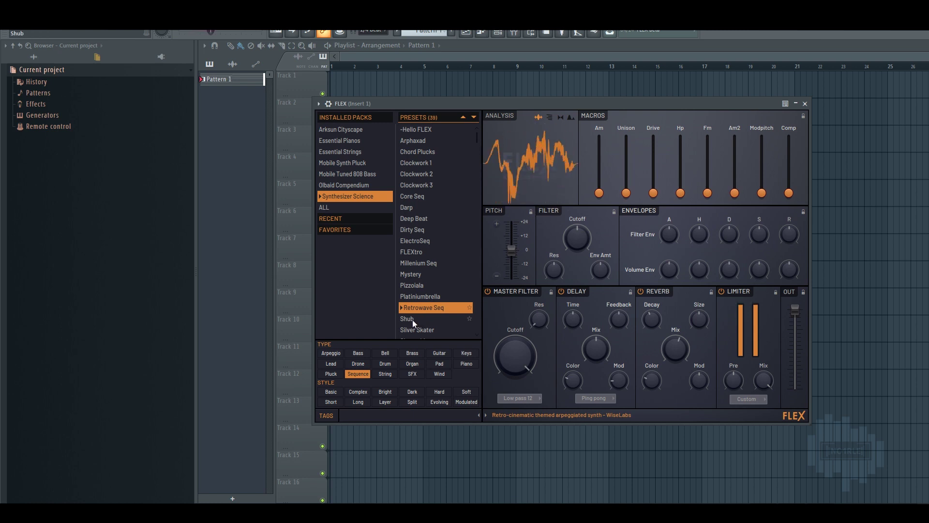
pyautogui.click(412, 319)
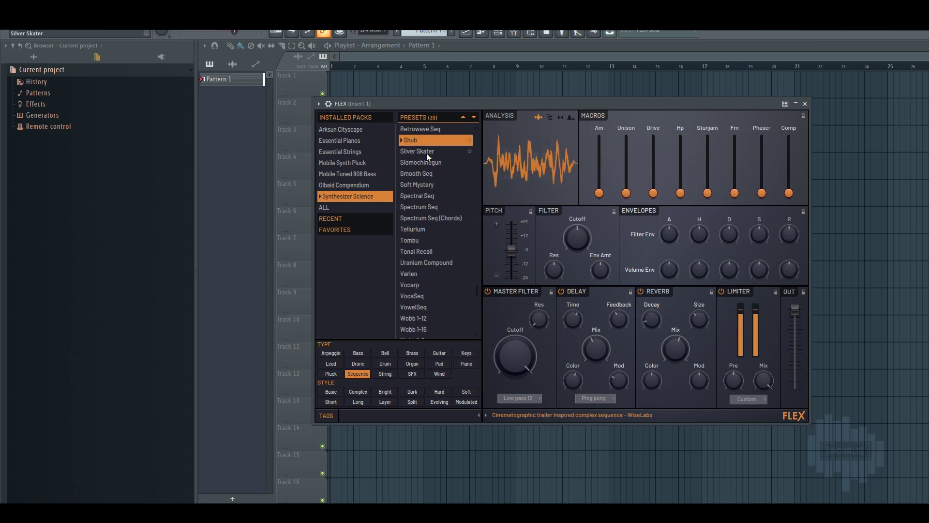
pyautogui.click(427, 153)
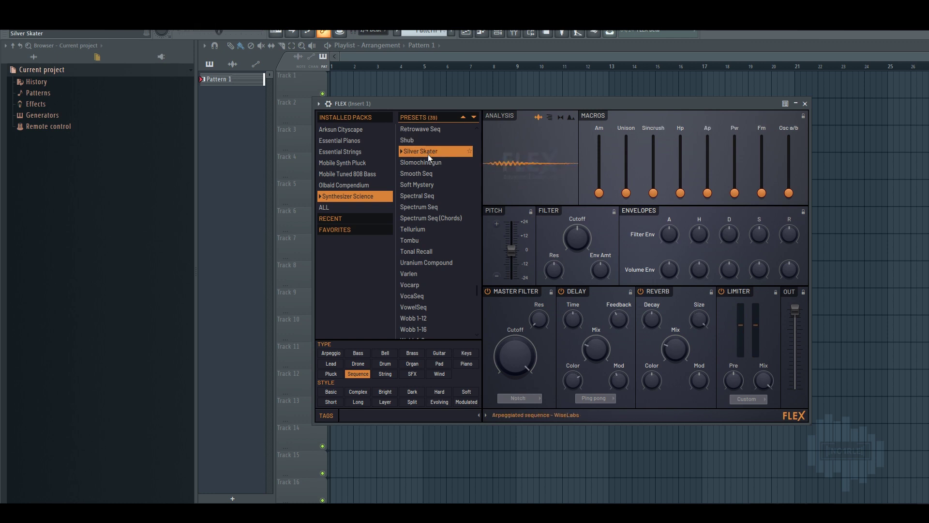
# - Audition the Sequence presets Slomochinegun, Smooth Seq, Soft Mystery, Spectral Seq, Spectrum Seq and Spectrum Seq (Chords) in list order
pyautogui.click(428, 164)
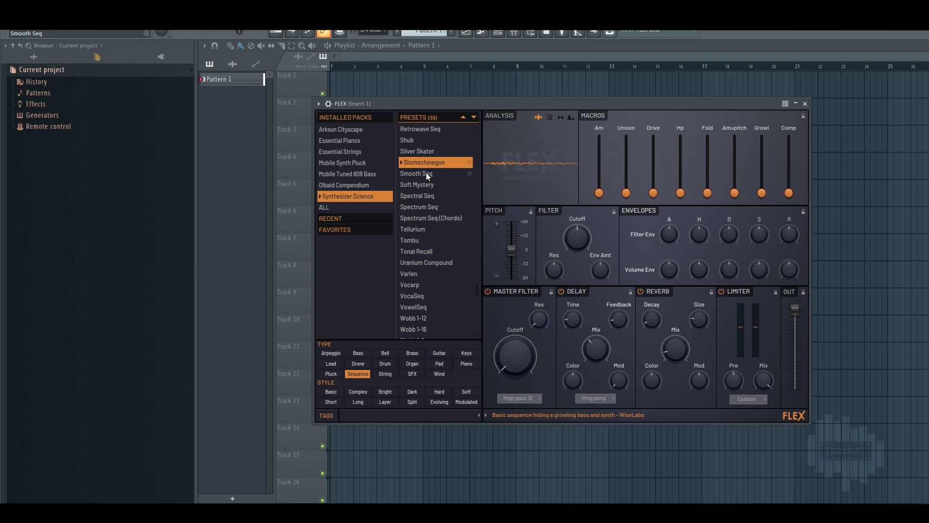
pyautogui.click(426, 173)
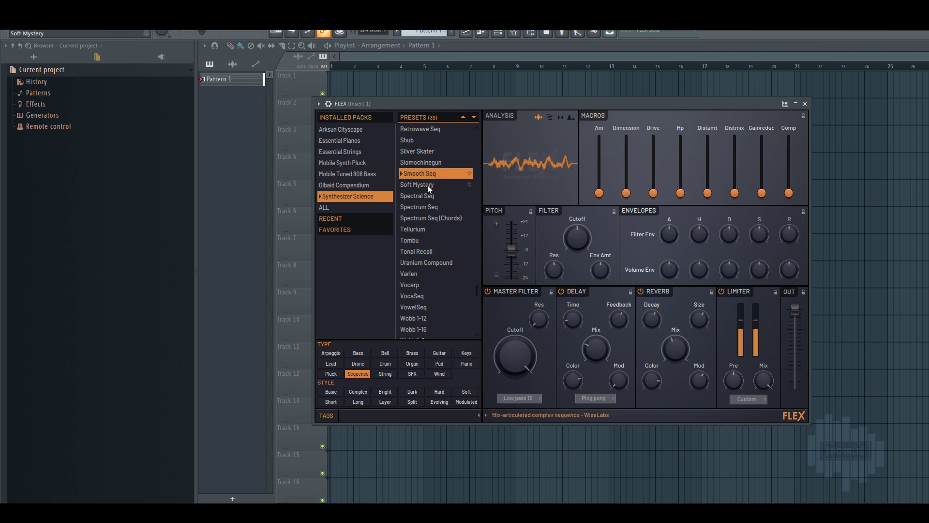
pyautogui.click(428, 185)
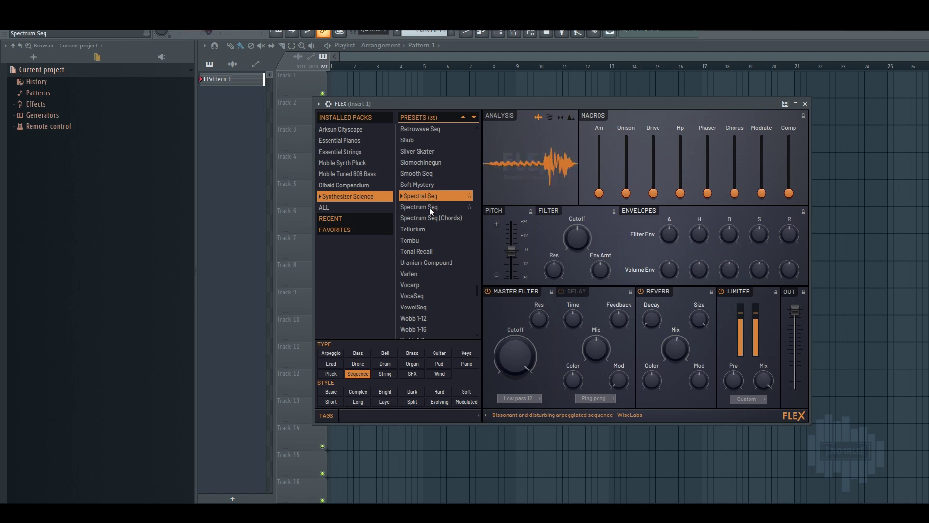
pyautogui.click(428, 207)
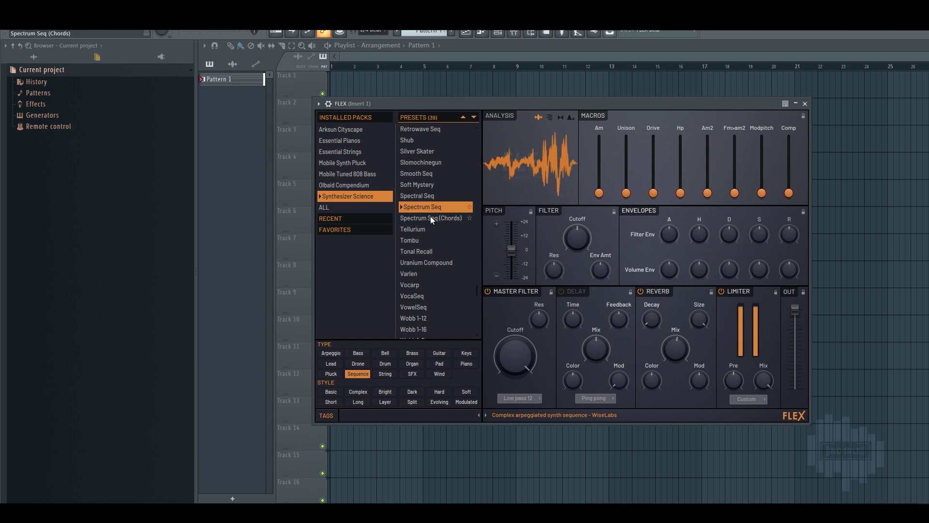
pyautogui.click(431, 218)
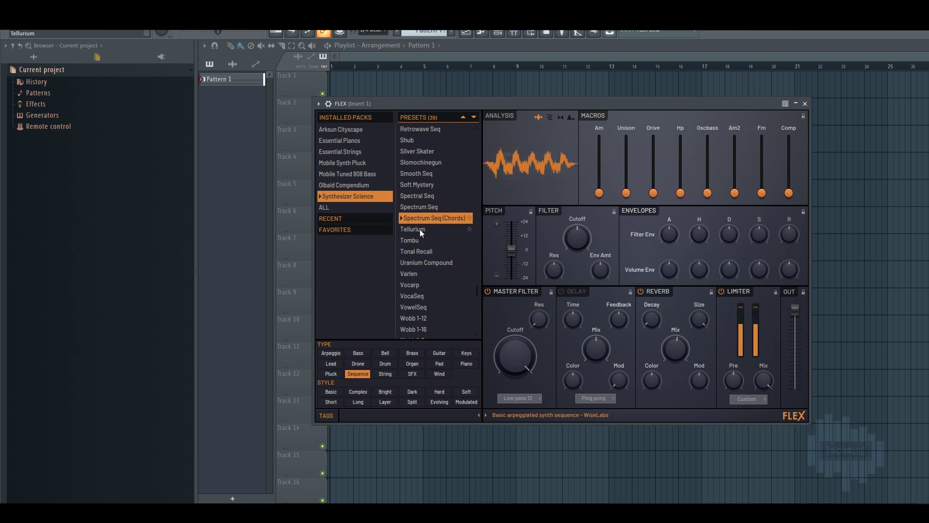
# - Audition the Sequence presets Tellurium, Tombu, Tonal Recall, Uranium Compound and Varlen one after another
pyautogui.click(420, 228)
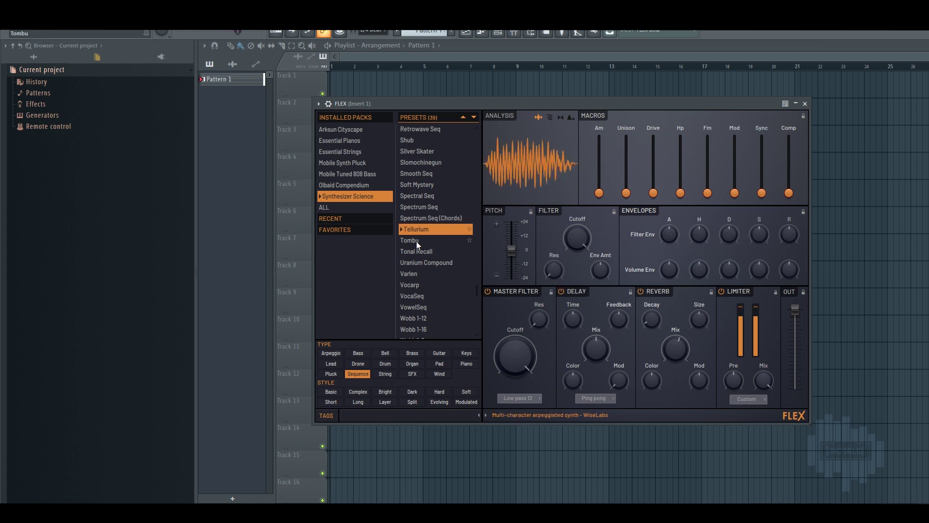
pyautogui.click(416, 241)
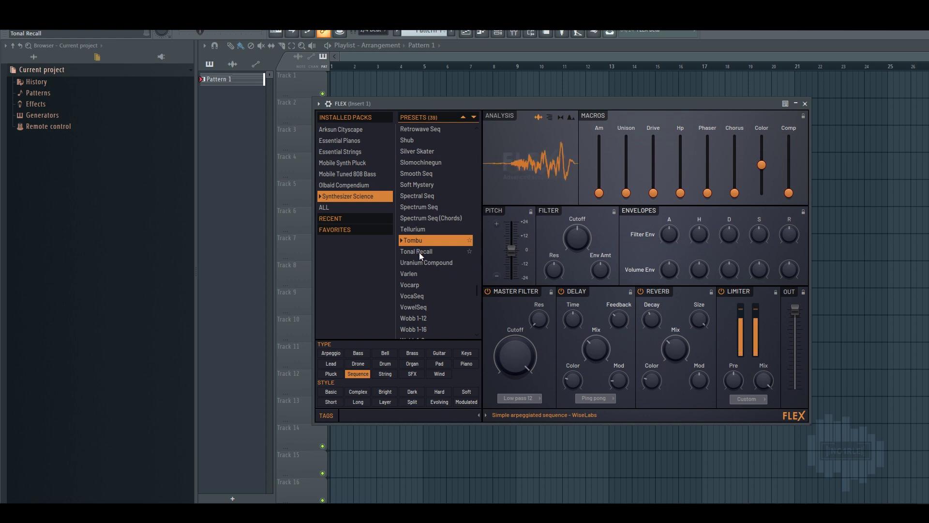
pyautogui.click(420, 252)
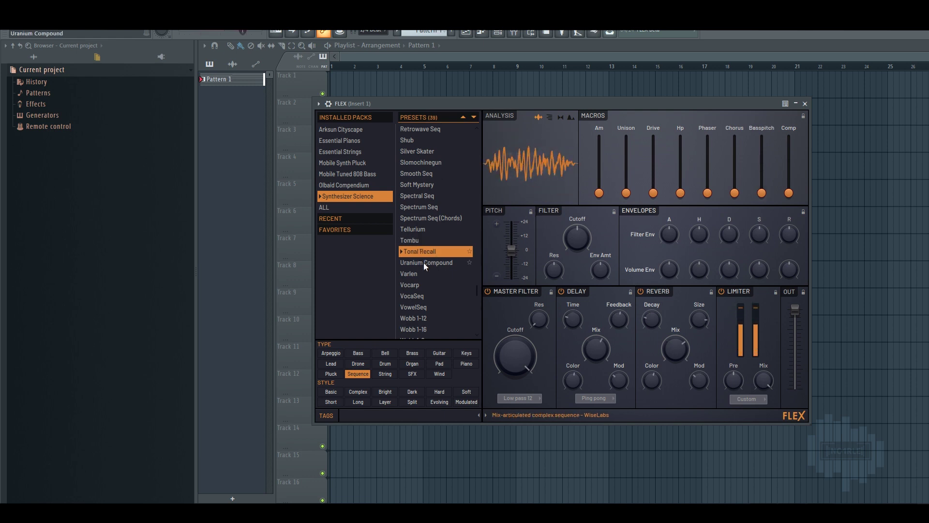
pyautogui.click(423, 262)
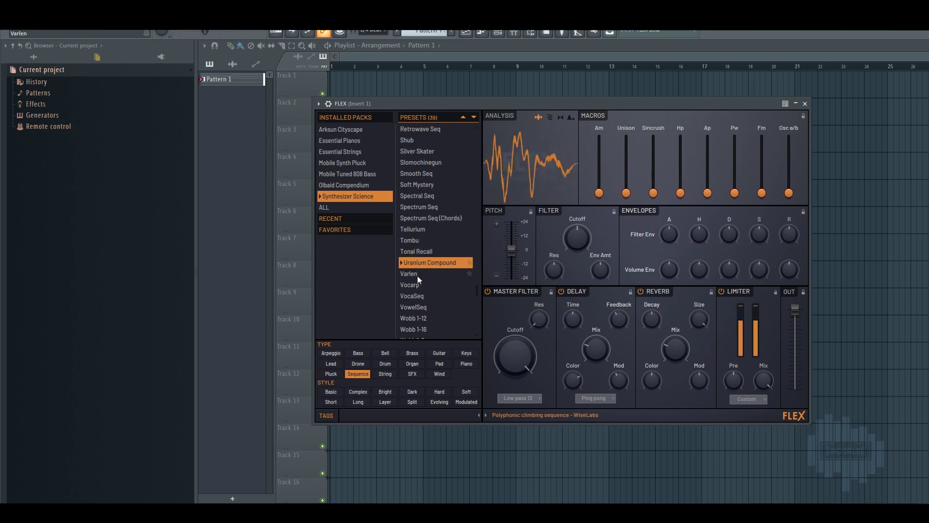
pyautogui.click(417, 274)
# - Audition the vocal-style Sequence presets Vocarp, VocaSeq and VowelSeq in turn
pyautogui.scroll(-2, 429, 286)
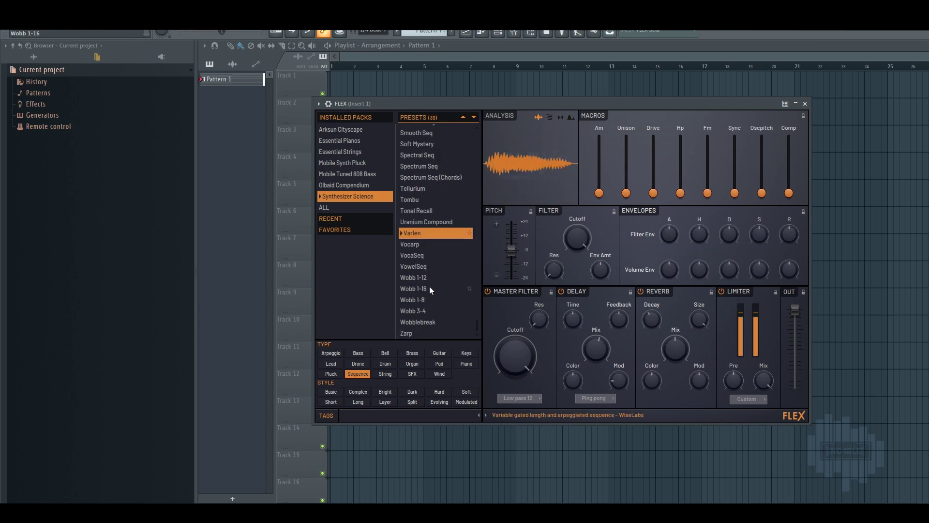
pyautogui.click(415, 245)
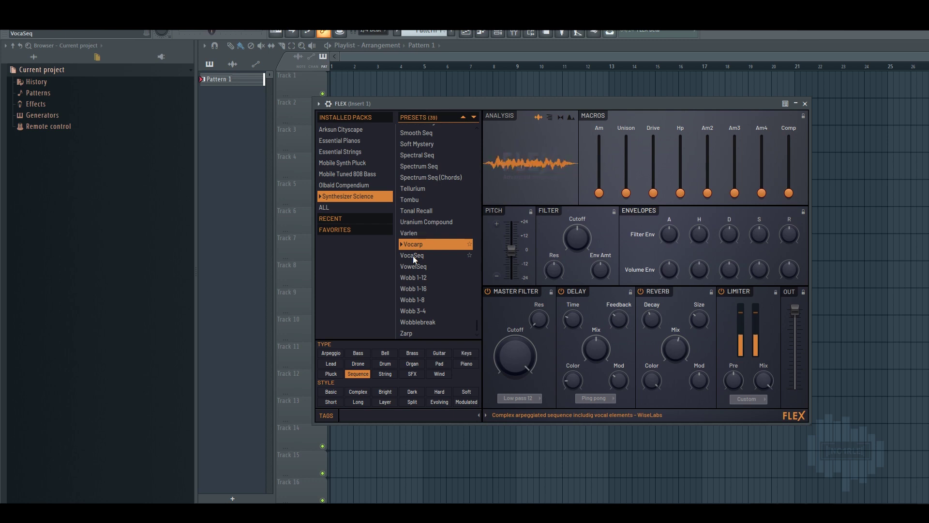
pyautogui.click(413, 257)
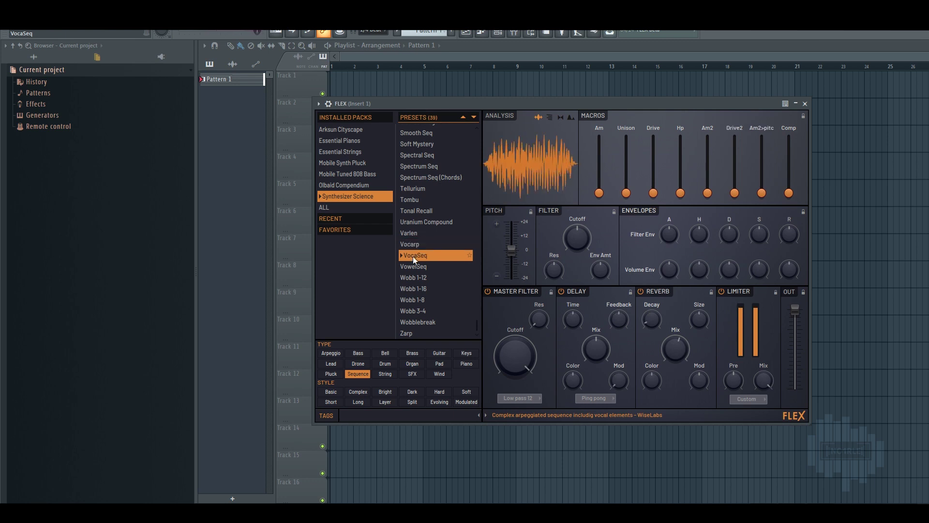
pyautogui.click(416, 266)
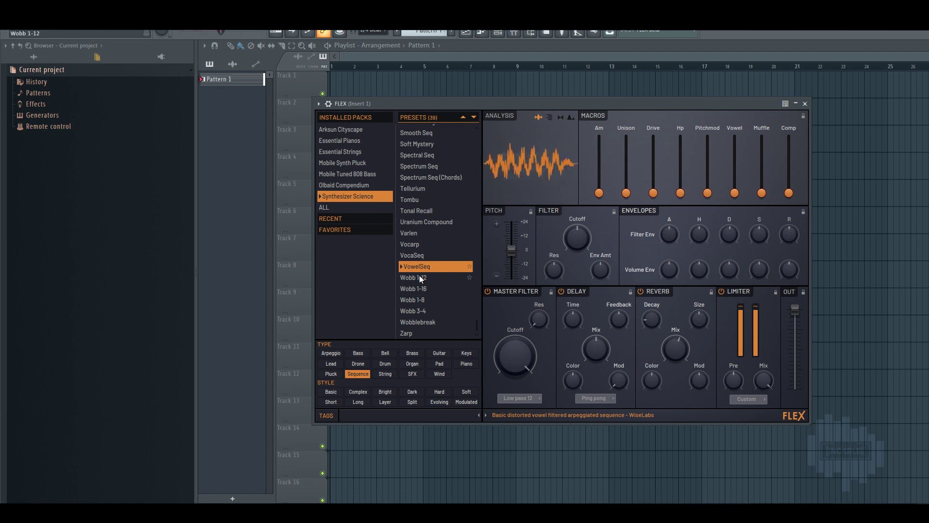
# - Audition the Sequence presets Wobb 1-12, Wobb 1-16, Wobb 1-8, Wobb 3-4, Wobblebreak and Zarp one after another
pyautogui.click(419, 276)
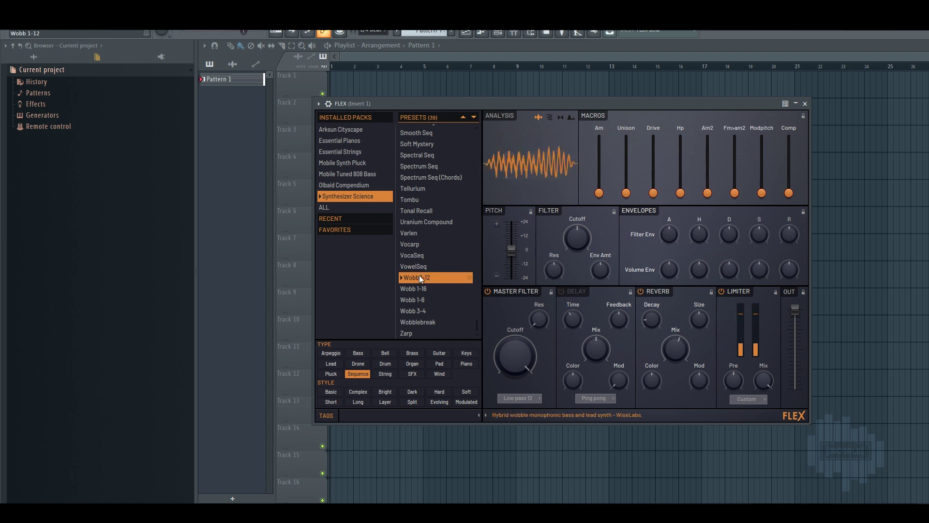
pyautogui.click(420, 288)
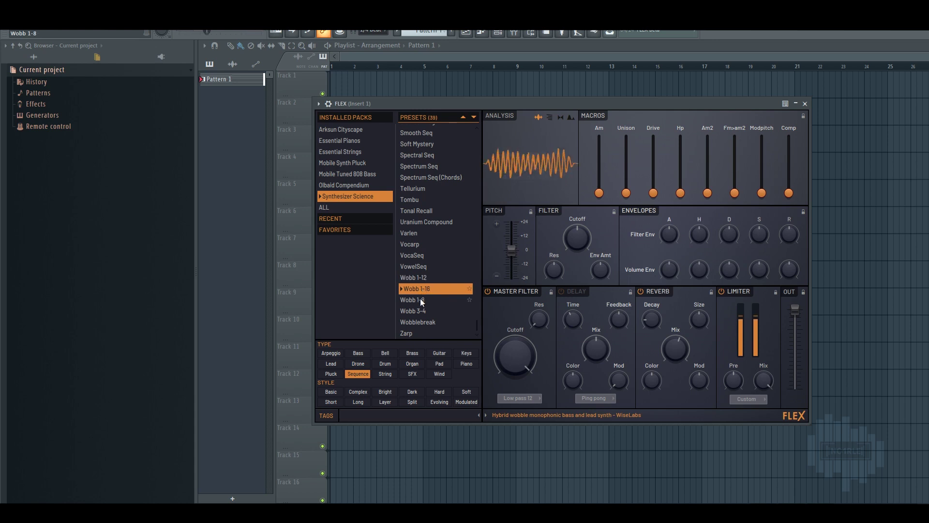
pyautogui.click(419, 299)
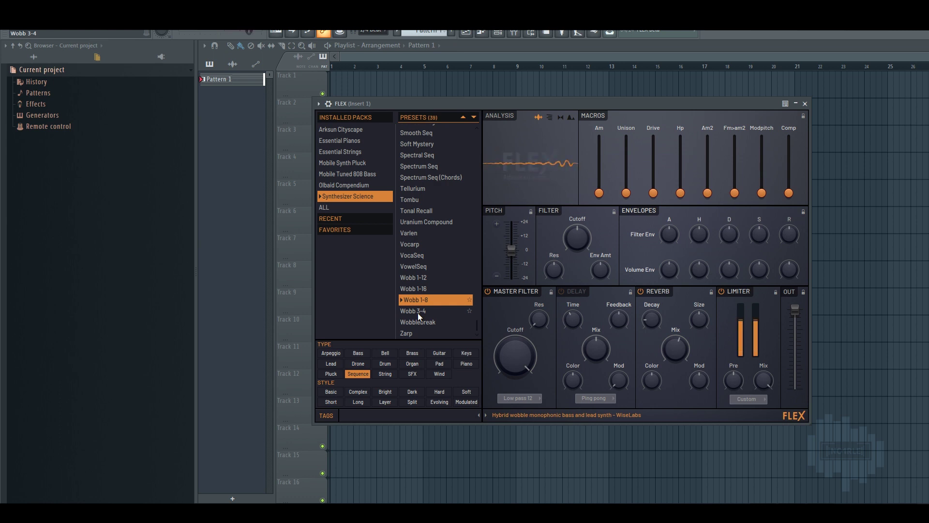
pyautogui.click(417, 313)
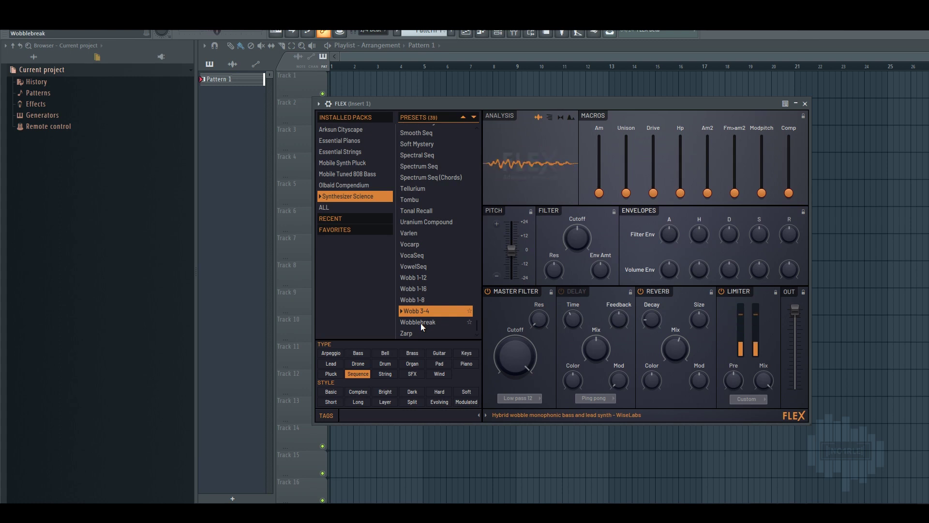
pyautogui.click(420, 324)
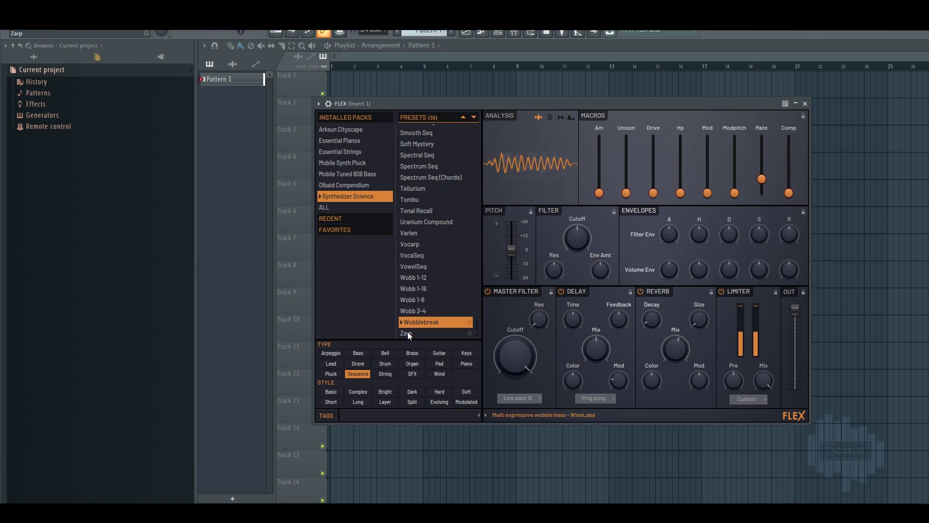
pyautogui.click(409, 334)
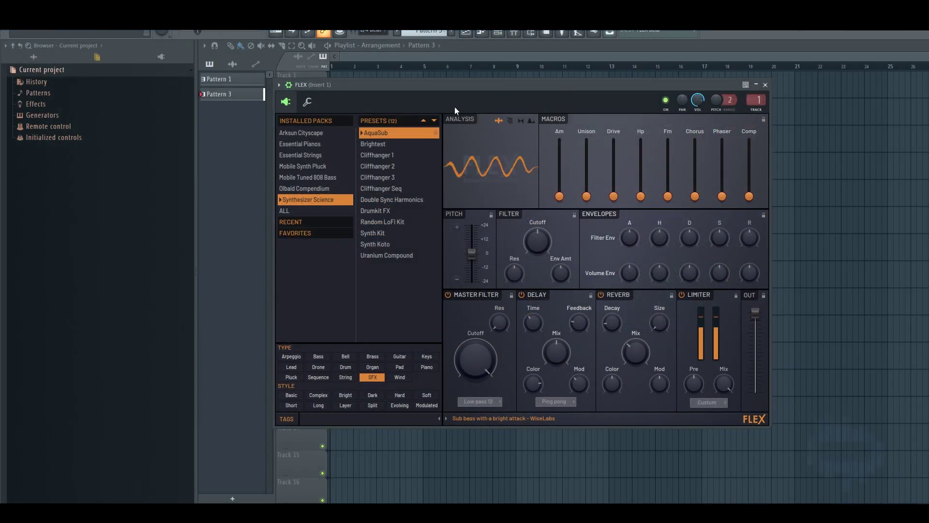
# - Audition the SFX presets Brightest, Cliffhanger 1, Cliffhanger 2, Cliffhanger 3 and Cliffhanger Seq in list order
pyautogui.click(384, 142)
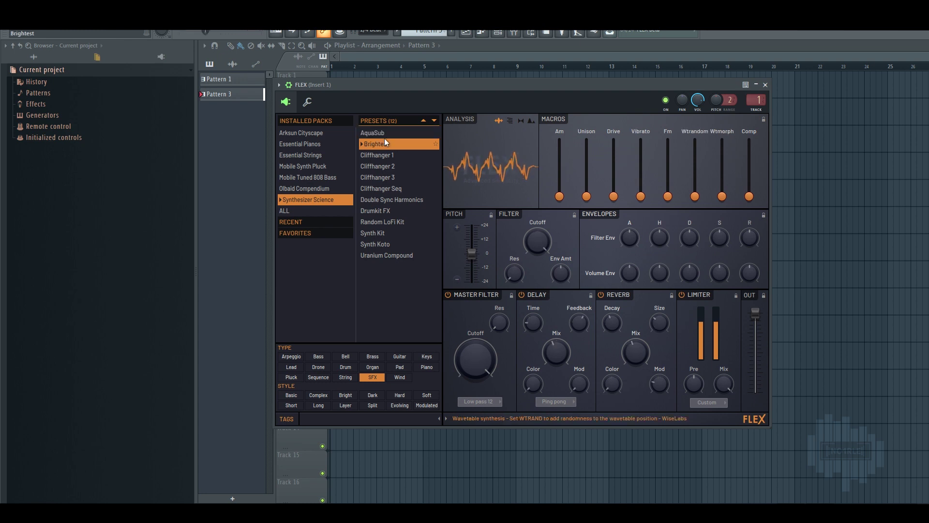
pyautogui.press('Down')
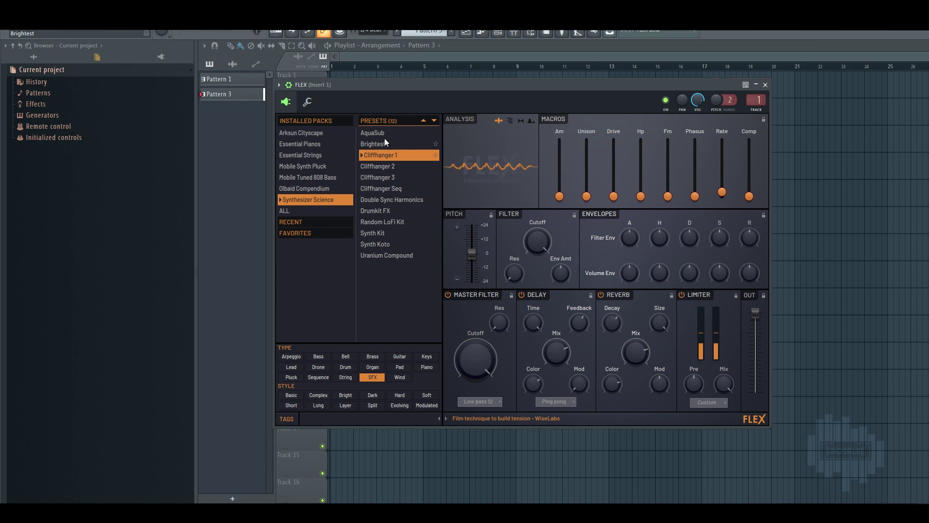
pyautogui.press('Down')
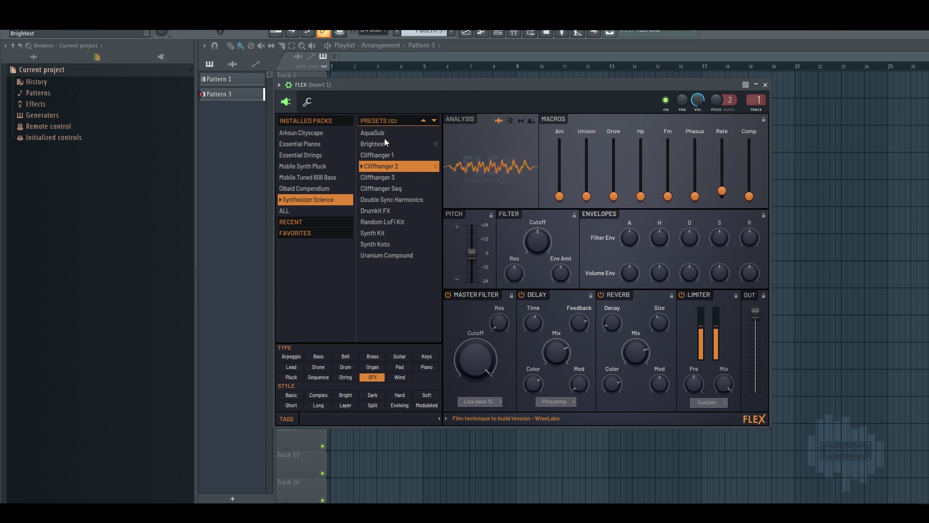
pyautogui.press('Down')
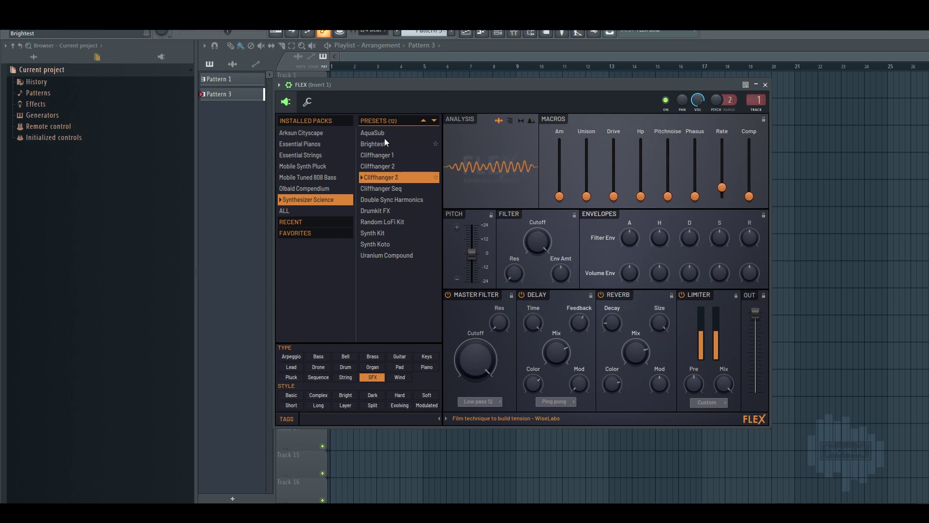
pyautogui.press('Down')
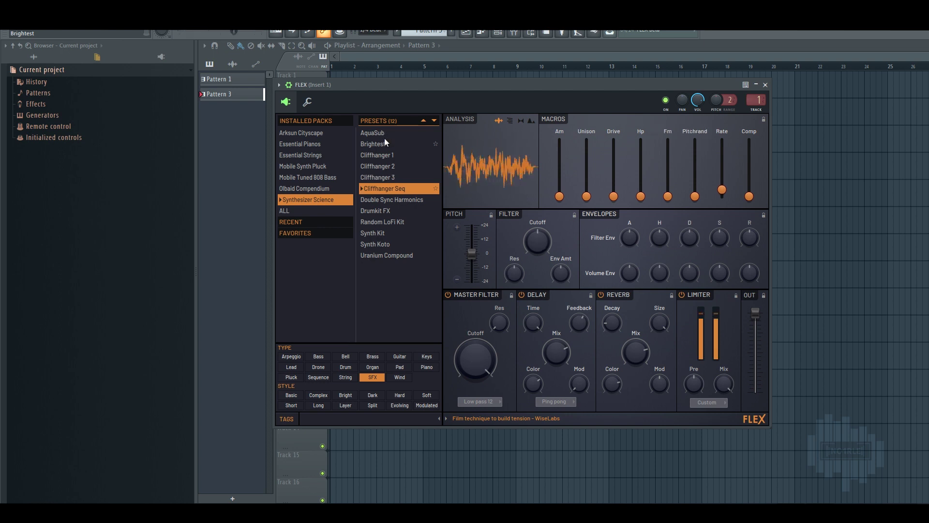
# - Audition the SFX presets Double Sync Harmonics, Drumkit FX, Random LoFi Kit, Synth Kit, Synth Koto and Uranium Compound one after another
pyautogui.press('Down')
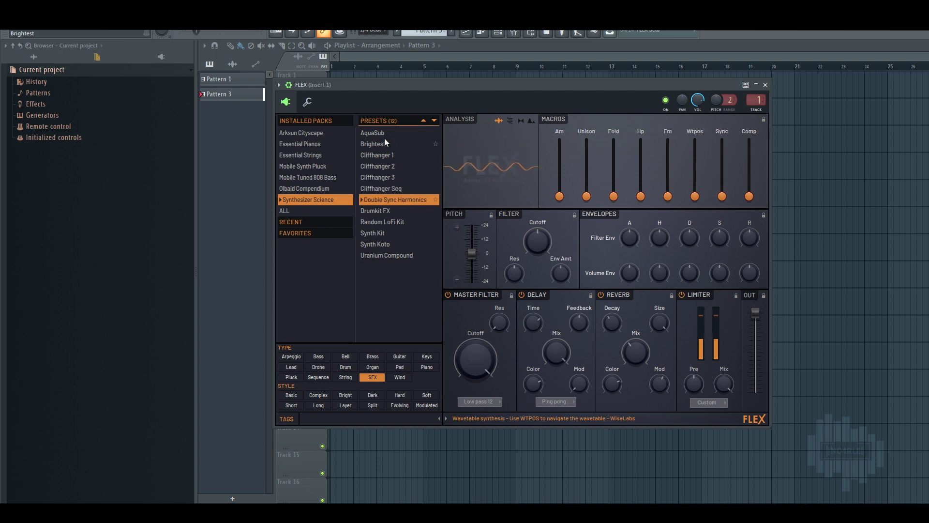
pyautogui.press('Down')
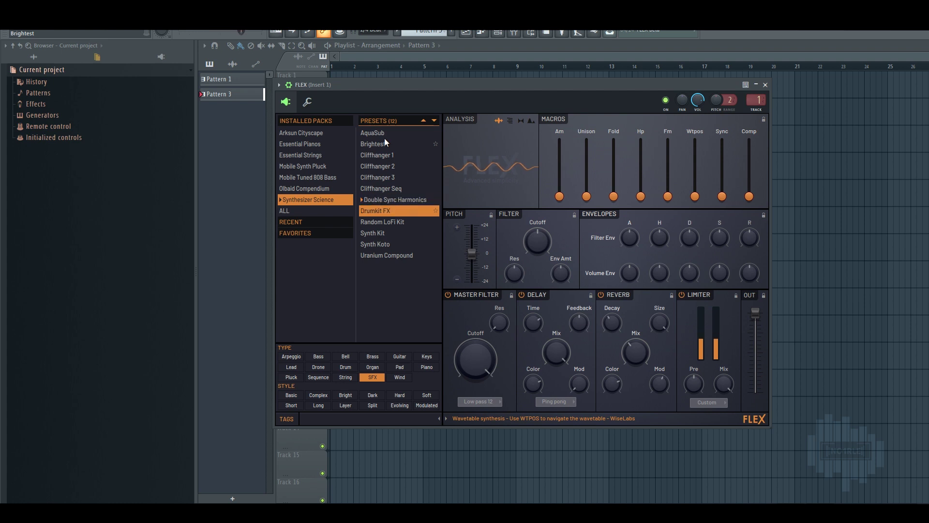
pyautogui.press('Down')
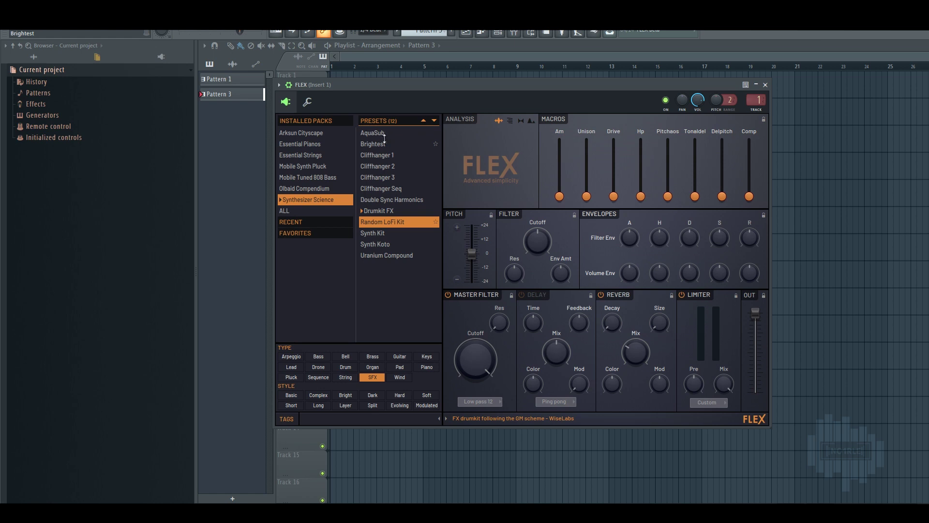
pyautogui.press('Down')
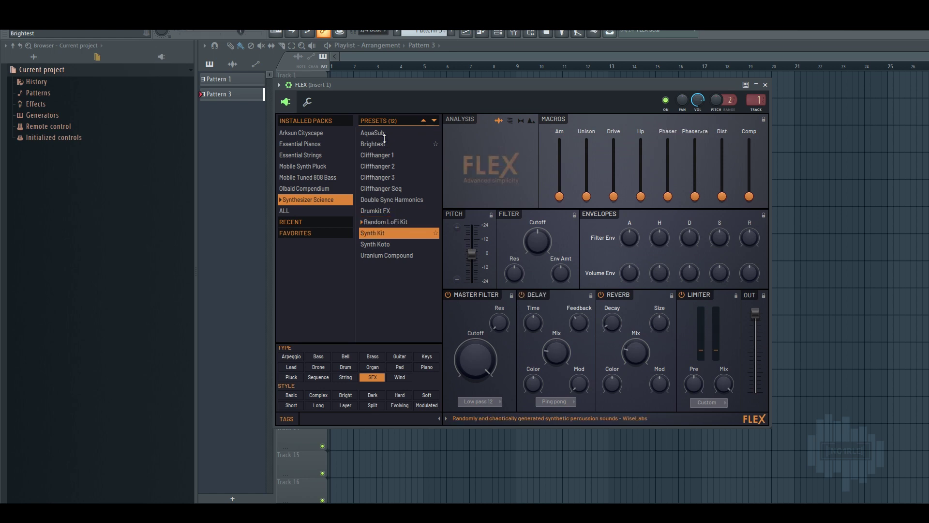
pyautogui.press('Down')
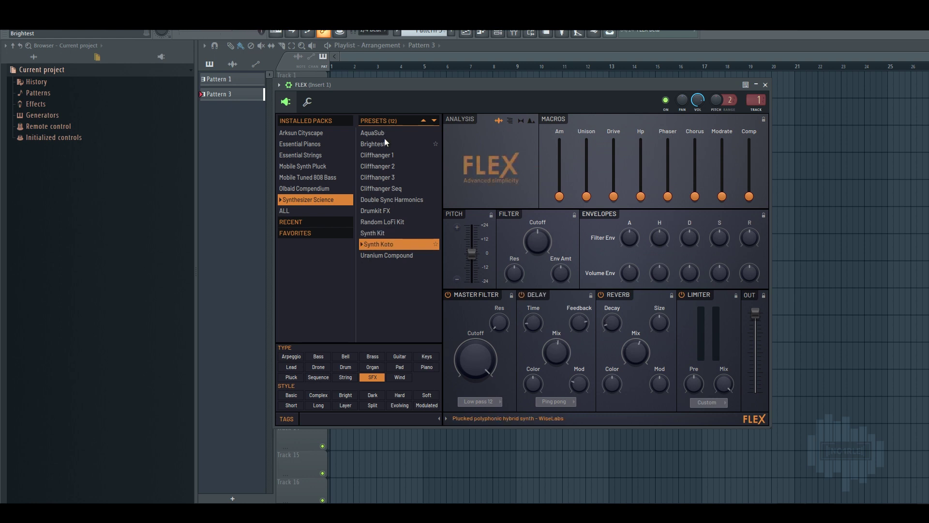
pyautogui.press('Down')
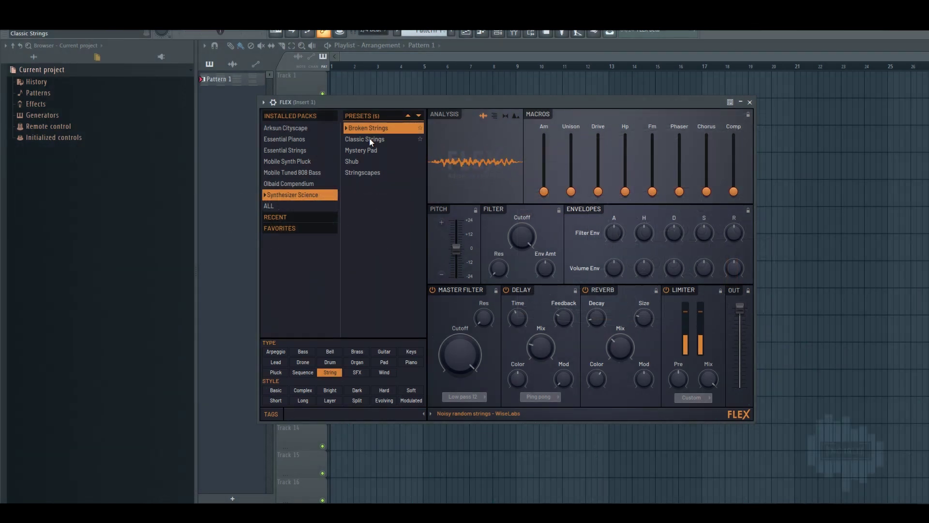
# - Audition the String presets Classic Strings, Mystery Pad, Shub and Stringscapes in turn
pyautogui.click(370, 138)
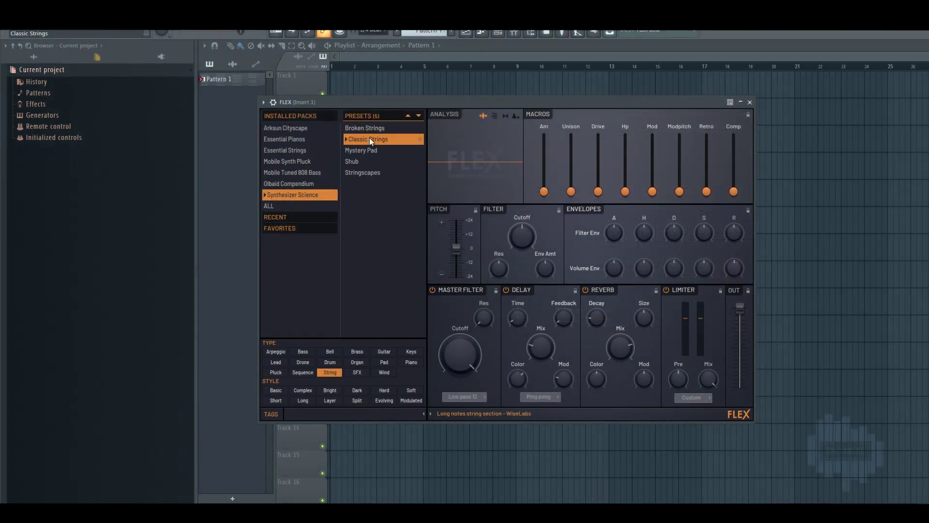
pyautogui.press('Down')
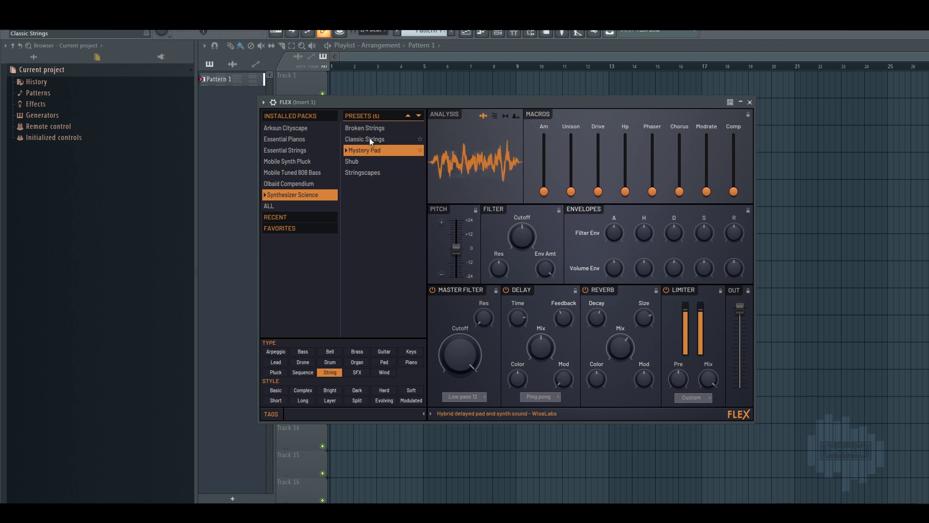
pyautogui.press('Down')
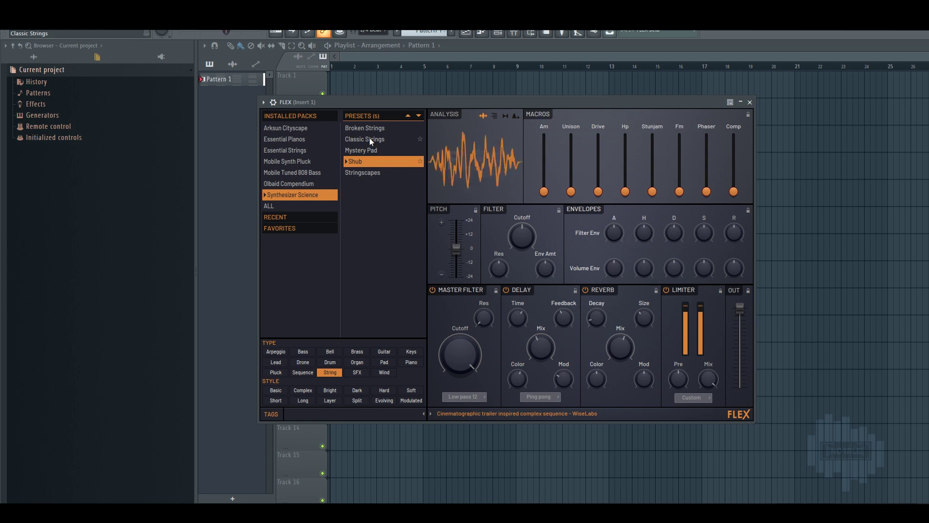
pyautogui.press('Down')
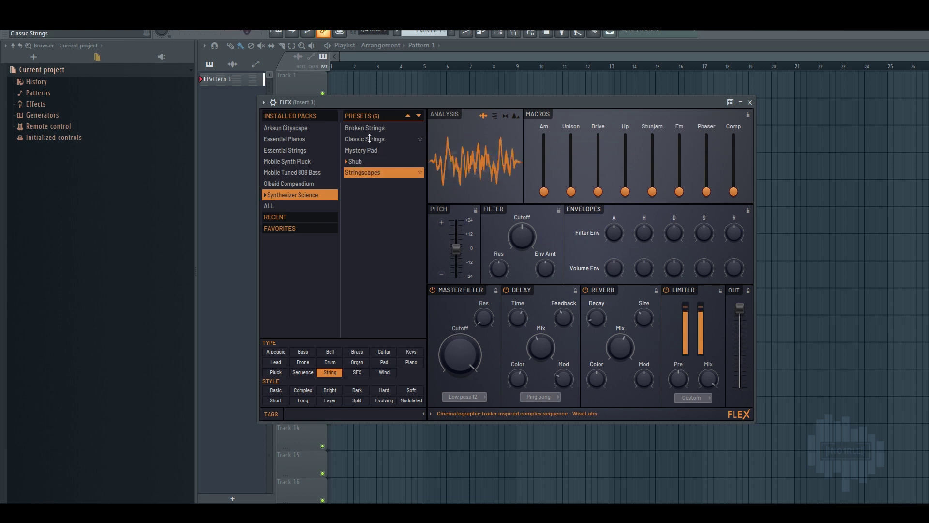